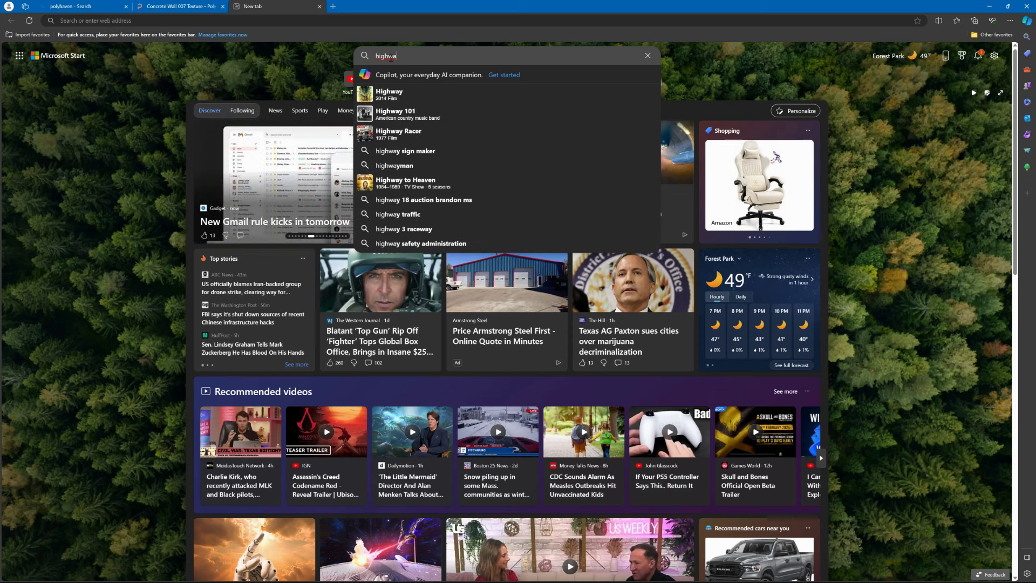
Search the web for "highway barrier" images and narrow them to Concrete Highway Barriers.
key("Return")
left_click(209, 67)
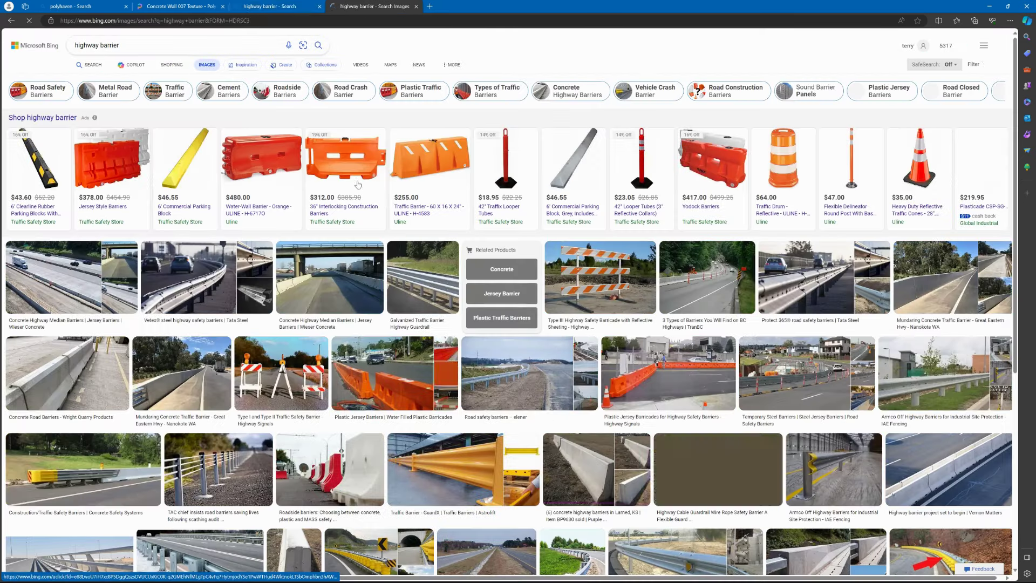
left_click(577, 90)
Browse the concrete barrier images and open the large photo of highway barriers in Larned, KS as a reference.
scroll(401, 437, "down", 2)
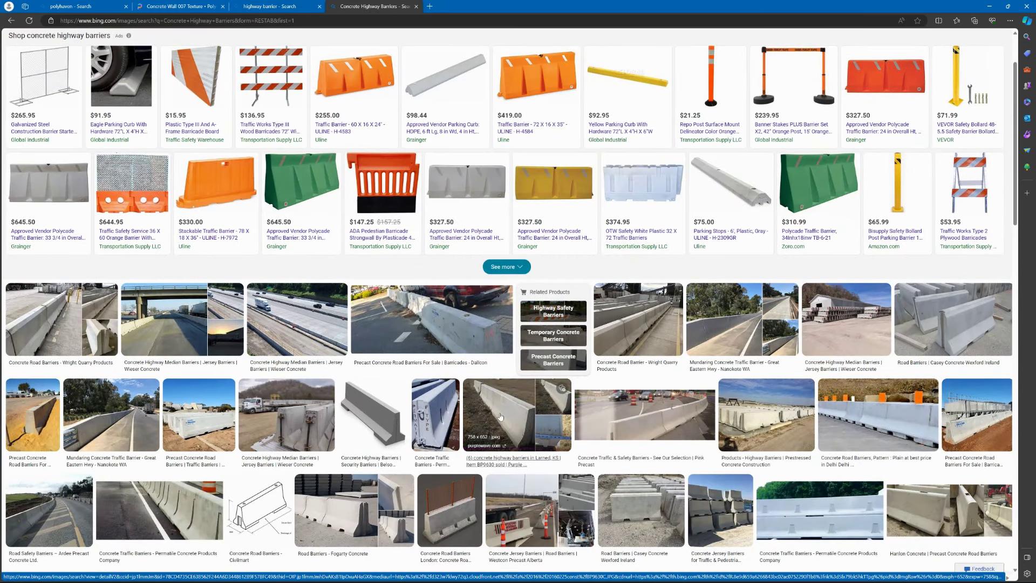
scroll(501, 415, "down", 6)
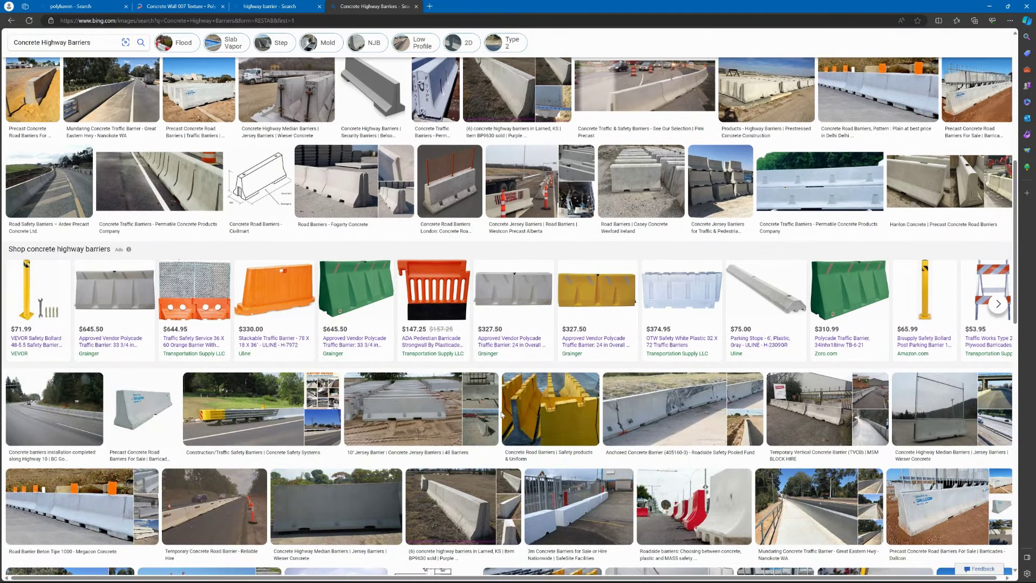
scroll(501, 414, "down", 10)
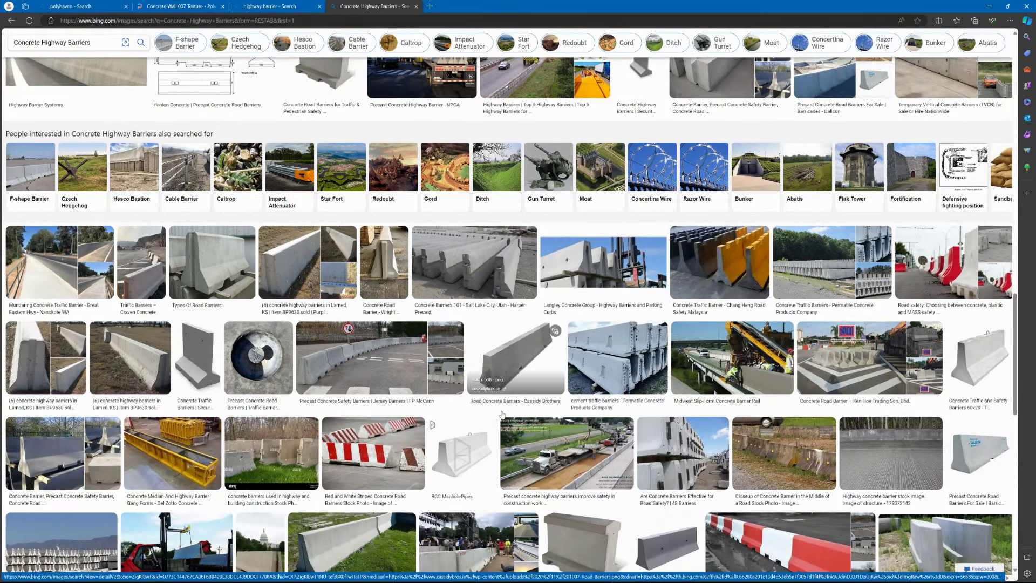
left_click(108, 352)
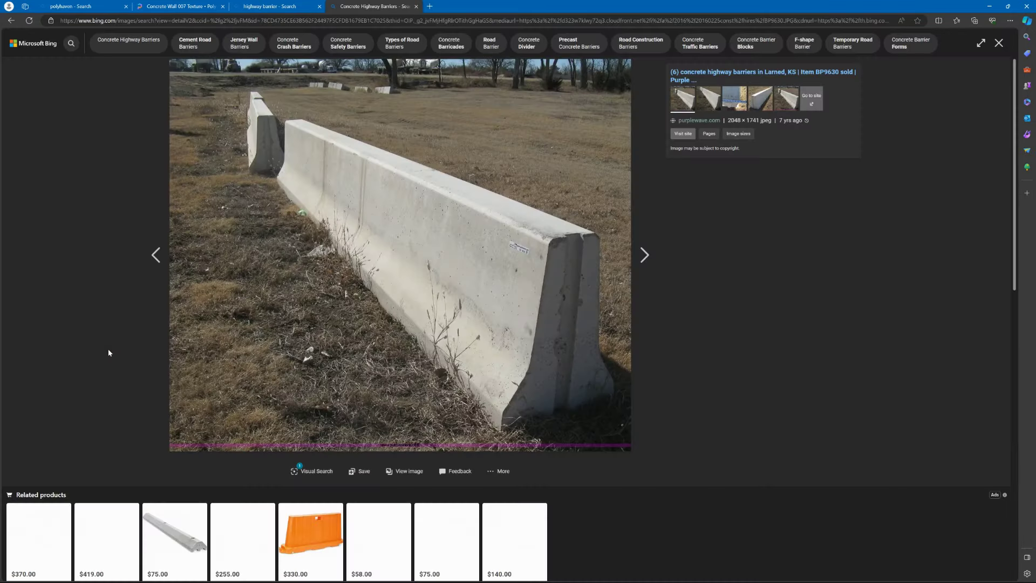
Arrange the browser and Blender side by side, giving Blender the wider share of the screen.
key("super+Right")
left_click(138, 294)
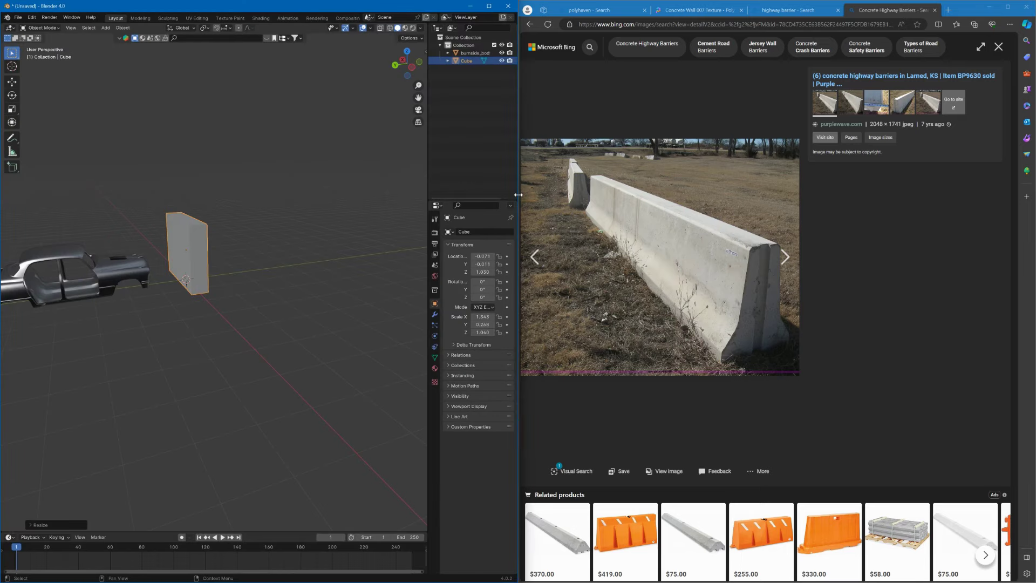
left_click_drag(518, 195, 679, 198)
Scale the cube along X and Z into a long, low wall, about 3.76 on X and 0.87 on Z.
middle_click_drag(302, 251, 349, 210)
key("s")
key("y")
key("x")
left_click(361, 238)
key("s")
key("z")
left_click(325, 210)
Add horizontal loop cuts across the lower part of the wall in Edit Mode.
scroll(324, 212, "up", 2)
left_click(43, 28)
left_click(45, 45)
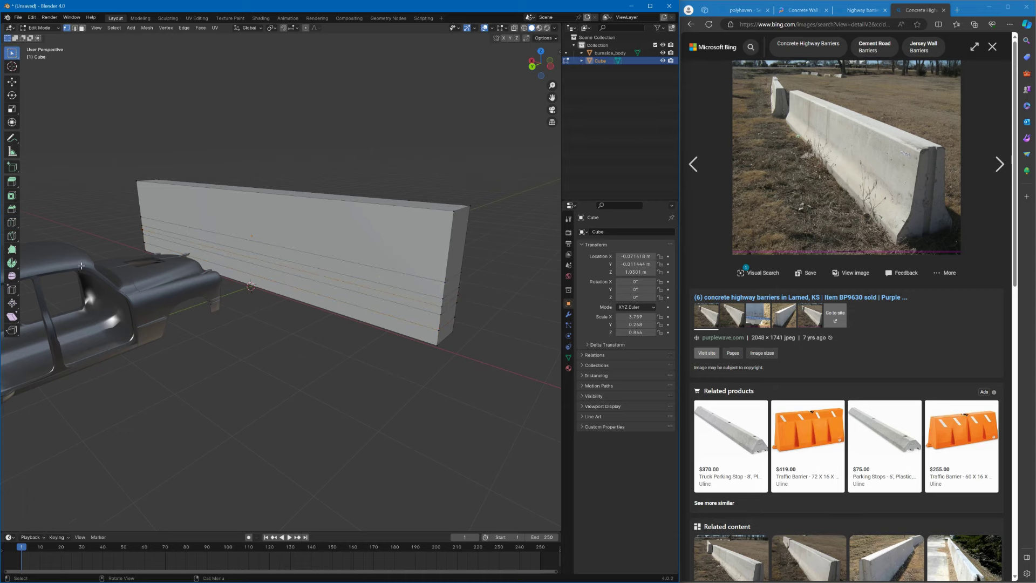
Return to Object Mode and delete the car body from the scene.
key("KP_1")
left_click(40, 27)
left_click(43, 37)
middle_click_drag(232, 269, 153, 252)
left_click(153, 252)
key("Delete")
Open the wall mesh in Edit Mode and show its end profile from the left with X-ray on.
left_click(259, 253)
scroll(259, 254, "up", 4)
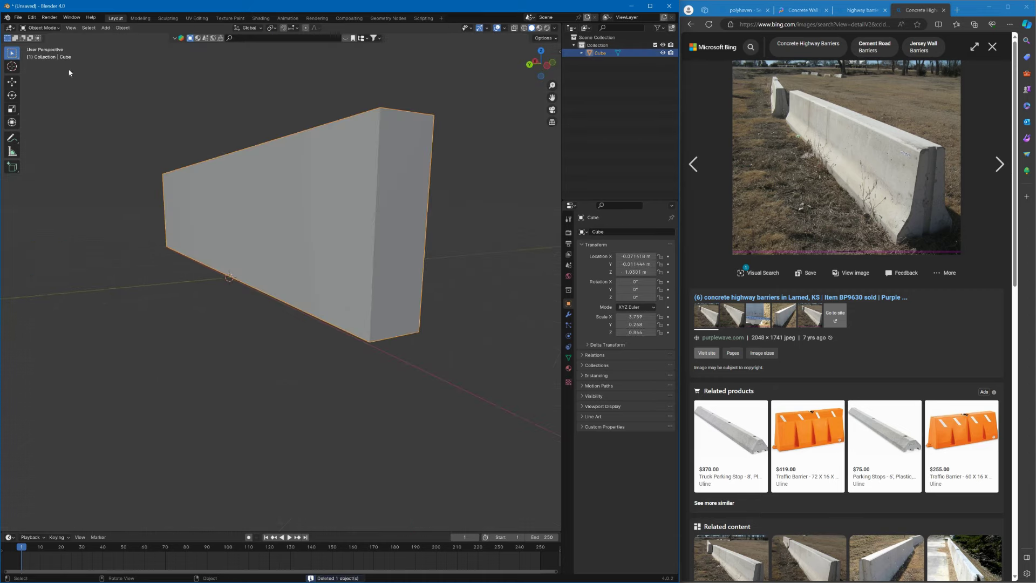
left_click(41, 28)
left_click(40, 46)
left_click(547, 65)
left_click(514, 29)
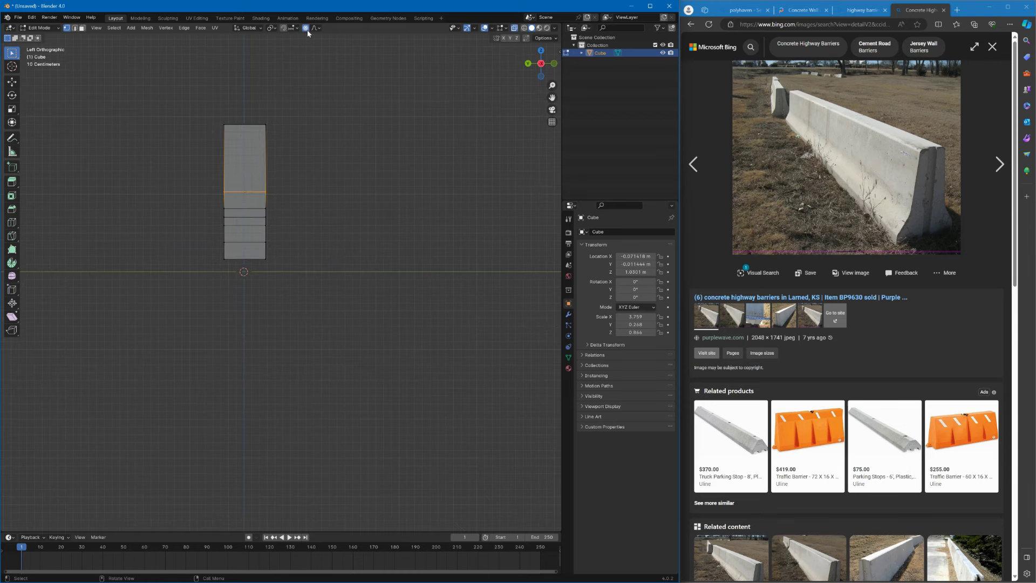
Try to shape the barrier's profile by scaling its edge loops with proportional editing.
left_click(222, 218, "alt")
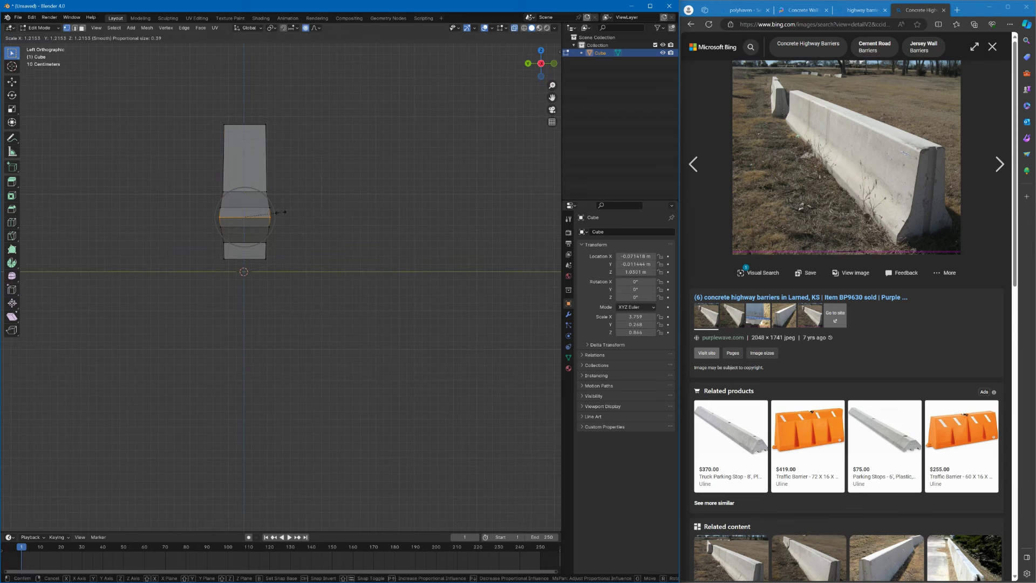
left_click(180, 209)
left_click_drag(204, 266, 303, 243)
key("s")
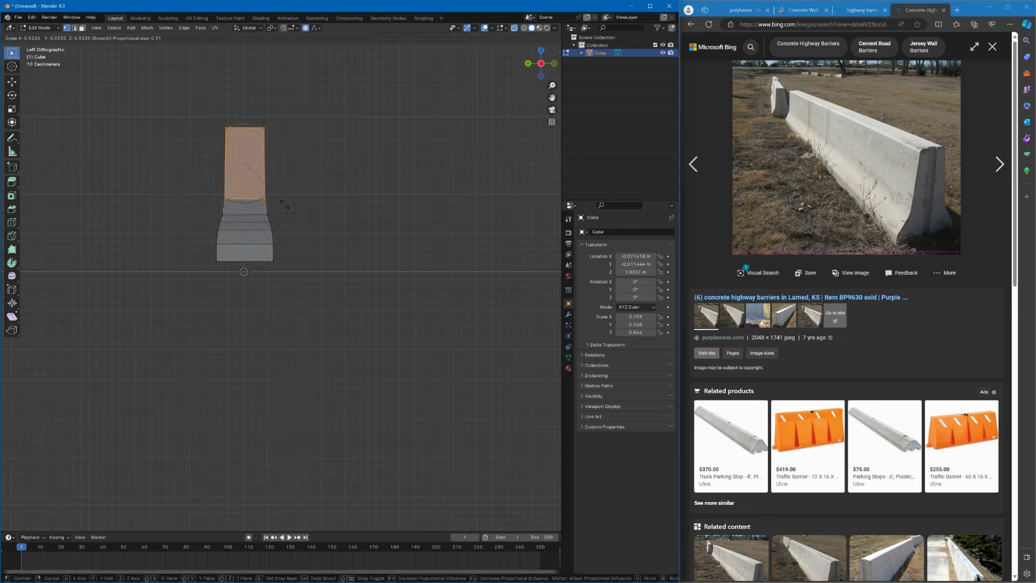
left_click_drag(282, 226, 282, 226)
key("s")
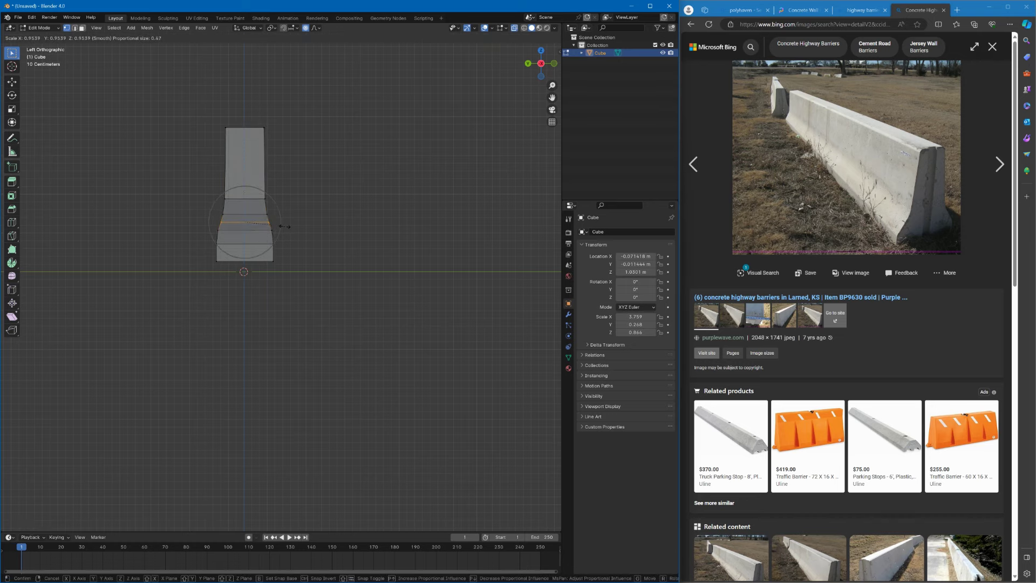
left_click_drag(217, 233, 301, 126)
key("s")
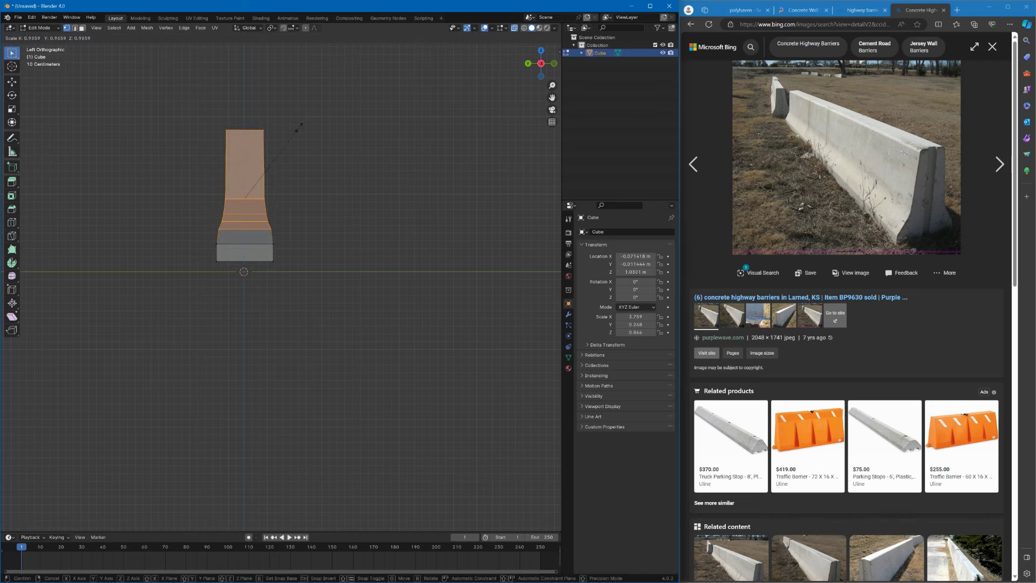
left_click(321, 116)
middle_click_drag(321, 116, 336, 131)
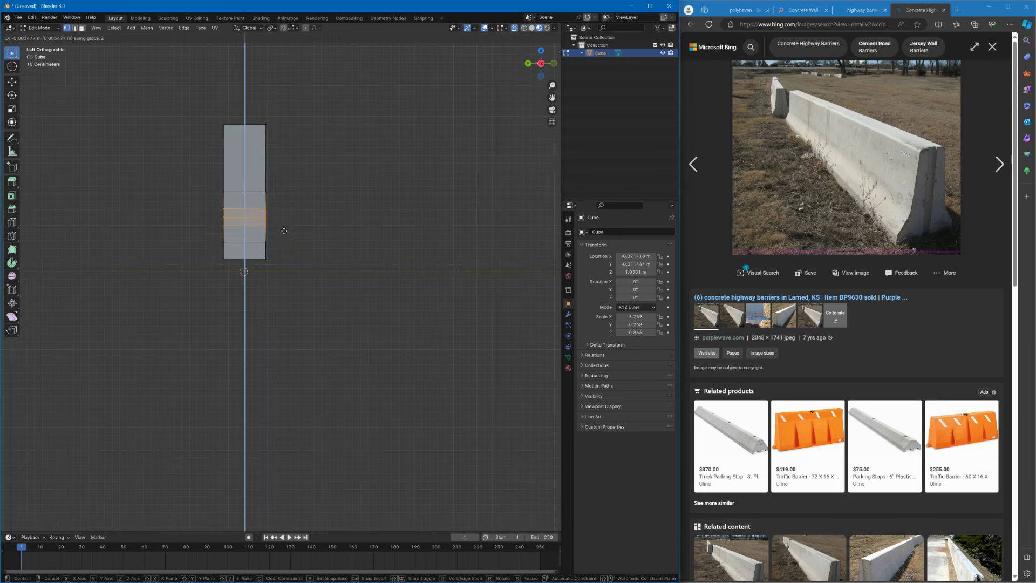
Widen the bottom section and reposition the lower edge loops along Z to form a sloped base.
left_click(277, 228)
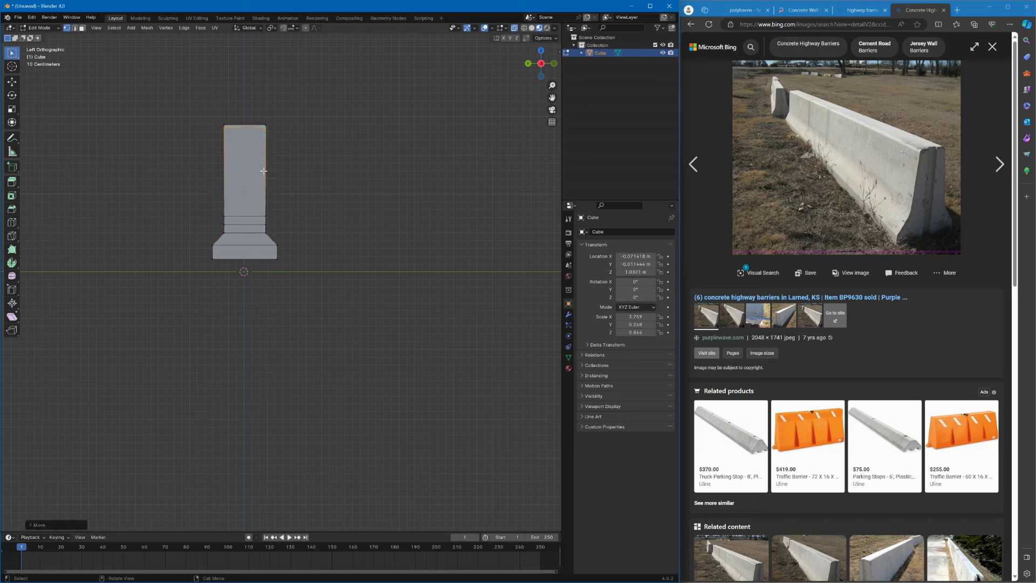
key("g")
left_click(221, 232)
left_click_drag(214, 224, 286, 237)
key("g")
key("z")
left_click(287, 227)
Position the upper edge loop and narrow the barrier's upper section along Y so the profile tapers upward.
left_click_drag(204, 106, 289, 166)
key("g")
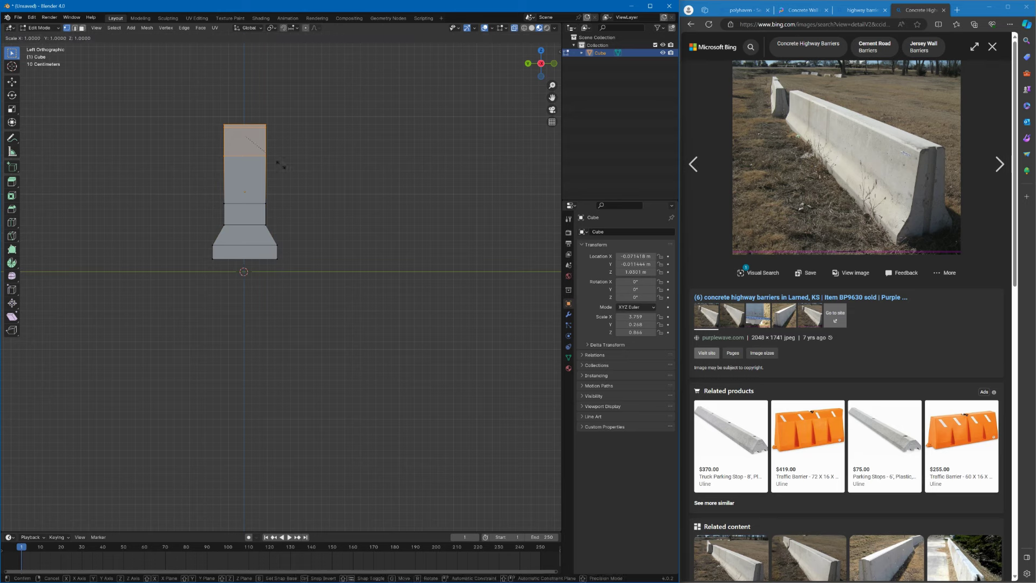
left_click(267, 165)
left_click_drag(221, 121, 286, 129)
key("s")
key("y")
left_click(291, 106)
middle_click_drag(292, 107, 371, 127)
left_click(541, 67)
middle_click_drag(508, 190, 376, 250)
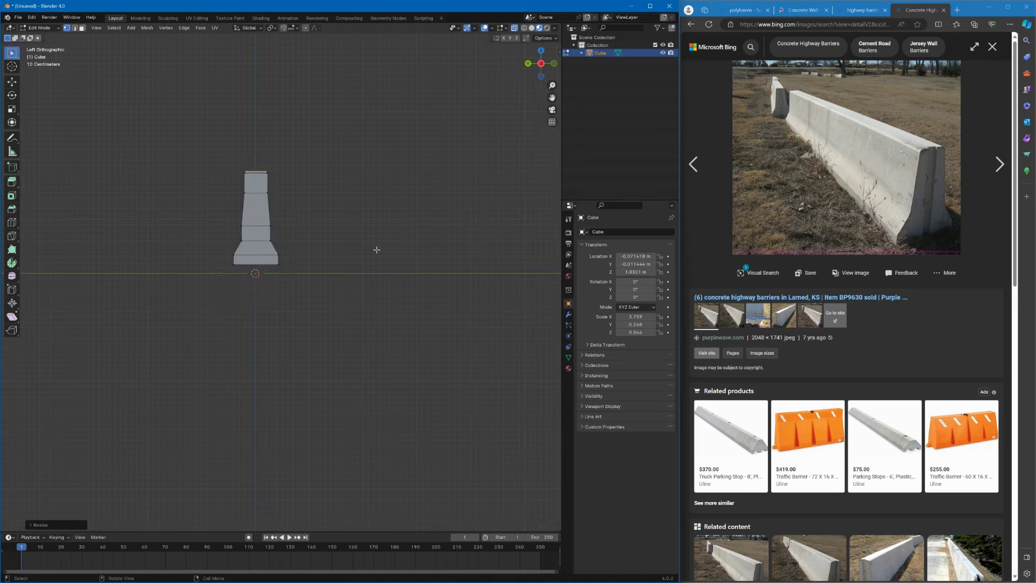
Refine the profile's lower slope by moving its bend loop along Z and adjusting it along Y.
left_click_drag(236, 234, 286, 243)
key("g")
key("z")
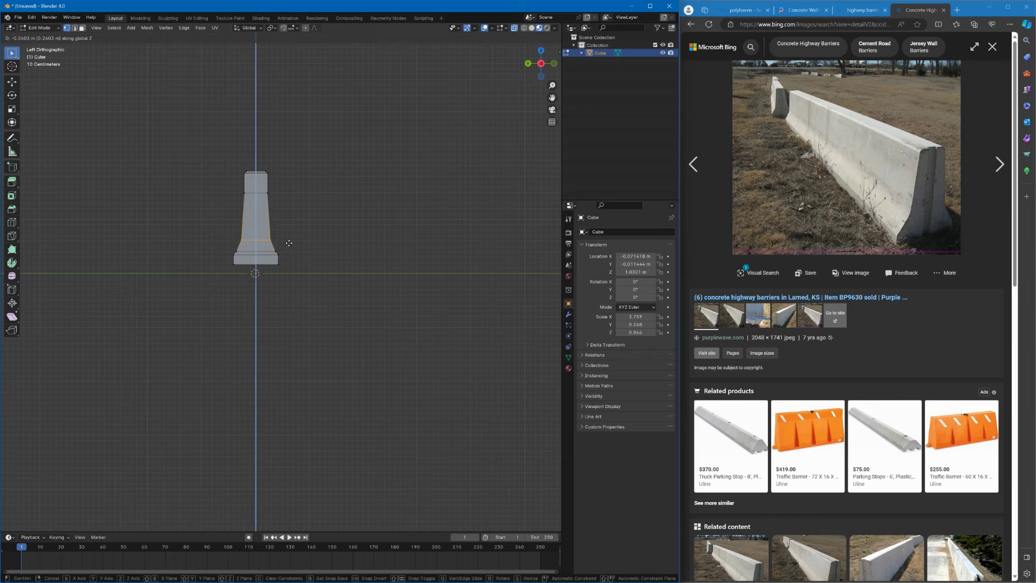
left_click(290, 241)
middle_click_drag(290, 241, 313, 79)
key("y")
left_click(351, 129)
middle_click_drag(351, 130, 239, 106)
scroll(229, 163, "up", 3)
Select all faces of the barrier and shade them smooth.
key("3")
left_click(315, 143)
middle_click_drag(314, 143, 477, 148)
key("a")
left_click(215, 29)
left_click(200, 28)
middle_click_drag(375, 138, 302, 108)
left_click(41, 28)
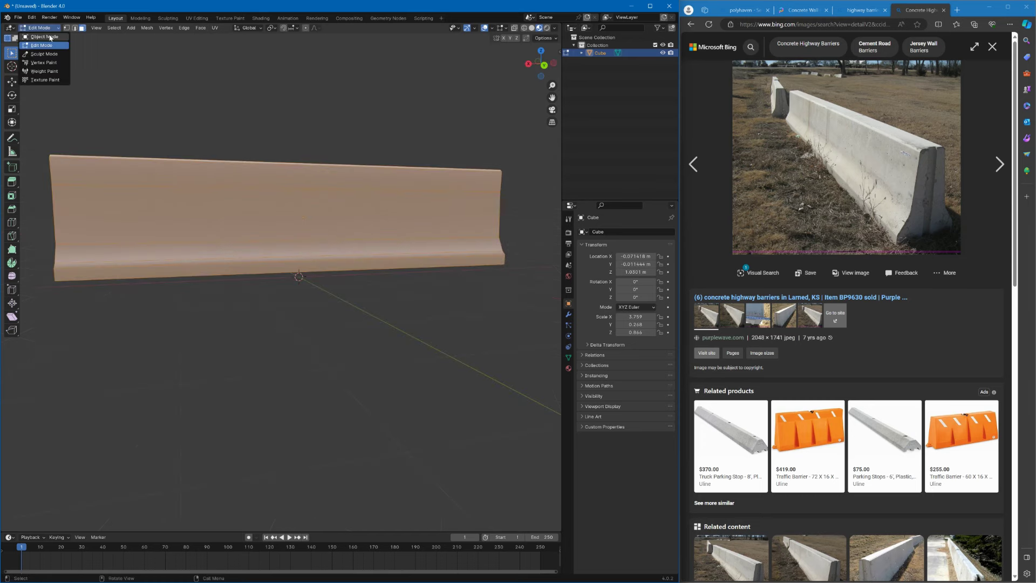
Move the horizontal edges above the base vertically from the back view and return to Object Mode.
left_click(544, 65)
key("alt+z")
left_click_drag(80, 224, 511, 245)
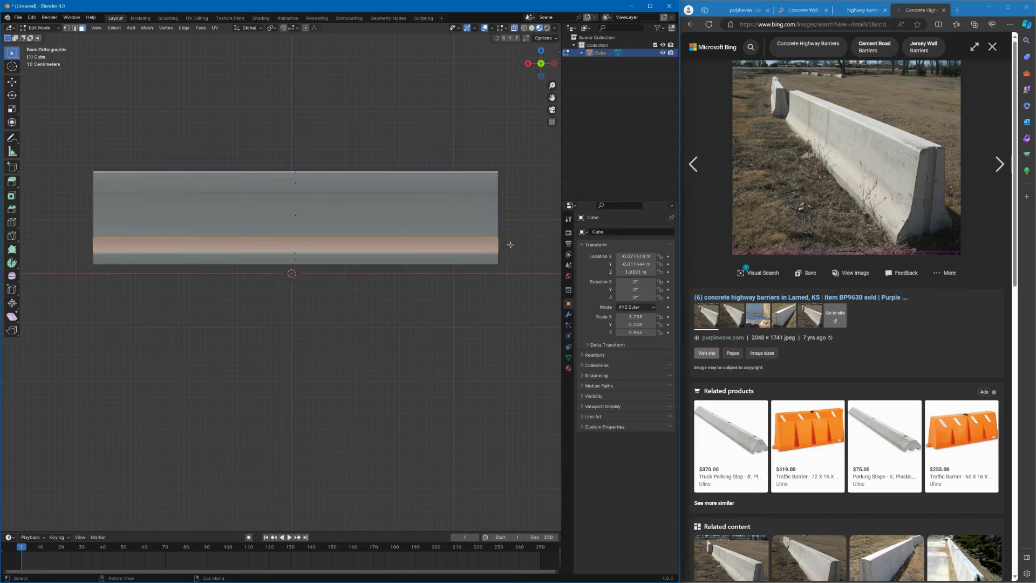
left_click(523, 235)
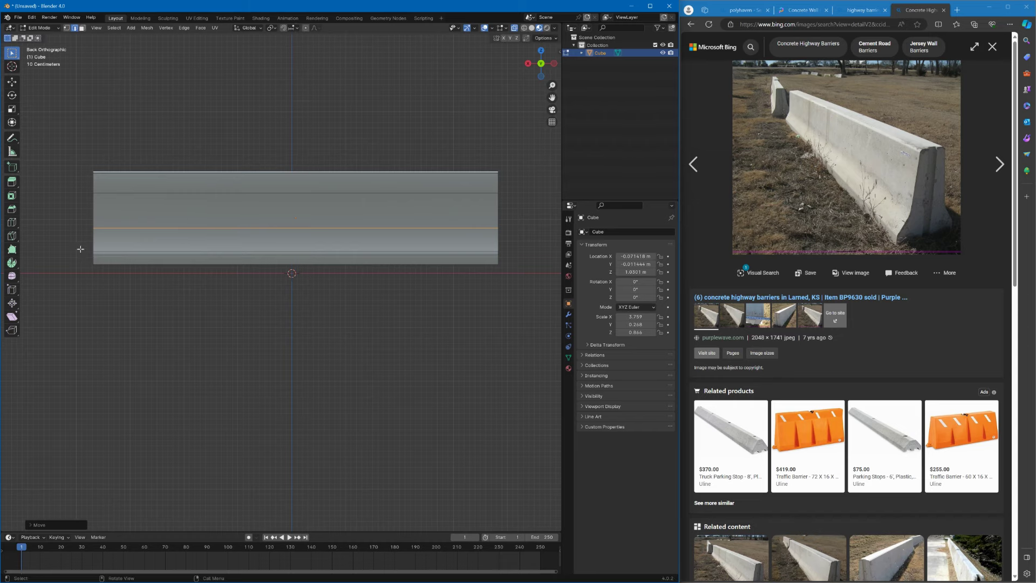
middle_click_drag(516, 254, 219, 134)
key("Tab")
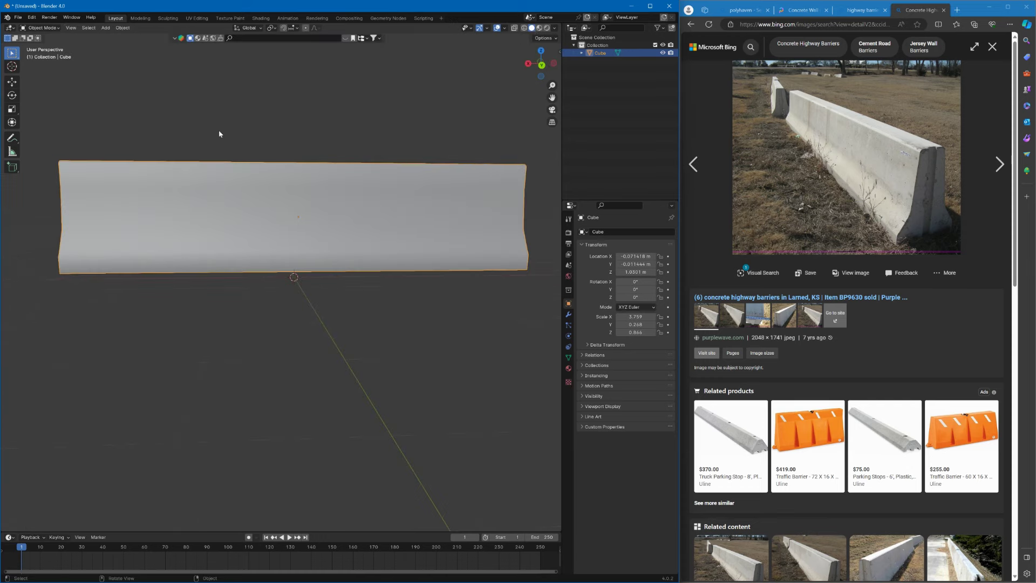
Create a new material for the barrier and name it wall_cement.
left_click(122, 27)
left_click(568, 368)
left_click(623, 264)
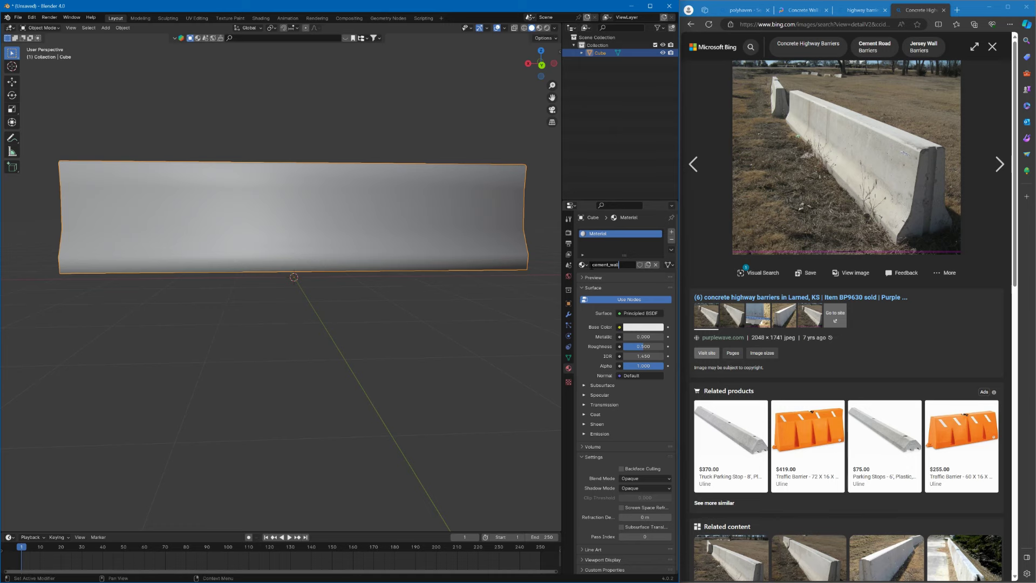
left_click(592, 265)
type("wall_cement")
key("Return")
Assign an Image Texture to the material's Base Color and load concrete_wall_007_diff_4k.jpg from the Downloads folder.
left_click(619, 327)
left_click(440, 377)
left_click(654, 337)
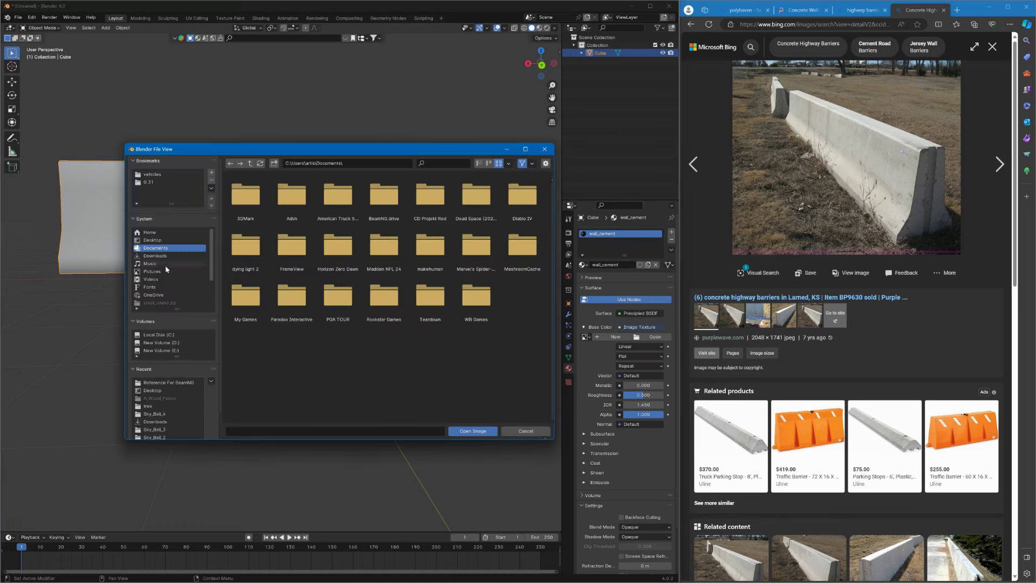
left_click(155, 257)
double_click(373, 200)
double_click(247, 197)
left_click(247, 196)
left_click(472, 431)
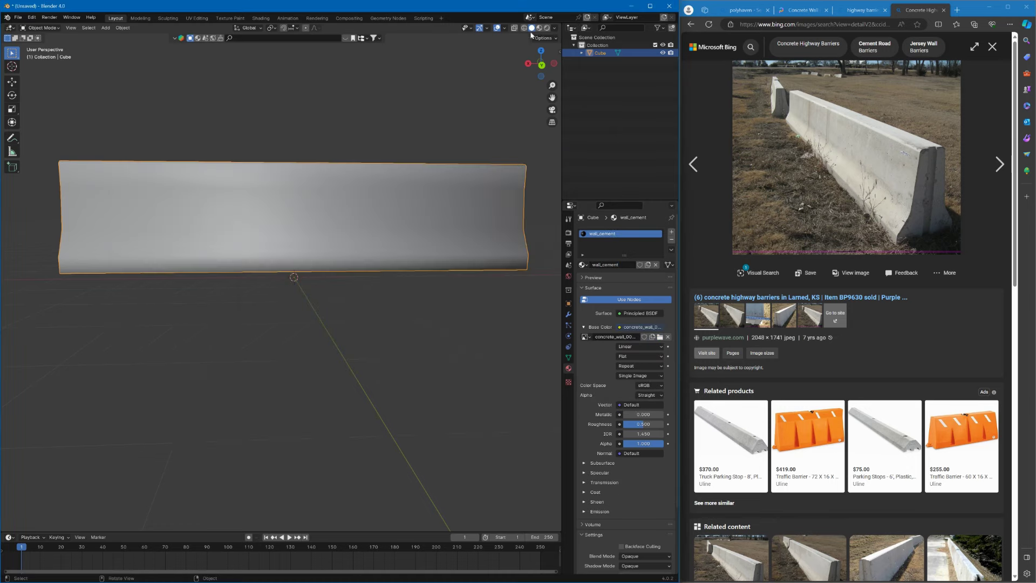
Display the barrier in Material Preview and switch to the UV Editing workspace.
left_click(539, 28)
mouse_move(448, 94)
middle_mouse_down()
mouse_move(361, 108)
mouse_move(220, 190)
middle_mouse_up()
left_click(197, 19)
middle_click_drag(351, 178, 420, 157)
key("z")
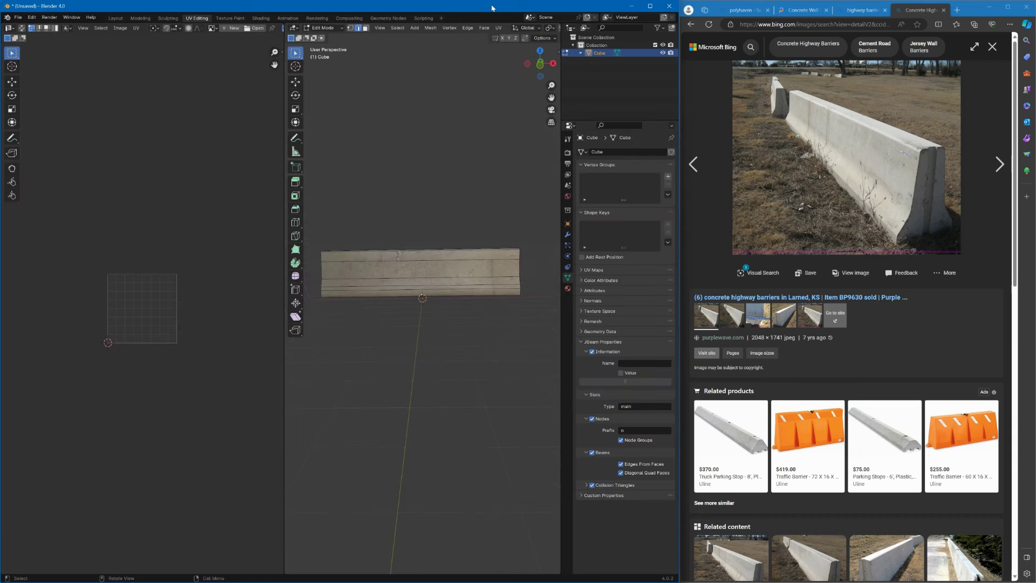
Maximize the Blender window, widen the 3D viewport beside the UV editor and view the barrier from the front.
double_click(492, 7)
mouse_move(677, 213)
middle_mouse_down("shift")
mouse_move(562, 205)
mouse_move(755, 226)
middle_mouse_up("shift")
scroll(562, 205, "up", 2)
left_click_drag(434, 51, 370, 52)
key("KP_1")
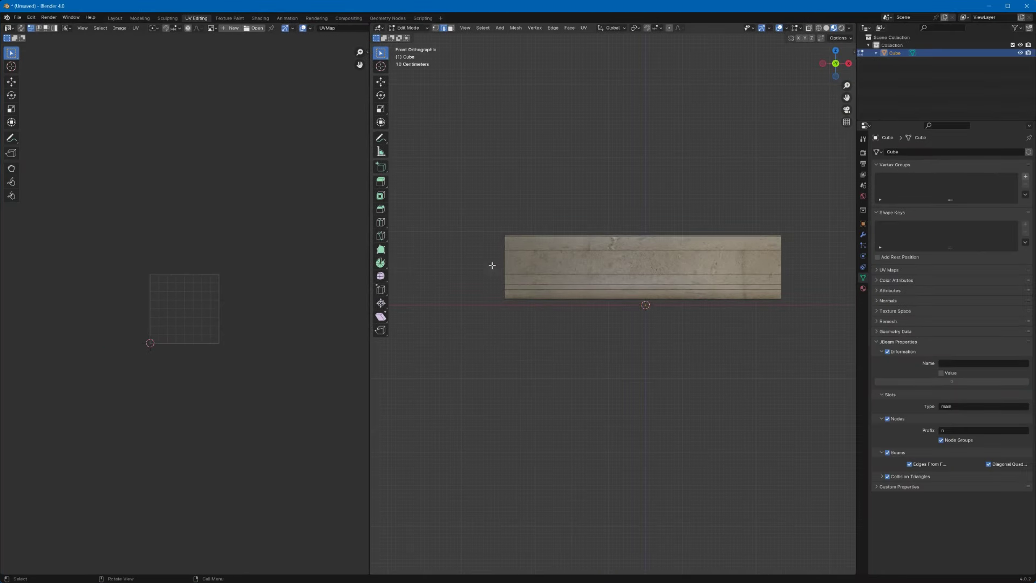
Unwrap the barrier's front faces, rotate their UVs 90 degrees and enlarge them over the concrete texture.
key("a")
left_click(583, 27)
left_click(596, 40)
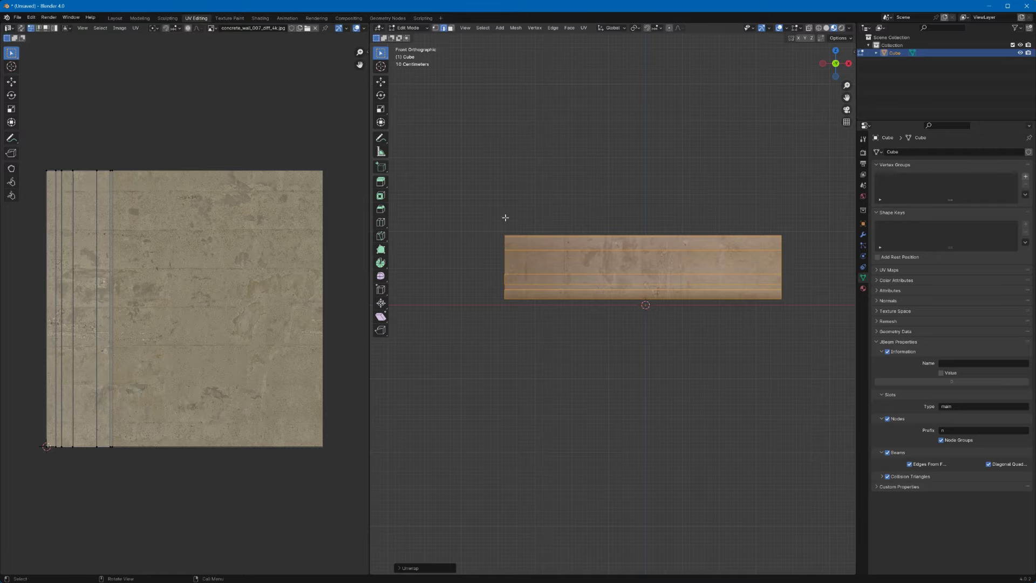
scroll(505, 217, "up", 2)
type("r90")
key("Return")
key("s")
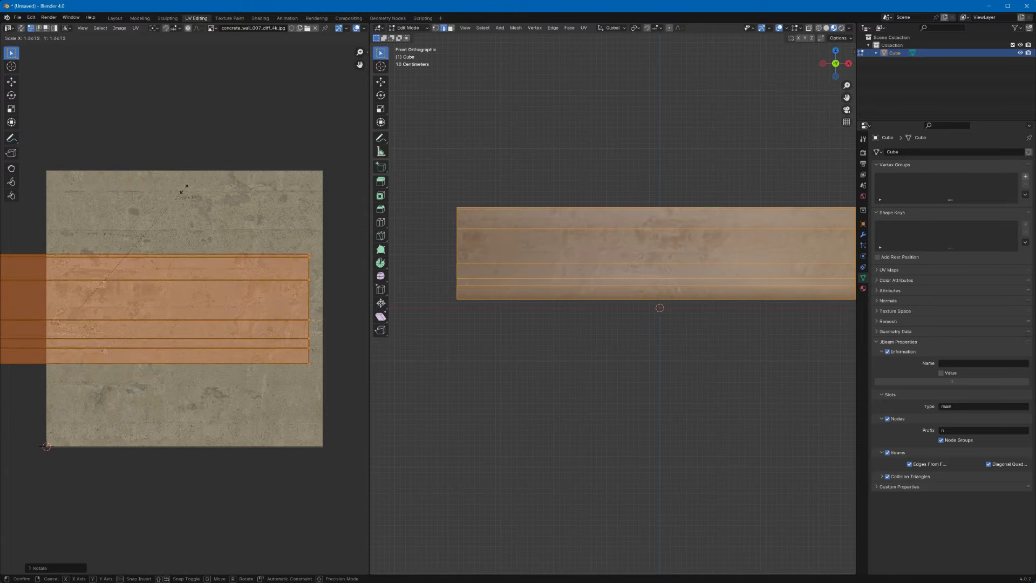
Select the faces on the back side of the barrier and unwrap them.
middle_click_drag(468, 192, 649, 216)
scroll(650, 215, "down", 1)
left_click(825, 64)
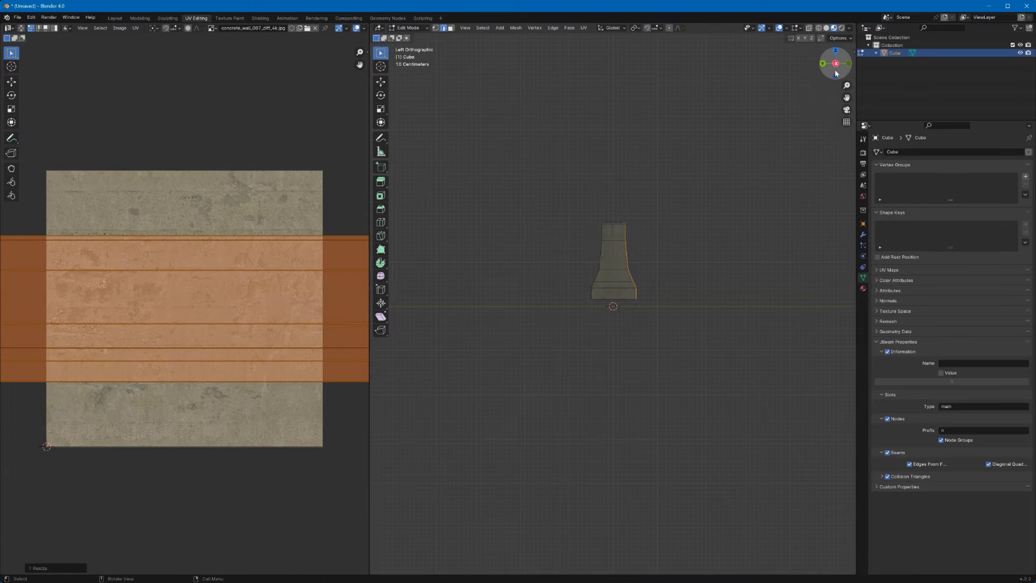
left_click(835, 63)
left_click(823, 64)
left_click_drag(675, 202, 614, 324)
left_click(452, 30, "ctrl")
key("u")
left_click(429, 62)
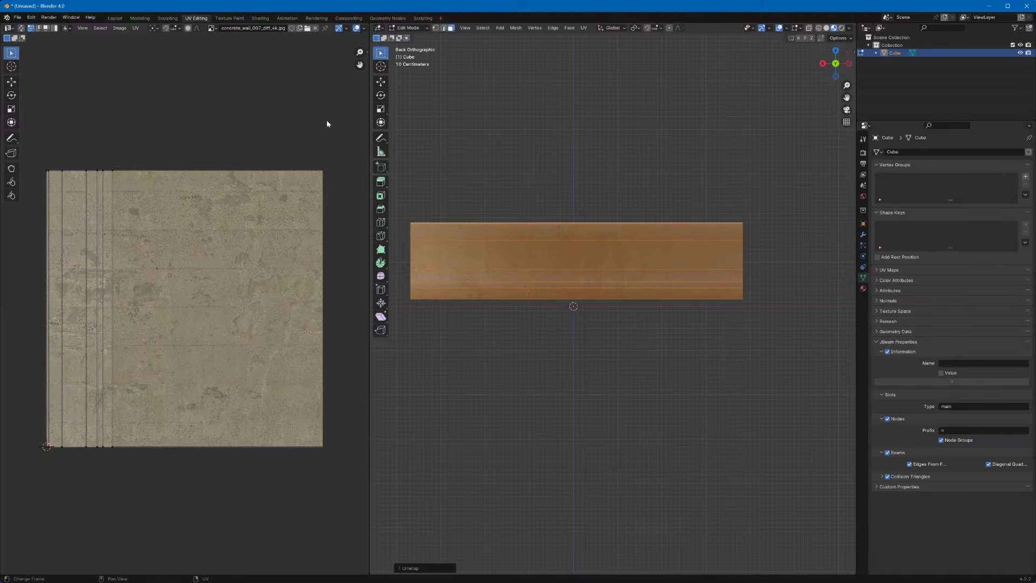
Rotate the back faces' UVs 90 degrees, enlarge them and shift them over the concrete texture.
type("ar90")
key("Return")
key("s")
left_click(267, 108)
key("g")
left_click(294, 82)
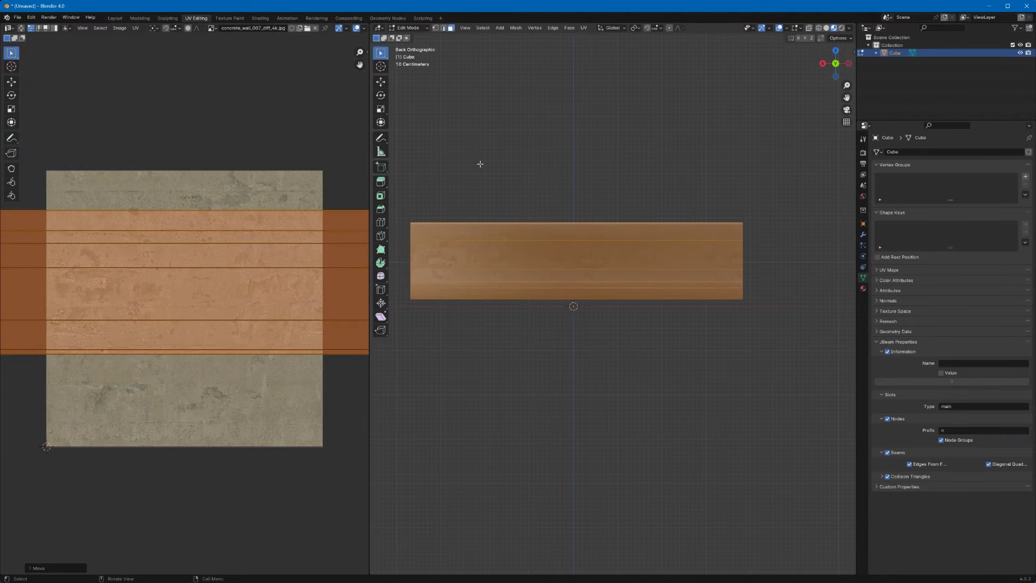
Reselect the front faces and move their UVs to a different area of the concrete texture.
middle_click_drag(479, 162, 707, 175)
left_click(833, 64)
left_click_drag(831, 194, 458, 327)
key("g")
mouse_move(302, 208)
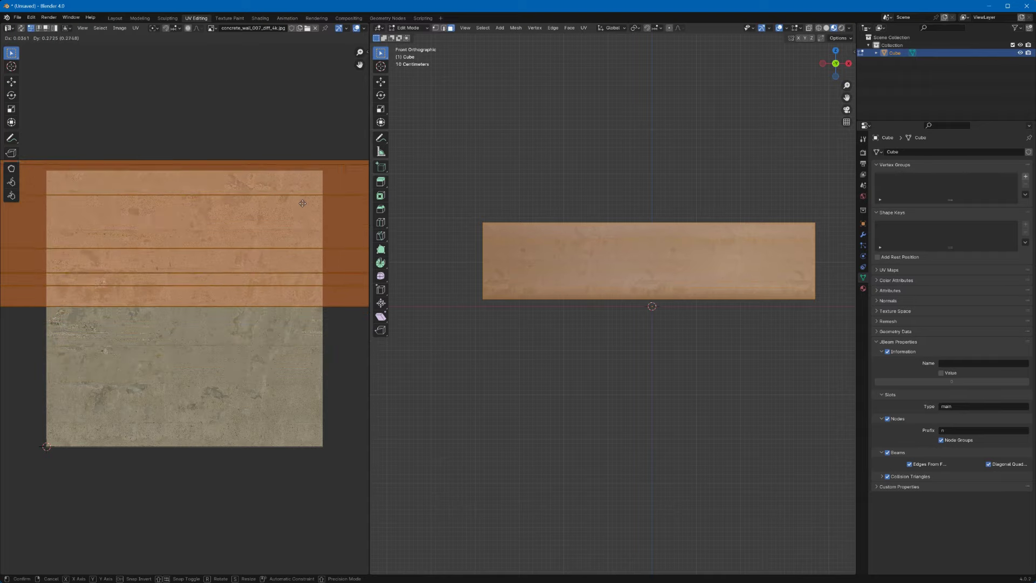
left_click(302, 319)
Select the column of faces on one end of the barrier and unwrap them.
left_click(558, 166)
middle_click_drag(696, 181, 798, 196)
left_click(665, 210)
left_click(661, 342, "ctrl")
left_click(661, 359, "ctrl")
left_click(583, 28)
left_click(593, 37)
Scale the end faces' UVs and reposition them on the concrete texture.
key("a")
key("s")
left_click(270, 241)
key("g")
left_click(386, 238)
Select the remaining end faces of the barrier and unwrap them.
left_click(616, 218)
left_click(616, 325, "shift")
left_click(585, 29)
left_click(597, 37)
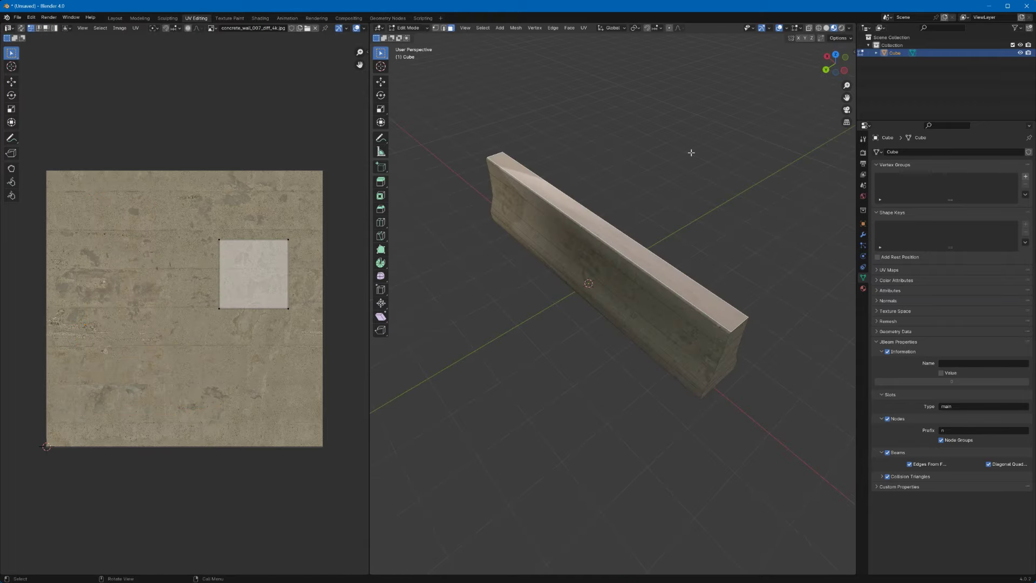
Unwrap the barrier's top faces, then rotate, scale and reposition their UVs on the concrete texture.
left_click(583, 27)
left_click(591, 39)
key("a")
key("r")
left_click(172, 534)
key("g")
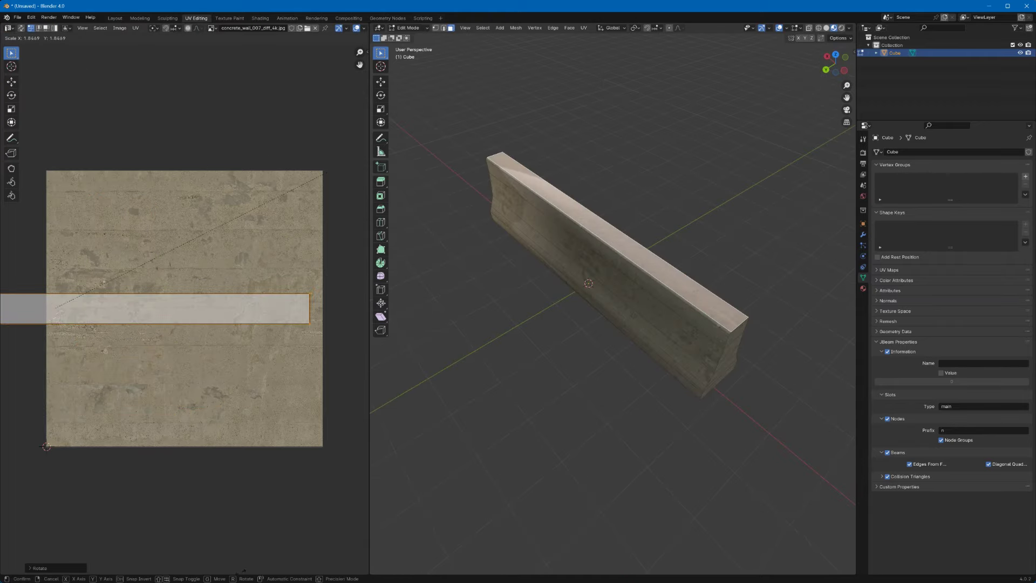
left_click(347, 550)
key("s")
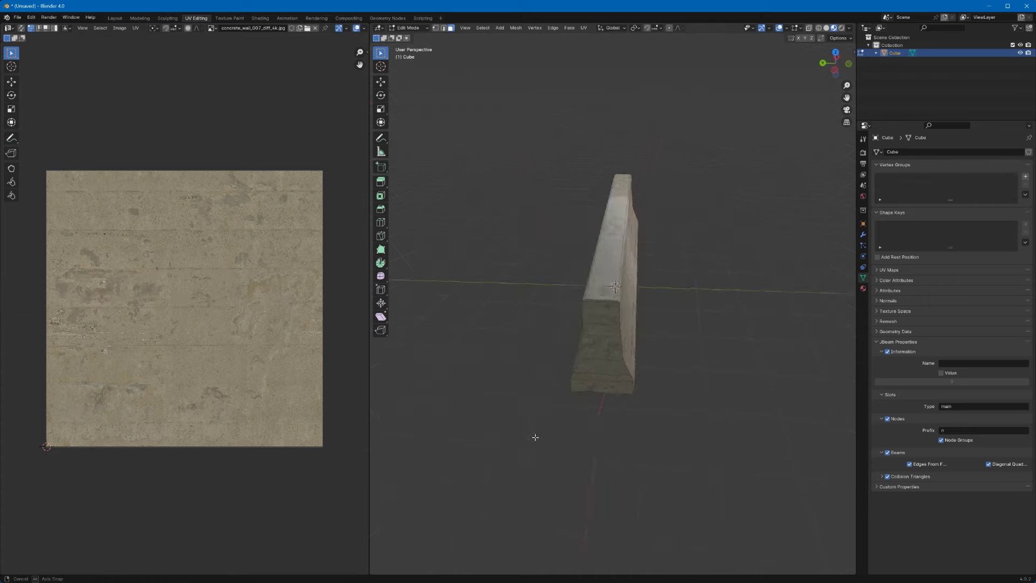
Unwrap the barrier's bottom face, rotate its UVs 90 degrees, and scale and move them over the concrete texture.
left_click(607, 270)
key("u")
key("r")
key("s")
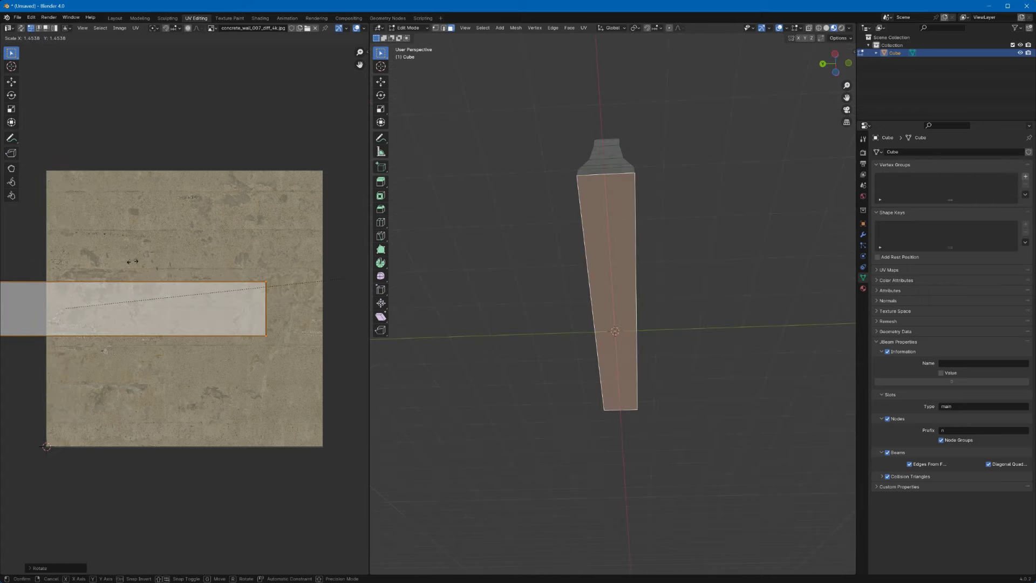
key("g")
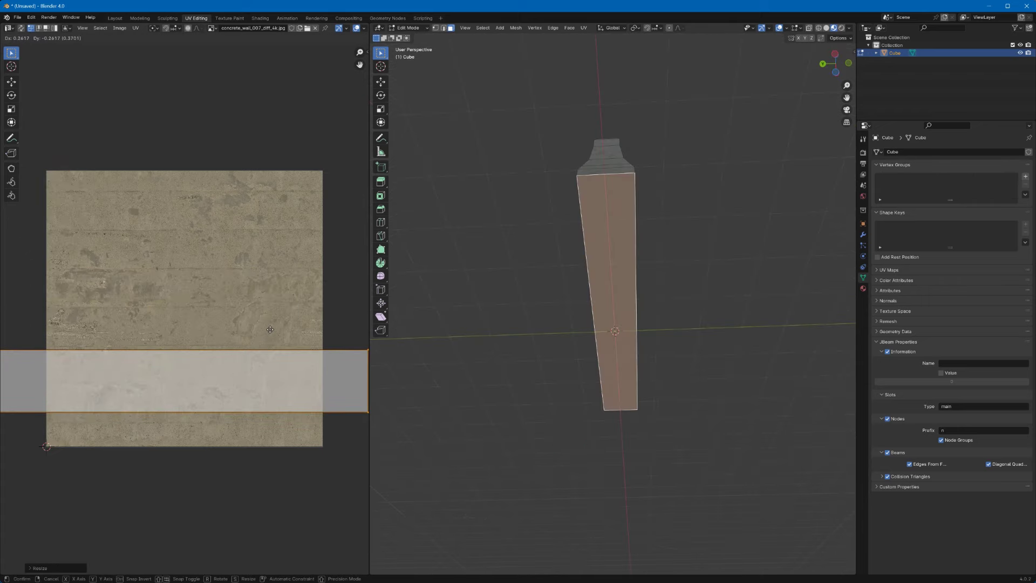
type("r90")
key("Return")
In the Layout workspace, add a lengthwise loop cut down the centre of the barrier.
left_click(779, 28)
middle_click_drag(594, 286, 599, 367)
left_click_drag(728, 7, 470, 40)
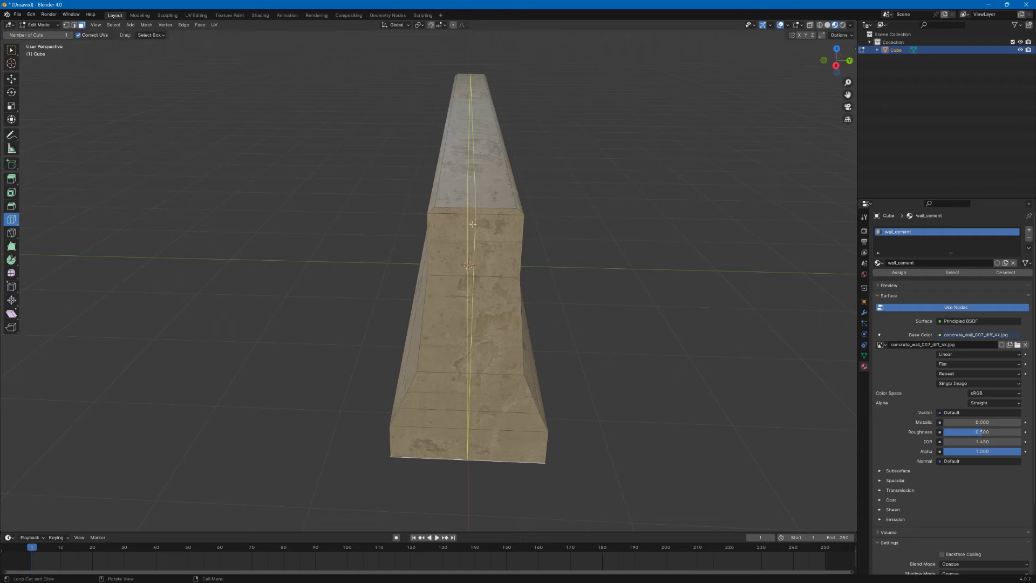
key("KP_3")
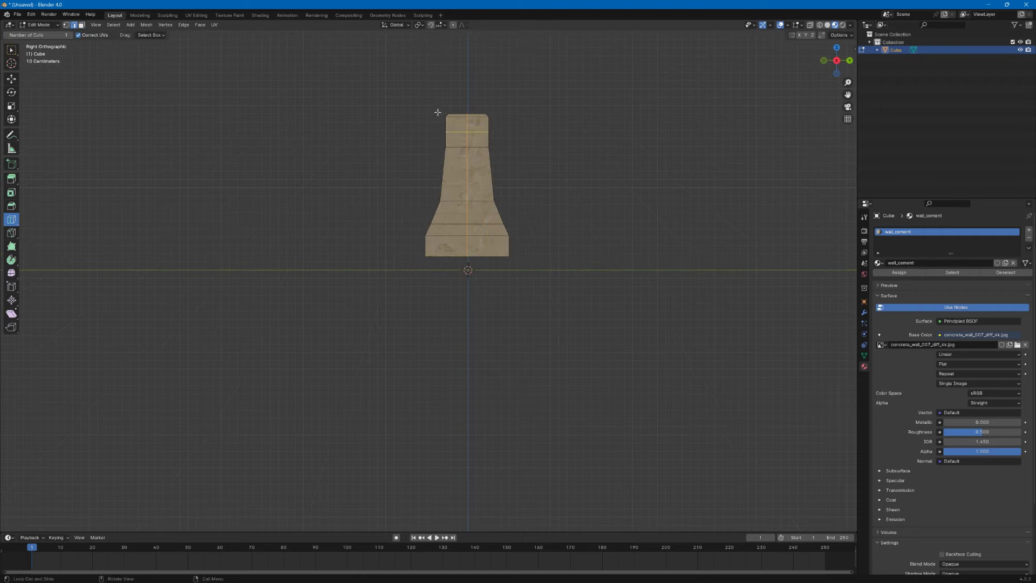
middle_click_drag(412, 93, 408, 129)
left_click(131, 25)
left_click(137, 42)
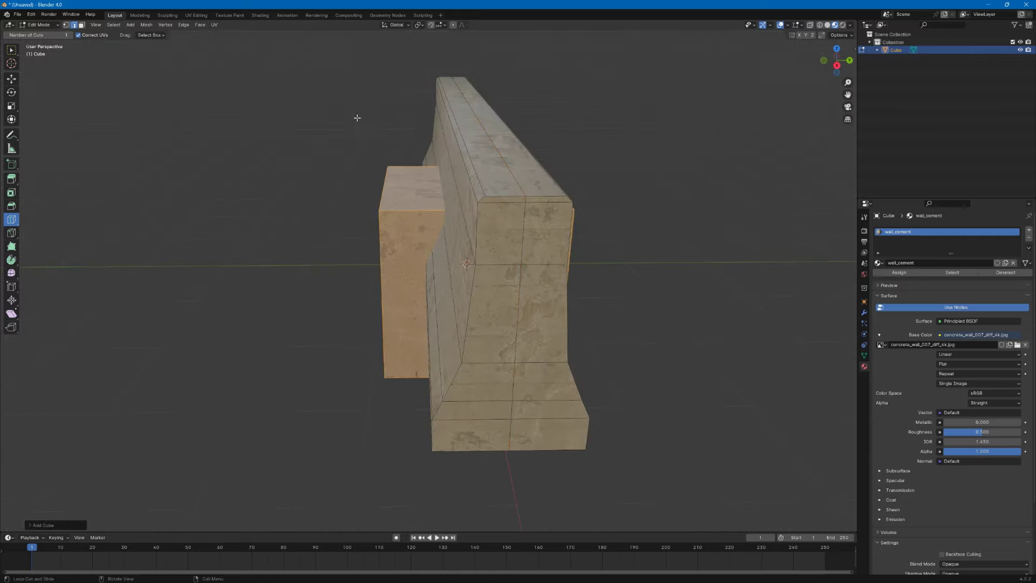
key("s")
key("Escape")
key("ctrl+z")
Add a cube as a separate object in Object Mode and scale it narrower along Y and X.
key("Tab")
left_click(106, 26)
mouse_move(119, 33)
left_click(191, 43)
key("s")
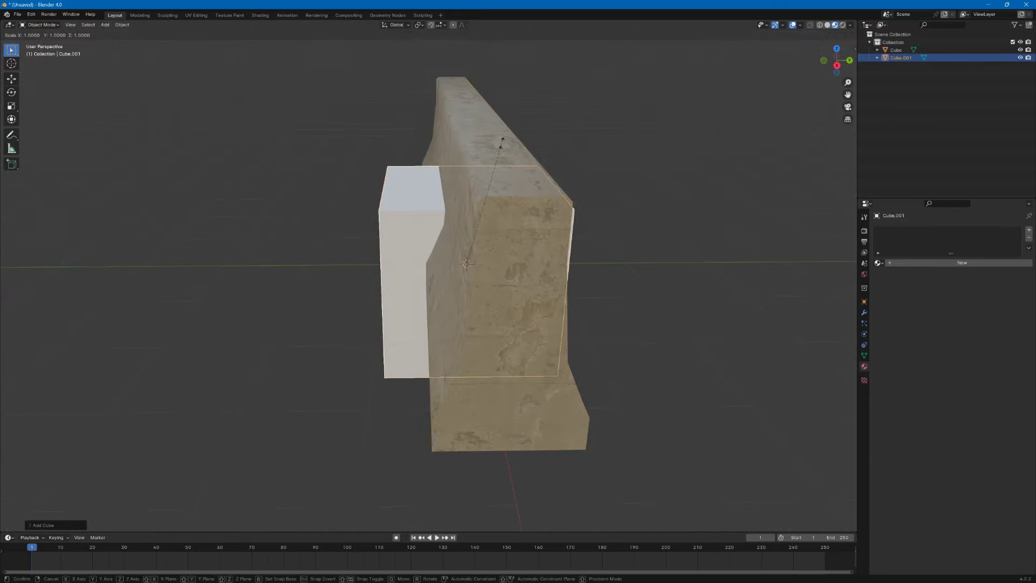
key("y")
left_click(488, 232)
middle_click_drag(499, 237, 493, 228)
key("s")
key("x")
left_click(507, 259)
middle_click_drag(510, 264, 604, 302)
Stretch the cube along Z, scale it down into a thin post and raise it through the barrier's full height.
key("s")
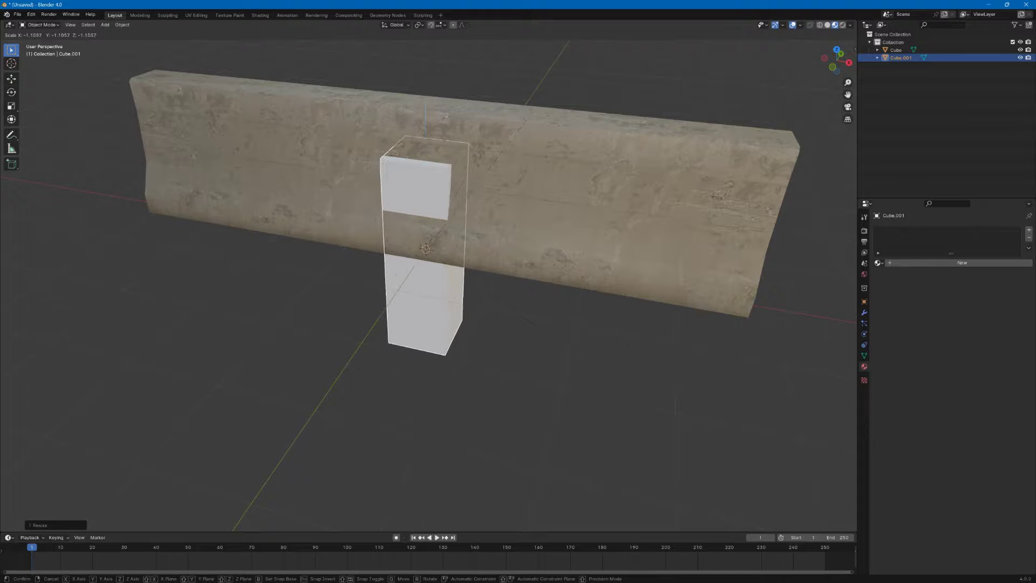
key("z")
left_click(705, 239)
key("s")
left_click(459, 300)
key("g")
key("z")
left_click(546, 252)
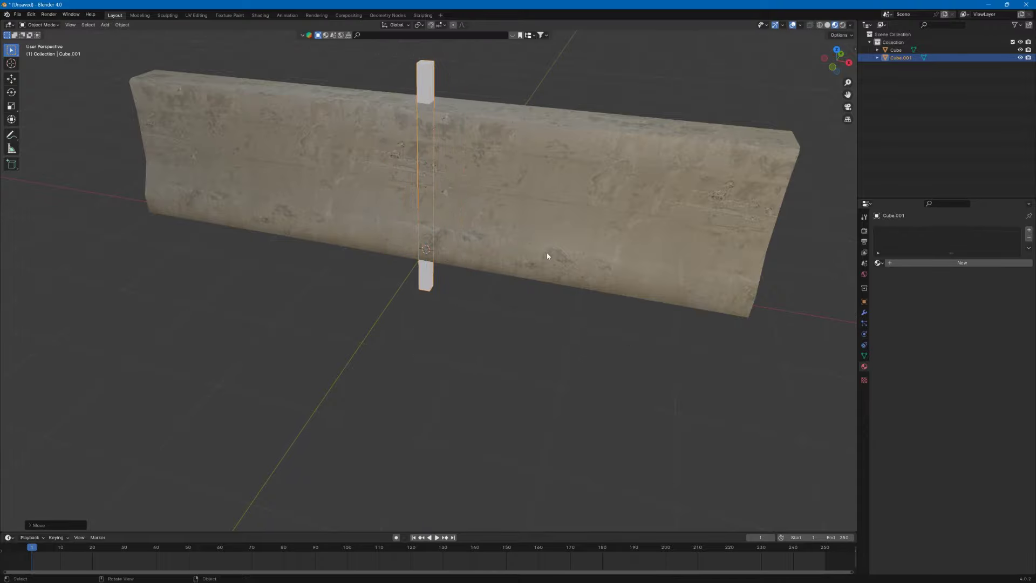
Move the post along X to one end of the barrier and duplicate it along X to the opposite end.
key("g")
key("x")
left_click(13, 364)
middle_click_drag(12, 365, 193, 293)
left_click(839, 63)
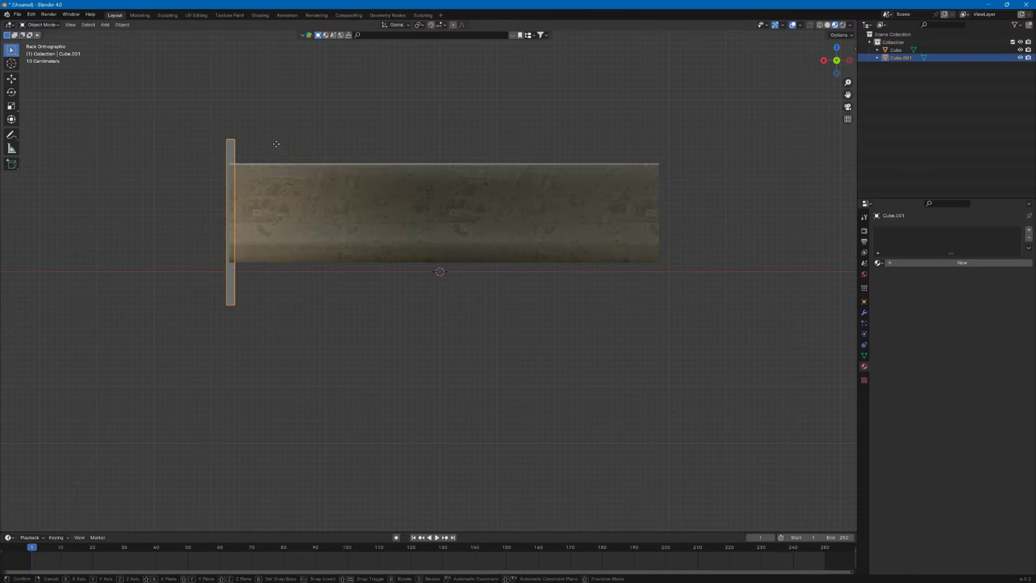
key("shift+d")
key("x")
left_click(673, 180)
Join the two end posts into one object.
left_click(230, 154, "shift")
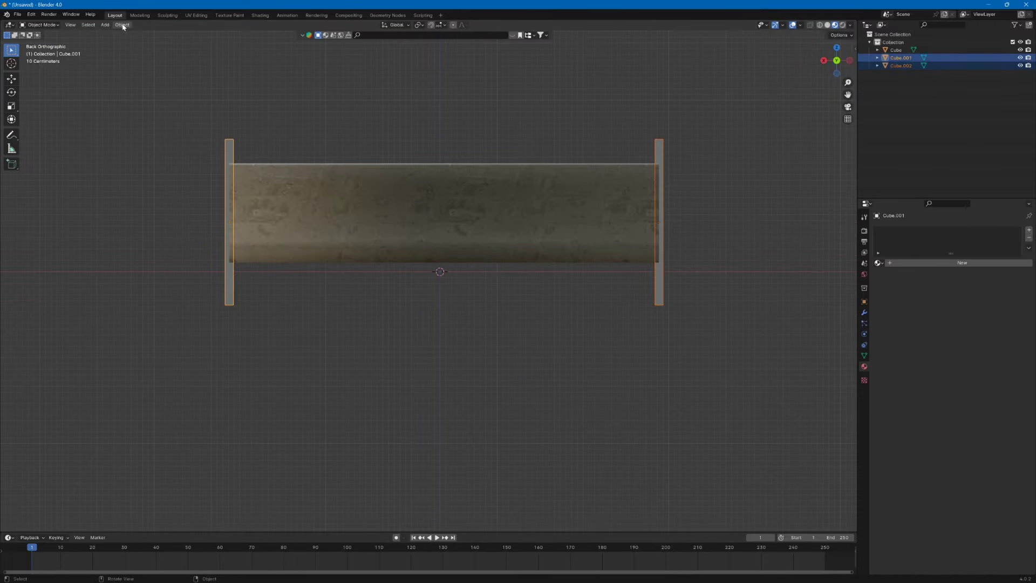
left_click(122, 25)
left_click(132, 99)
Cut grooves into the barrier's ends with a Boolean Difference modifier using Cube.001, apply it and delete the cutter.
left_click(432, 189)
left_click(863, 313)
left_click(917, 230)
left_click(952, 275)
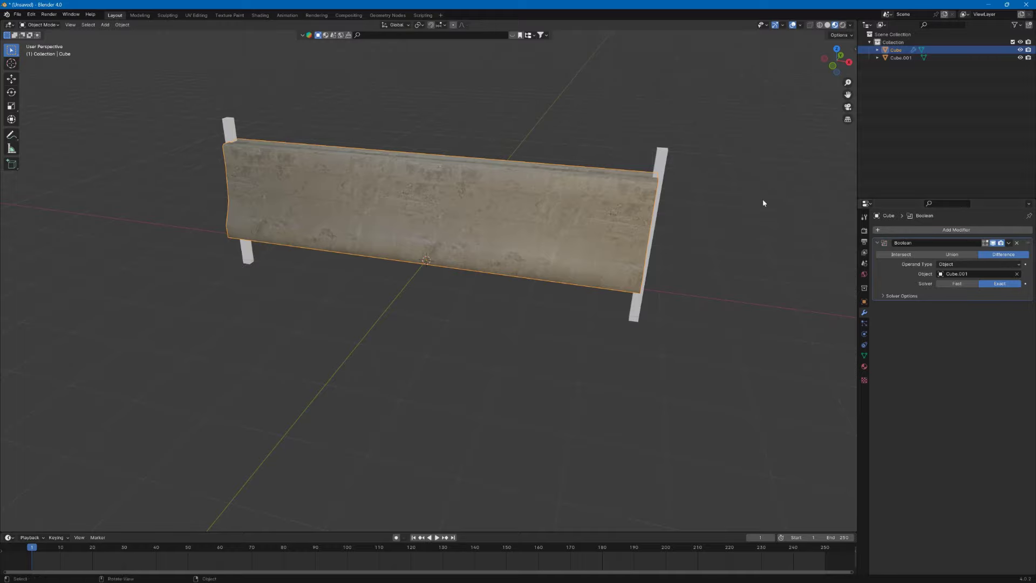
middle_click_drag(763, 203, 690, 205)
key("ctrl+a")
left_click(663, 165)
key("Delete")
Select the inner faces of the groove at one end of the barrier and unwrap them in the UV Editing workspace.
middle_click_drag(766, 178, 652, 176)
left_click(836, 64)
middle_click_drag(524, 250, 524, 220, "shift")
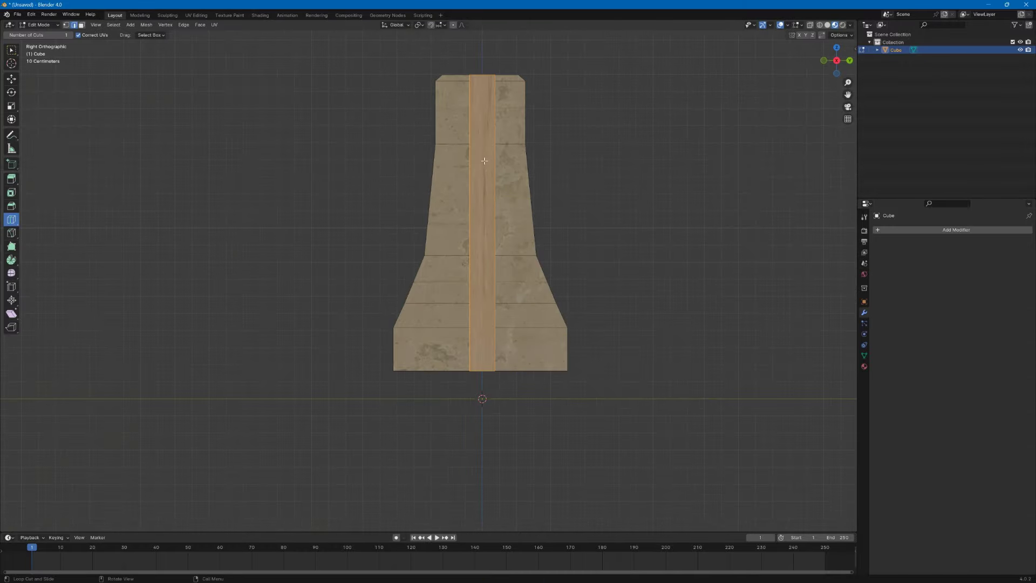
scroll(370, 219, "up", 5)
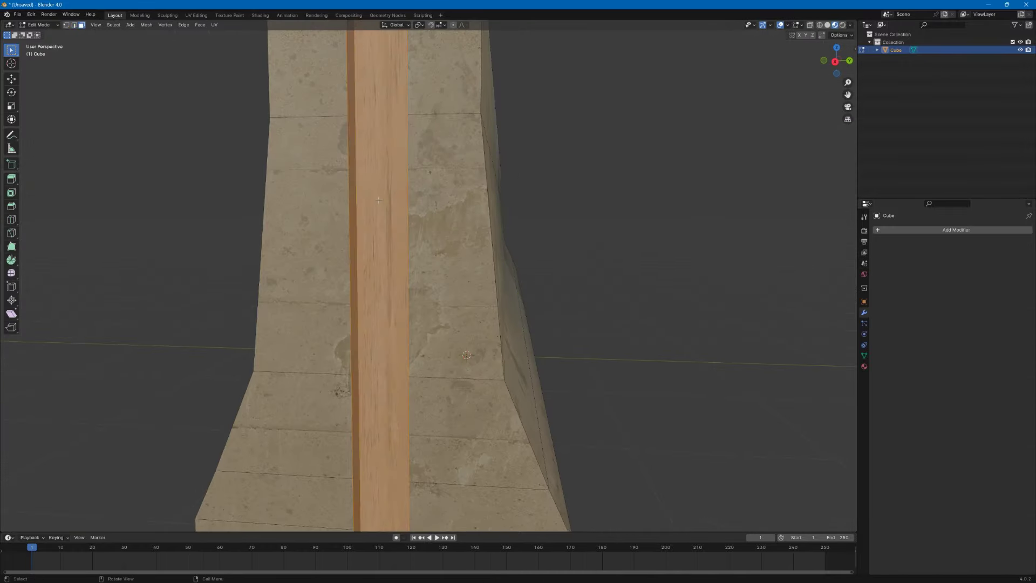
left_click(379, 200, "shift")
middle_click_drag(379, 199, 545, 208)
scroll(545, 207, "down", 4)
left_click(705, 286, "shift")
left_click(200, 17)
left_click(585, 25)
left_click(596, 35)
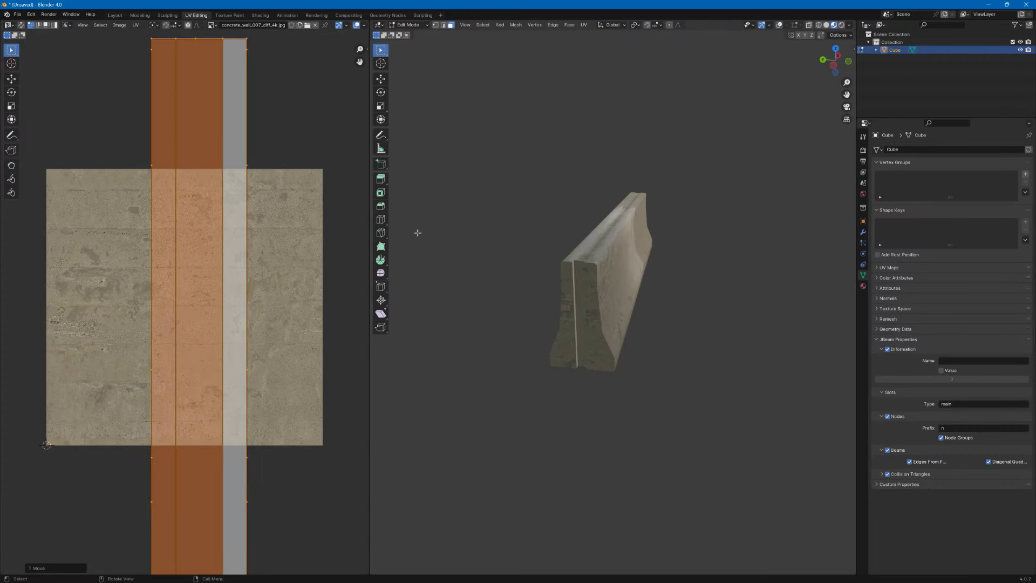
Rotate the groove faces' UVs 90 degrees and move them on the concrete texture.
middle_click_drag(416, 231, 459, 227, "alt")
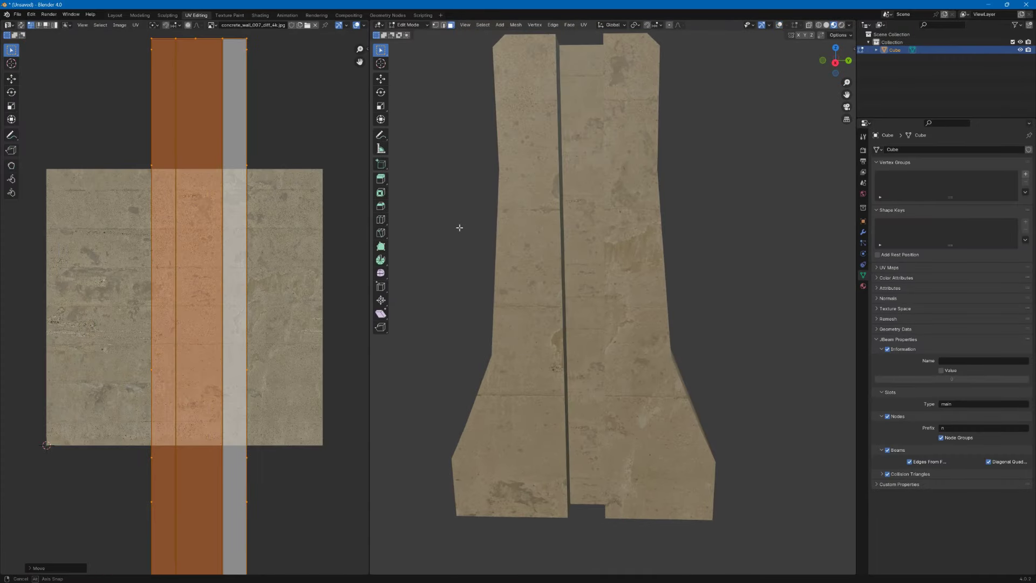
key("r")
key("9")
key("0")
key("Return")
key("g")
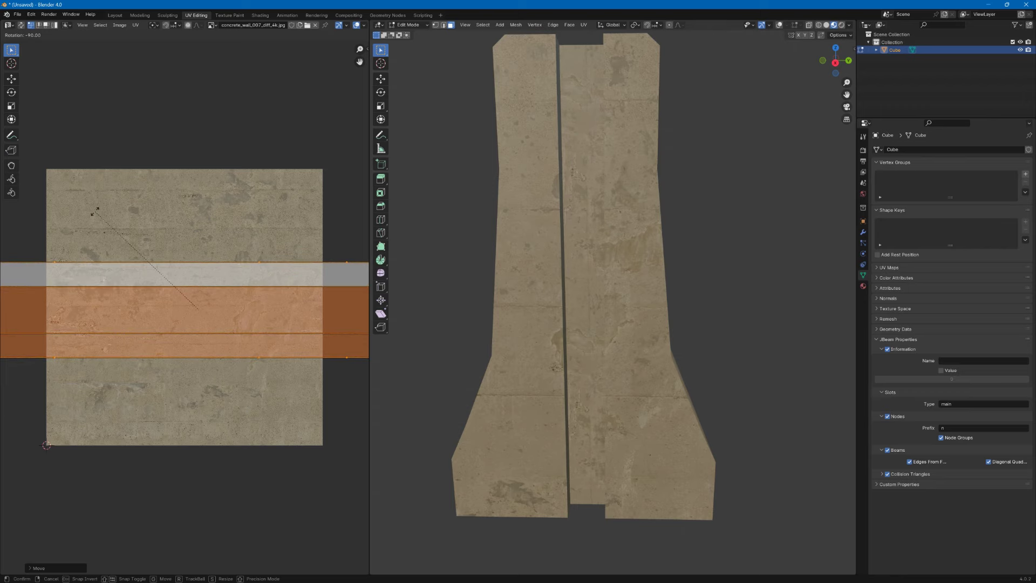
Select the inner faces of the groove at the other end of the barrier and unwrap them.
middle_click_drag(393, 229, 563, 237)
left_click(459, 164)
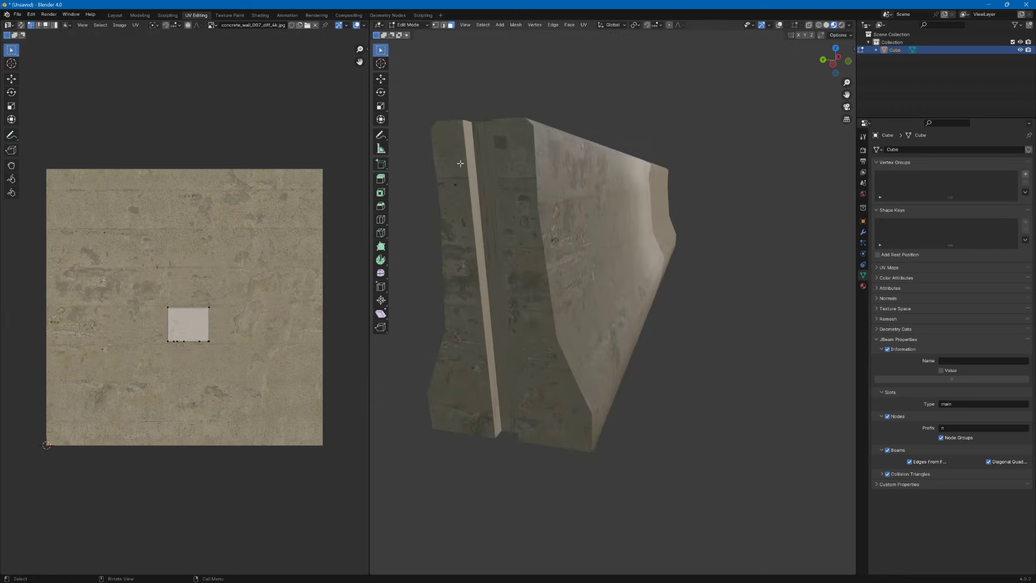
left_click(460, 164, "shift")
middle_click_drag(459, 164, 711, 189)
left_click(760, 205, "shift")
key("shift+alt+z")
key("shift+alt+z")
left_click(583, 25)
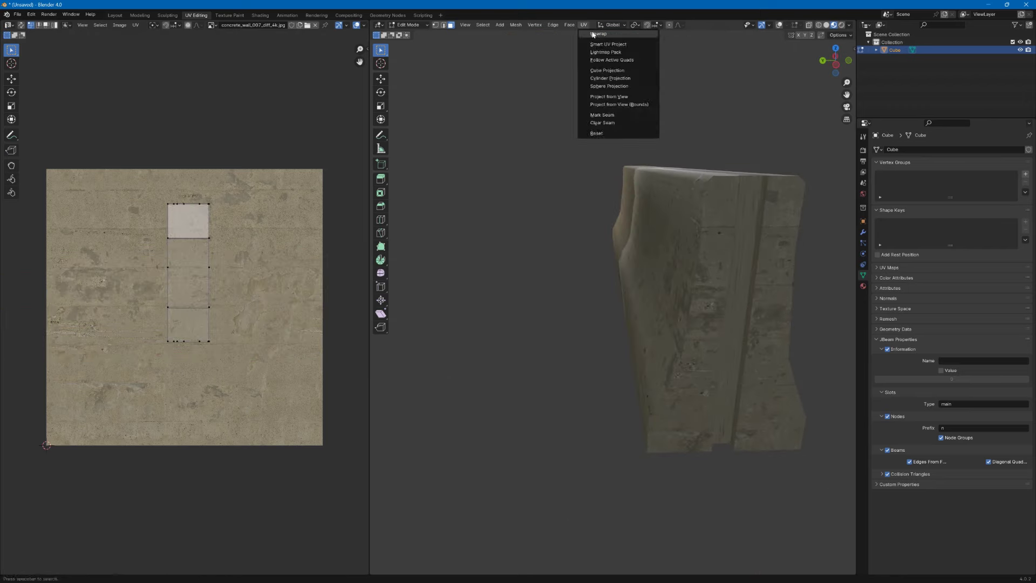
left_click(593, 35)
Rotate the second groove's UVs to run horizontally, then scale and reposition them on the concrete texture.
key("a")
key("r")
left_click(346, 159)
key("s")
left_click(204, 97)
key("g")
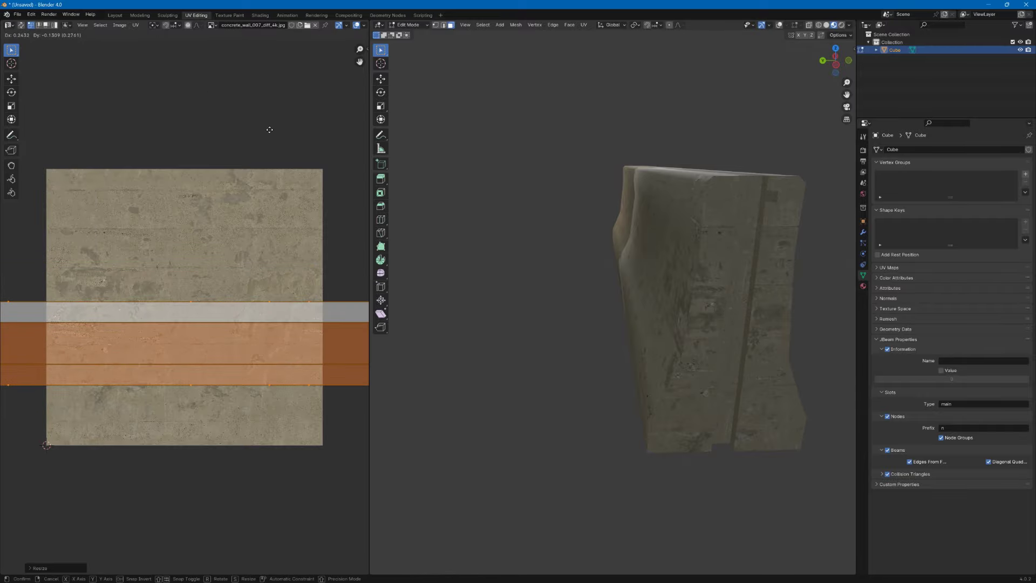
left_click(270, 134)
middle_click_drag(561, 139, 404, 137)
middle_click_drag(508, 186, 604, 162)
Return to the Layout workspace and save the project over the existing untitled.blend.
left_click(114, 15)
middle_click_drag(431, 175, 392, 197)
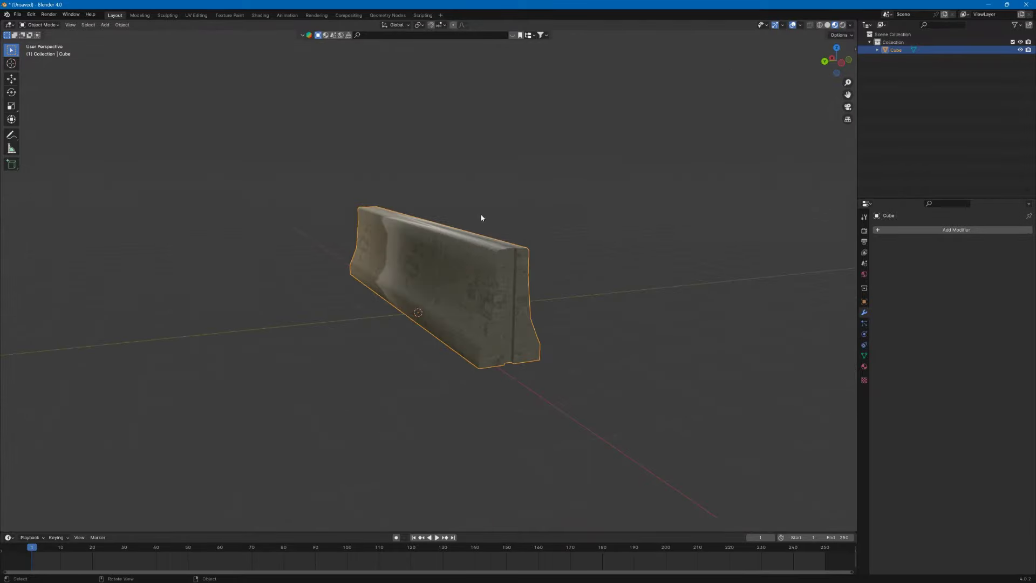
middle_click_drag(482, 218, 608, 229)
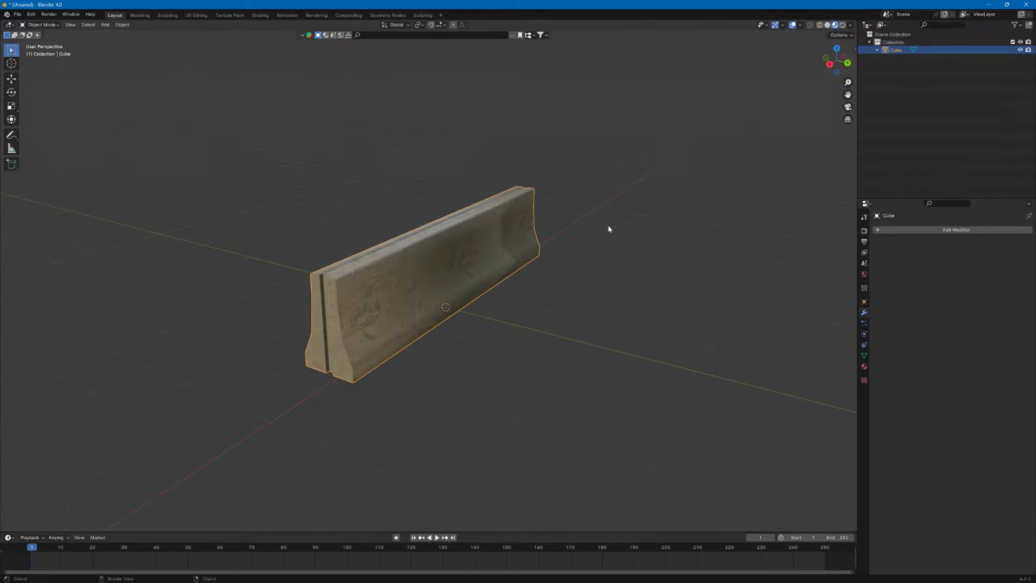
left_click(17, 14)
left_click(33, 84)
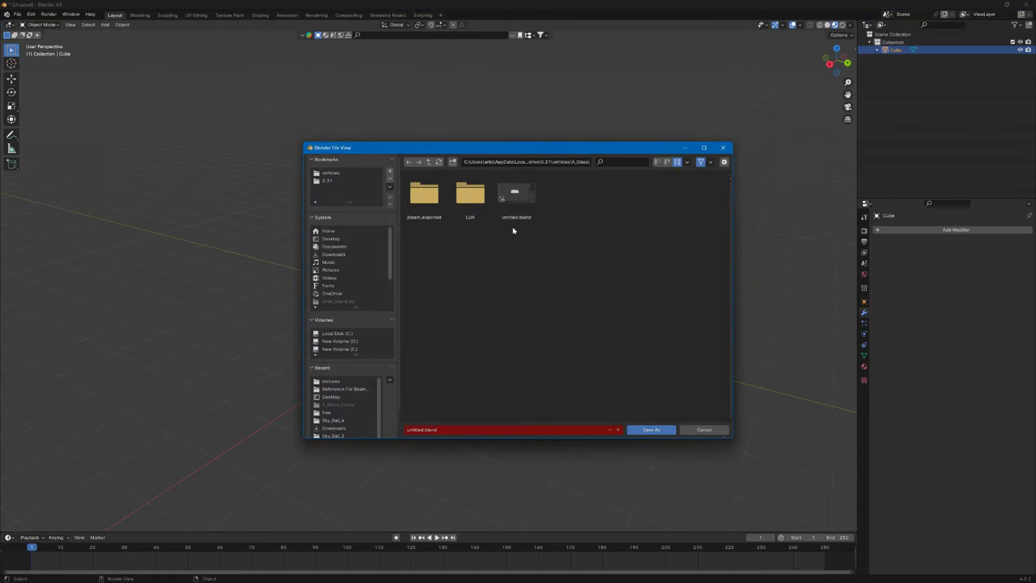
left_click(650, 430)
In Edit Mode, start a knife cut running diagonally from the barrier's top edge down one side for a V-shaped notch.
middle_click_drag(474, 280, 454, 274)
left_click(40, 25)
left_click(39, 42)
scroll(396, 222, "up", 2)
middle_click_drag(397, 223, 362, 226)
left_click(8, 232)
scroll(389, 368, "up", 1)
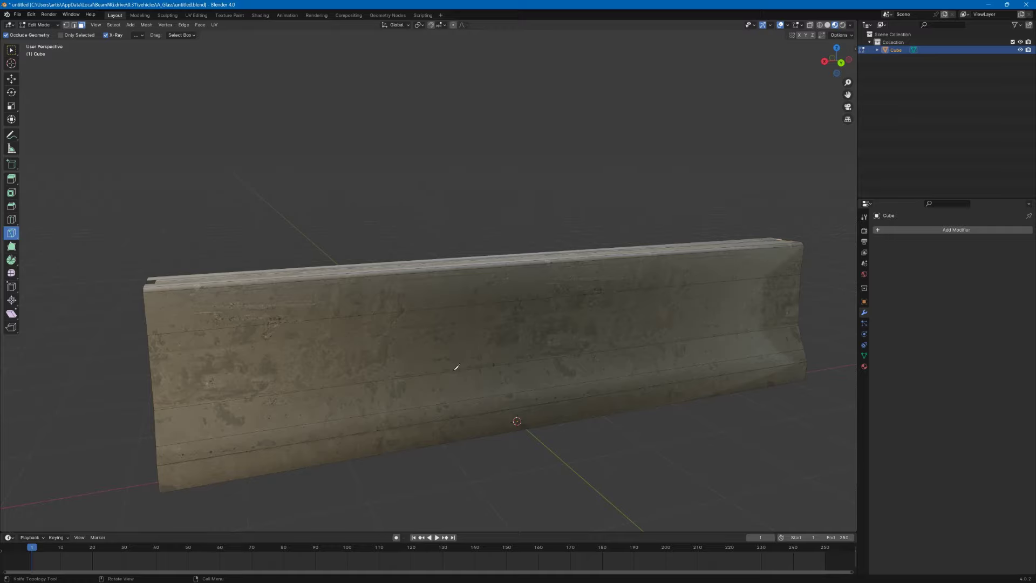
left_click(393, 275)
middle_click_drag(393, 275, 586, 225)
left_click(533, 262)
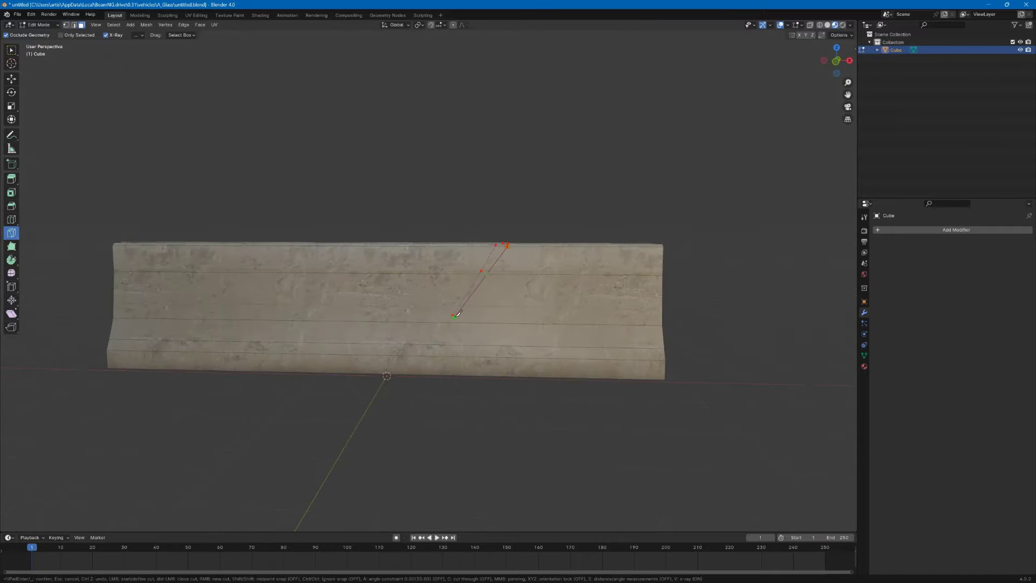
Continue the knife cut over the top and opposite side of the barrier to complete the notch outline.
middle_click_drag(402, 247, 231, 294)
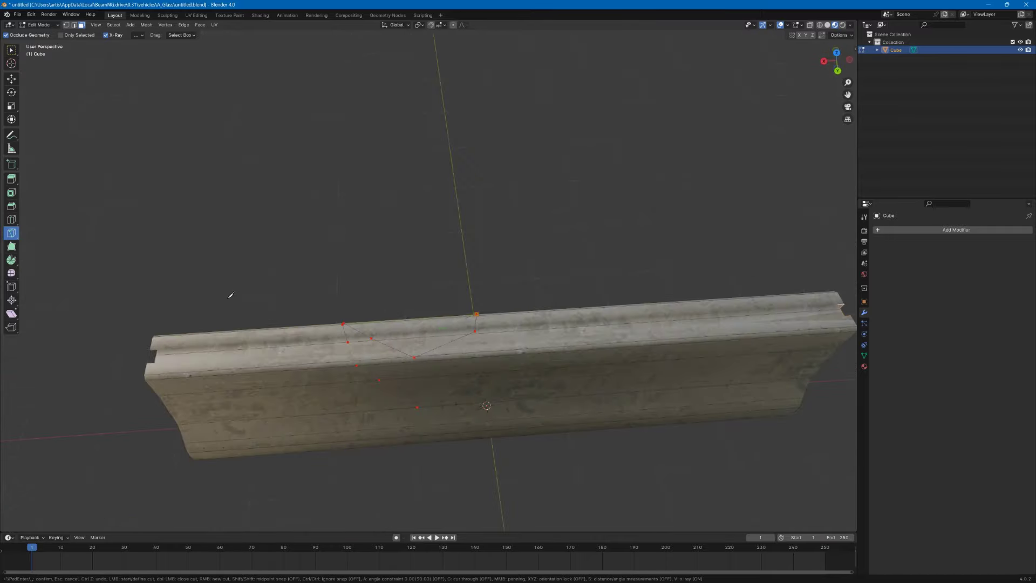
left_click(480, 356)
middle_click_drag(479, 356, 478, 292)
left_click(476, 277)
key("Return")
Select all faces inside the notch outline on both sides and the top, and separate them into their own object.
middle_click_drag(438, 167, 454, 229)
scroll(351, 348, "up", 1)
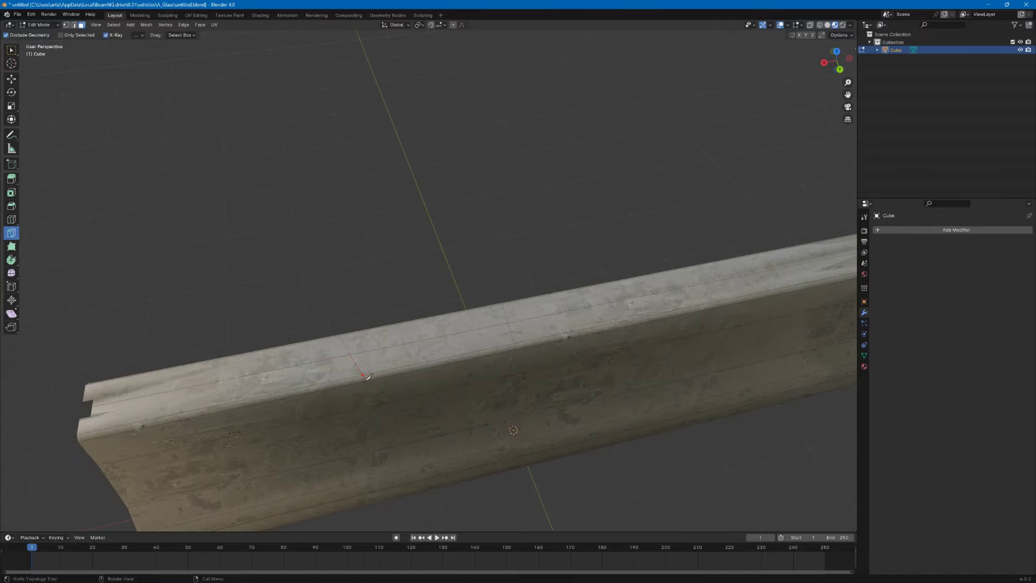
middle_click_drag(367, 376, 386, 231)
left_click(11, 50)
left_click_drag(402, 243, 418, 346)
middle_click_drag(270, 186, 492, 205)
left_click_drag(492, 206, 488, 283, "shift")
middle_click_drag(561, 226, 361, 234)
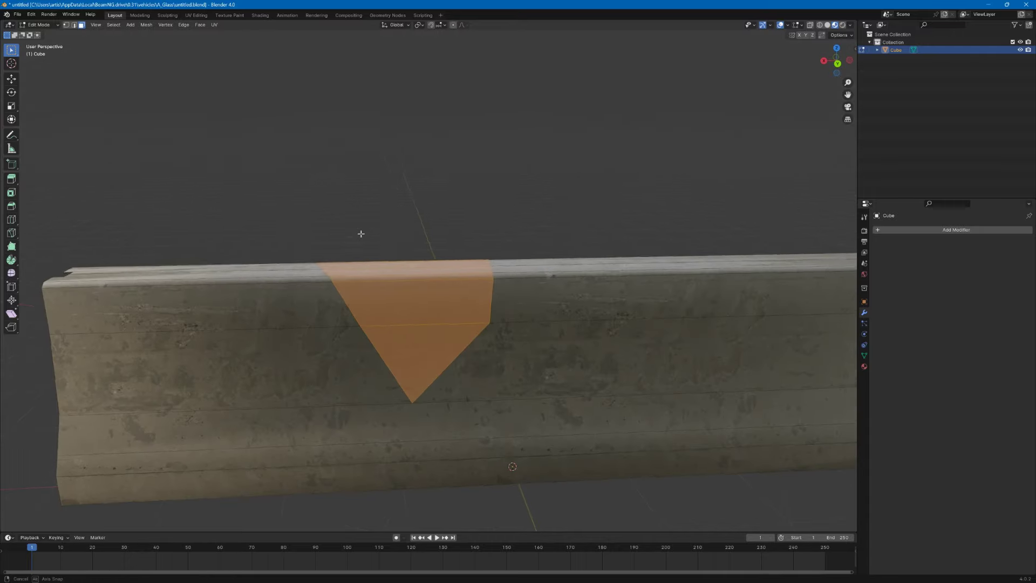
left_click(146, 25)
left_click(220, 92)
middle_click_drag(220, 92, 239, 275)
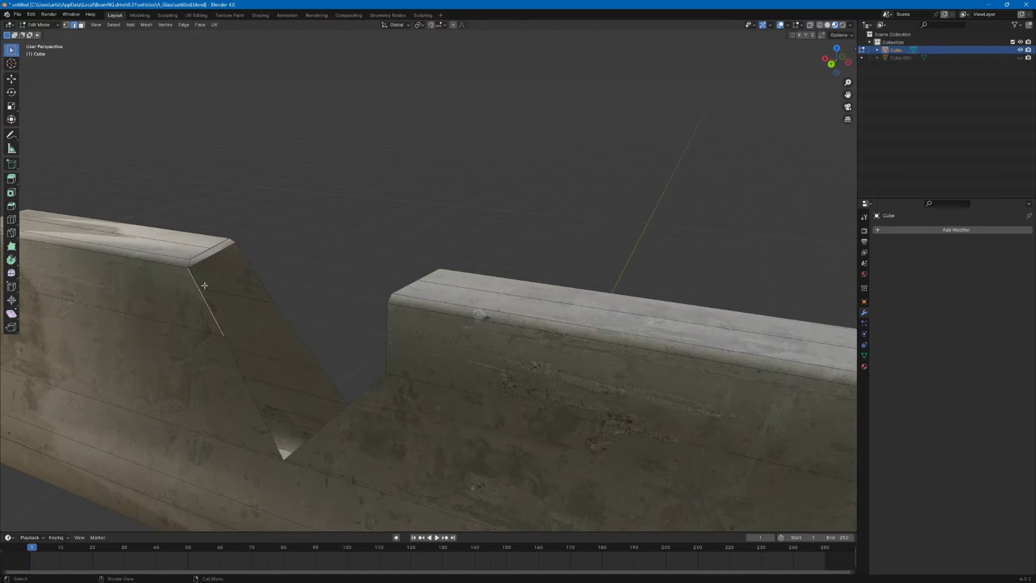
Dissolve the leftover lengthwise centre edges on the barrier's bottom and top.
middle_click_drag(282, 308, 555, 197)
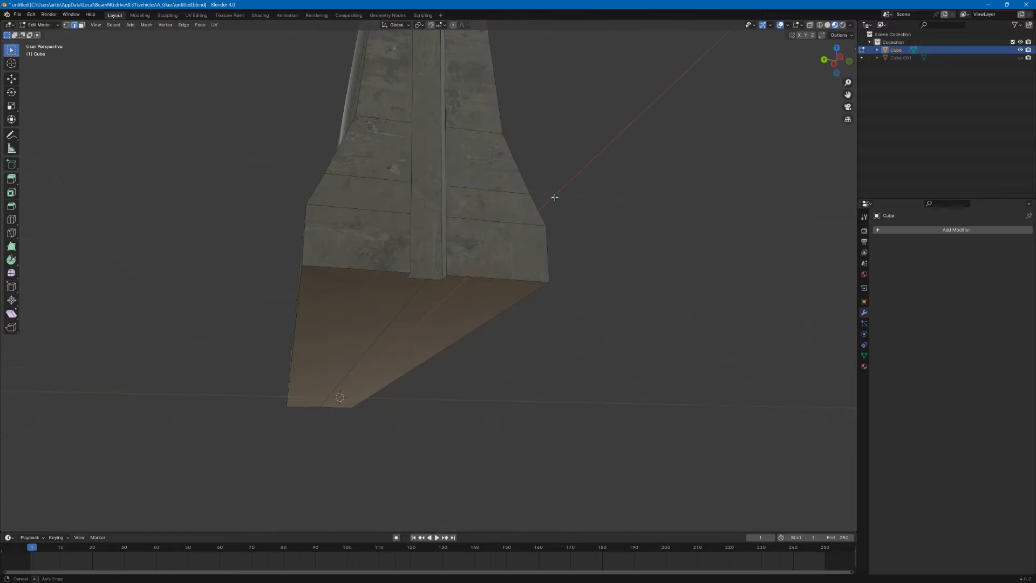
left_click(401, 313)
right_click(403, 313)
left_click(402, 314)
right_click(352, 312)
left_click(351, 312)
right_click(324, 227)
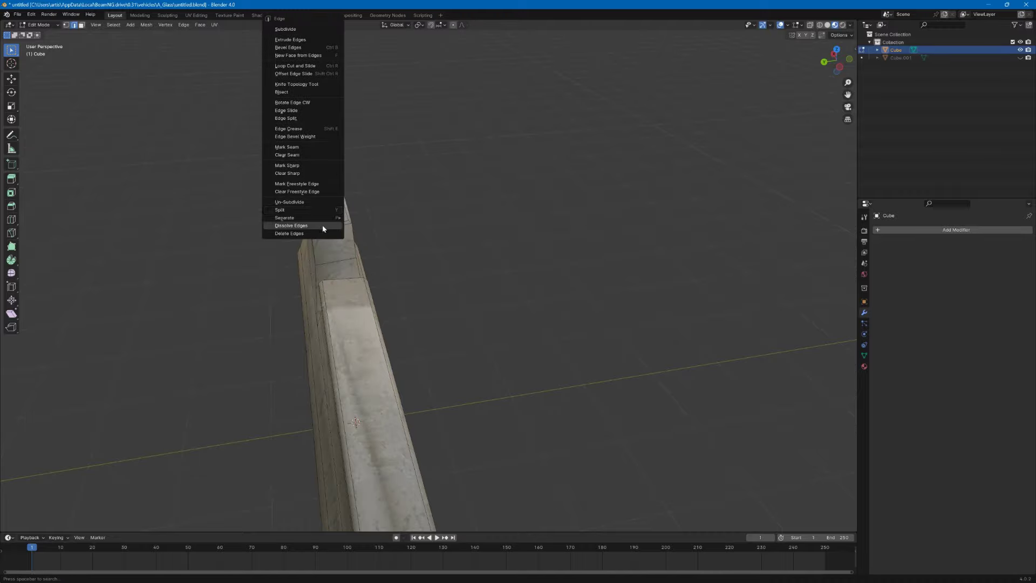
left_click(324, 227)
middle_click_drag(329, 229, 377, 205)
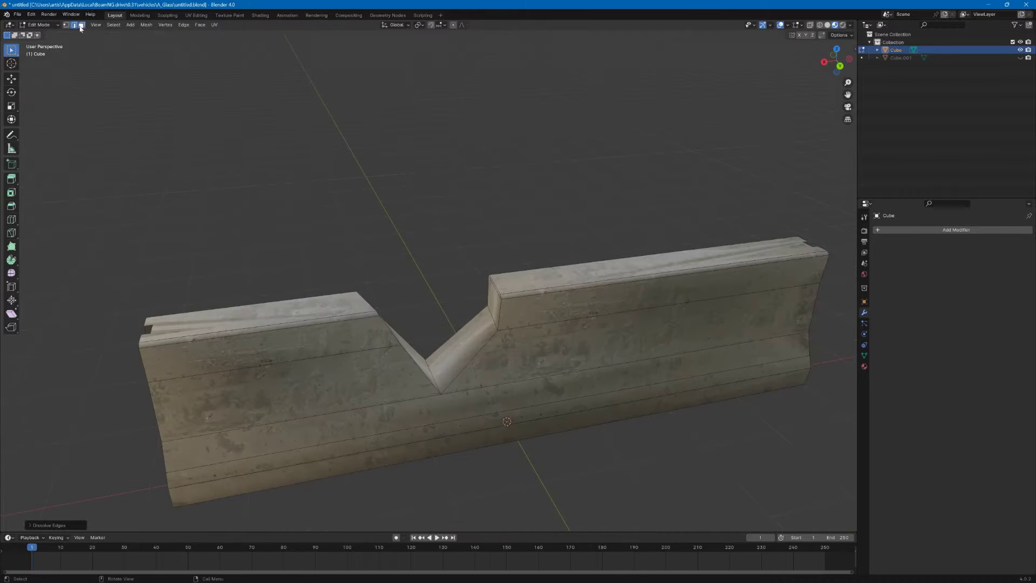
Select the inner faces of the notch in face mode and unwrap them.
left_click(81, 26)
scroll(377, 269, "up", 3)
middle_click_drag(402, 272, 354, 278)
left_click(337, 361)
middle_click_drag(345, 356, 420, 367)
left_click(491, 423, "shift")
left_click(220, 30)
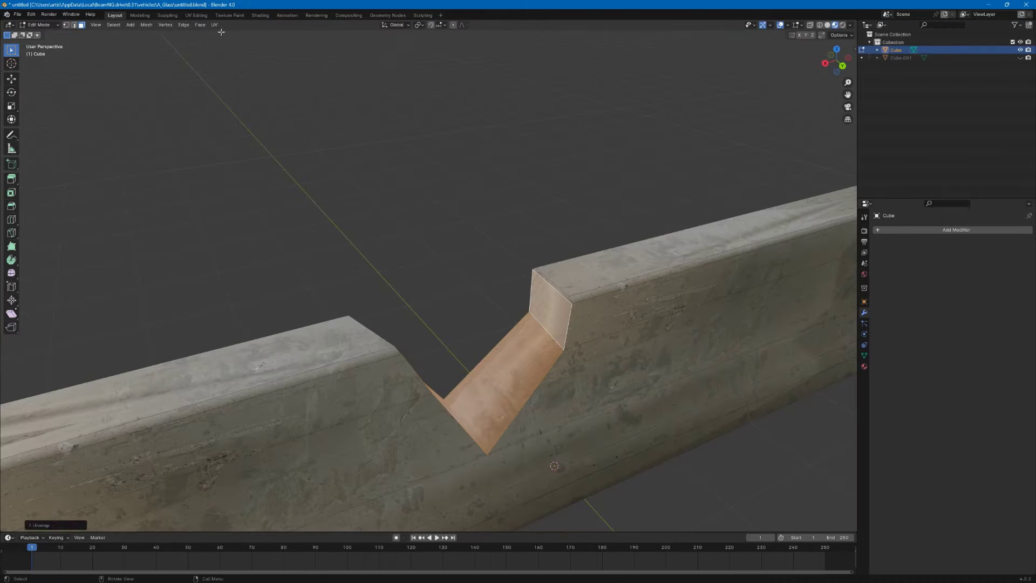
middle_click_drag(426, 173, 363, 166)
Show the separated notch piece, hide the main barrier and open the piece in Edit Mode.
left_click(1019, 58)
left_click(1019, 50)
middle_click_drag(302, 240, 381, 252)
key("Tab")
left_click(340, 244)
key("Tab")
scroll(226, 234, "up", 2)
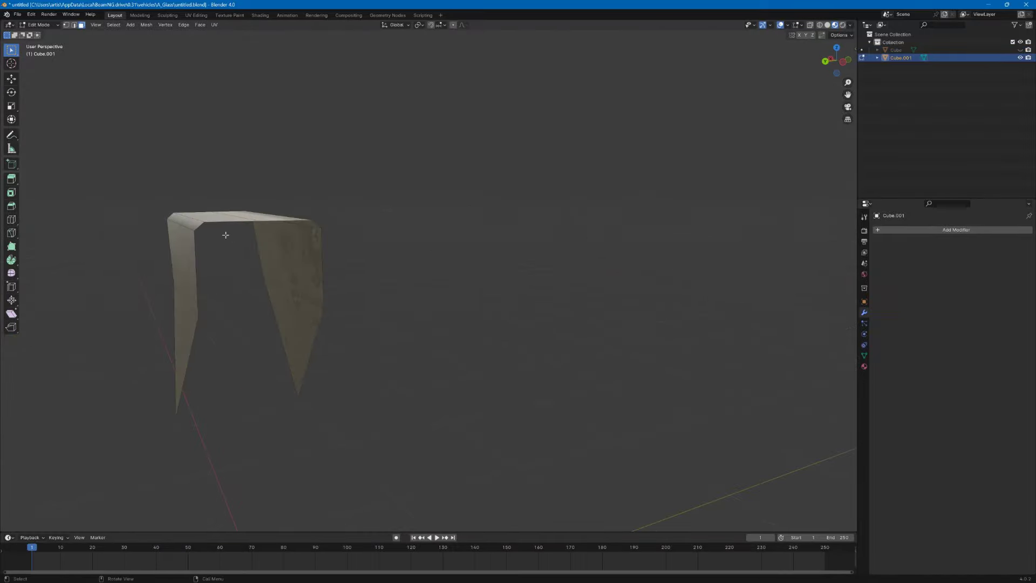
Undo the last change and dissolve the centre edge running across the top of the notch piece.
middle_click_drag(325, 206, 519, 253)
key("ctrl+z")
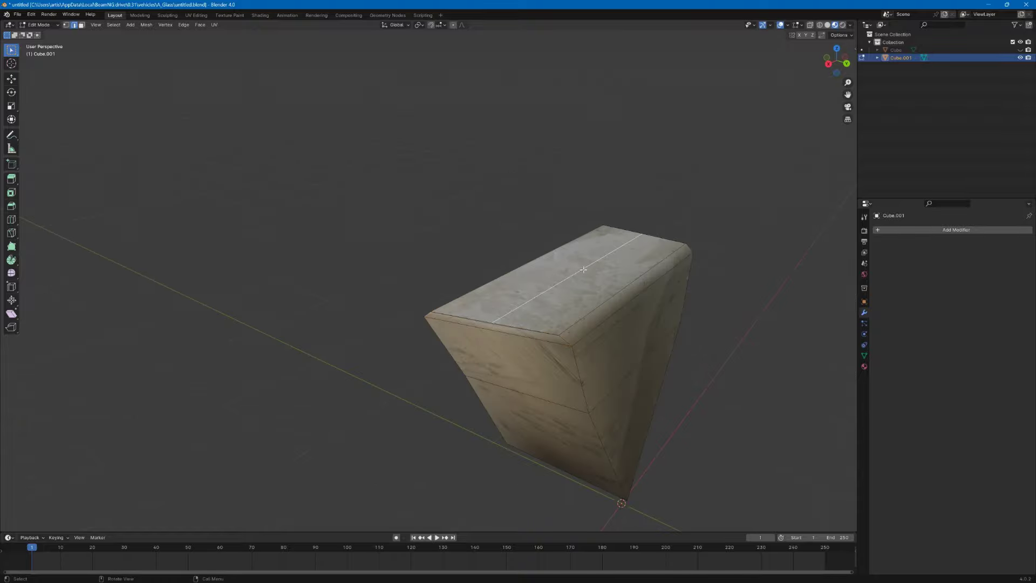
right_click(582, 272)
left_click(575, 464)
middle_click_drag(508, 266, 431, 270)
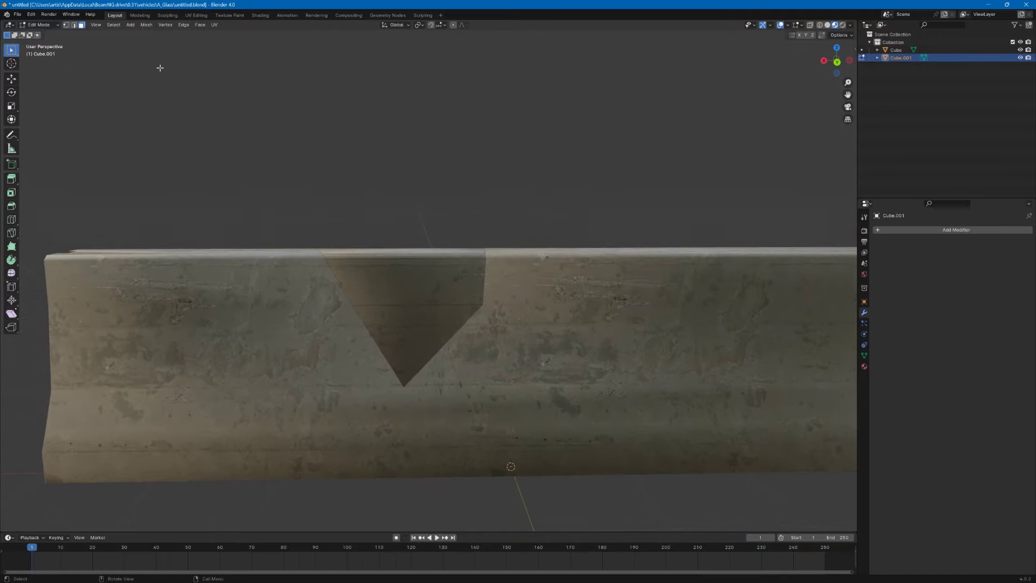
Mark the outline edges of the notch piece as sharp and return to Object Mode.
middle_click_drag(317, 238, 187, 115)
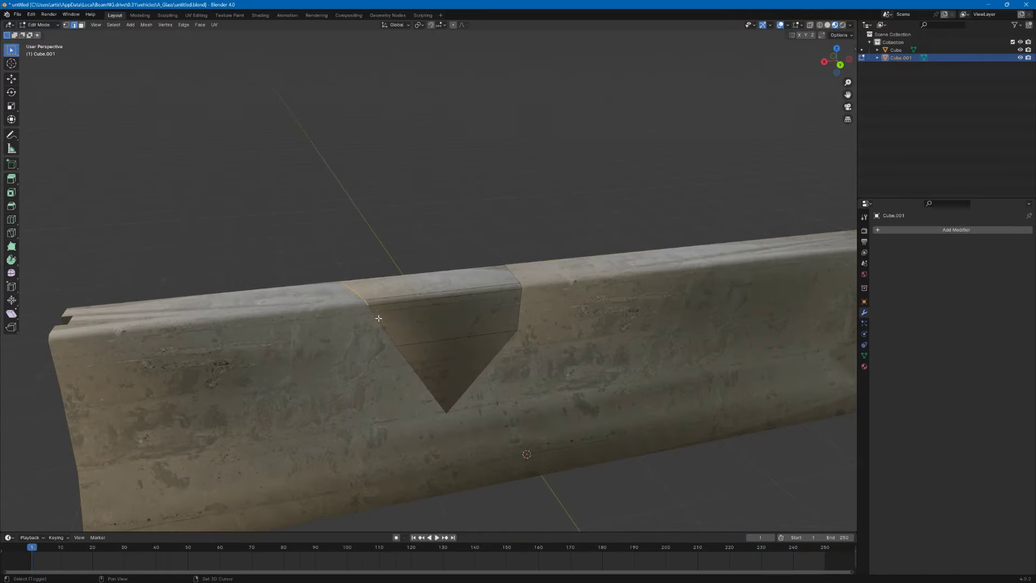
middle_click_drag(472, 273, 376, 230)
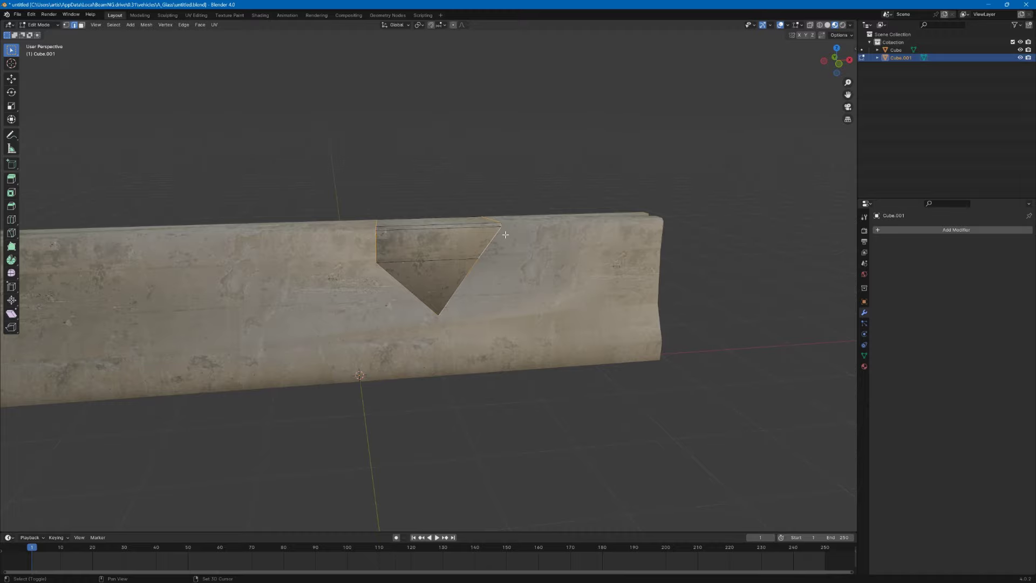
left_click(184, 25)
left_click(221, 175)
key("Tab")
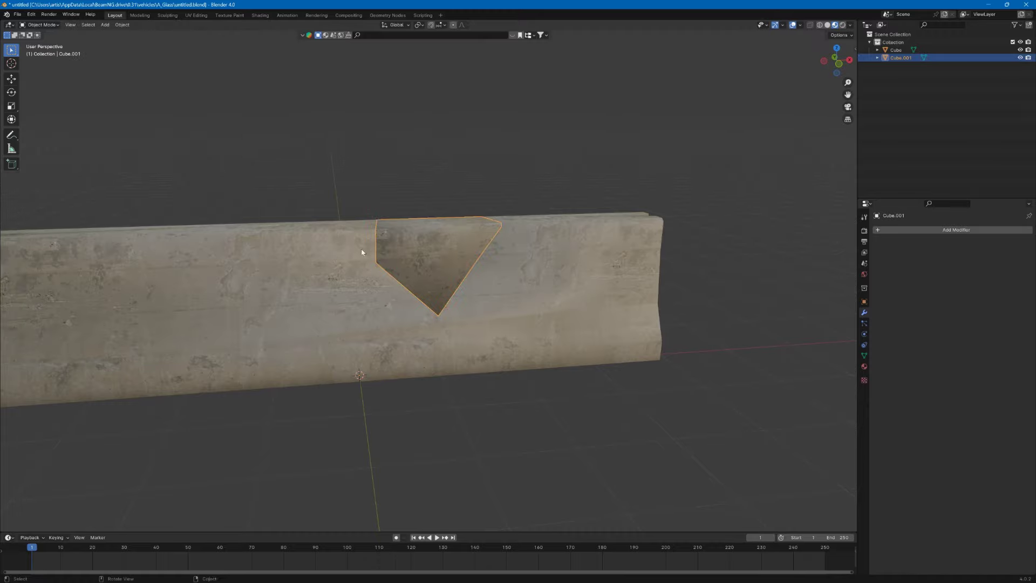
Hide the notch piece and open the main barrier in Edit Mode.
key("h")
left_click(510, 245)
key("Tab")
Select the notch's rim edges on both sides of the barrier and mark them as seams and as sharp.
left_click(508, 241)
left_click(514, 238, "shift")
scroll(513, 237, "up", 2)
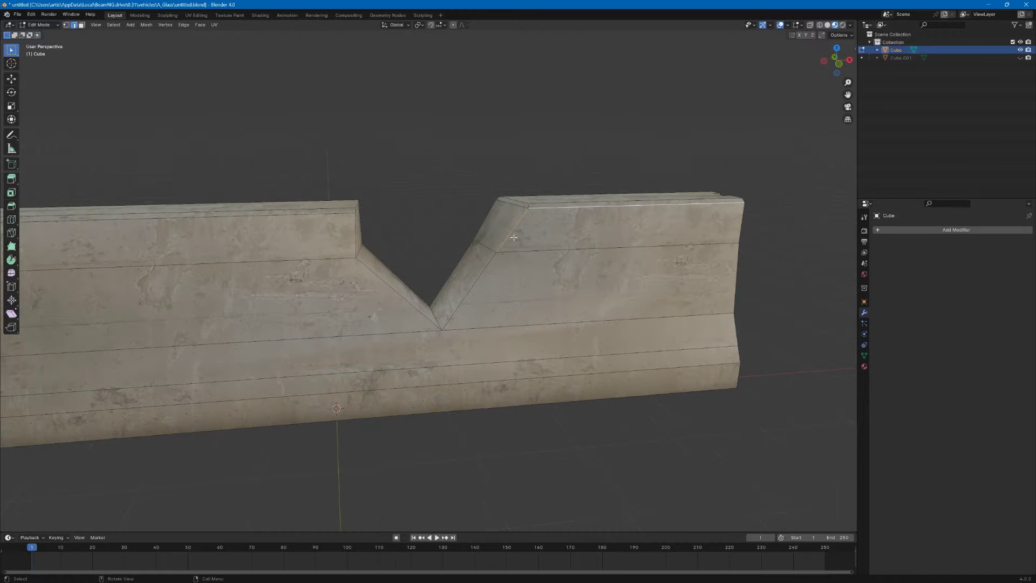
left_click(357, 233, "shift")
middle_click_drag(378, 237, 354, 241)
left_click(371, 248, "shift")
middle_click_drag(561, 232, 372, 232)
left_click(362, 259, "shift")
left_click(335, 367, "shift")
middle_click_drag(323, 356, 231, 165)
left_click(174, 83, "shift")
left_click(214, 24)
left_click(227, 115)
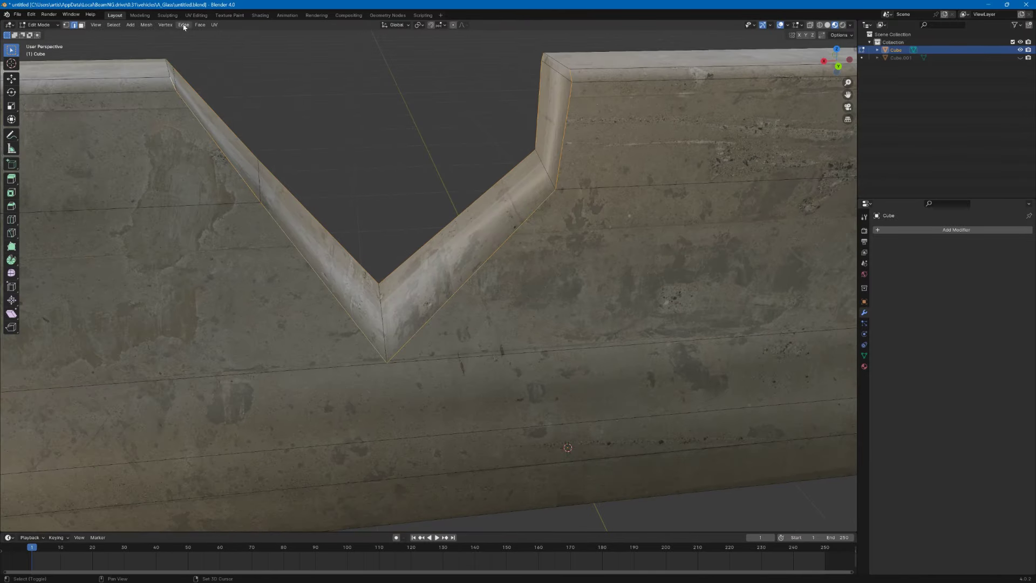
left_click(184, 25)
left_click(211, 176)
Show the notch piece again within the barrier and return to Object Mode.
left_click(1020, 57)
scroll(544, 52, "down", 3)
left_click(545, 52)
scroll(441, 201, "down", 4)
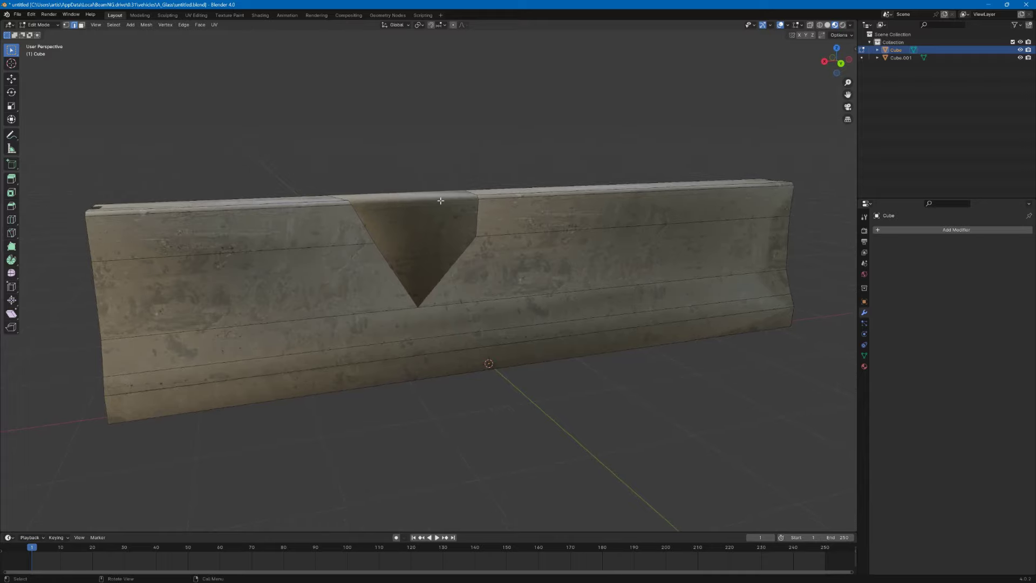
key("Tab")
left_click(1020, 58)
left_click(1020, 58)
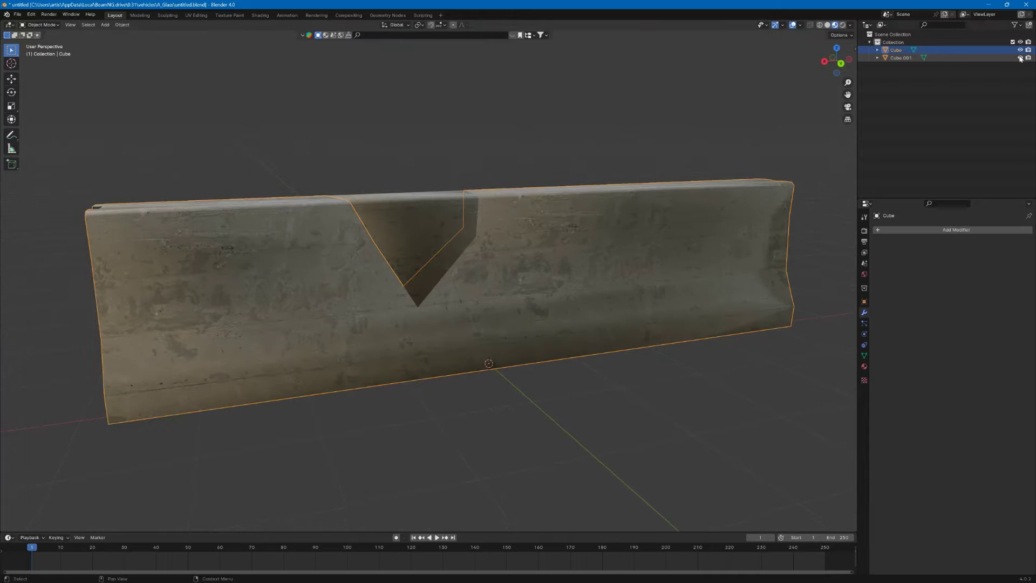
Open the notch piece in Edit Mode, select its whole mesh and adjust its normals.
middle_click_drag(574, 165, 736, 167)
key("Tab")
key("Tab")
left_click(457, 226)
key("Tab")
key("a")
left_click(146, 25)
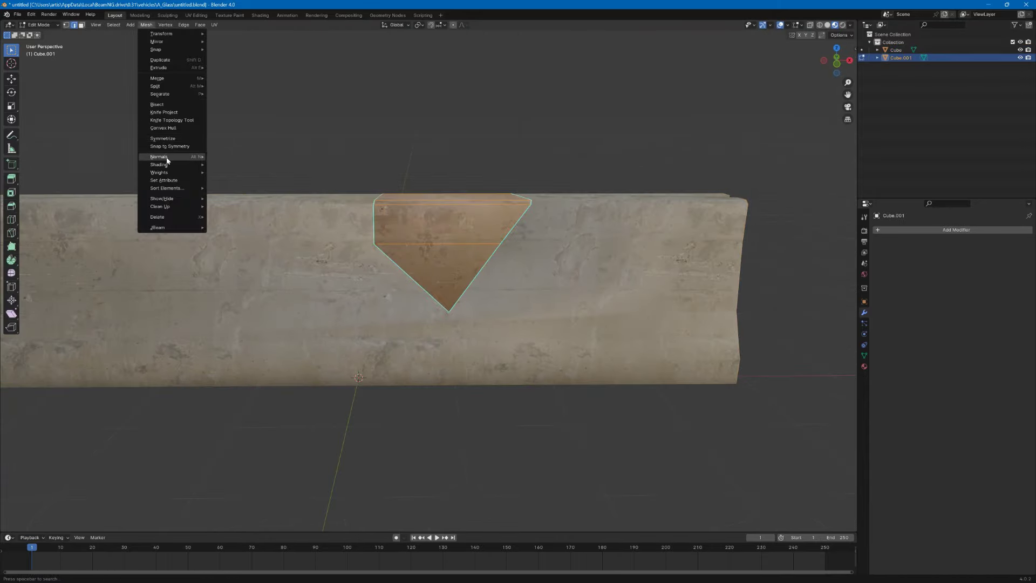
mouse_move(164, 157)
left_click(231, 156)
left_click(233, 139)
Apply flat shading to all faces of the main barrier.
key("Tab")
left_click(608, 203)
key("Tab")
middle_click_drag(604, 183, 588, 178)
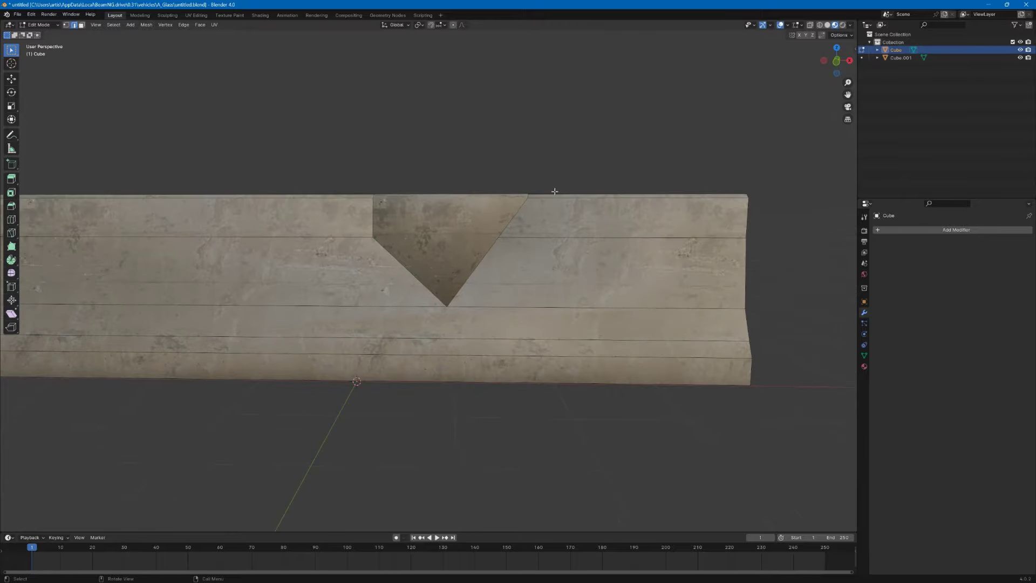
key("Tab")
middle_click_drag(321, 158, 335, 169)
key("Tab")
key("a")
left_click(200, 25)
left_click(221, 173)
left_click(448, 142)
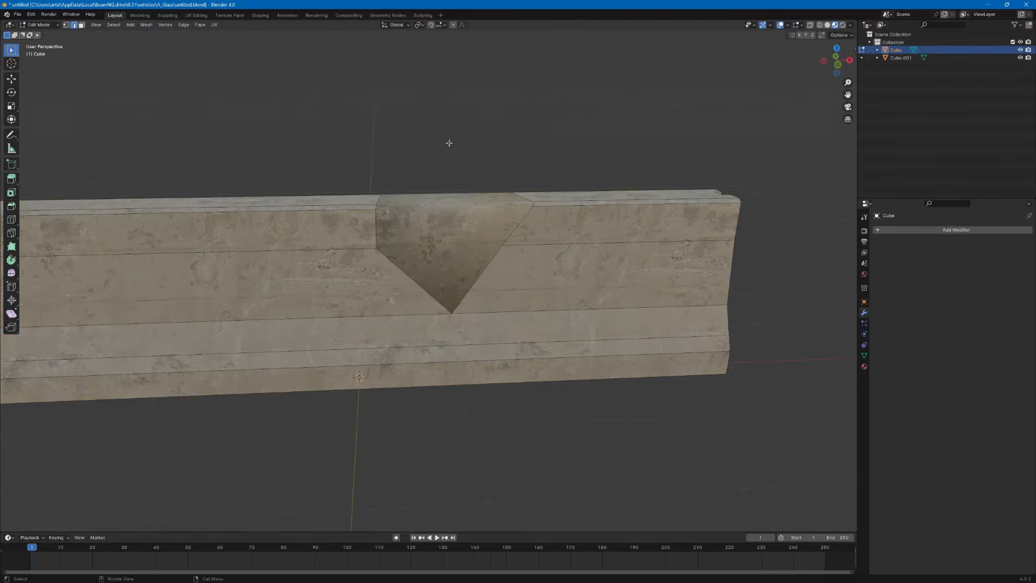
Apply flat shading to all faces of the notch piece and return to Object Mode.
mouse_move(455, 224)
middle_mouse_down()
mouse_move(394, 238)
mouse_move(336, 219)
middle_mouse_up()
key("Tab")
left_click(377, 212)
key("Tab")
key("a")
left_click(200, 25)
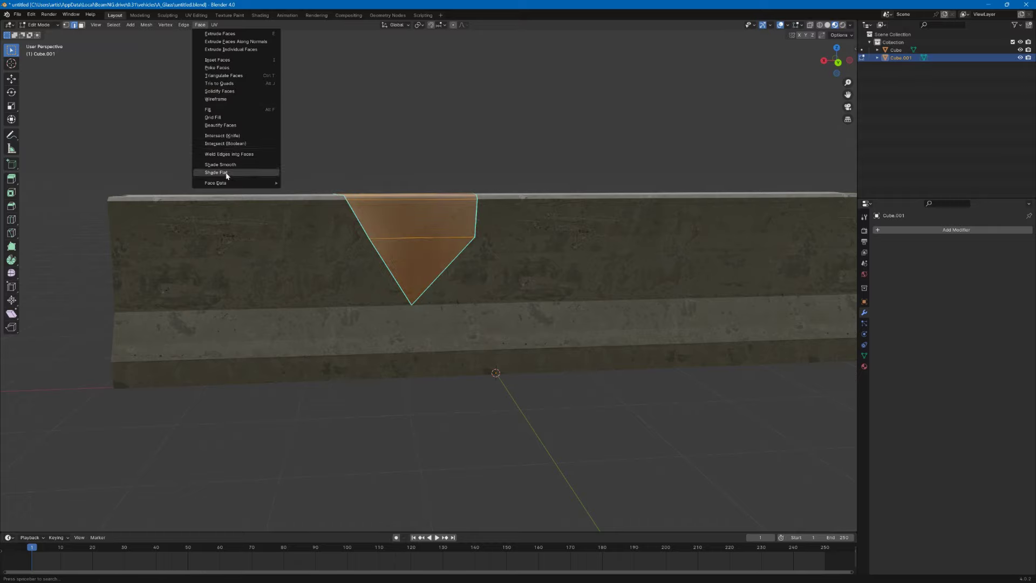
left_click(224, 173)
key("Tab")
mouse_move(234, 145)
middle_mouse_down()
mouse_move(476, 157)
mouse_move(469, 136)
middle_mouse_up()
left_click(414, 199)
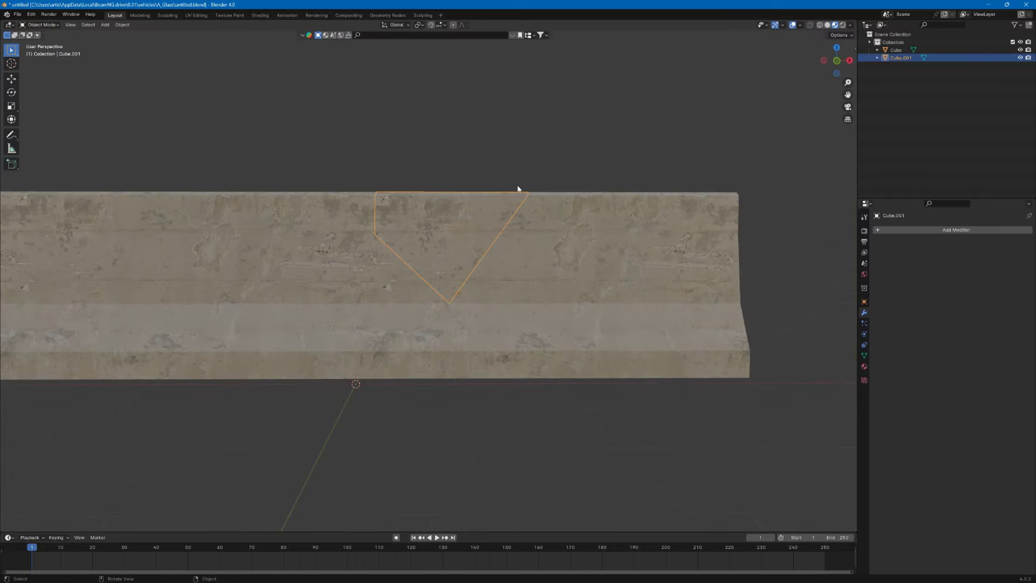
Hide the notch piece and edit the main barrier's mesh.
middle_click_drag(468, 159, 270, 151)
left_click(1019, 57)
middle_click_drag(539, 135, 515, 126)
left_click(540, 243)
key("Tab")
Knife-cut the barrier from the notch's lowest corner to the lower ledge edge and up to the top edge.
middle_click_drag(590, 162, 567, 177, "shift")
scroll(534, 203, "up", 2)
left_click(66, 25)
middle_click_drag(445, 276, 386, 344)
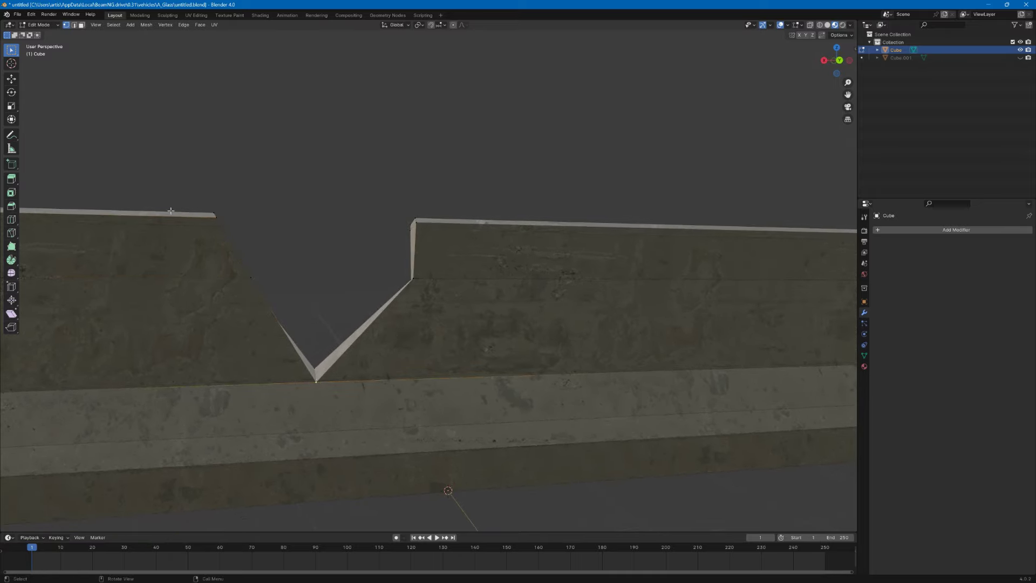
left_click(317, 382)
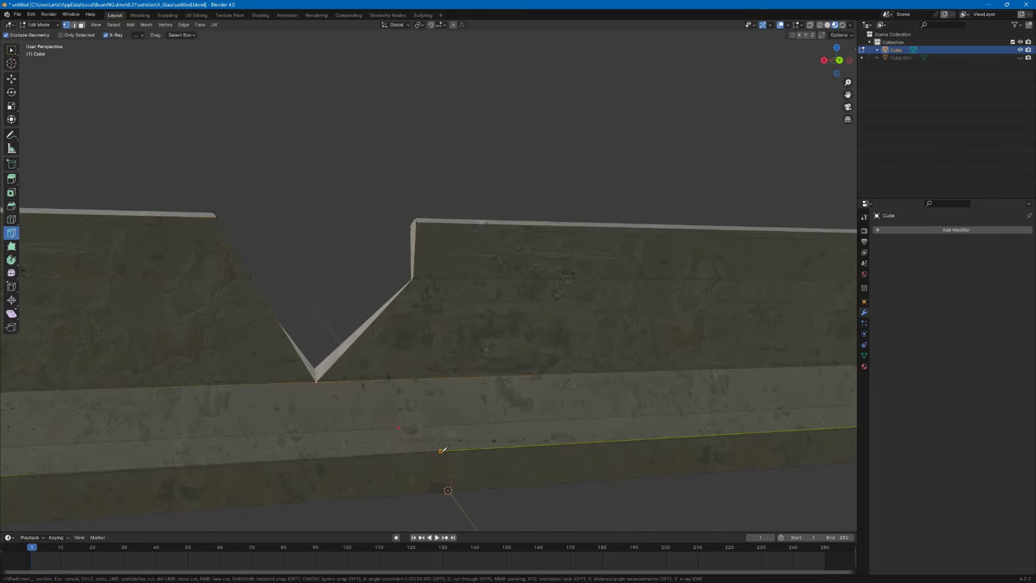
left_click(442, 450)
left_click(496, 220)
key("Return")
With X-ray on, select the faces inside the new cut on both sides and the top, and separate them into their own object.
middle_click_drag(485, 259, 431, 307)
left_click(809, 25)
left_click(81, 25)
left_click(835, 63)
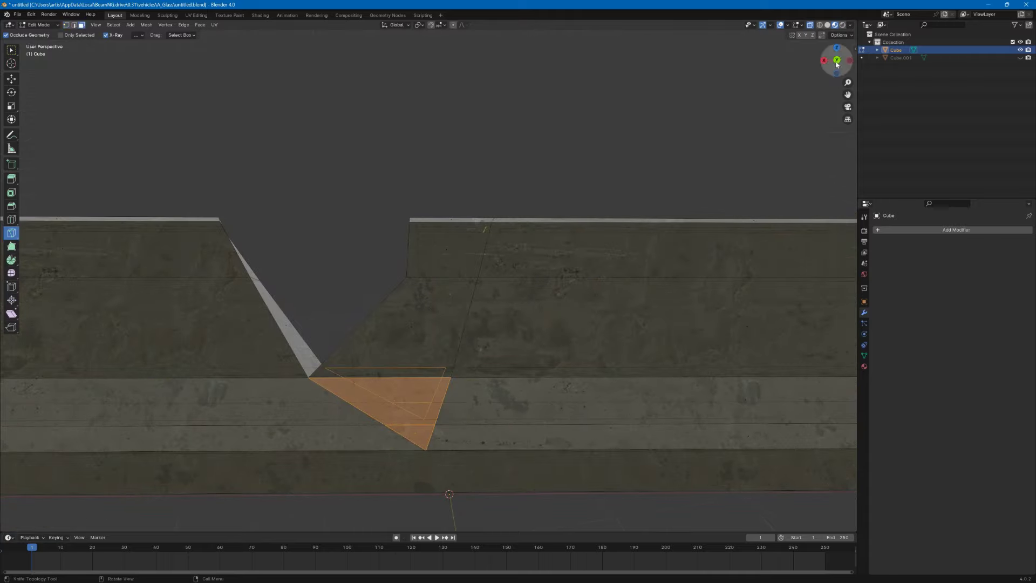
left_click_drag(441, 236, 426, 318, "shift")
middle_click_drag(426, 318, 626, 302)
left_click_drag(416, 205, 459, 329, "shift")
middle_click_drag(459, 324, 453, 243)
left_click(146, 24)
mouse_move(160, 94)
left_click(223, 94)
Edit the main barrier again and unwrap the faces lining its enlarged notch.
key("Tab")
left_click(610, 224)
key("Tab")
left_click(214, 25)
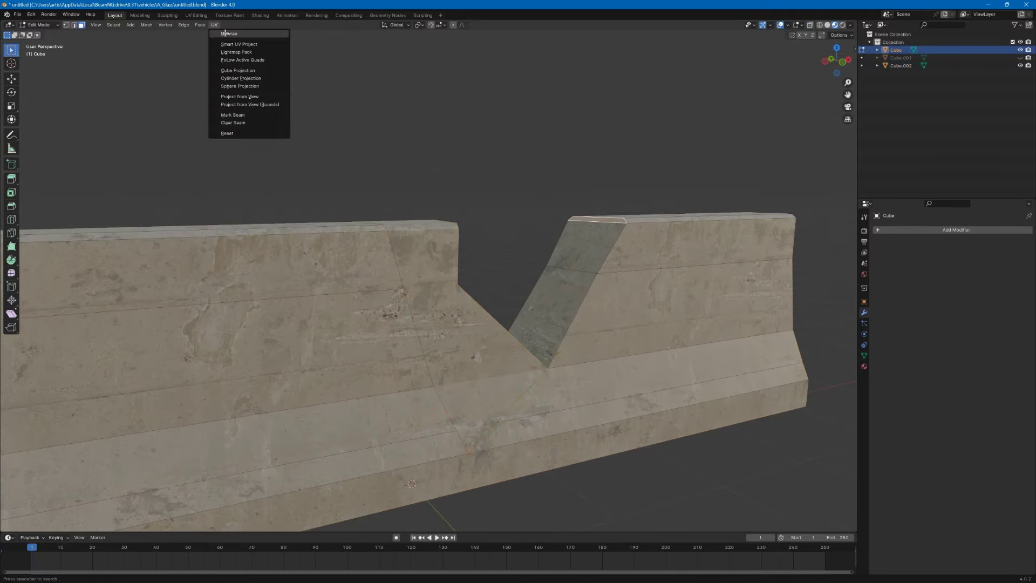
middle_click_drag(517, 240, 431, 232)
left_click(426, 228)
Hide the main barrier and open the second separated chunk in Edit Mode.
key("Tab")
key("h")
left_click(431, 269)
key("Tab")
middle_click_drag(432, 270, 364, 216)
Try to dissolve the stray edge at the corner of the second chunk's top chamfer.
key("2")
left_click(332, 190)
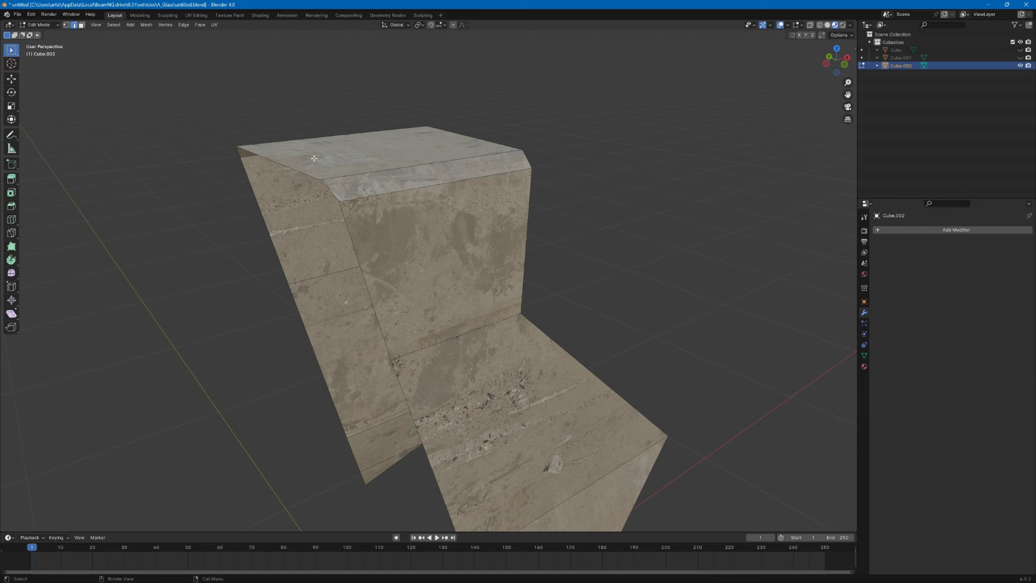
scroll(313, 158, "up", 3)
left_click(183, 24)
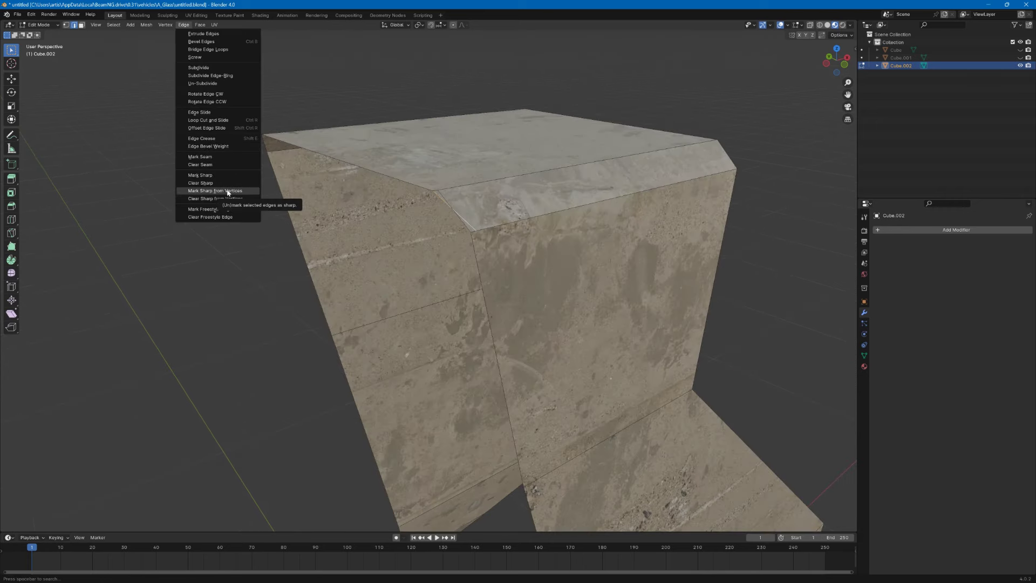
right_click(431, 213)
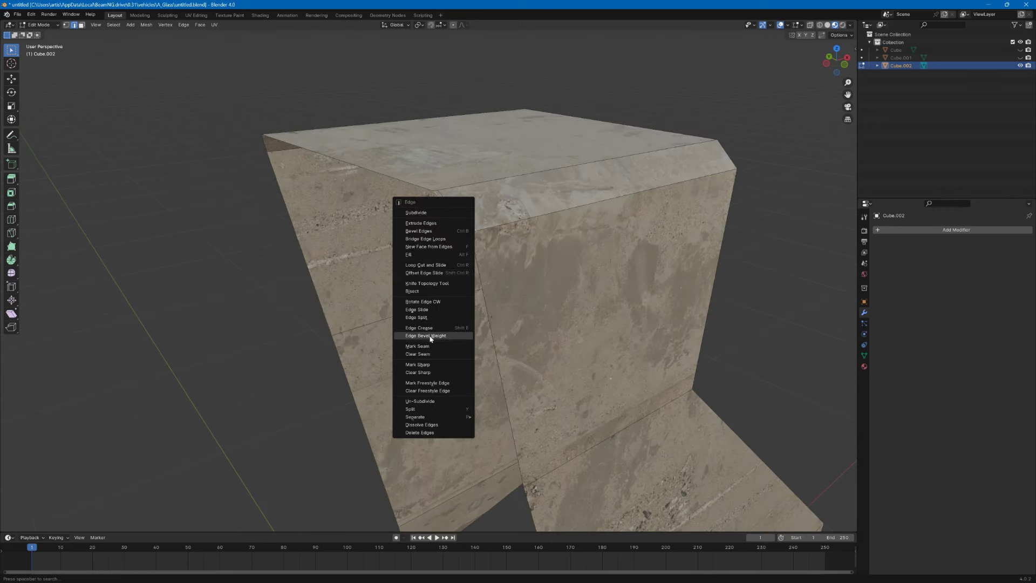
left_click(430, 426)
left_click(446, 198)
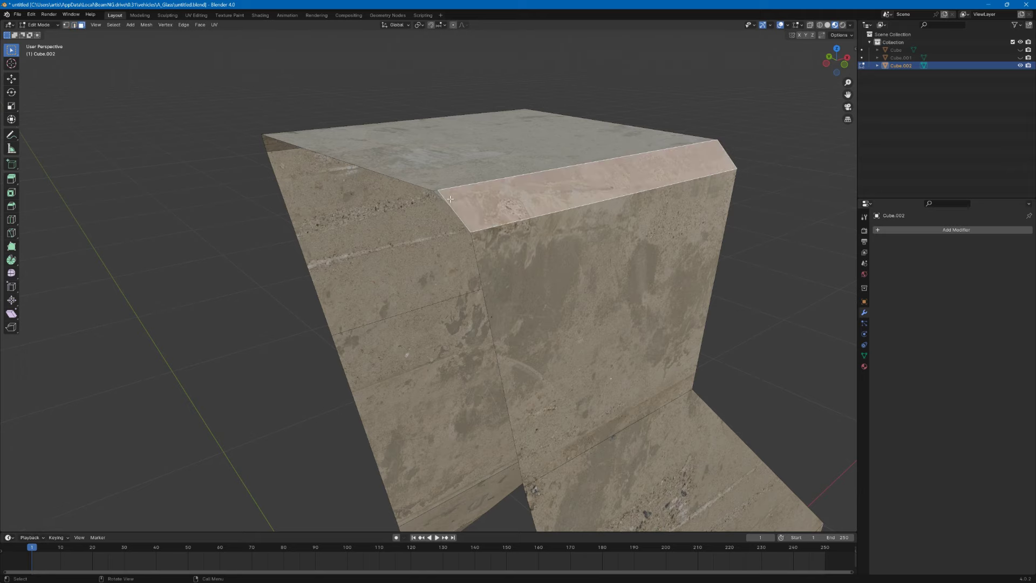
right_click(442, 198)
right_click(443, 196)
left_click(422, 325)
scroll(422, 325, "up", 3)
middle_click_drag(421, 325, 425, 335)
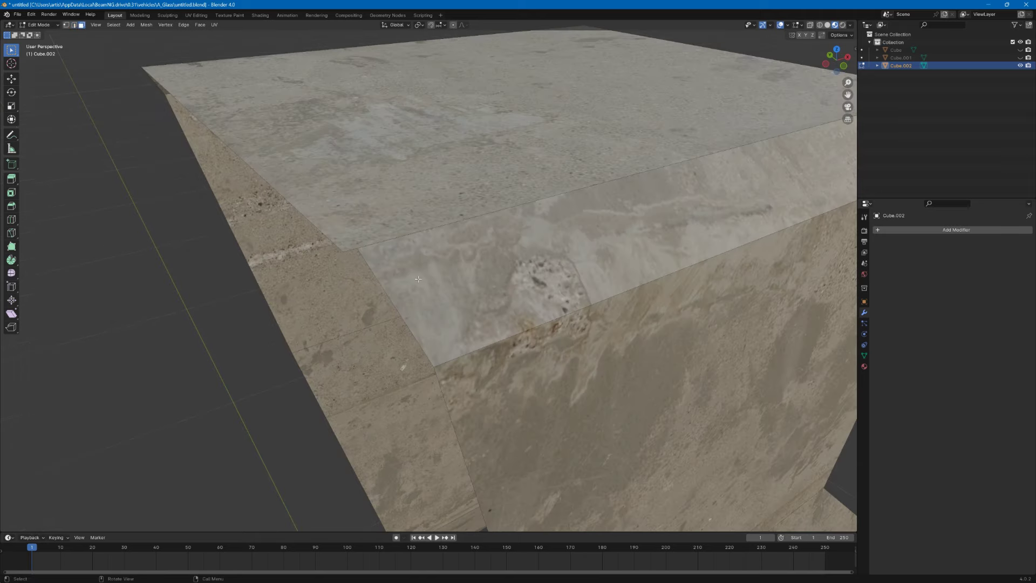
Delete the chamfer face along the second chunk's top edge.
key("Tab")
key("Tab")
left_click(433, 274)
key("x")
left_click(428, 288)
left_click(391, 228)
key("Tab")
key("Tab")
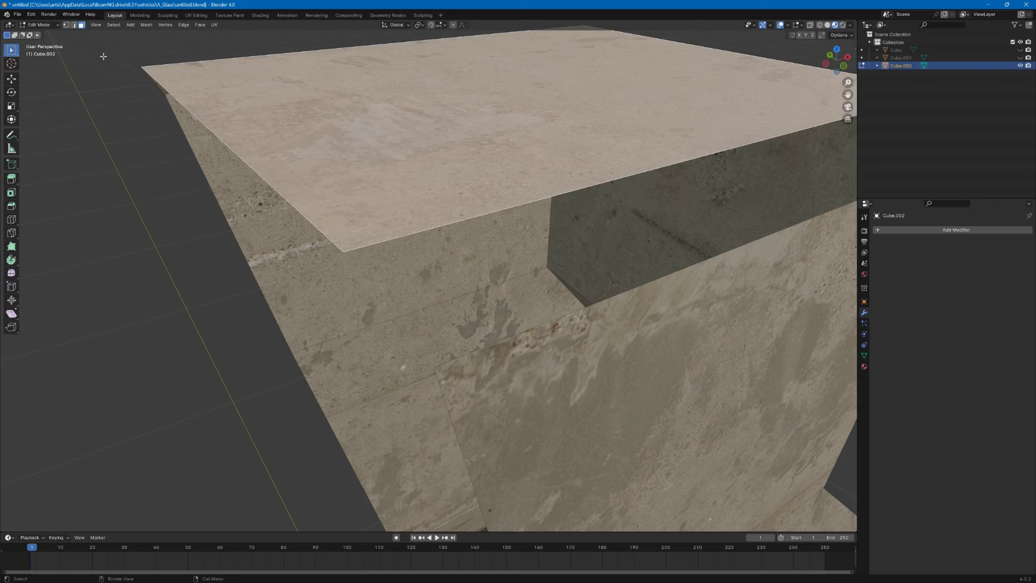
Remove the stray vertex at the chamfer's corner and fill the chamfer face again.
left_click(66, 24)
left_click(355, 250)
right_click(357, 250)
left_click(354, 378)
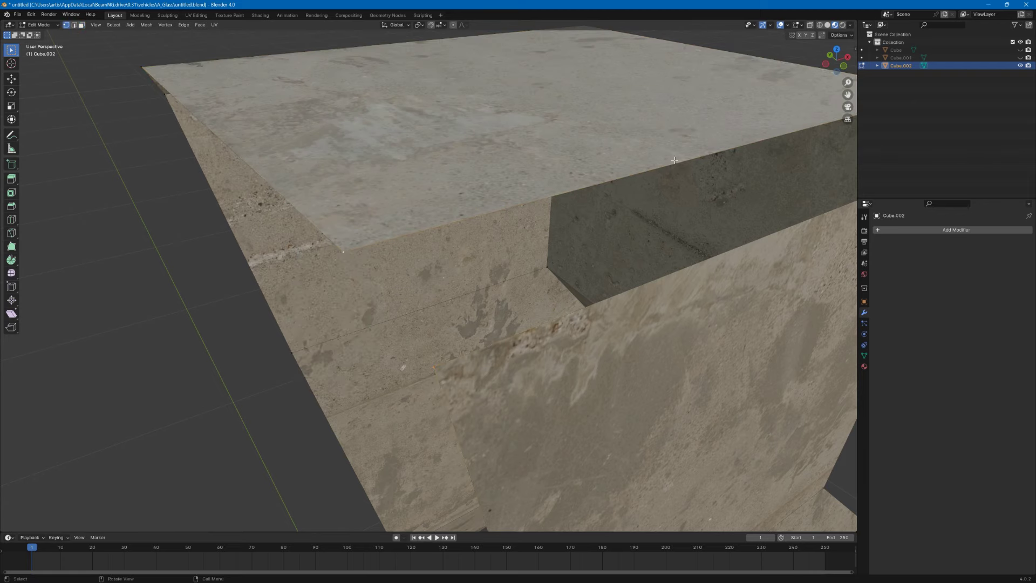
key("f")
Fill the second chunk's open side with faces between opposite edges, working down toward its tip.
scroll(674, 160, "down", 3)
middle_click_drag(674, 161, 640, 152)
middle_click_drag(666, 187, 630, 200)
left_click(323, 237, "shift")
key("f")
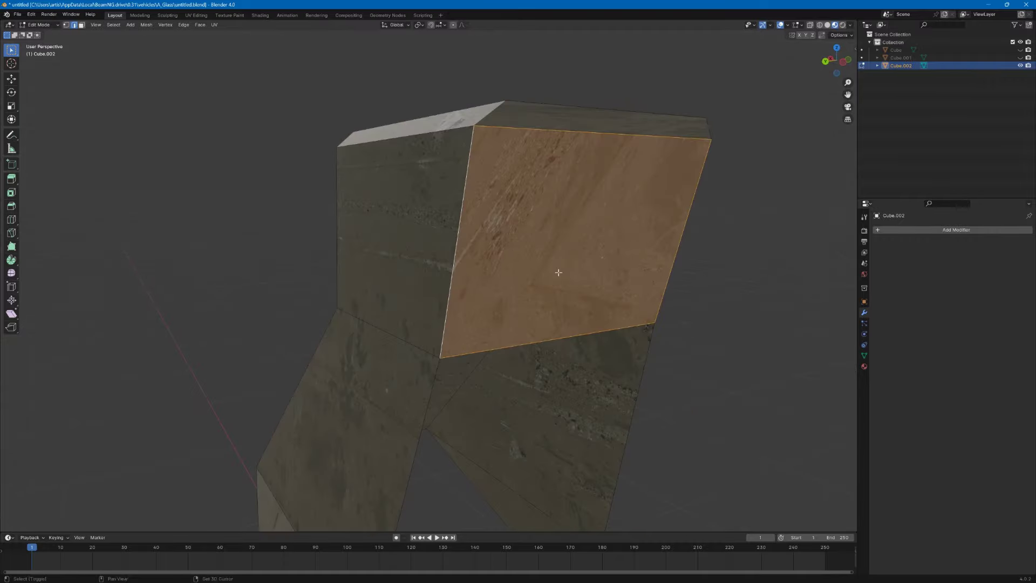
left_click(425, 318)
left_click(646, 273, "shift")
key("f")
left_click(402, 458)
left_click(645, 383, "shift")
key("f")
left_click(709, 361)
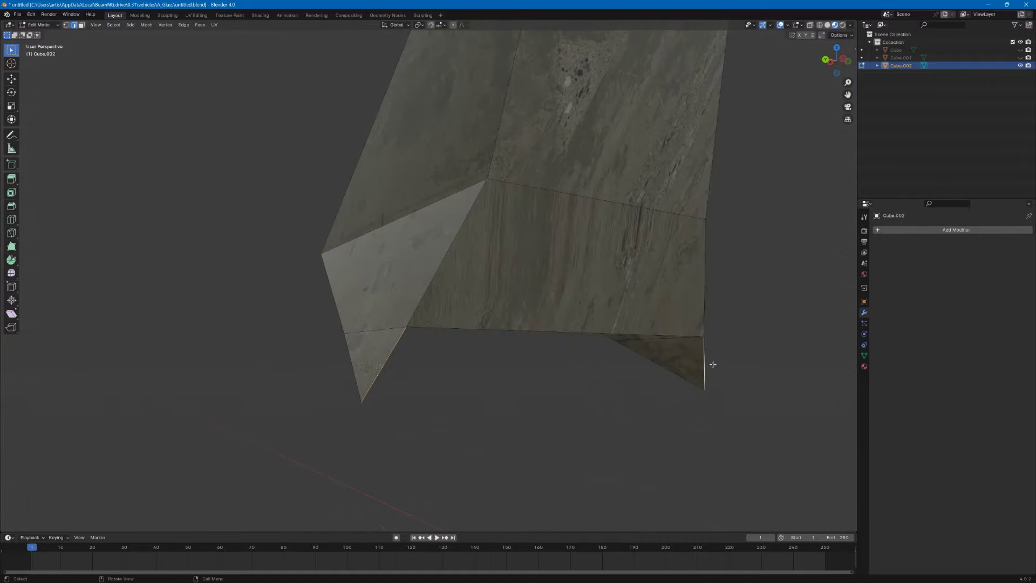
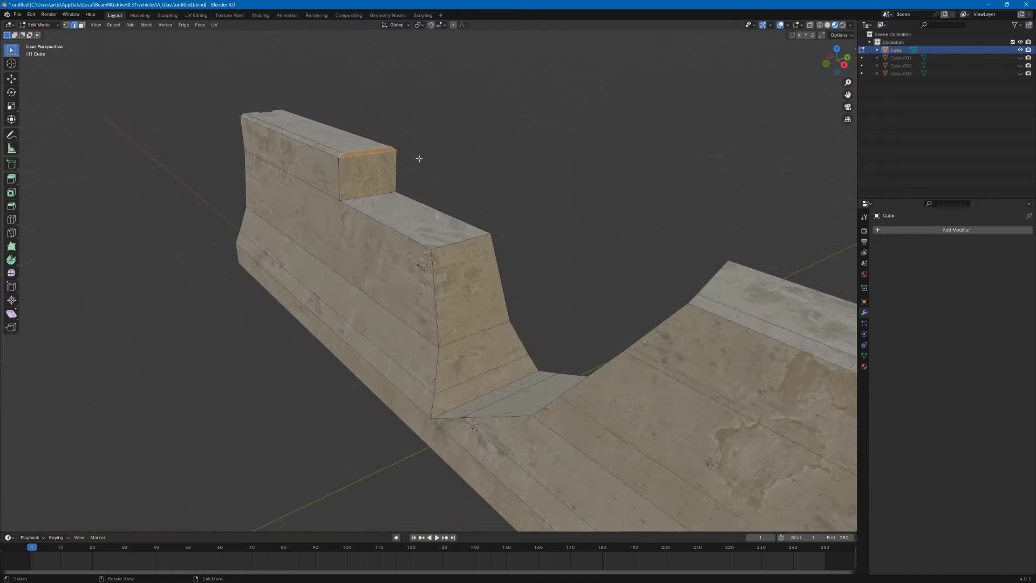
Select the top edge of the barrier's step wall, and fill the third chunk's open end and underside with faces.
left_click(366, 154, "shift")
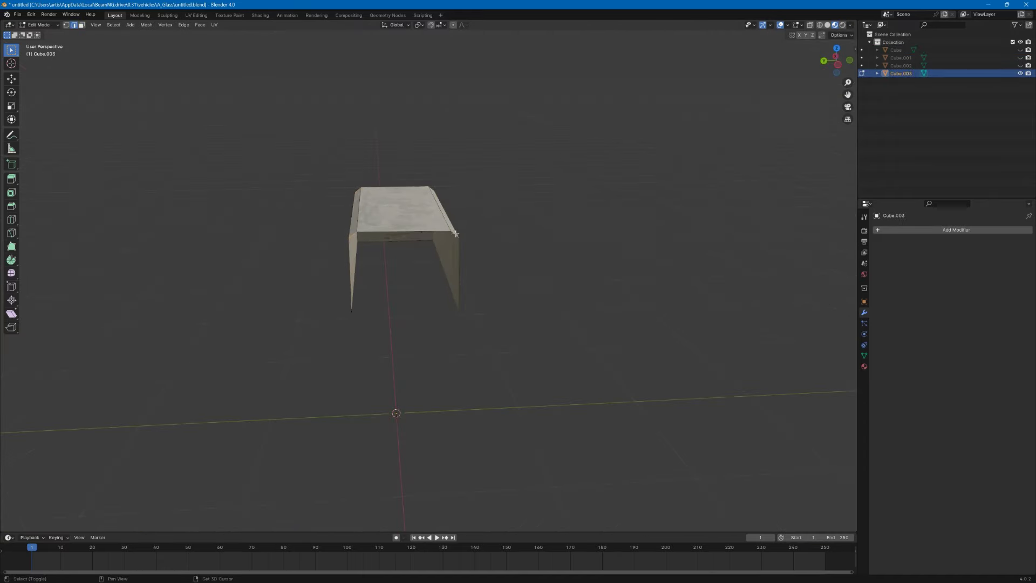
key("f")
middle_click_drag(361, 244, 393, 180)
key("f")
Unwrap the faces of the third chunk in face mode.
key("3")
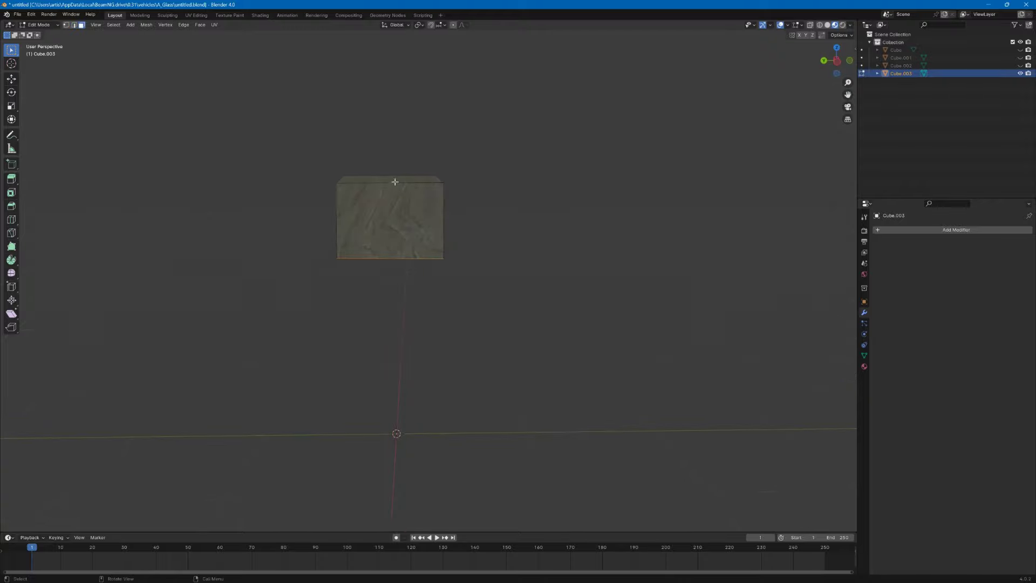
key("a")
key("u")
middle_click_drag(325, 151, 469, 149)
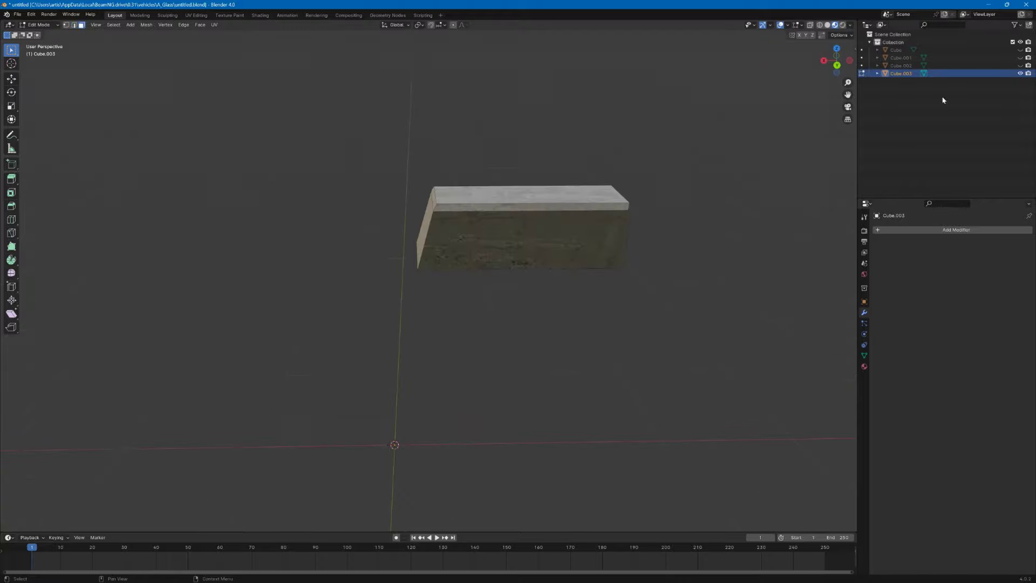
Show the main barrier and all chunks together, hide the chunks again and examine the barrier's broken outline.
left_click(1020, 66)
middle_click_drag(647, 178, 642, 162)
left_click(1020, 58)
left_click(1020, 50)
middle_click_drag(539, 171, 529, 158)
scroll(529, 157, "down", 2)
left_click(1020, 65)
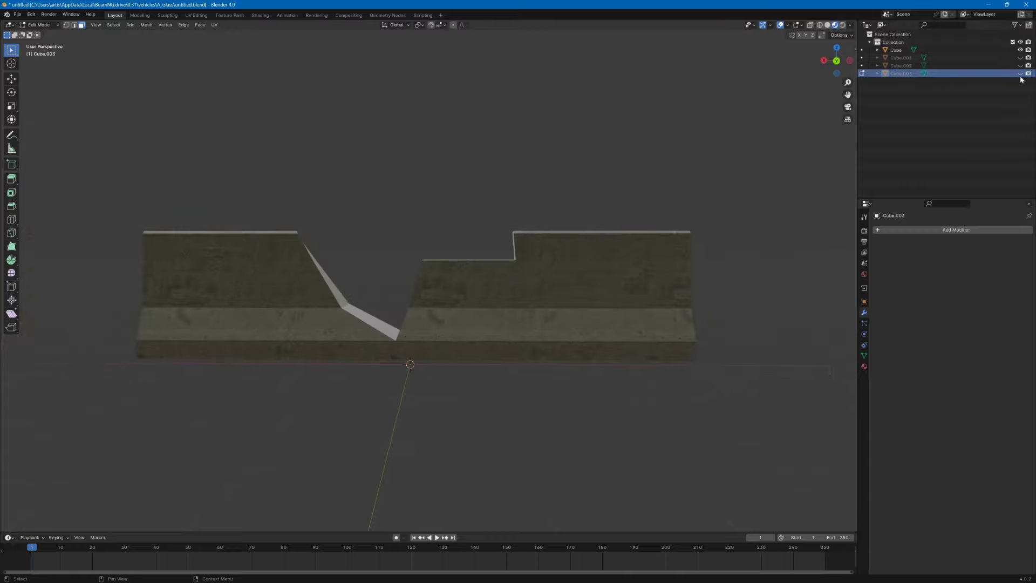
middle_click_drag(723, 154, 461, 167)
scroll(462, 168, "up", 2)
middle_click_drag(461, 168, 541, 189, "shift")
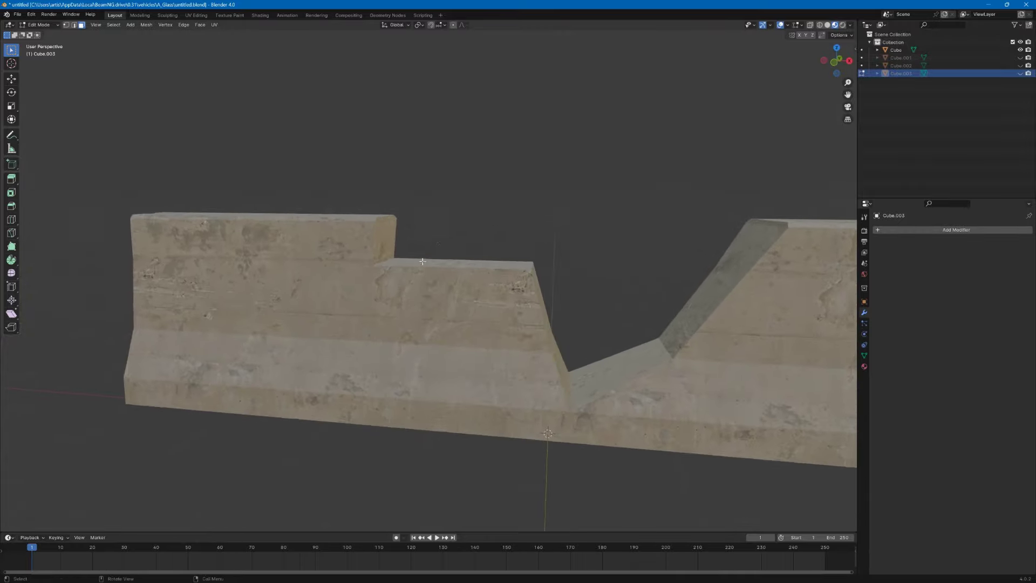
Cut a knife line down the front and back of the barrier's lower step wall, between its top edge and the slope.
left_click(13, 233)
middle_click_drag(466, 248, 305, 331)
left_click(471, 270)
scroll(395, 321, "down", 1)
left_click(395, 321)
middle_click_drag(395, 321, 402, 232)
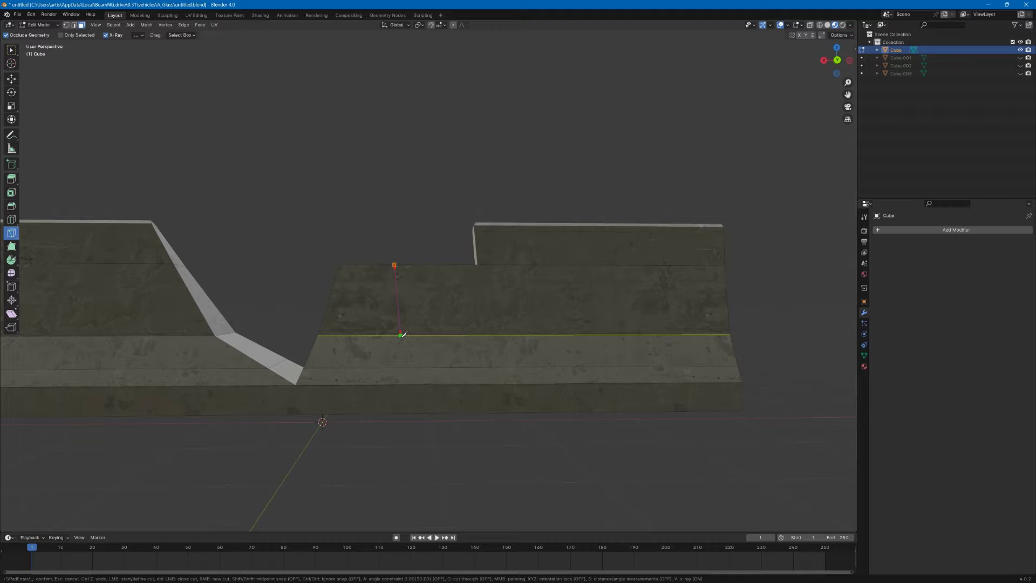
middle_click_drag(358, 291, 570, 323)
Select the cut-off faces at the end of the step wall and separate them into a new chunk.
left_click(490, 268, "shift")
left_click(523, 305, "shift")
left_click(490, 308, "shift")
left_click(146, 26)
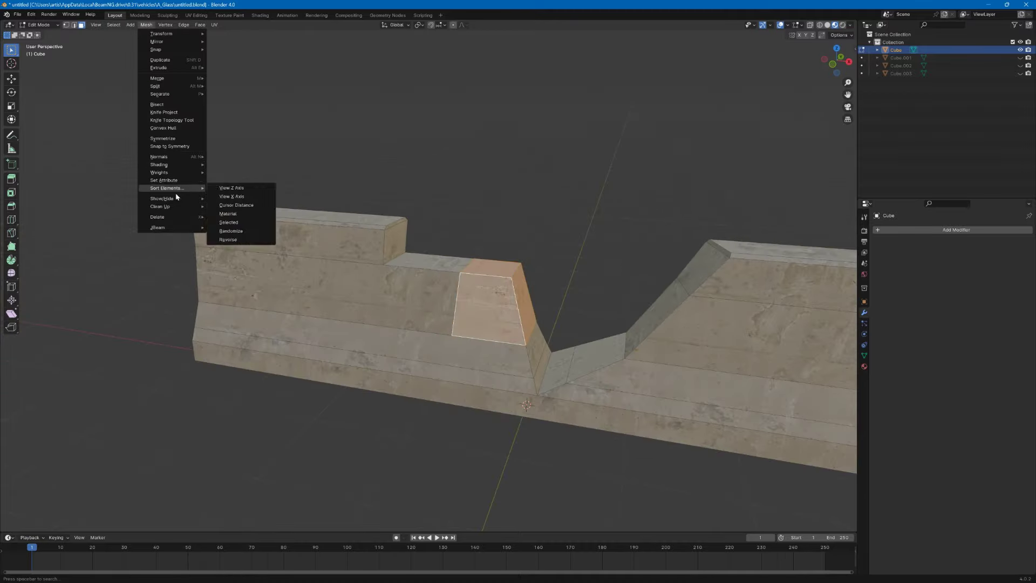
left_click(146, 25)
mouse_move(167, 94)
left_click(232, 95)
Hide the main barrier, and fill the fourth chunk's open end and underside with faces.
left_click(1020, 50)
middle_click_drag(661, 267, 350, 260)
scroll(350, 260, "up", 3)
key("Tab")
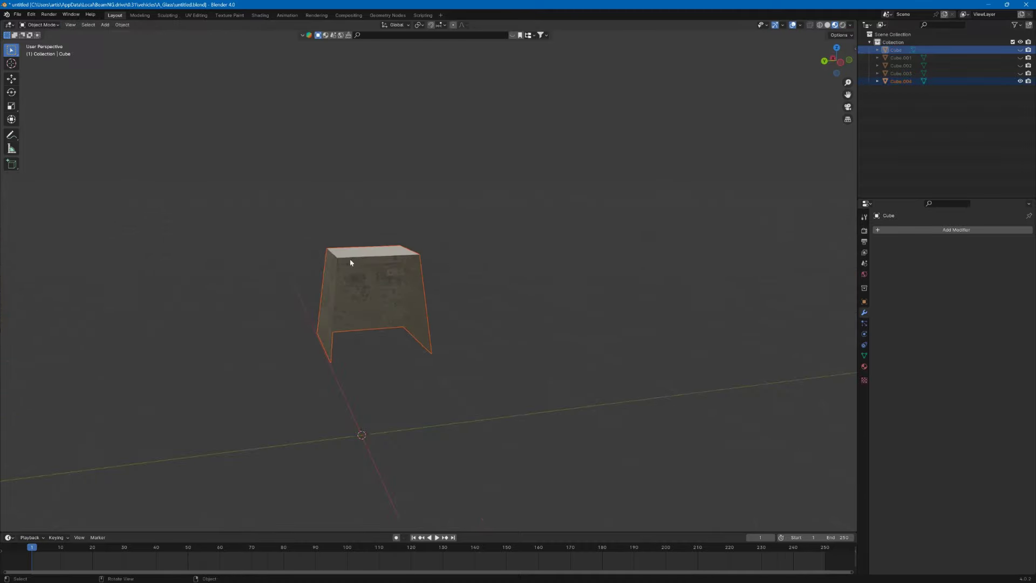
left_click(350, 271)
key("Tab")
key("f")
middle_click_drag(429, 297, 359, 221)
left_click(291, 331)
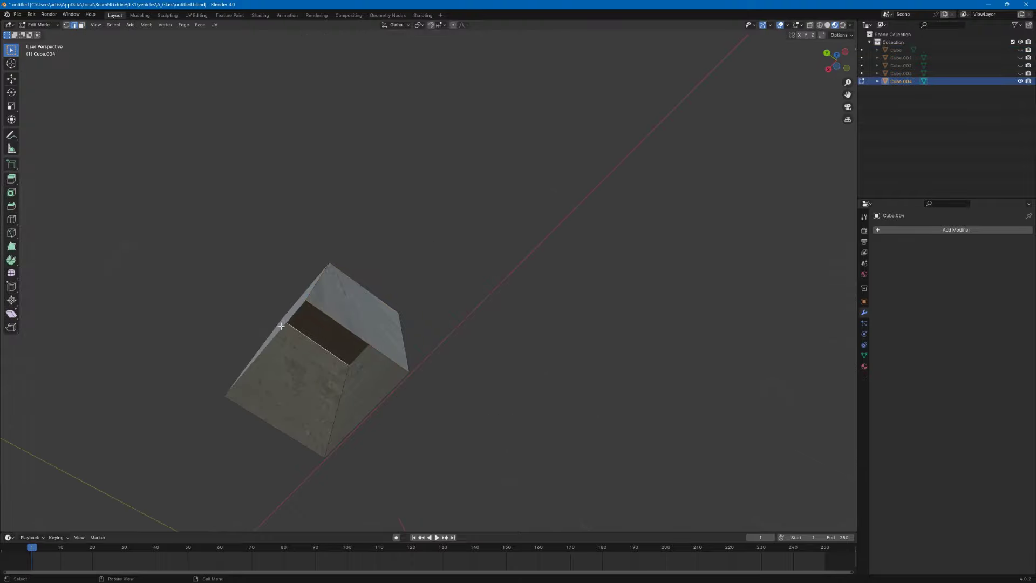
left_click(371, 408, "shift")
key("f")
Unwrap the fourth chunk's newly filled end and bottom faces in face mode.
left_click(81, 25)
left_click(345, 324)
left_click(215, 25)
left_click(379, 422)
left_click(214, 25)
left_click(229, 37)
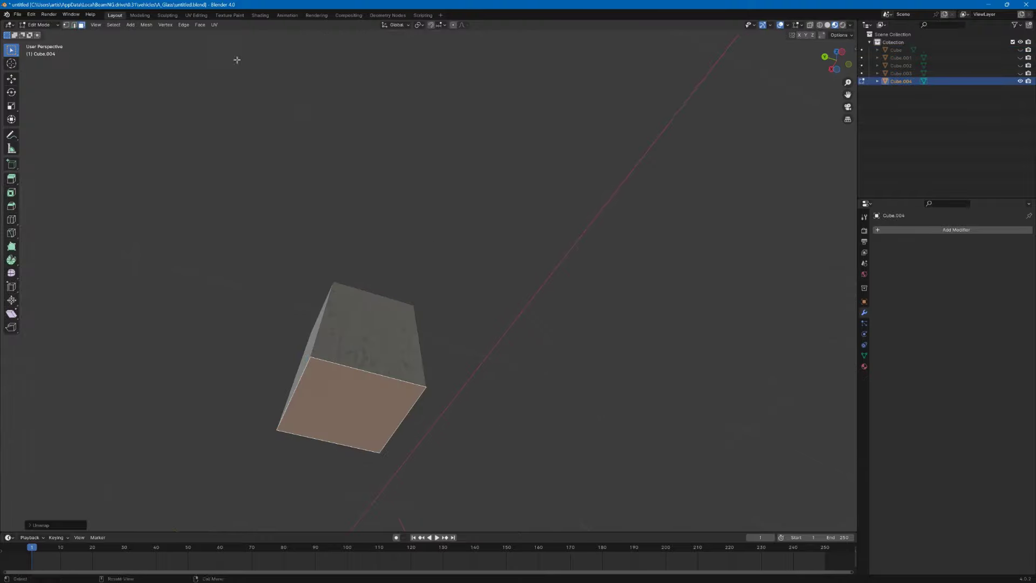
middle_click_drag(240, 76, 321, 206)
Show the main barrier without the fourth chunk, and fill its exposed end wall and ledge with faces.
left_click(1020, 50)
left_click(1020, 81)
middle_click_drag(729, 275, 451, 309)
left_click(451, 309)
key("Tab")
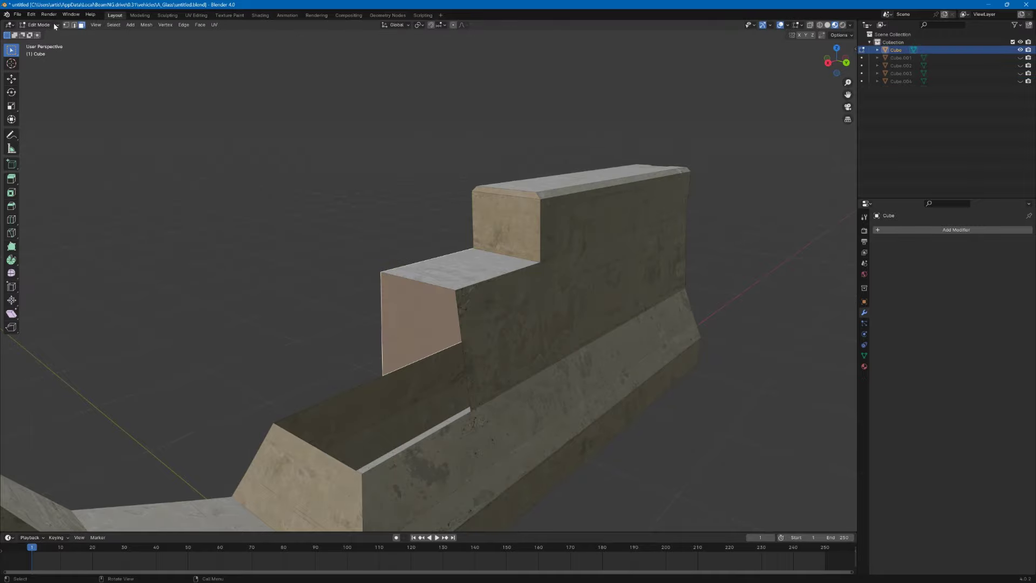
key("f")
left_click(345, 393)
left_click(414, 438, "shift")
key("f")
Unwrap the main barrier's new end wall and ledge faces.
left_click(81, 24)
left_click(421, 329)
left_click(377, 415, "shift")
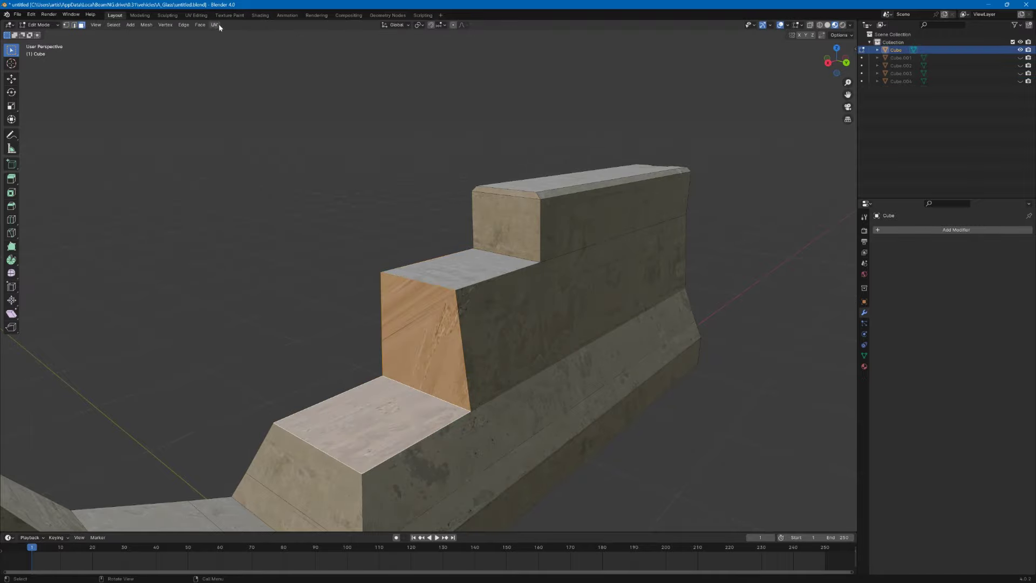
left_click(215, 25)
middle_click_drag(277, 105, 323, 129)
Show all four chunks together with the main barrier, and return to Object Mode.
left_click_drag(1019, 58, 1019, 80)
scroll(443, 135, "down", 3)
middle_click_drag(443, 135, 421, 141)
left_click(176, 294)
left_click(36, 24)
left_click(40, 34)
Rename the five barrier parts A, B, C, D and E, and give each the matching lowercase JBeam node prefix.
middle_click_drag(278, 275, 288, 248)
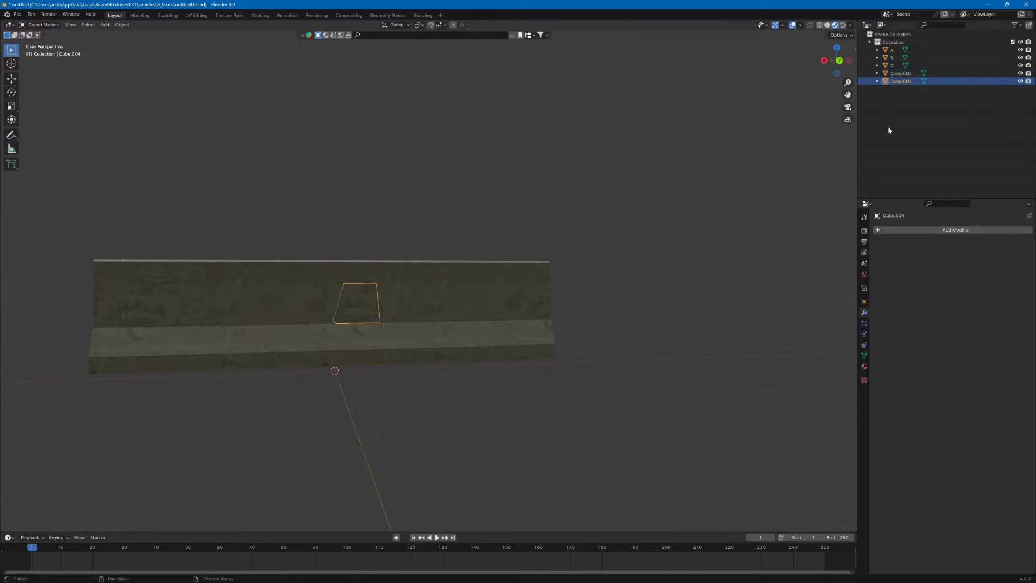
middle_click_drag(539, 221, 438, 238)
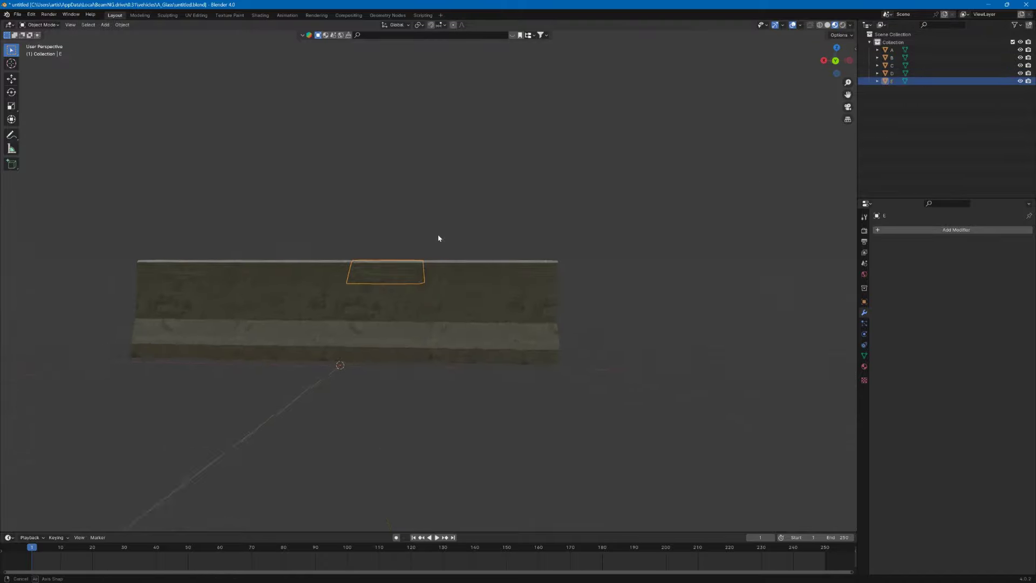
left_click(864, 355)
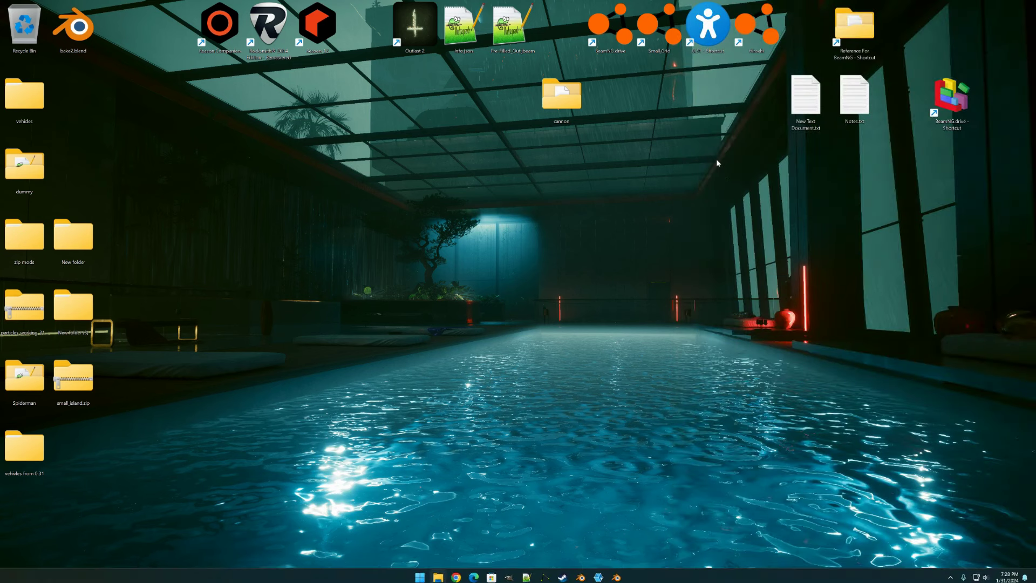
Delete the old DAE file from the A_Wall folder in File Explorer, and save the Blender scene there as untitled.blend.
right_click(548, 366)
left_click(592, 377)
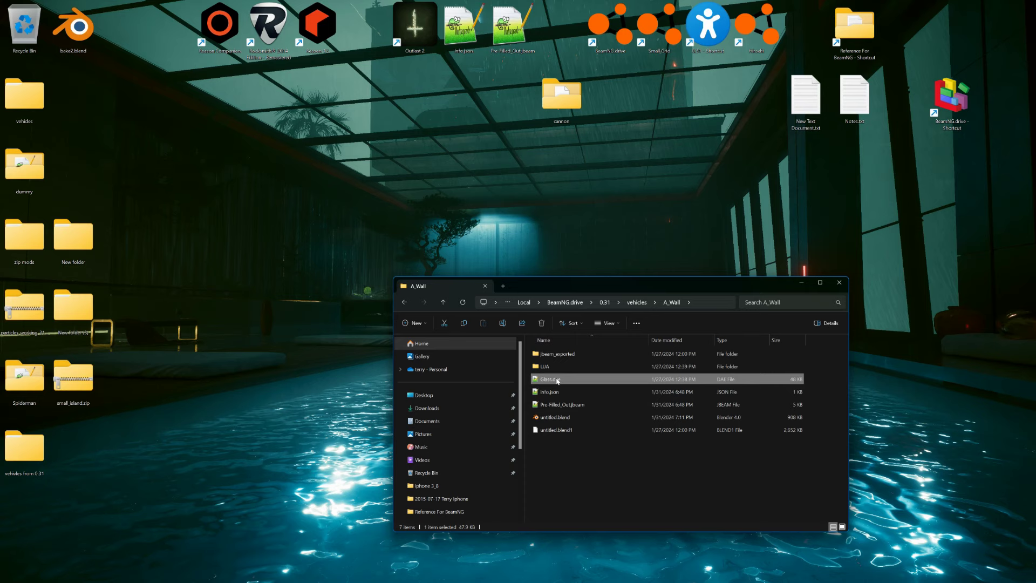
key("Delete")
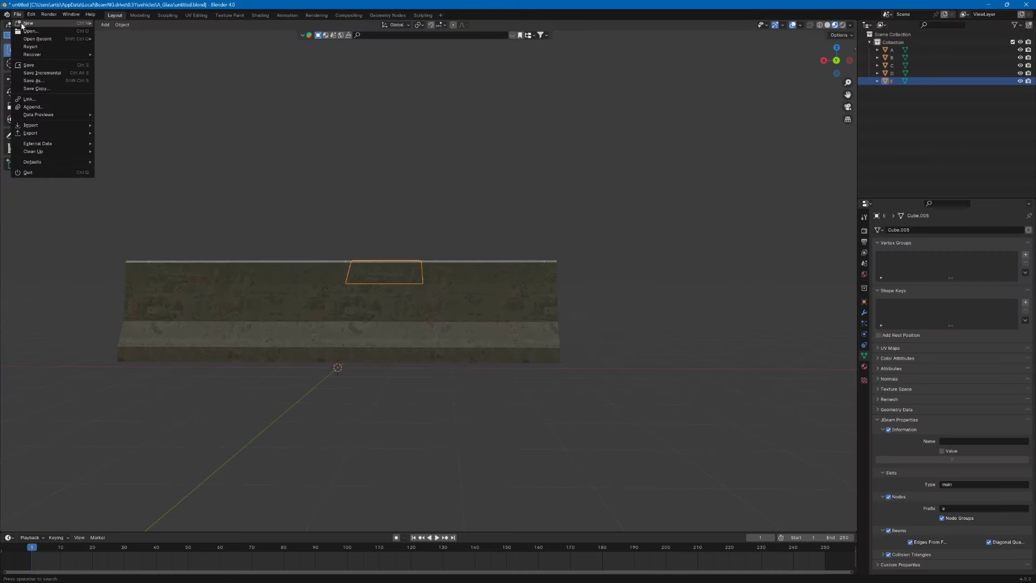
left_click(32, 66)
double_click(514, 195)
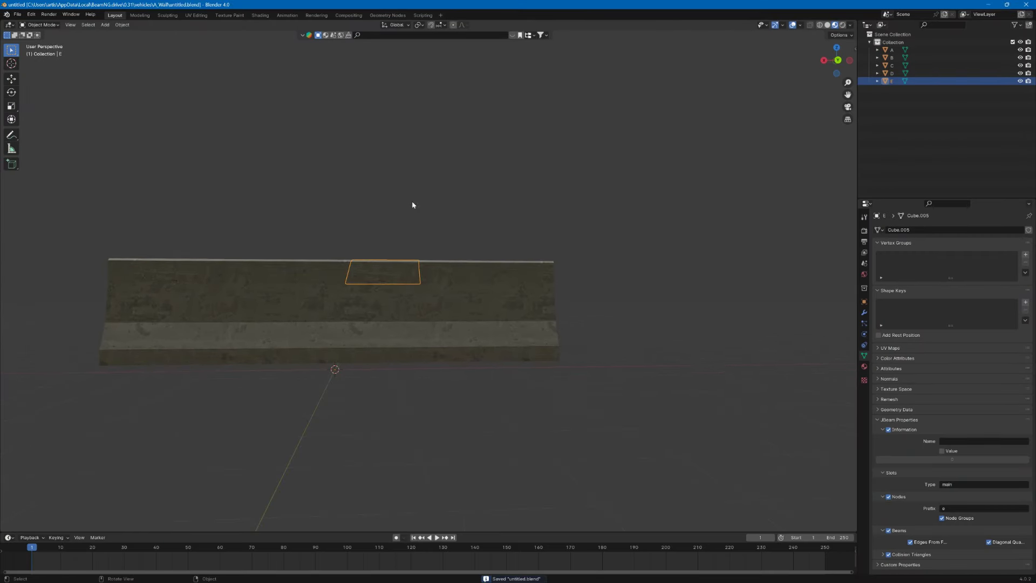
Move all five parts along Z so the barrier's base rests at ground level, and apply their object transforms.
key("ctrl+KP_1")
key("a")
key("g")
key("z")
left_click(263, 214)
left_click(122, 25)
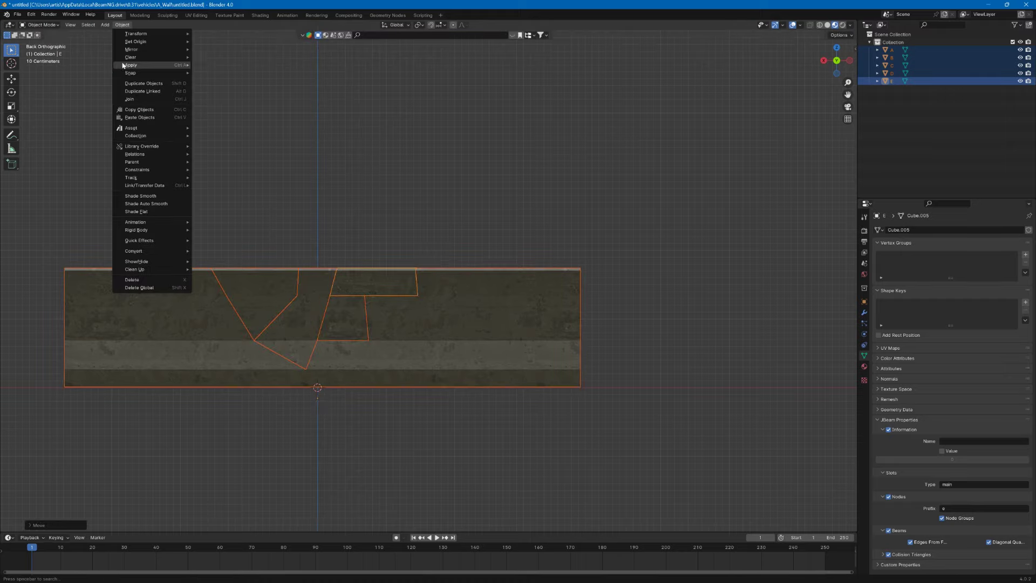
mouse_move(125, 66)
left_click(210, 90)
Export the barrier as a Collada file named untitled.dae in the A_Wall folder.
middle_click_drag(262, 191, 499, 196)
left_click(18, 15)
mouse_move(54, 133)
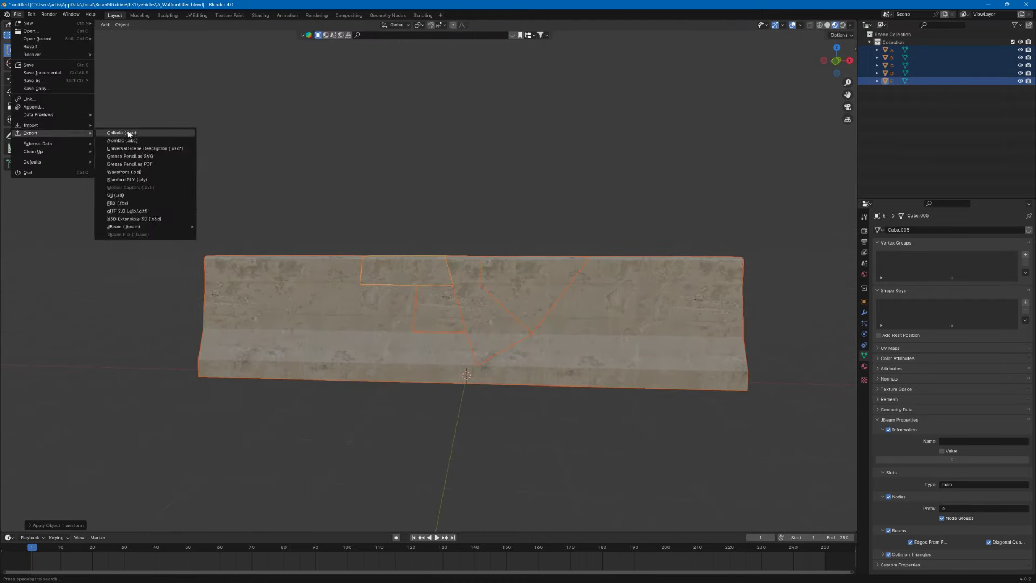
left_click(133, 132)
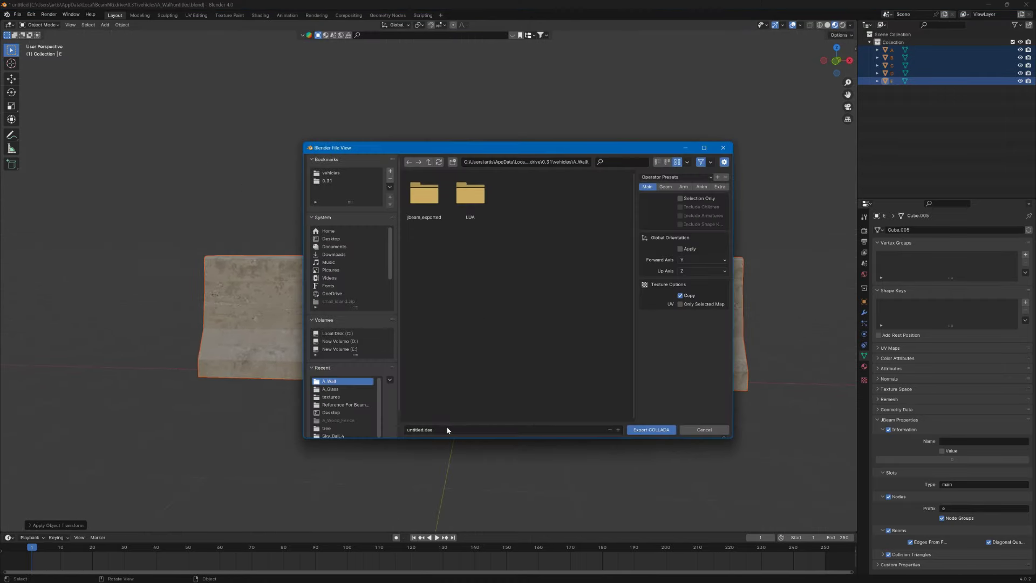
left_click(651, 429)
Select all barrier parts in Object Mode and export them in JBeam format.
left_click(545, 285)
key("Tab")
key("a")
left_click(18, 14)
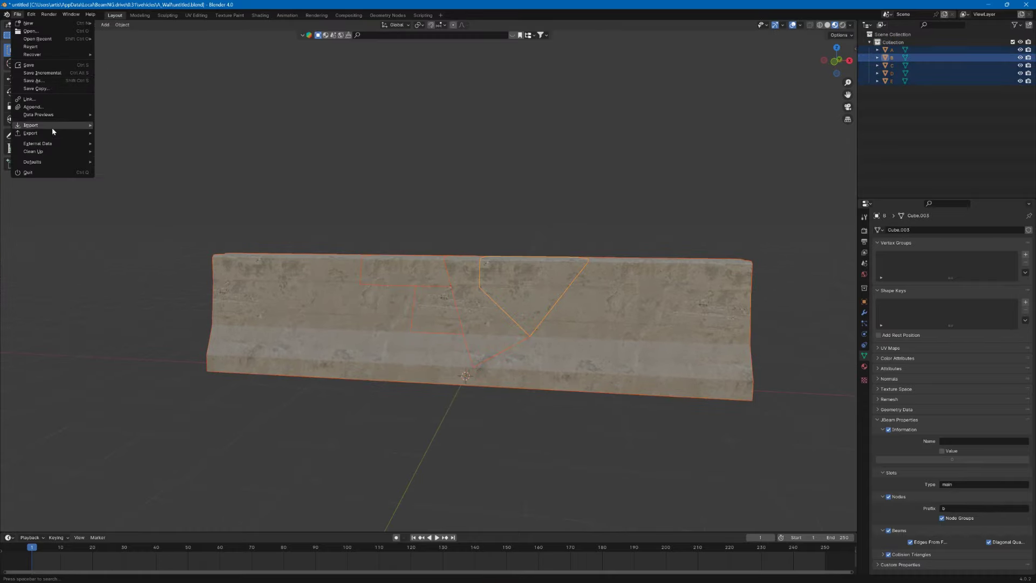
mouse_move(53, 132)
left_click(207, 228)
middle_click_drag(208, 226, 160, 110)
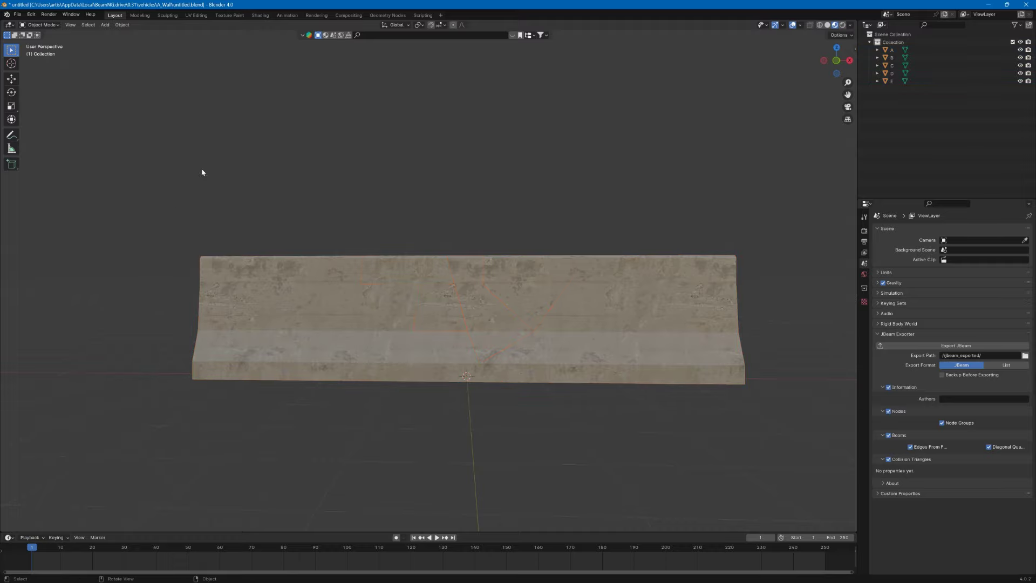
Select all five barrier parts and triangulate all of their faces in Edit Mode.
left_click(534, 283, "shift")
left_click(583, 300, "shift")
left_click(40, 25)
left_click(39, 42)
key("Tab")
left_click(400, 259, "shift")
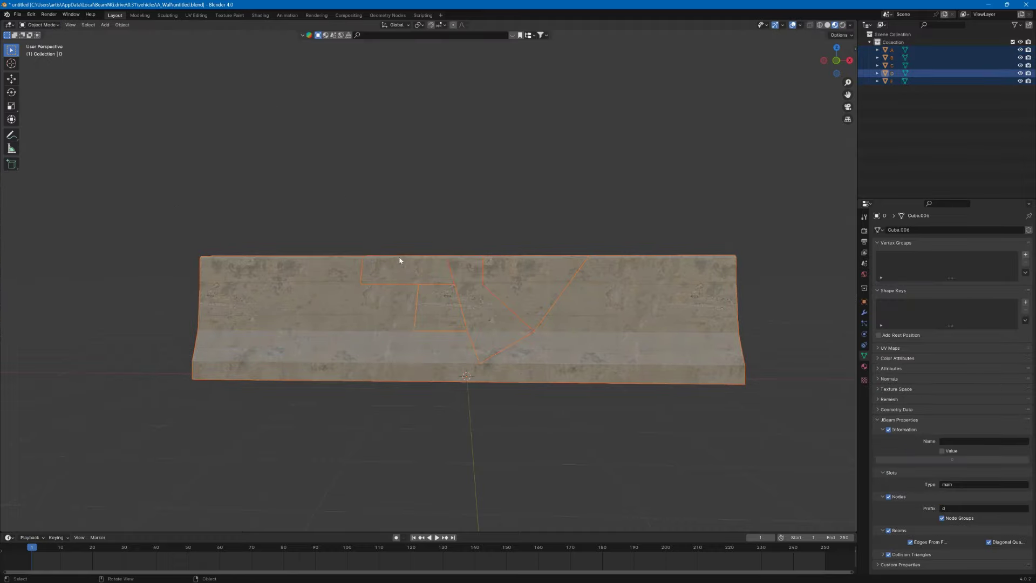
key("Tab")
middle_click_drag(424, 257, 498, 268)
key("Tab")
left_click(568, 278)
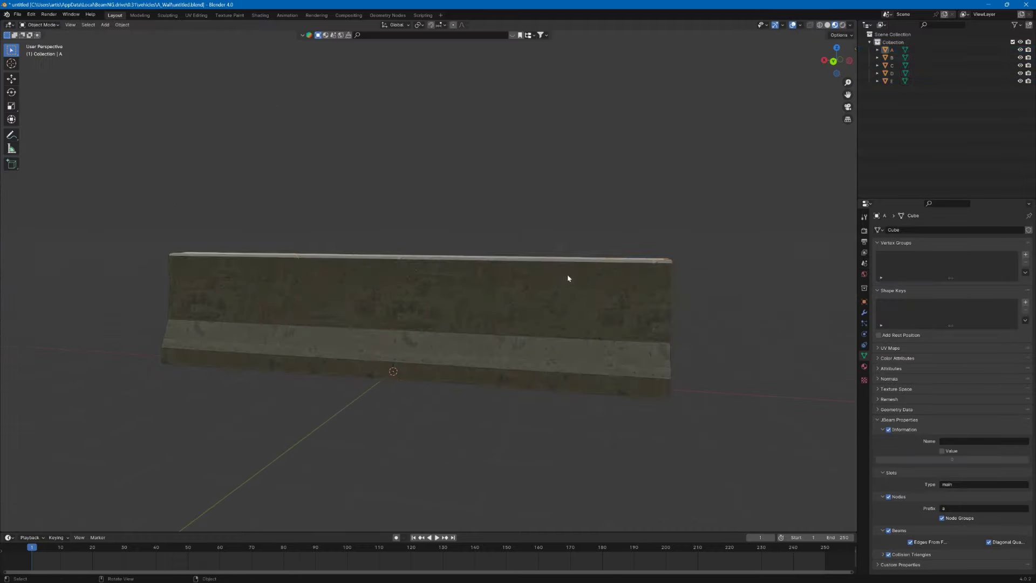
left_click(41, 43)
left_click(198, 25)
left_click(219, 78)
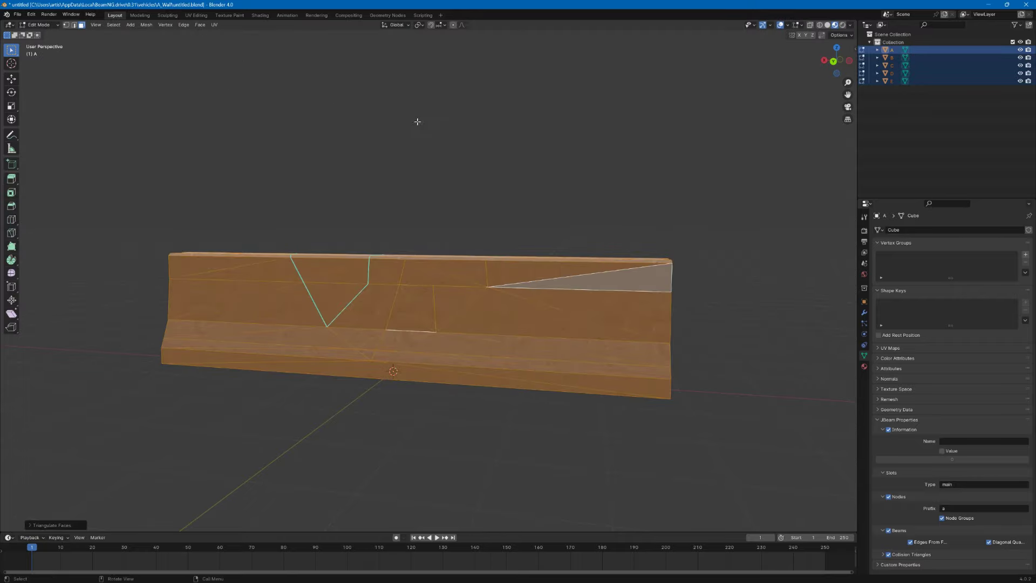
Return to Object Mode and export the five triangulated parts as JBeam files.
middle_click_drag(417, 121, 187, 123)
left_click(39, 26)
left_click(41, 34)
left_click(168, 98)
left_click(17, 15)
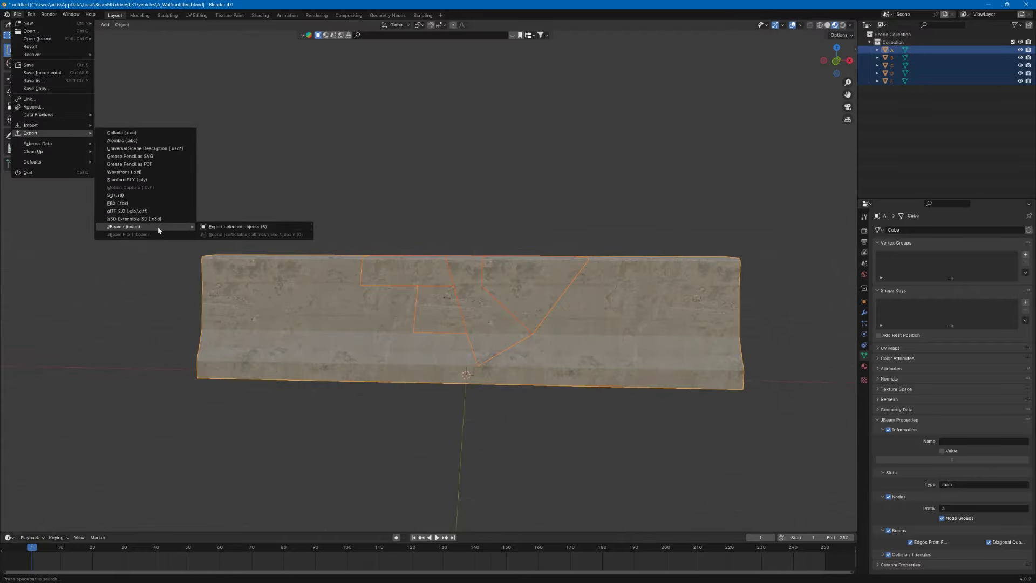
left_click(160, 224)
Open the five exported JBeam files from the jbeam_exported folder, plus A_Wall's Pre-Filled_Out.jbeam, in Notepad++.
left_click(987, 7)
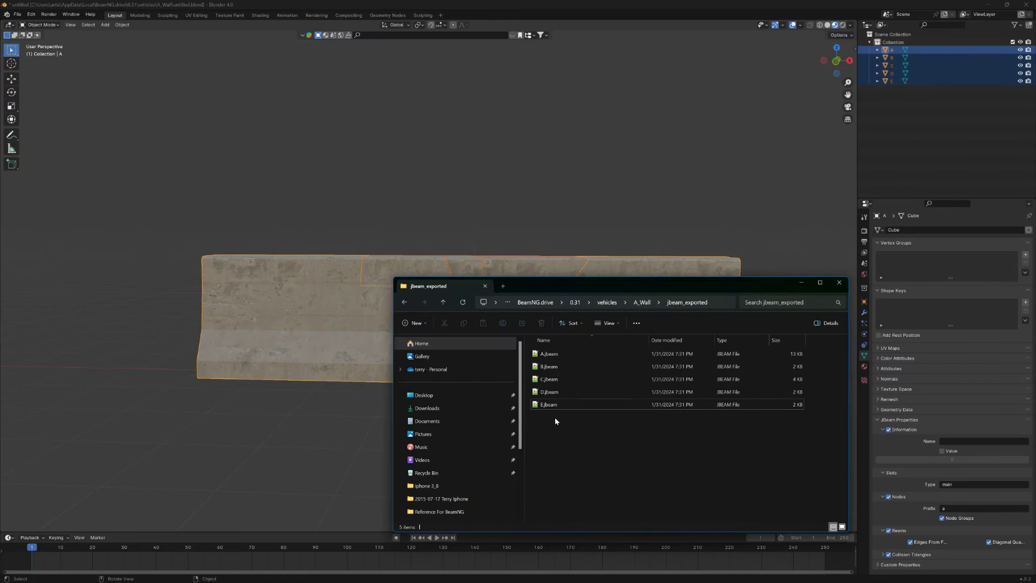
left_click_drag(554, 417, 561, 354)
key("Return")
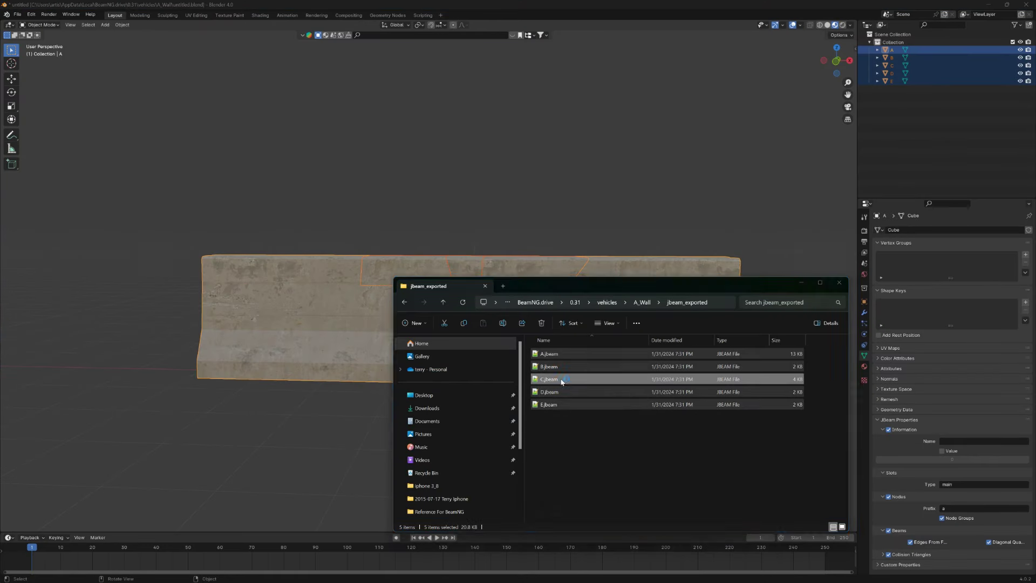
left_click(526, 574)
left_click(438, 573)
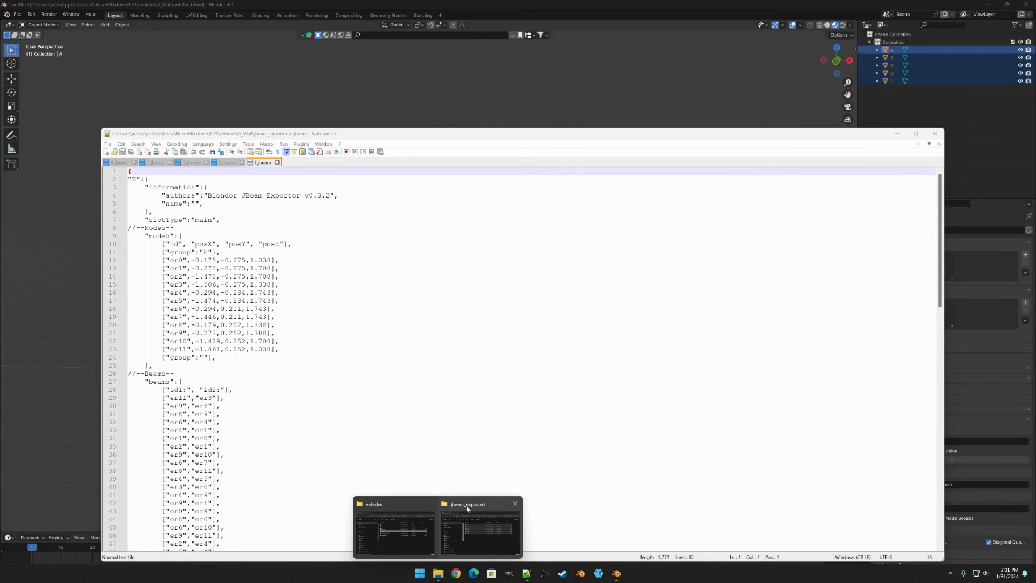
left_click(467, 506)
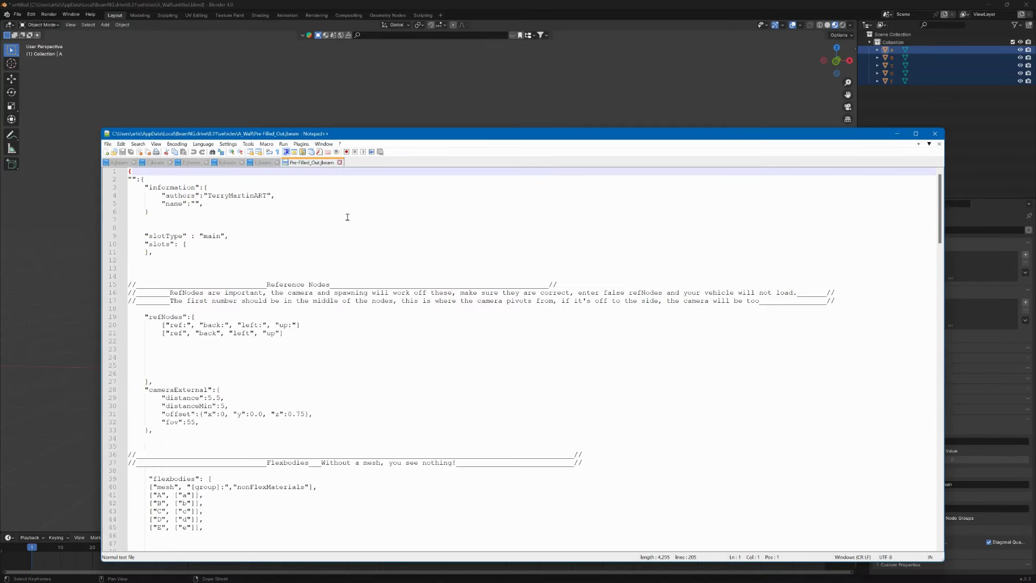
Move the A to E JBeam files into a second view beside Pre-Filled_Out.jbeam.
left_click(119, 162)
left_click(155, 162)
left_click_drag(119, 163, 709, 214)
left_click(740, 220)
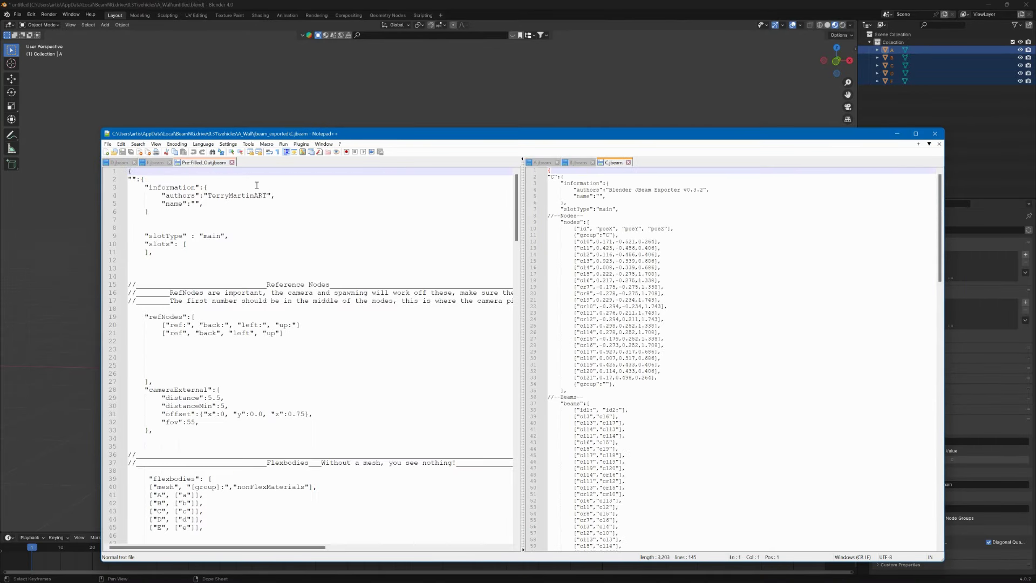
left_click_drag(118, 162, 709, 215)
left_click(739, 220)
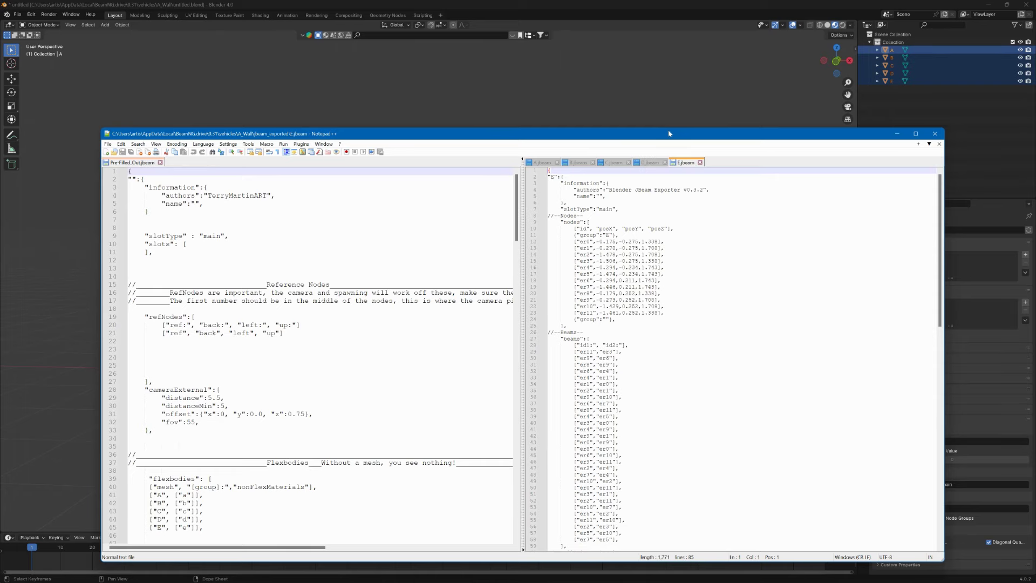
left_click_drag(669, 128, 669, 64)
Copy all node lines from A.jbeam beneath the A entry of the flexbodies section in Pre-Filled_Out.jbeam.
left_click(542, 98)
left_click(557, 177)
scroll(572, 215, "down", 20)
left_click_drag(661, 313, 550, 176)
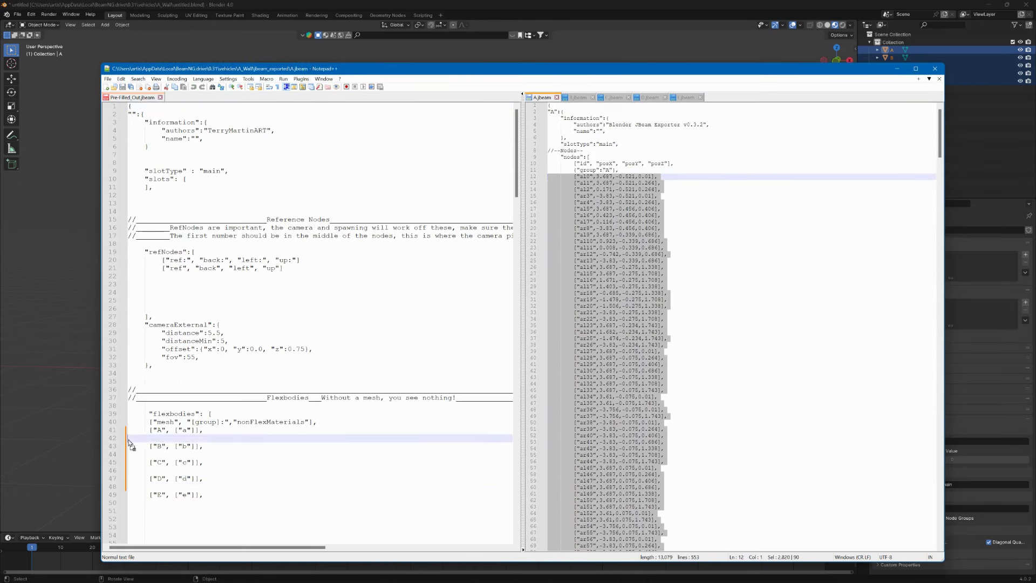
left_click_drag(129, 441, 128, 438, "ctrl")
Maximize Notepad++ and copy the node lines from B.jbeam beneath the B flexbody entry.
left_click(577, 98)
left_click_drag(548, 176, 660, 261)
left_click_drag(600, 216, 540, 110, "ctrl")
scroll(321, 324, "down", 20)
double_click(378, 68)
scroll(376, 149, "down", 15)
left_click_drag(598, 154, 143, 179, "ctrl")
Copy the node lines from C.jbeam and D.jbeam beneath the C and D flexbody entries.
left_click(610, 34)
left_click_drag(655, 247, 509, 110)
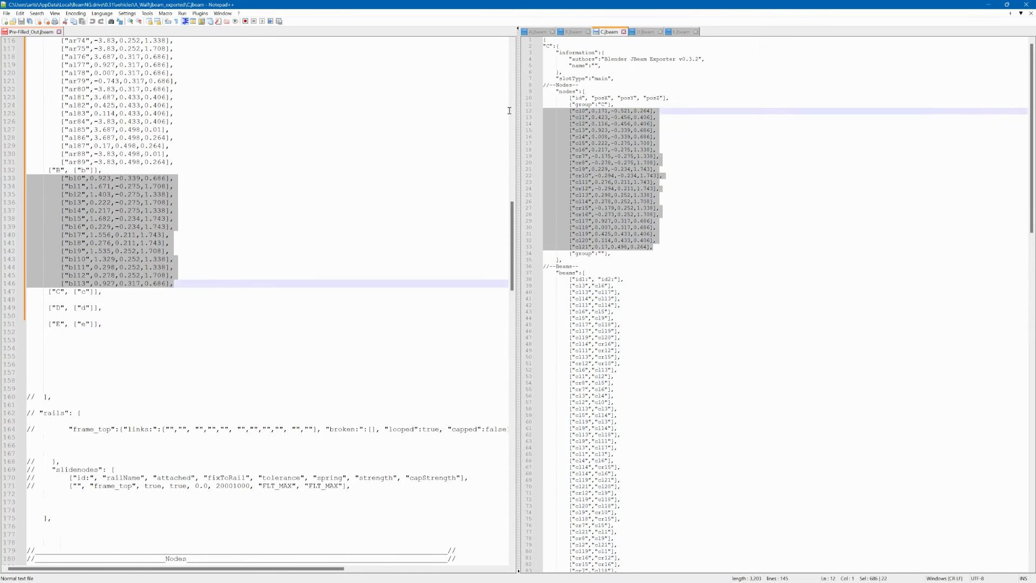
left_click_drag(599, 175, 140, 299, "ctrl")
left_click(645, 32)
left_click_drag(658, 157, 539, 111)
left_click_drag(599, 132, 140, 486, "ctrl")
Copy the node lines er0 to er11 from E.jbeam beneath the E flexbody entry.
left_click(681, 32)
left_click_drag(660, 183, 540, 111)
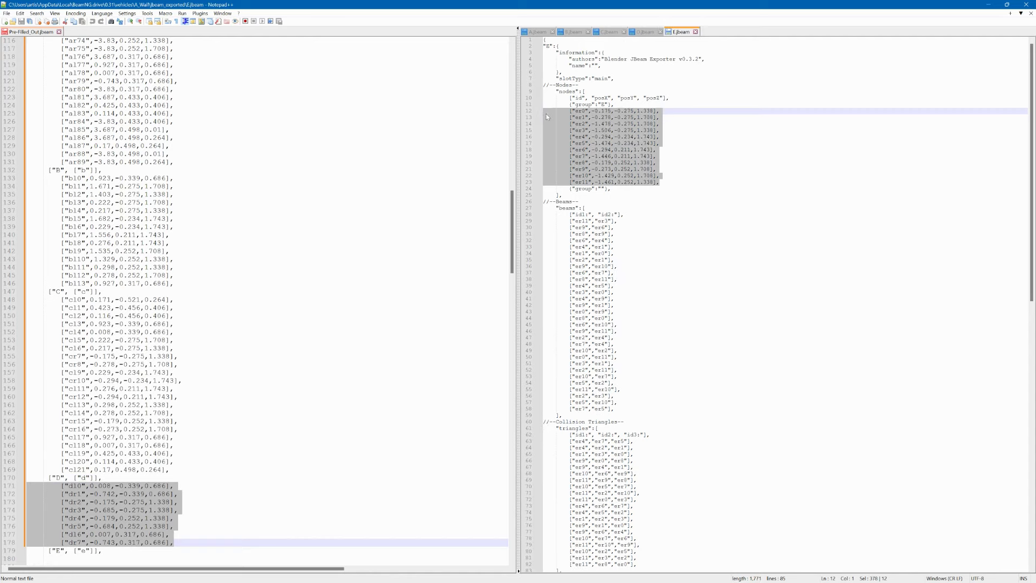
scroll(264, 324, "down", 8)
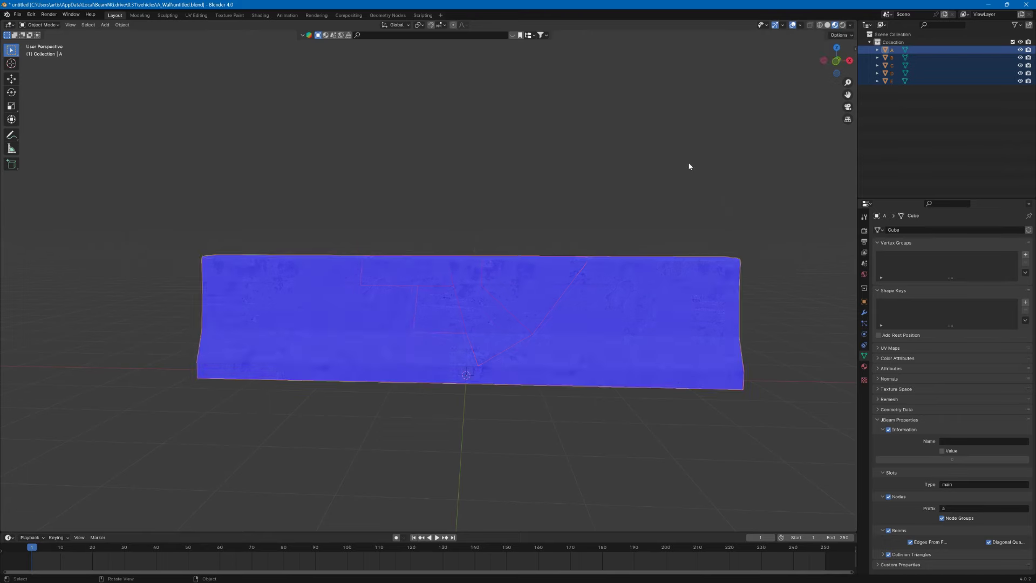
Switch to Blender and examine the chunks with barrier A hidden, and return to Notepad++ to view the Nodes section.
middle_click_drag(689, 165, 685, 134)
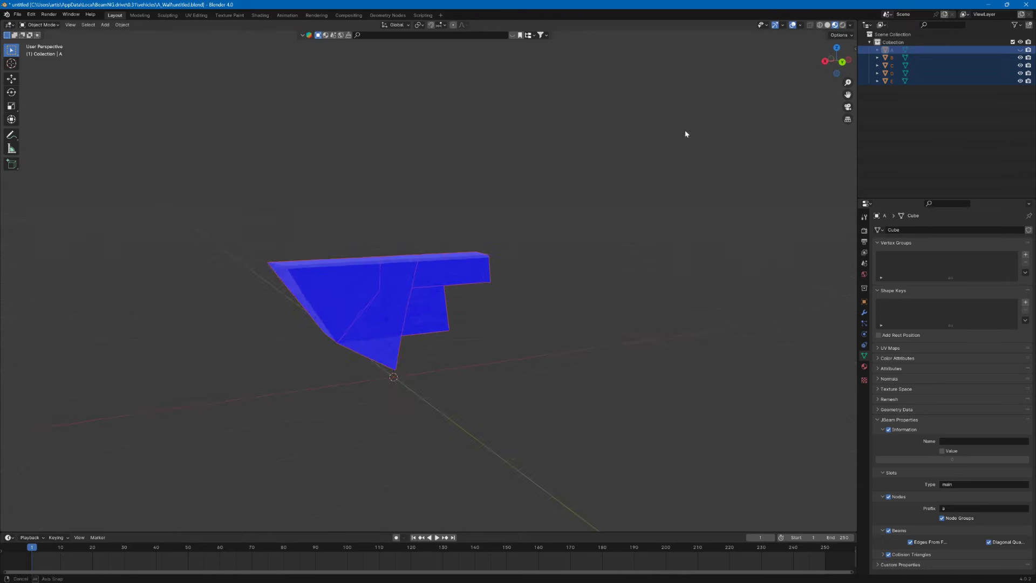
middle_click_drag(754, 156, 215, 76)
key("Tab")
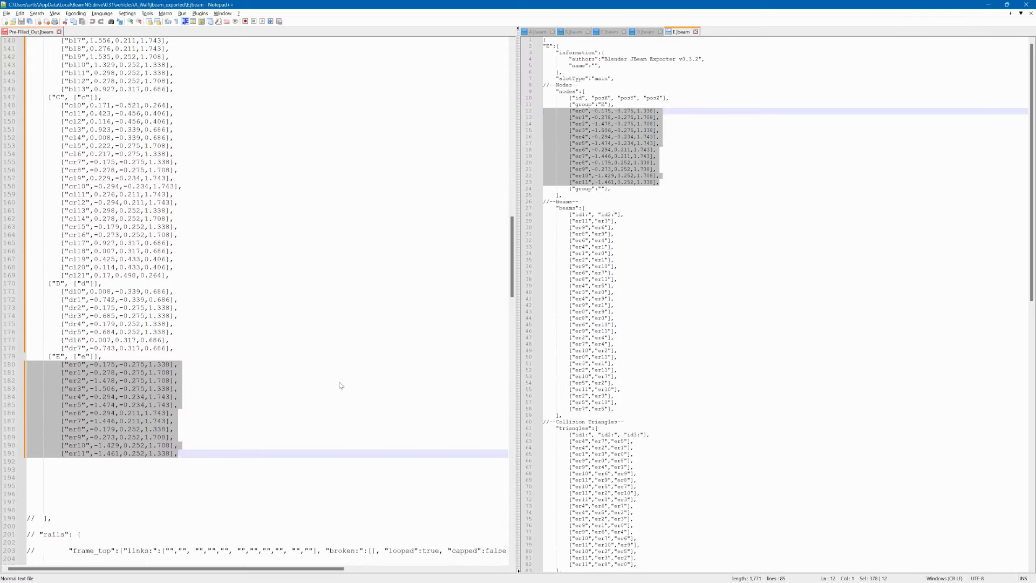
scroll(264, 302, "up", 10)
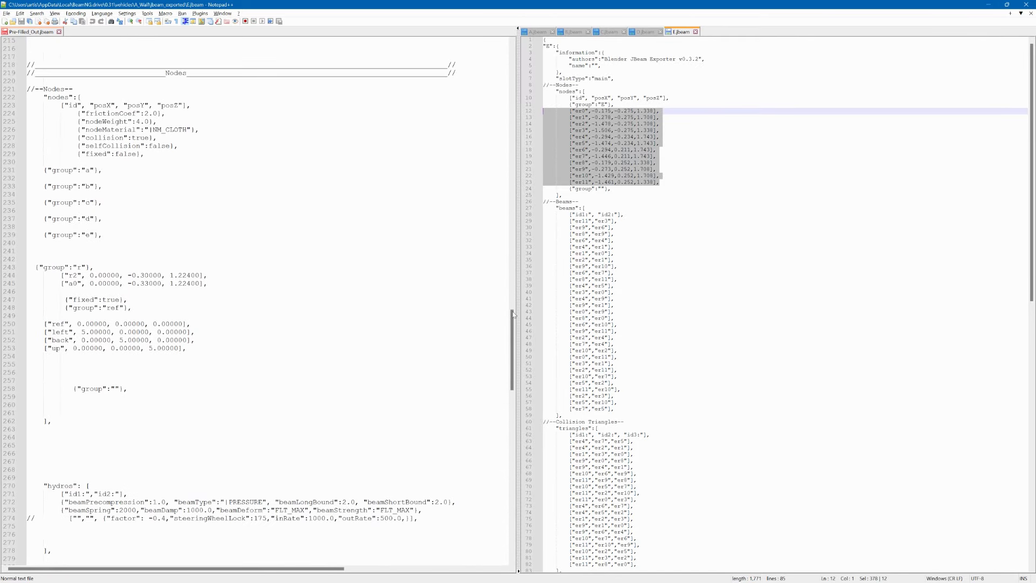
Copy the beam lines from A.jbeam beneath the group "a" entry in the Nodes section.
left_click_drag(1032, 47, 1033, 128)
left_click(546, 85)
left_click_drag(1031, 186, 1014, 385)
left_click(619, 221, "shift")
left_click_drag(591, 183, 64, 178)
Copy the collision triangle lines from A.jbeam beneath the dragCoef line in the Triangles section.
left_click(545, 254)
left_click_drag(1031, 356, 1015, 468)
left_click(644, 370, "shift")
left_click_drag(511, 232, 497, 499)
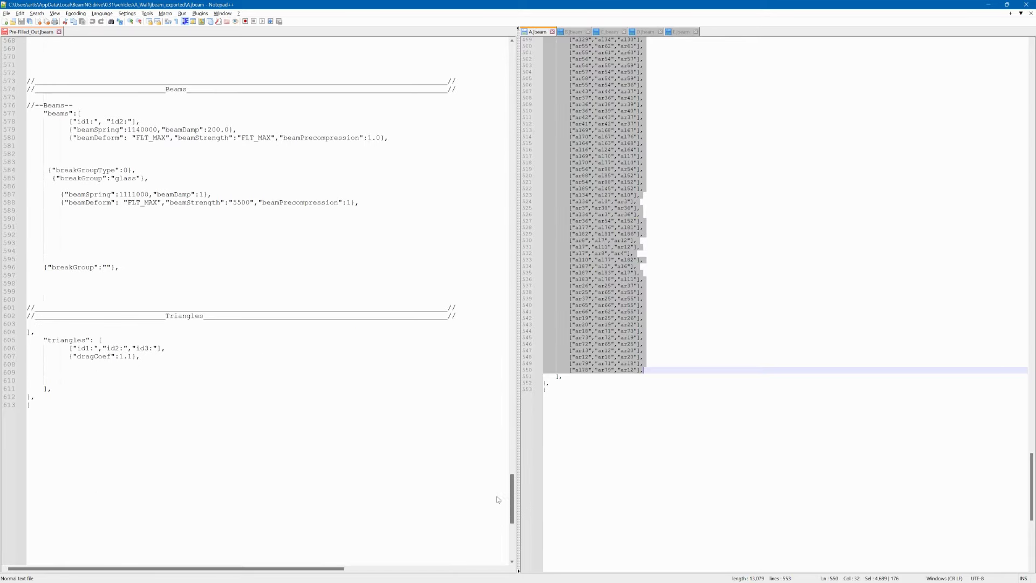
left_click(65, 374)
left_click_drag(593, 335, 26, 367)
left_click_drag(511, 399, 497, 506)
left_click(573, 31)
left_click_drag(615, 460, 545, 234)
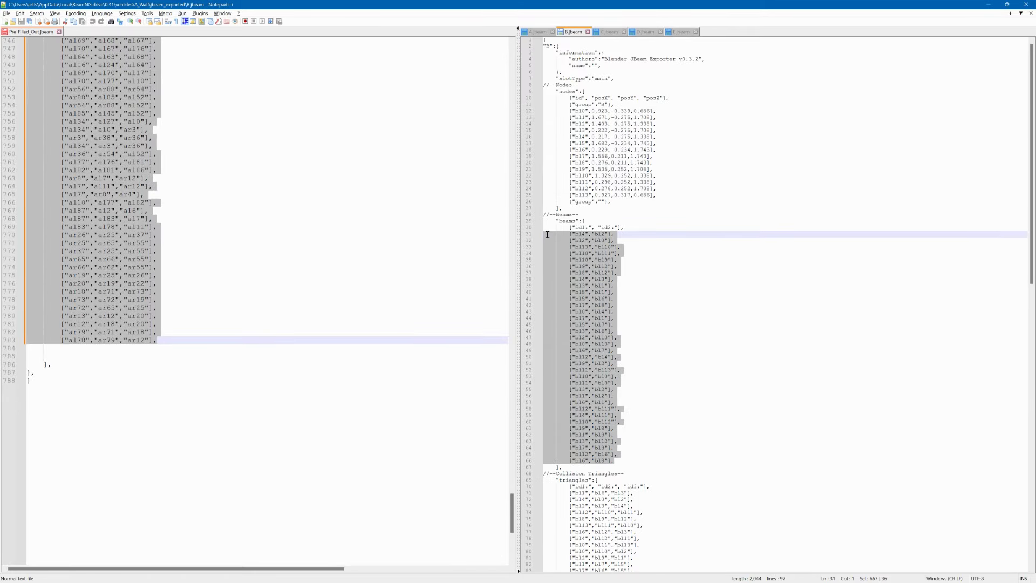
Delete the node lines beneath the A, B, C, D and E flexbody entries.
left_click_drag(512, 506, 538, 64)
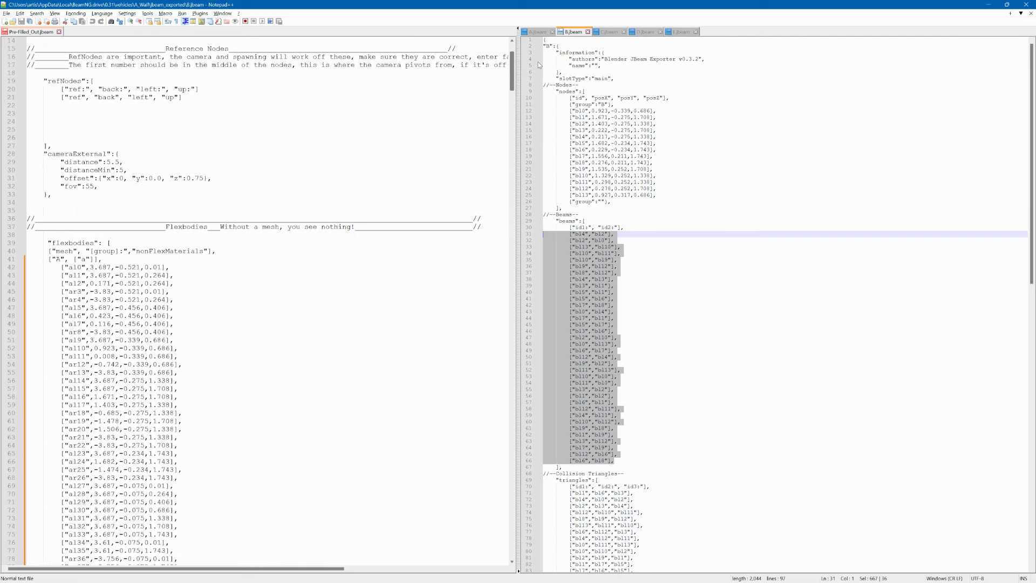
left_click_drag(35, 269, 210, 219)
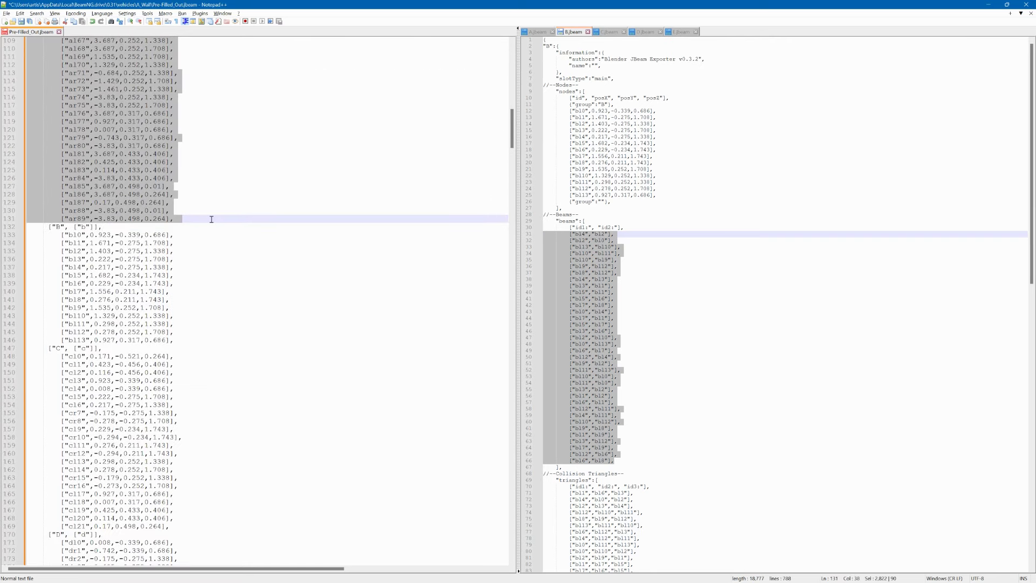
key("BackSpace")
left_click_drag(45, 236, 200, 422)
key("BackSpace")
key("BackSpace")
left_click_drag(45, 268, 205, 324)
key("BackSpace")
left_click_drag(46, 284, 221, 371)
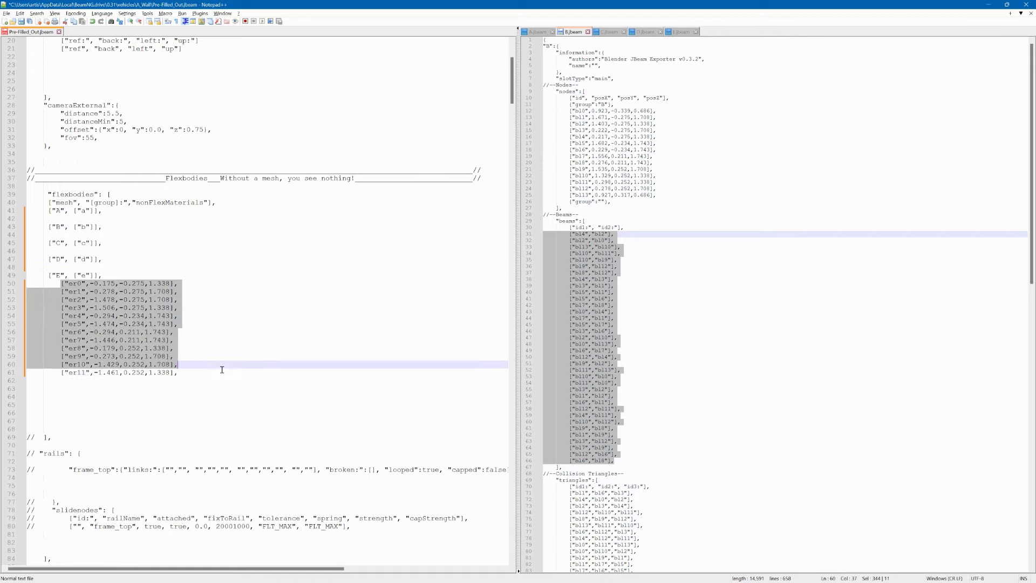
key("BackSpace")
Delete the misplaced beam lines beneath group "a" in the Nodes section.
scroll(162, 378, "down", 8)
left_click_drag(38, 423, 194, 384)
key("BackSpace")
Copy the node lines from A.jbeam beneath the group "a" entry in the Nodes section.
left_click(537, 32)
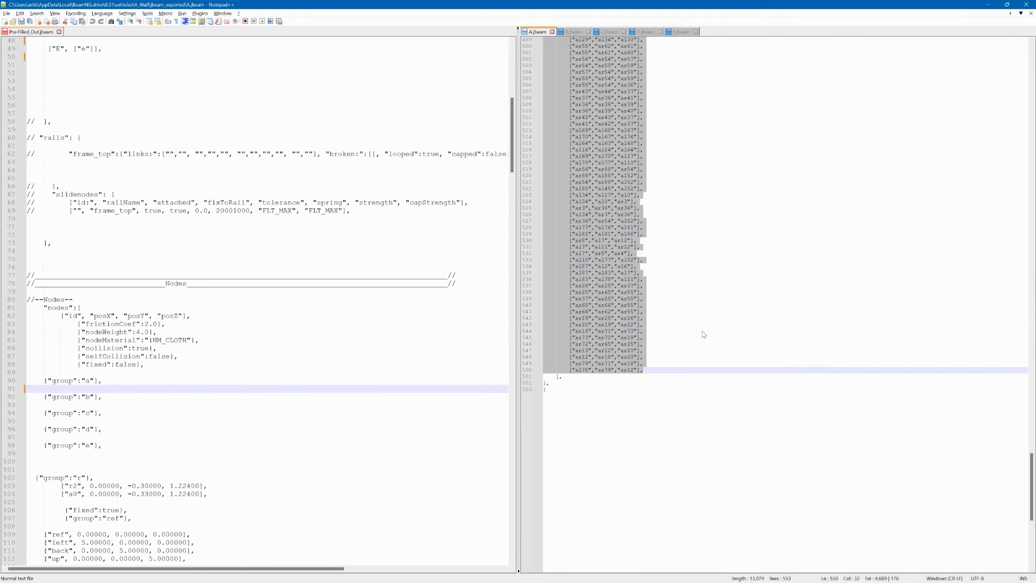
left_click_drag(1032, 480, 1032, 123)
left_click_drag(658, 333, 793, 138)
left_click_drag(543, 111, 660, 402)
left_click_drag(615, 388, 28, 387)
Copy the node lines from B.jbeam and C.jbeam beneath the group "b" and "c" entries in the Nodes section.
left_click(574, 32)
left_click_drag(660, 193, 543, 110)
left_click_drag(598, 146, 599, 169)
left_click_drag(512, 121, 512, 218)
left_click_drag(658, 193, 542, 110)
left_click_drag(599, 146, 30, 291)
left_click(609, 32)
left_click_drag(654, 246, 543, 111)
left_click_drag(599, 161, 33, 414)
Copy the node lines from D.jbeam and E.jbeam beneath the group "d" and "e" entries in the Nodes section.
left_click(645, 32)
left_click_drag(656, 156, 544, 111)
mouse_move(598, 133)
left_mouse_down()
mouse_move(201, 470)
mouse_move(599, 130)
left_mouse_up()
left_click_drag(512, 212, 507, 253)
left_click_drag(658, 156, 543, 110)
left_click_drag(599, 132, 30, 194)
left_click(680, 31)
left_click_drag(660, 182, 543, 110)
left_click_drag(599, 146, 29, 268)
Insert about twenty blank lines in the Beams section beneath the beamDeform line with FLT_MAX strength.
left_click_drag(512, 240, 507, 312)
left_click(98, 284)
key("Return")
key("Return")
key("Return")
key("Return")
key("Return")
key("Return")
key("Return")
key("Return")
key("Return")
key("Return")
key("Return")
key("Return")
key("Return")
key("Return")
key("Return")
key("Return")
key("Return")
key("Return")
key("Return")
key("Return")
left_click(99, 293)
Copy the beam lines from A.jbeam and B.jbeam into the blank space in the Beams section.
left_click(538, 32)
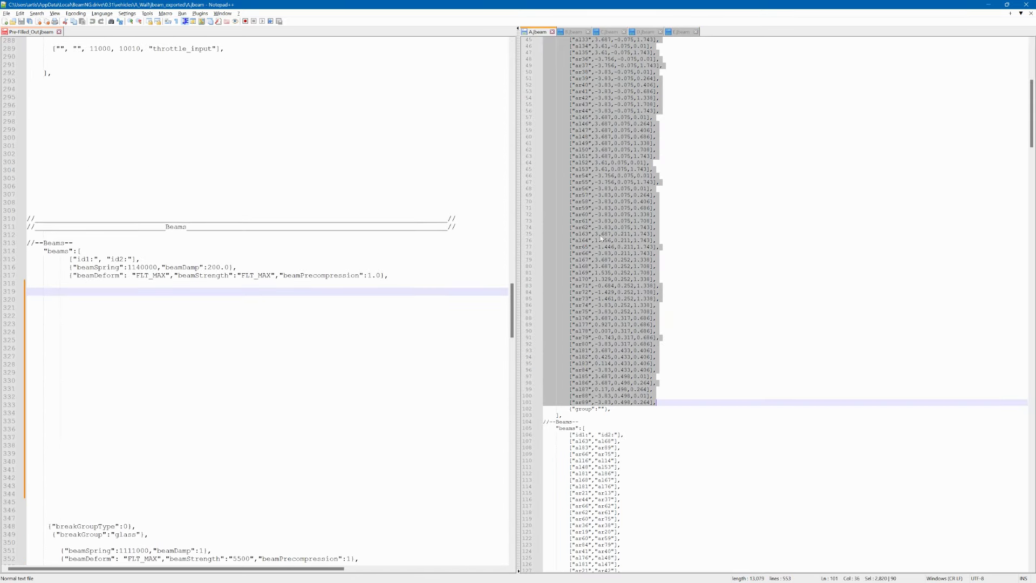
left_click_drag(543, 442, 48, 296)
left_click(573, 31)
left_click_drag(544, 234, 724, 460)
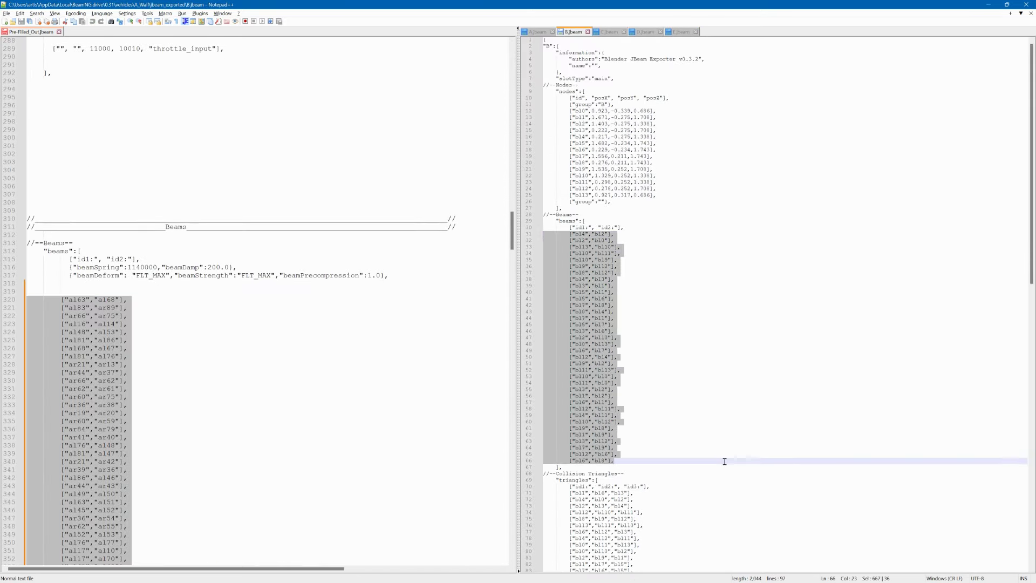
scroll(338, 275, "down", 20)
left_click_drag(594, 345, 32, 237)
Copy the beam lines from C.jbeam and D.jbeam beneath the B beams in the Beams section.
left_click(609, 31)
left_click_drag(556, 285, 618, 354)
left_click_drag(594, 269, 33, 447)
left_click(645, 32)
left_click_drag(616, 306, 543, 194)
left_click_drag(512, 333, 509, 388)
left_click_drag(588, 259, 27, 187)
Copy the beam lines from E.jbeam beneath the D beams in the Beams section.
left_click(681, 32)
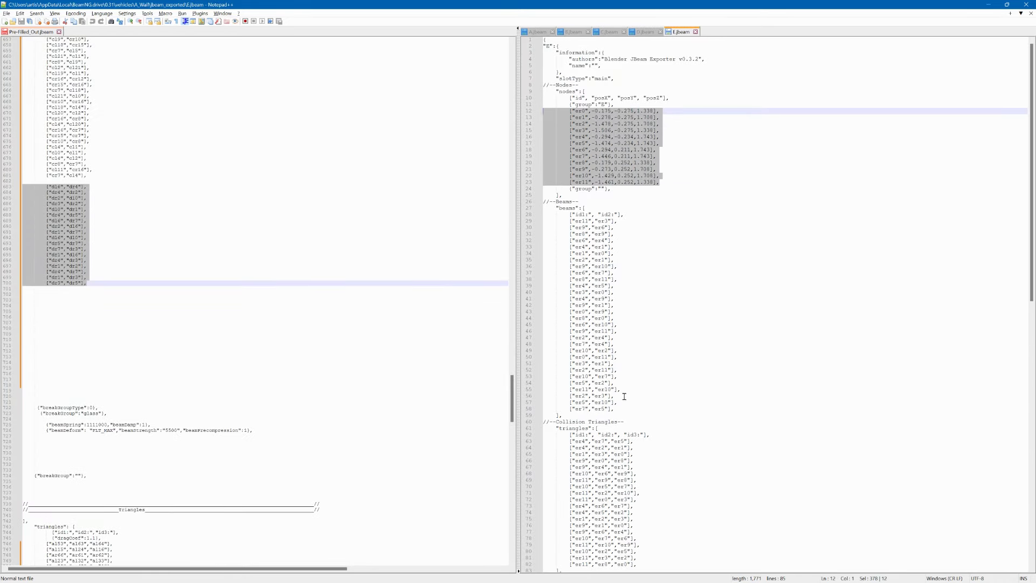
left_click_drag(615, 409, 543, 221)
left_click_drag(583, 248, 28, 293)
Insert several blank lines after the last A triangle line in the Triangles section.
left_click_drag(512, 390, 513, 512)
left_click(142, 255)
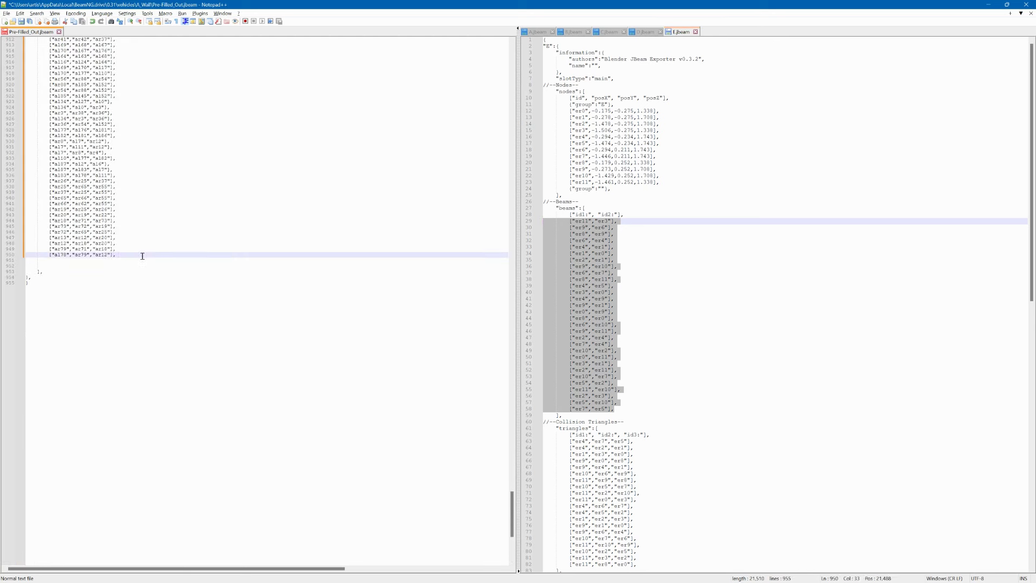
key("Return")
key("Return")
key("Return")
key("Return")
key("Return")
key("Return")
key("Return")
Copy the collision triangle lines from B.jbeam and C.jbeam beneath the A triangles.
left_click(574, 32)
scroll(648, 399, "down", 5)
left_click_drag(556, 395, 658, 545)
left_click_drag(599, 464, 28, 266)
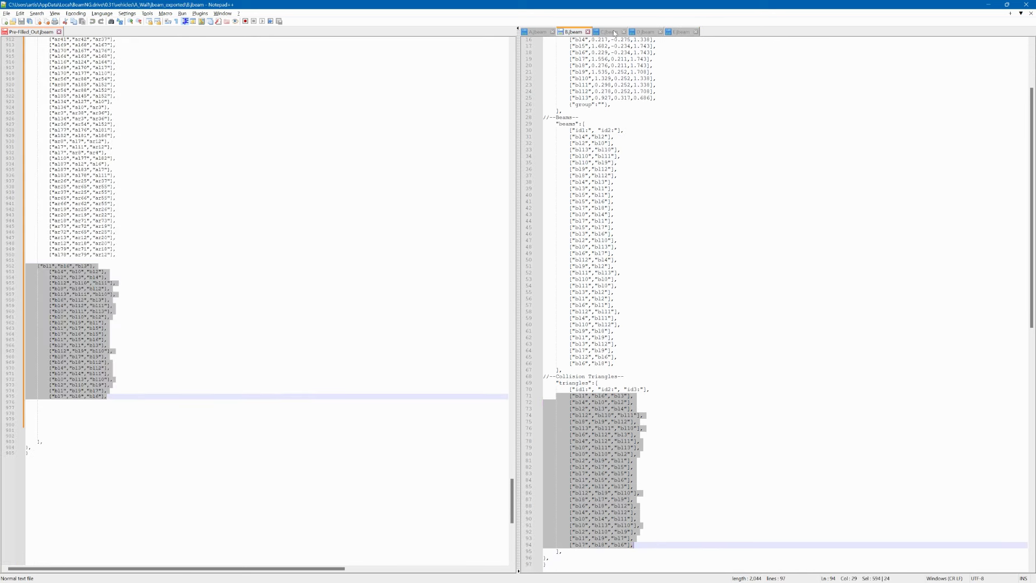
left_click(613, 32)
scroll(593, 291, "down", 5)
left_click_drag(543, 292, 750, 545)
left_click_drag(599, 464, 27, 408)
Copy the collision triangle lines from D.jbeam and E.jbeam beneath the C triangles.
scroll(27, 421, "down", 9)
left_click(22, 488)
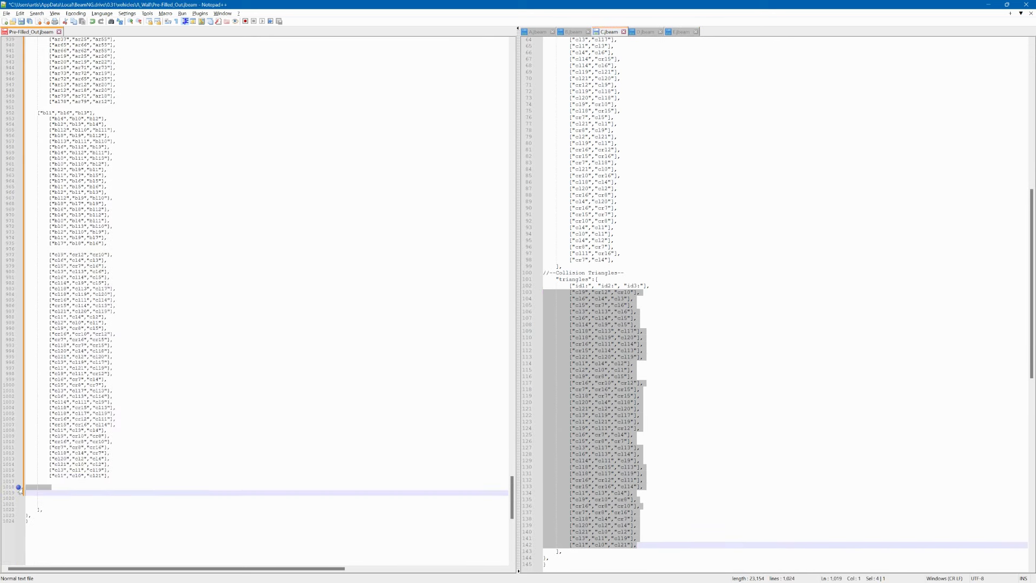
left_click(640, 33)
left_click_drag(544, 337, 659, 410)
left_click_drag(604, 380, 28, 488)
left_click(681, 32)
scroll(620, 302, "down", 4)
left_click_drag(543, 363, 707, 486)
scroll(485, 473, "down", 13)
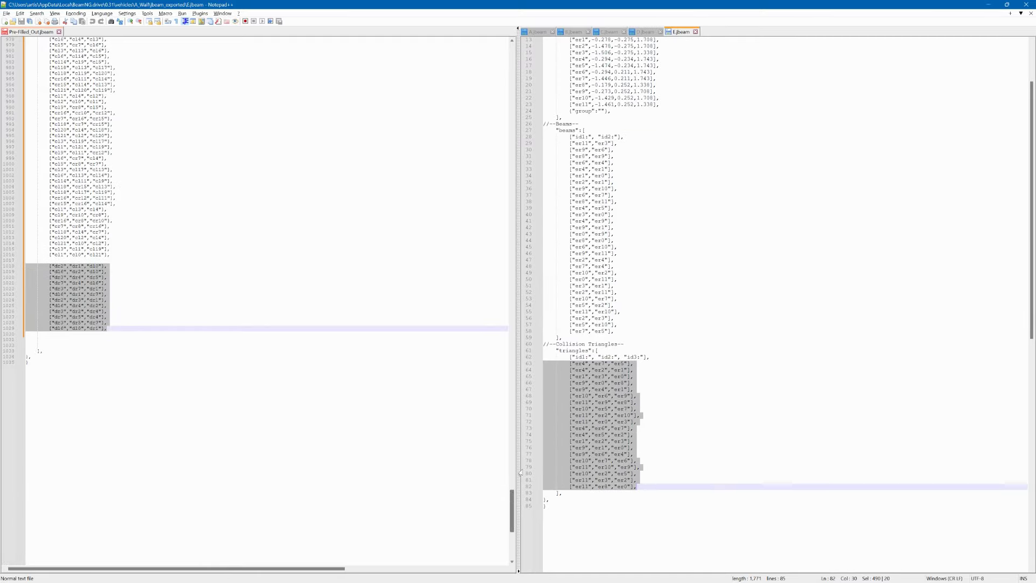
left_click_drag(521, 473, 33, 340)
Close the exported A to E JBeam files, leaving only Pre-Filled_Out.jbeam open.
left_click(552, 33)
left_click(552, 33)
left_click(552, 33)
Set fixed to true above the group "a" nodes and insert {"fixed":false}, after the last group "a" node.
scroll(233, 58, "up", 3, "ctrl")
left_click_drag(1031, 514, 1032, 92)
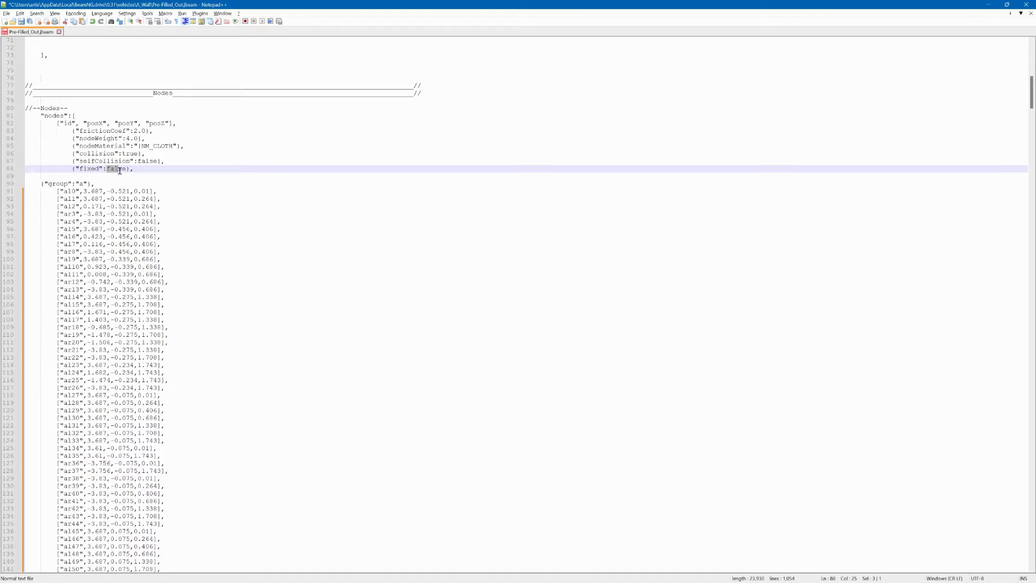
left_click(139, 161)
scroll(185, 180, "down", 20)
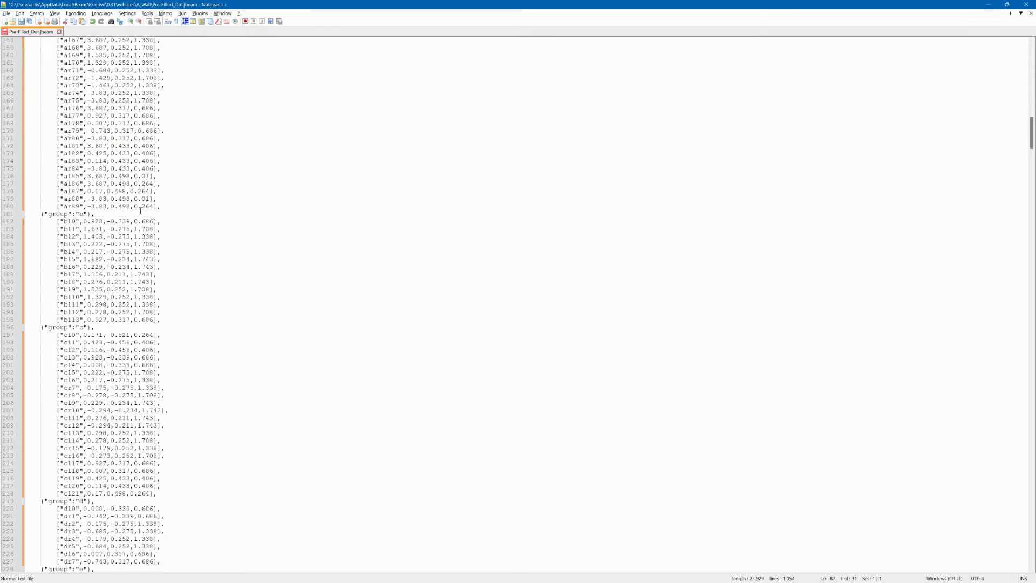
left_click(167, 207)
key("Return")
key("Return")
left_click(34, 213)
Set the nodes' nodeWeight to 10.0, nodeMaterial to |NM_STONE and frictionCoef to 1.0.
scroll(529, 248, "down", 7)
scroll(254, 386, "up", 20)
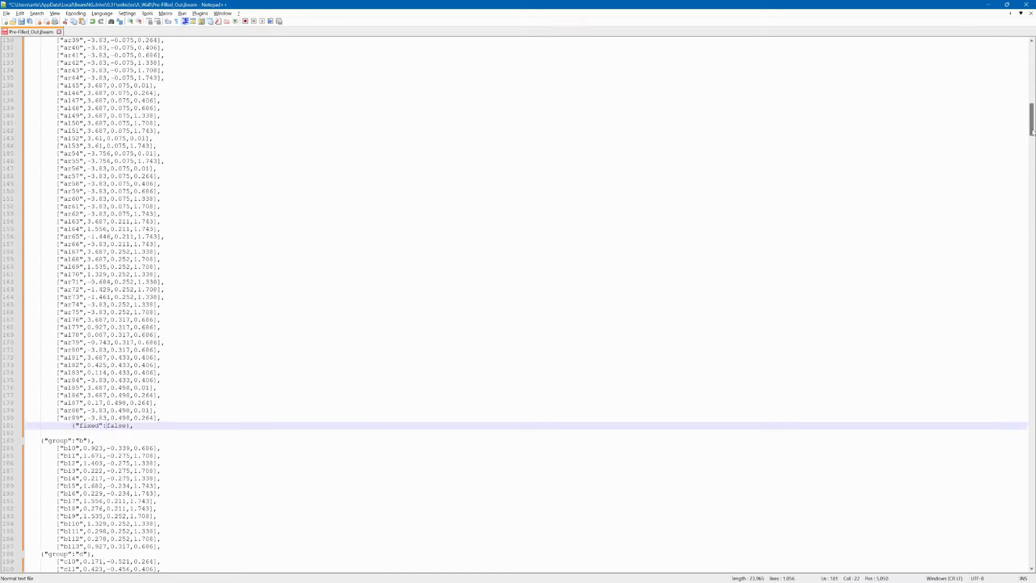
left_click(148, 298)
scroll(224, 331, "down", 4)
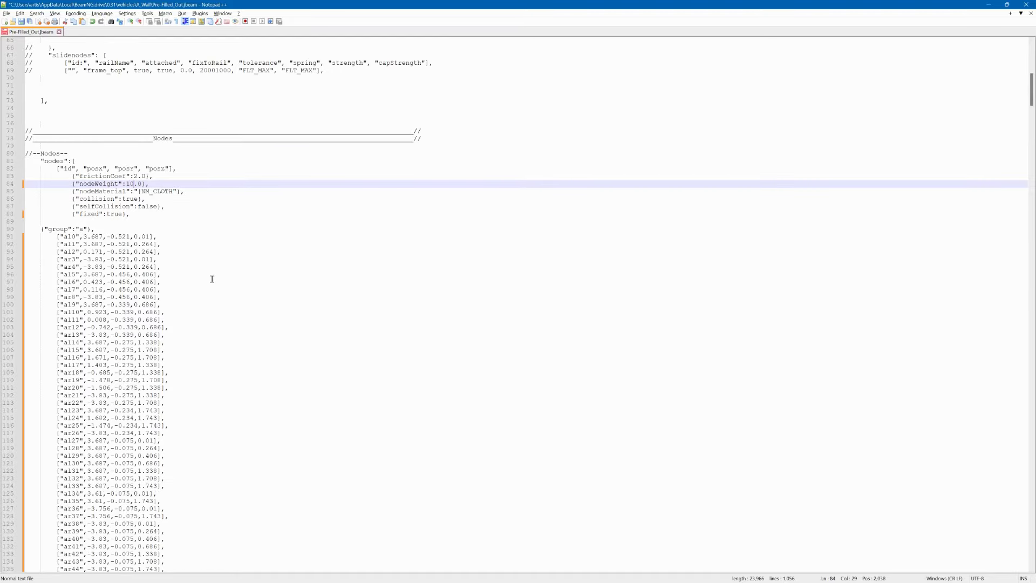
mouse_move(153, 192)
left_mouse_down()
mouse_move(171, 193)
mouse_move(138, 176)
left_mouse_up()
type("STONE1")
left_click(210, 205)
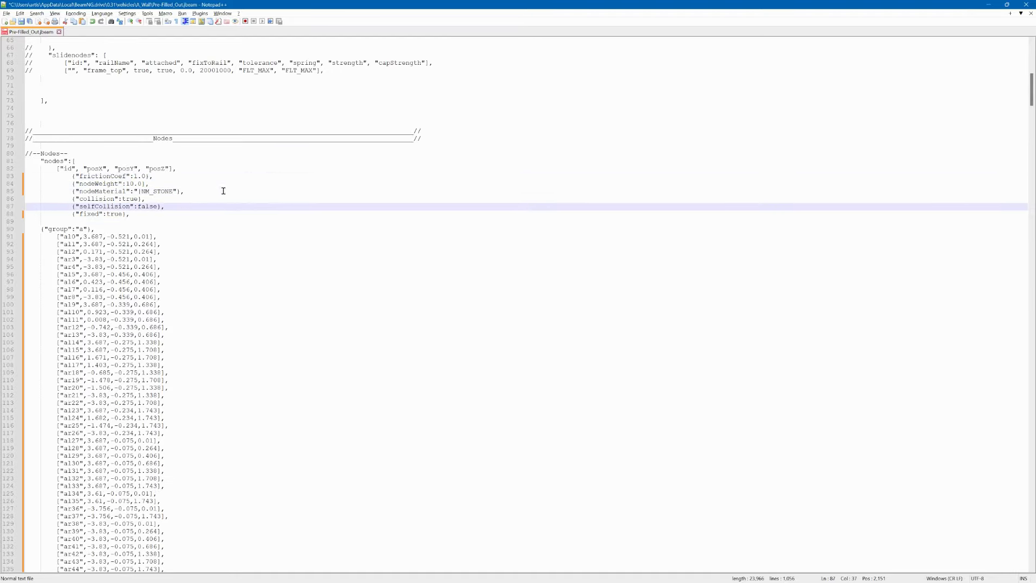
Minimize Notepad++, start GIMP and open concrete_wall_007_diff_4k.jpg from the A_Wall folder in it.
left_click_drag(1032, 93, 898, 45)
left_click(990, 5)
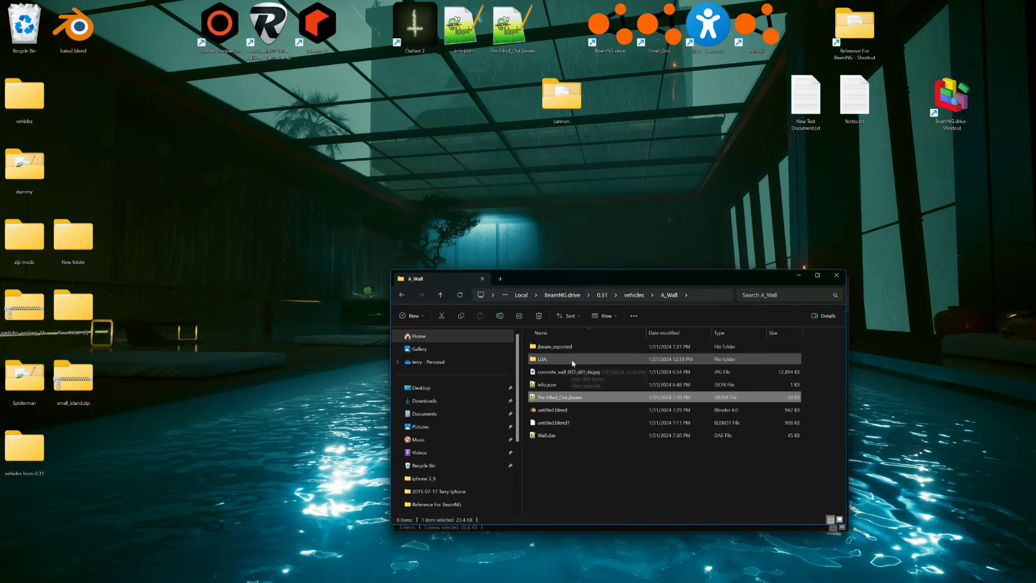
mouse_move(611, 579)
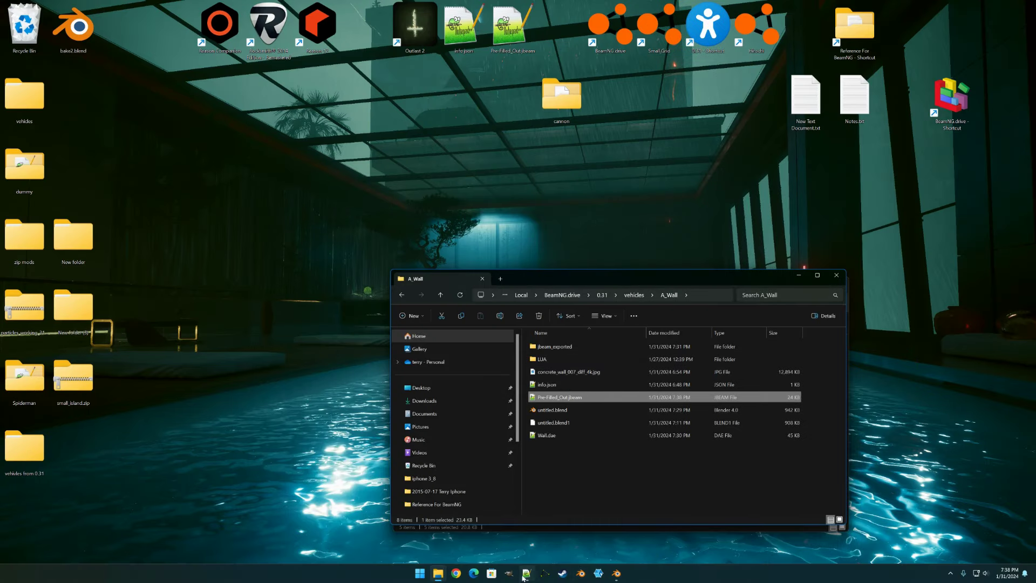
left_click(507, 572)
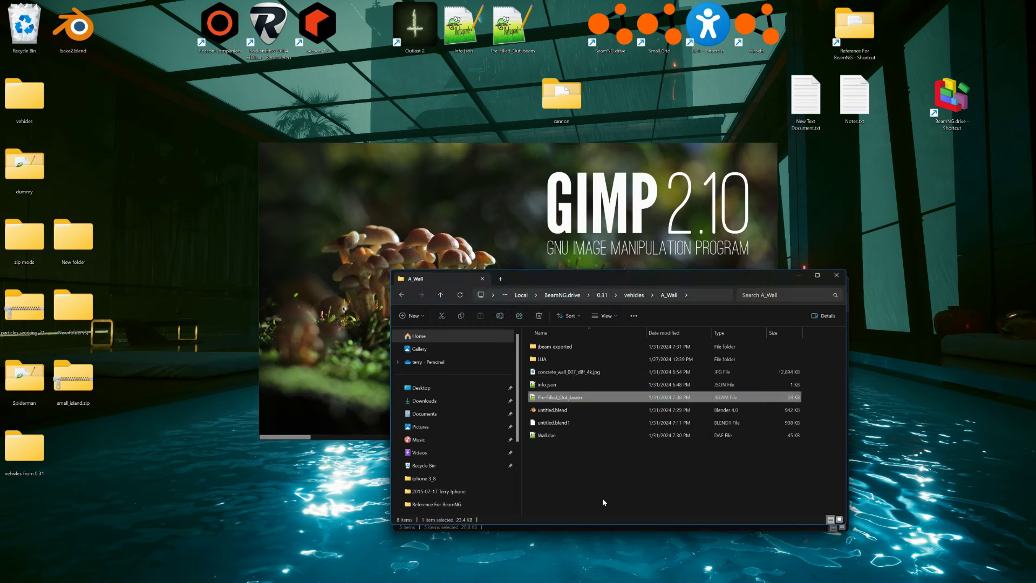
left_click(581, 372)
left_click(170, 132)
left_click_drag(569, 371, 319, 156)
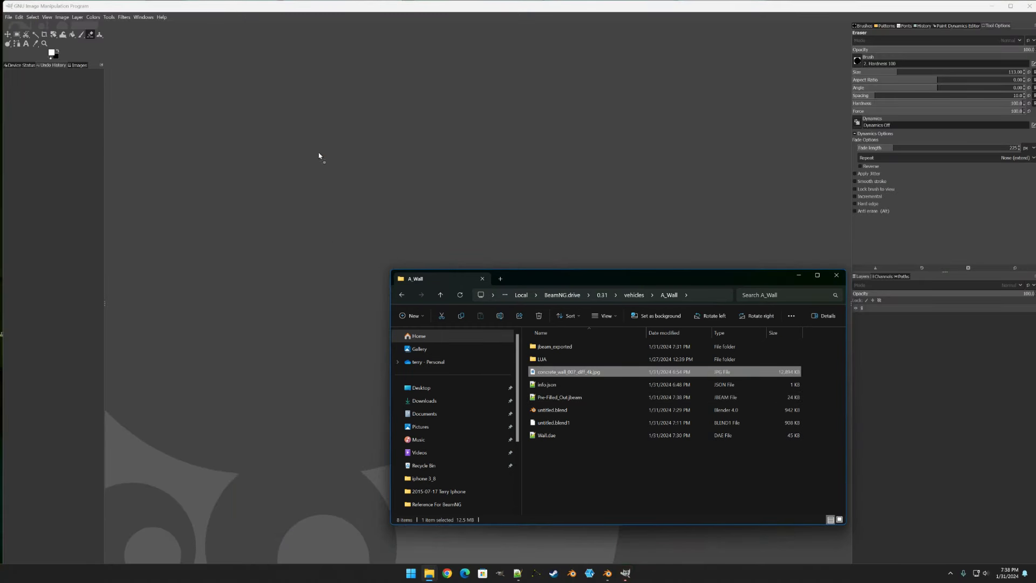
left_click(254, 192)
Try to save the texture as concrete_wall_007_diff_4k.dds in the A_Wall folder.
left_click(62, 18)
mouse_move(108, 49)
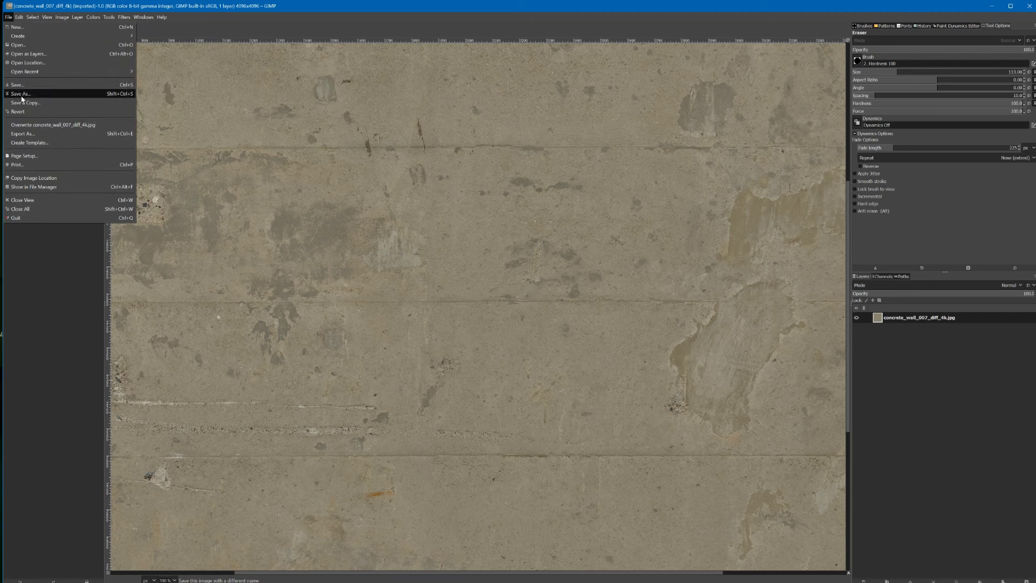
left_click(23, 98)
key("Return")
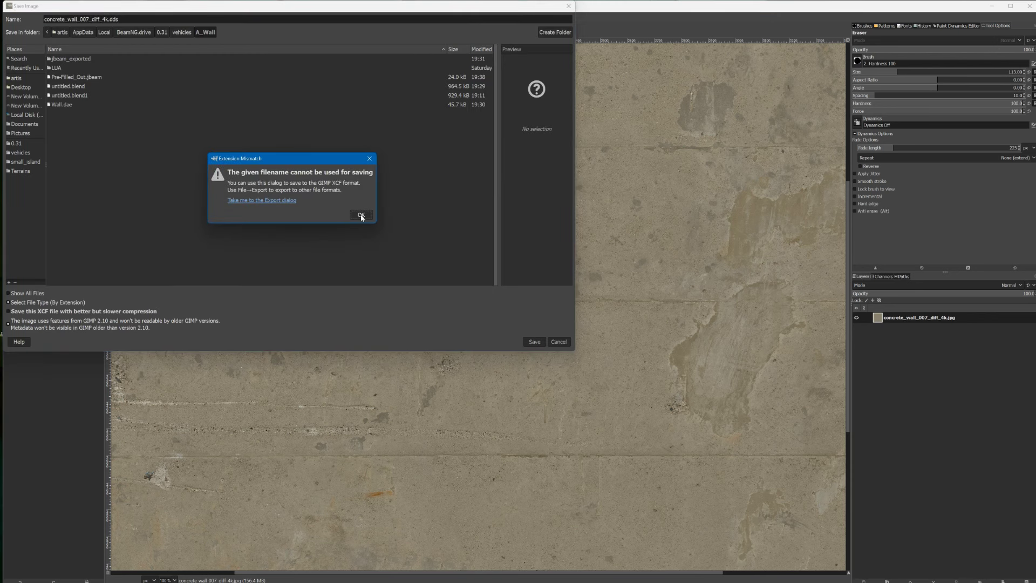
left_click(361, 217)
left_click(558, 341)
Export the texture as a compressed concrete_wall_007_diff_4k.dds in the A_Wall folder and close the image.
left_click(9, 18)
left_click(24, 133)
left_click(262, 93)
left_click(687, 415)
left_click(189, 142)
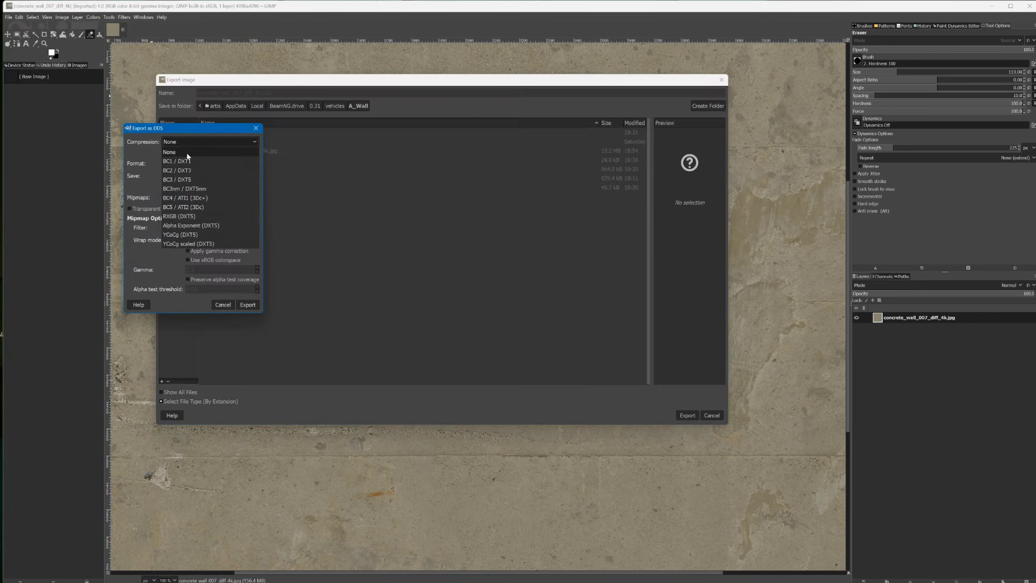
left_click(250, 305)
left_click(123, 30)
Open the concrete_wall_007 disp PNG, nor_gl EXR and rough EXR from the downloaded textures folder in GIMP.
left_click(430, 573)
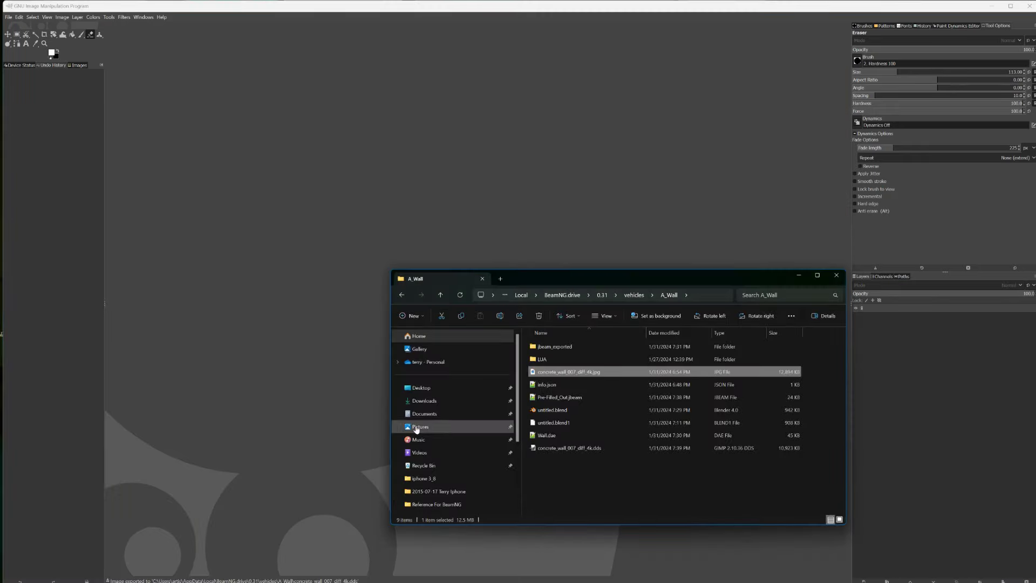
left_click(424, 401)
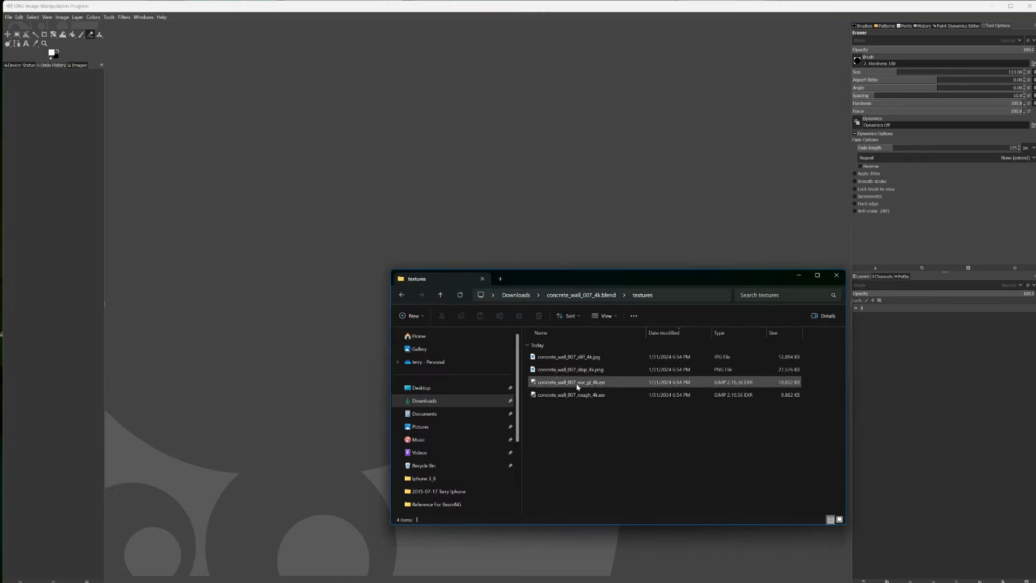
left_click(571, 369)
left_click(570, 395, "shift")
left_click_drag(571, 395, 398, 224)
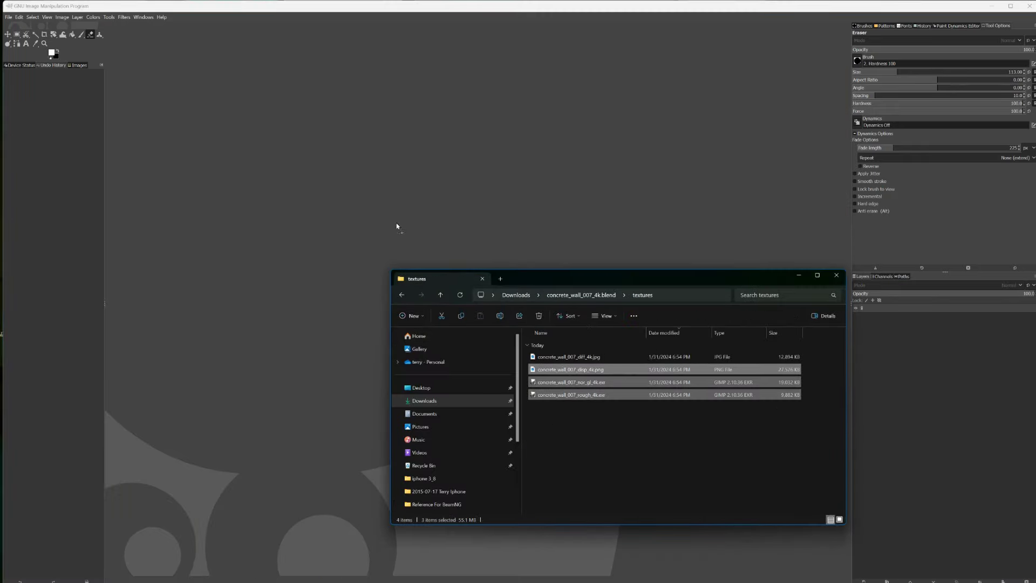
Convert the disp texture to 8-bit integer precision and export it as concrete_wall_007_disp_4k.dds in the textures folder.
left_click(305, 242)
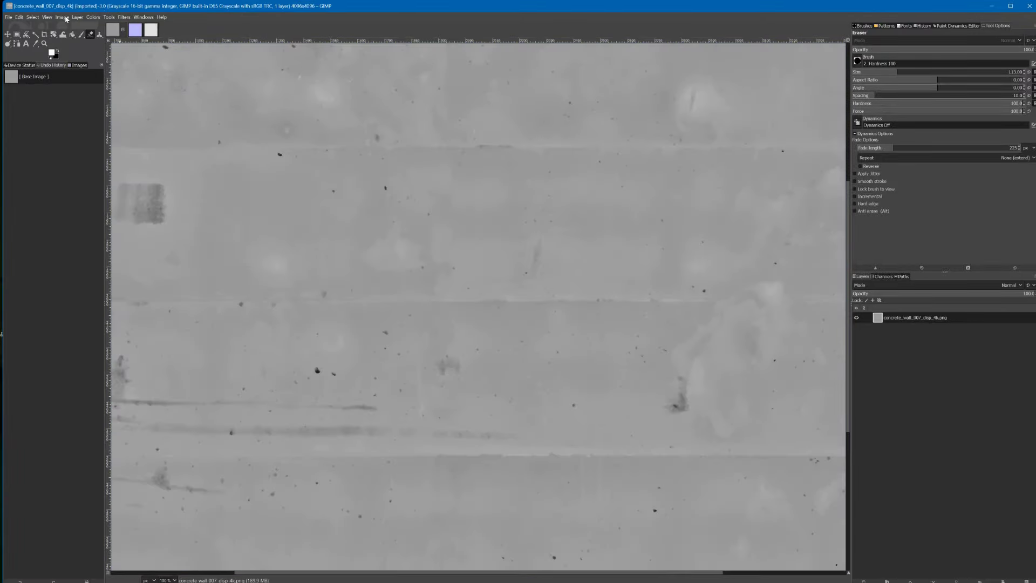
left_click(62, 16)
mouse_move(78, 48)
left_click(170, 46)
left_click(547, 354)
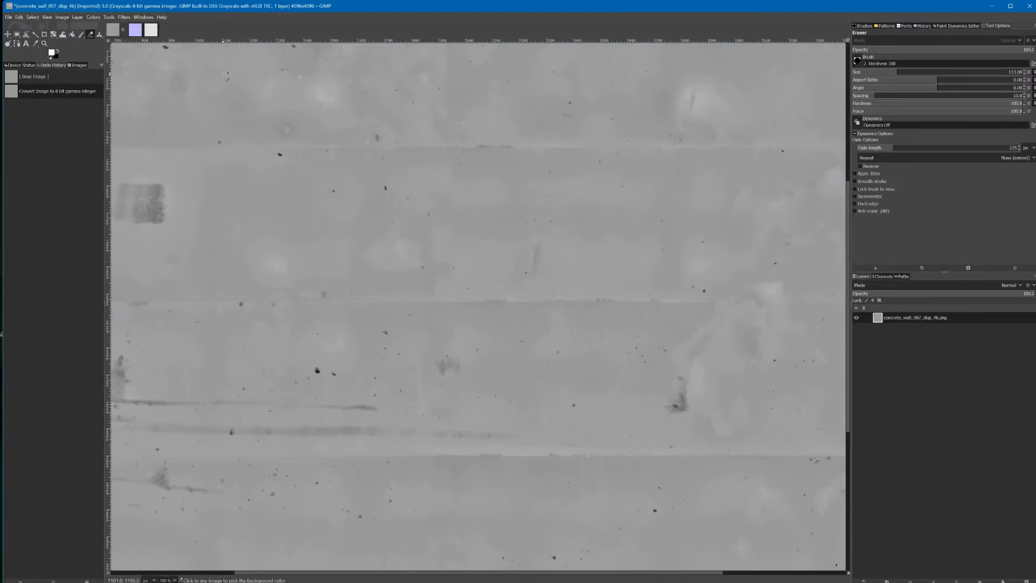
scroll(240, 173, "down", 4, "ctrl")
left_click(8, 17)
left_click(33, 133)
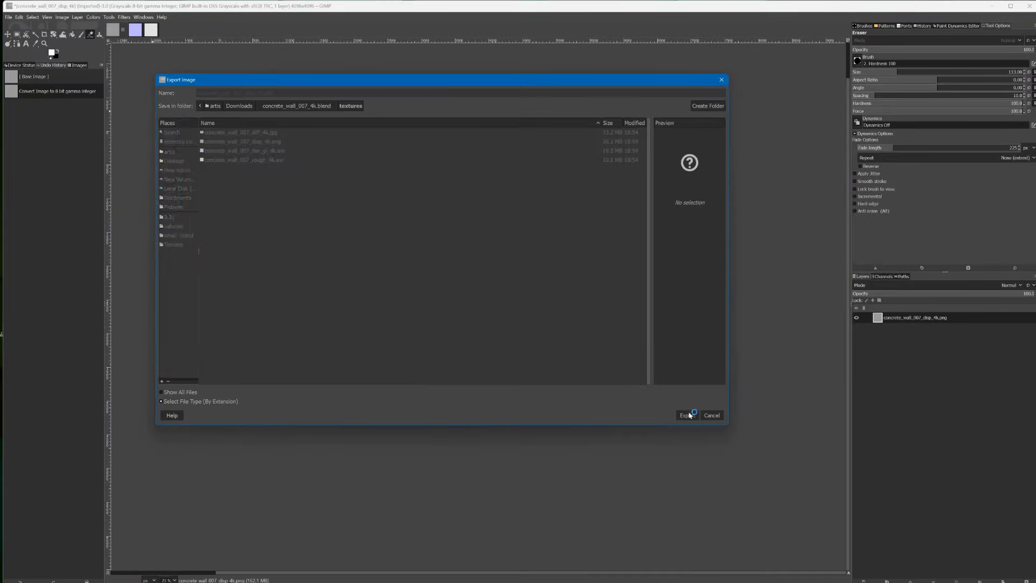
Convert the disp texture to RGB mode and export it again, replacing concrete_wall_007_disp_4k.dds.
left_click(94, 16)
mouse_move(62, 17)
mouse_move(71, 39)
left_click(162, 40)
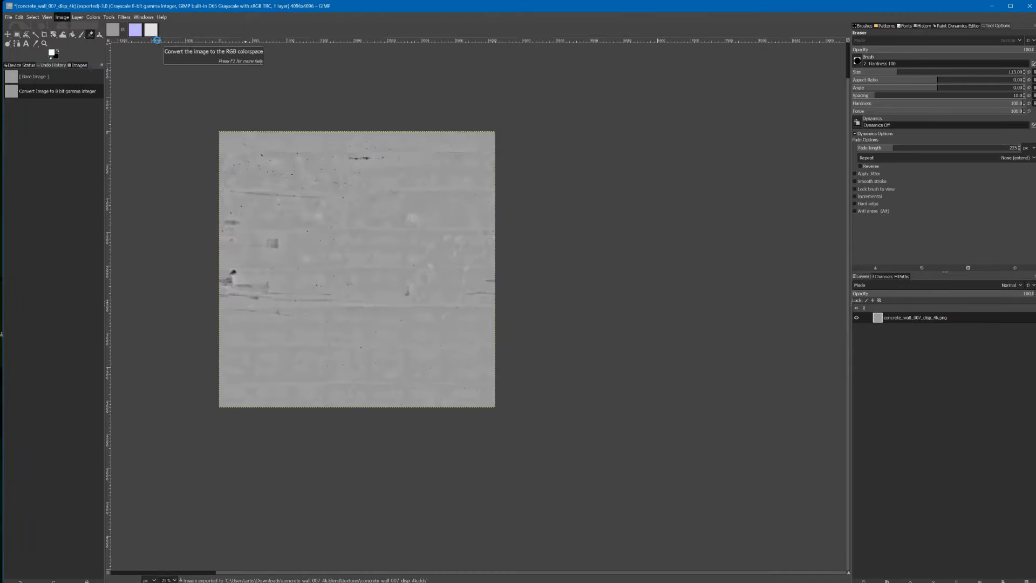
left_click(8, 16)
left_click(23, 133)
key("Return")
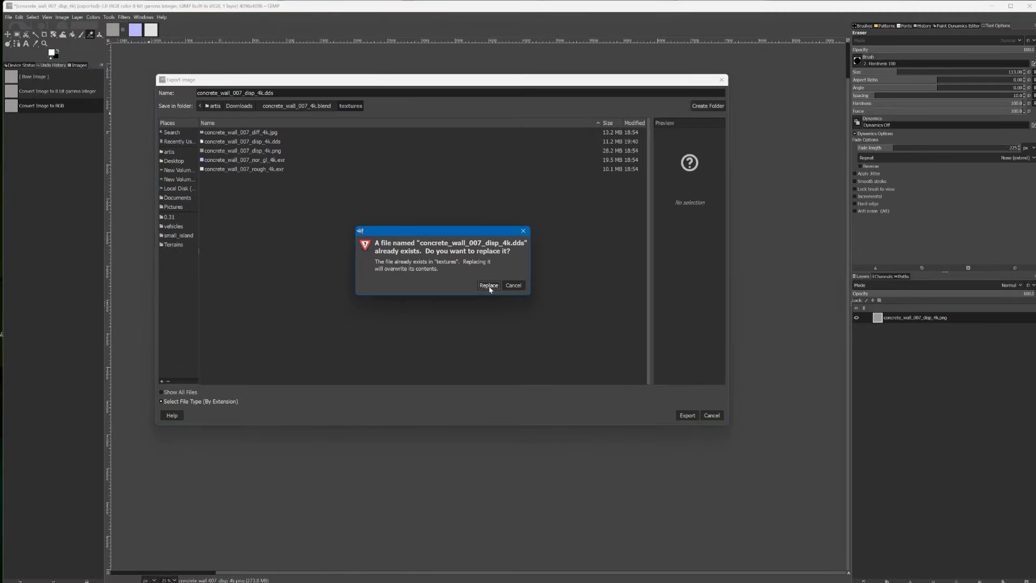
left_click(490, 288)
key("Return")
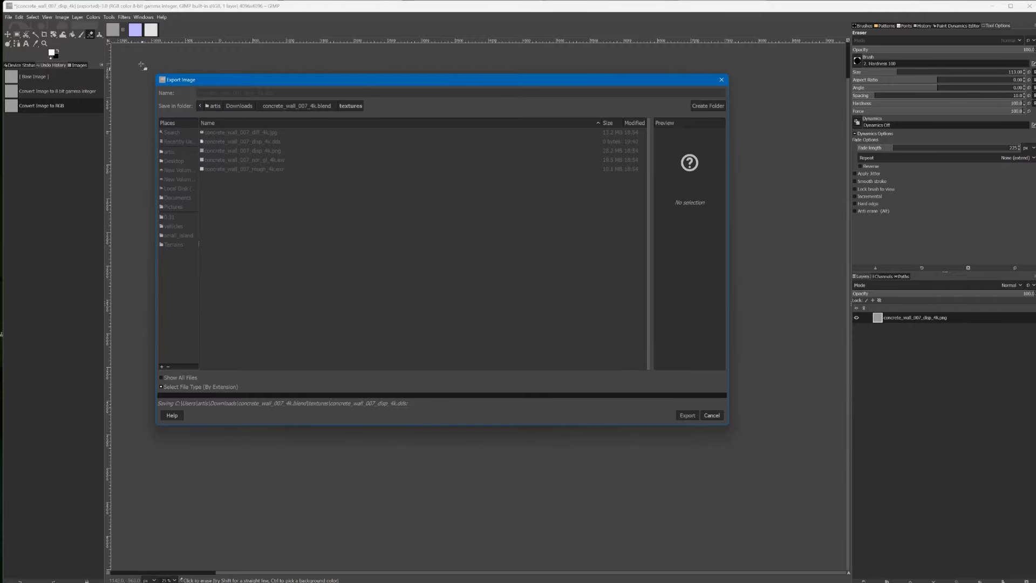
Convert the nor_gl texture to 8-bit integer precision and export it as concrete_wall_007_nor_gl_4k.dds in the textures folder.
left_click(134, 31)
left_click(9, 18)
mouse_move(60, 19)
mouse_move(71, 49)
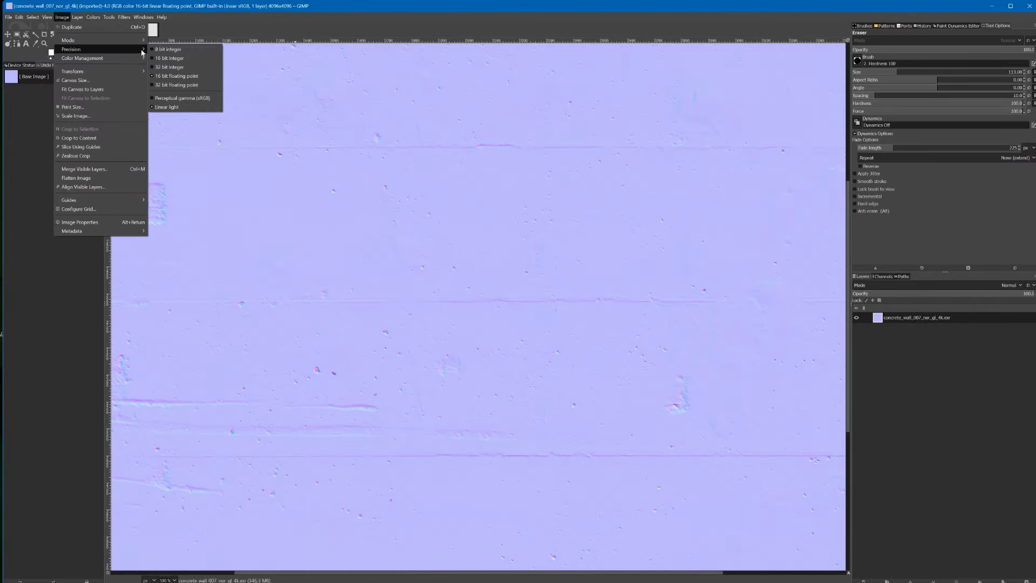
left_click(173, 49)
left_click(556, 356)
left_click(9, 16)
left_click(23, 133)
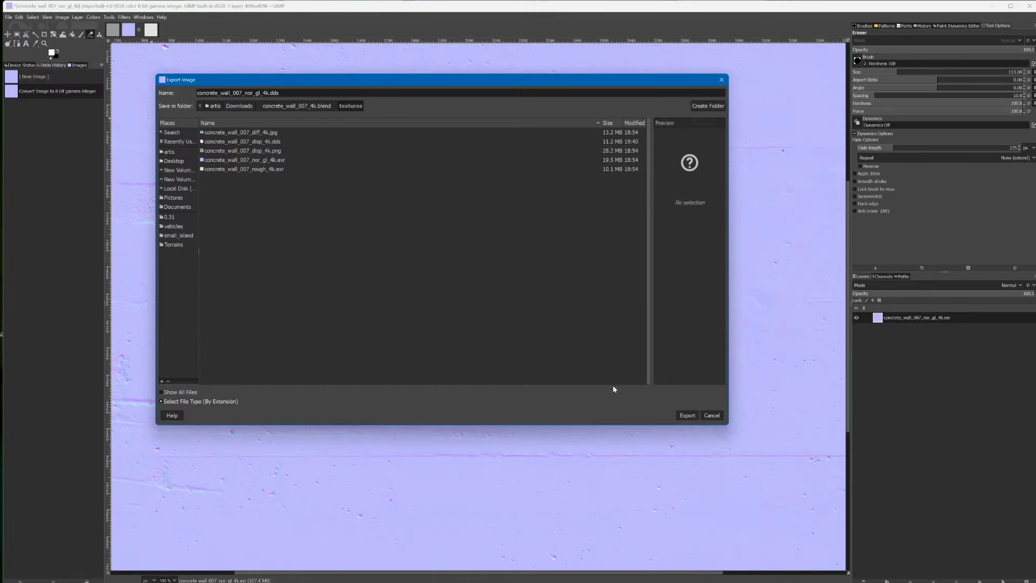
left_click(685, 416)
left_click(227, 284)
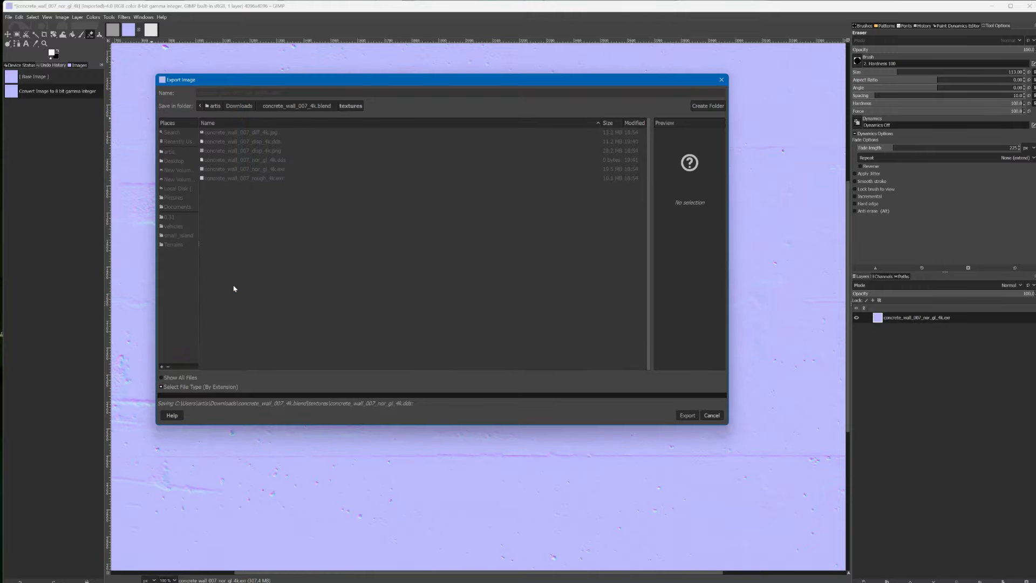
Convert the rough texture to 8-bit integer precision and export it as concrete_wall_007_rough_4k.dds in the textures folder.
left_click(151, 30)
left_click(62, 17)
mouse_move(70, 49)
left_click(173, 50)
left_click(548, 355)
left_click(8, 17)
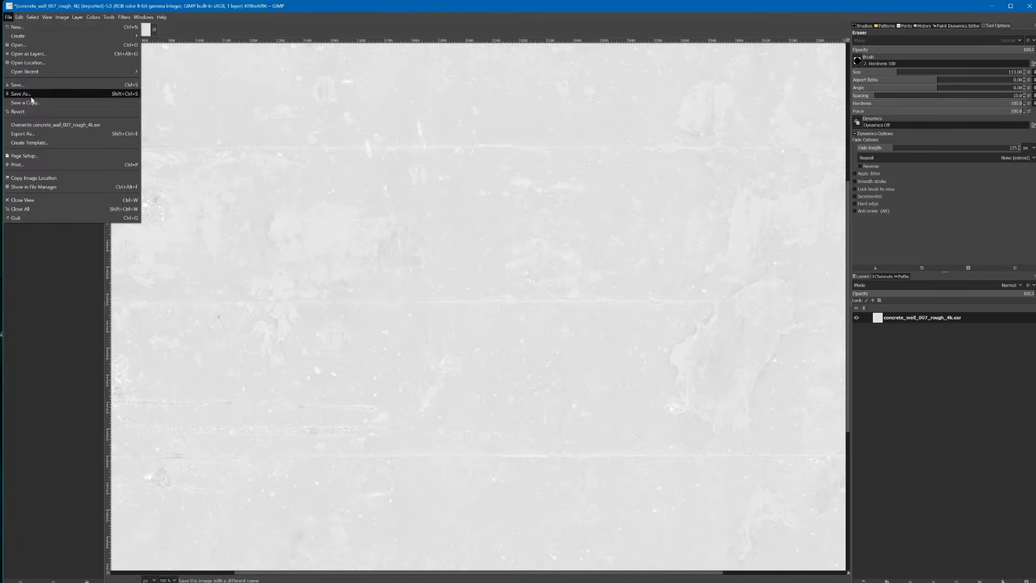
left_click(23, 133)
key("Return")
left_click(258, 315)
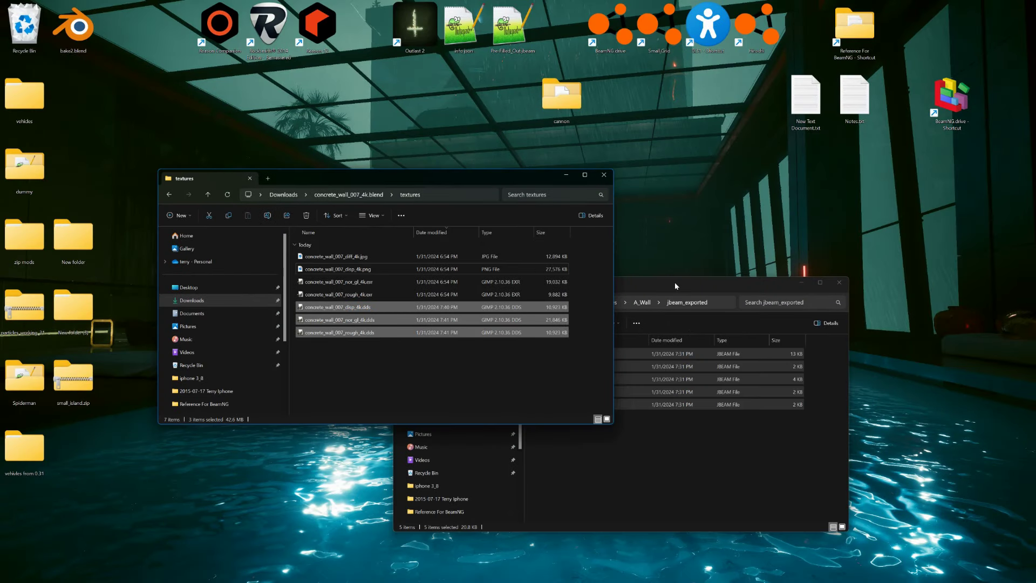
Move the disp, nor_gl and rough DDS files from the textures folder into the A_Wall folder.
right_click_drag(507, 326, 674, 461)
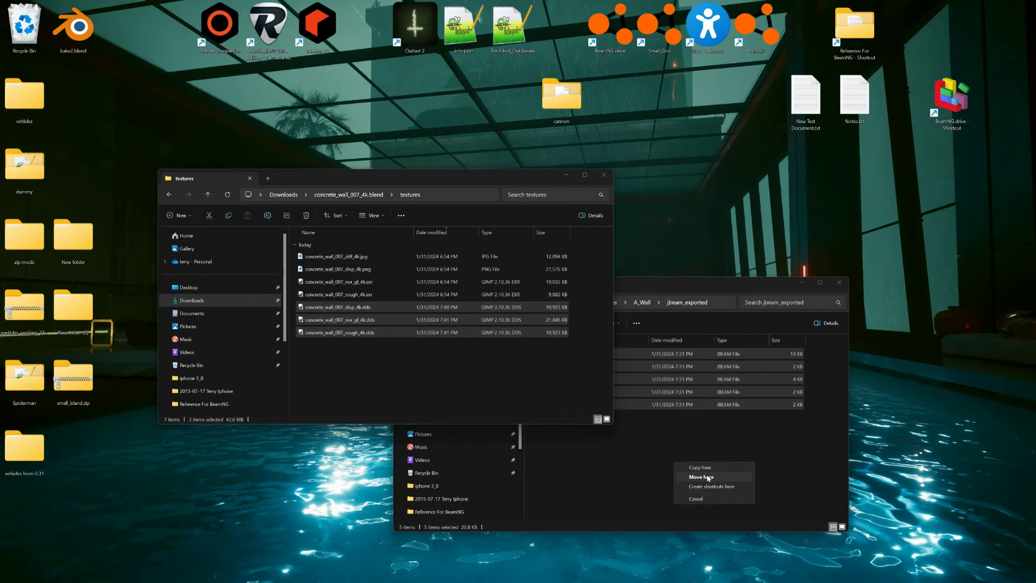
left_click(708, 478)
right_click_drag(646, 309, 646, 310)
key("ctrl+c")
key("alt+Left")
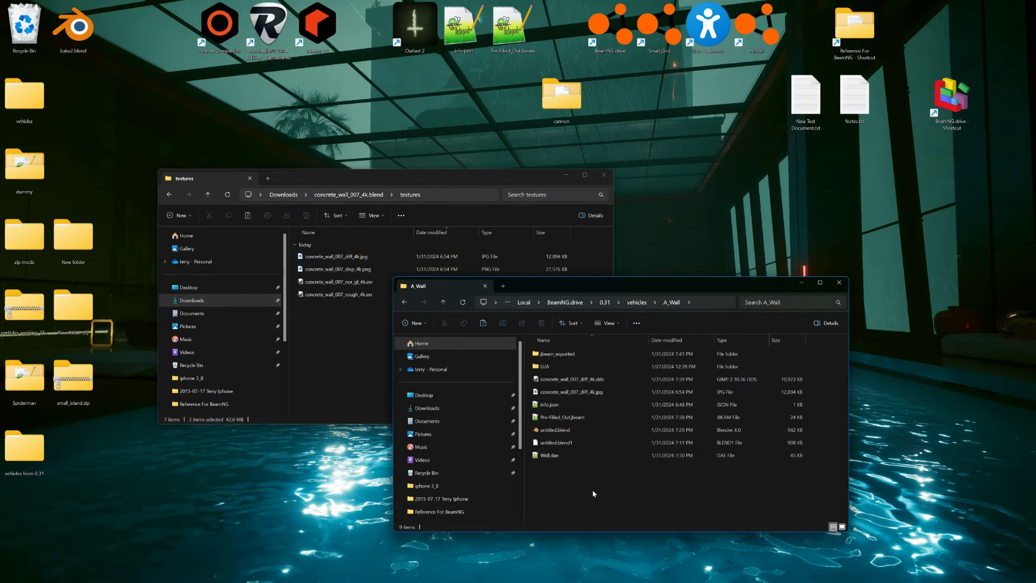
key("ctrl+v")
double_click(575, 356)
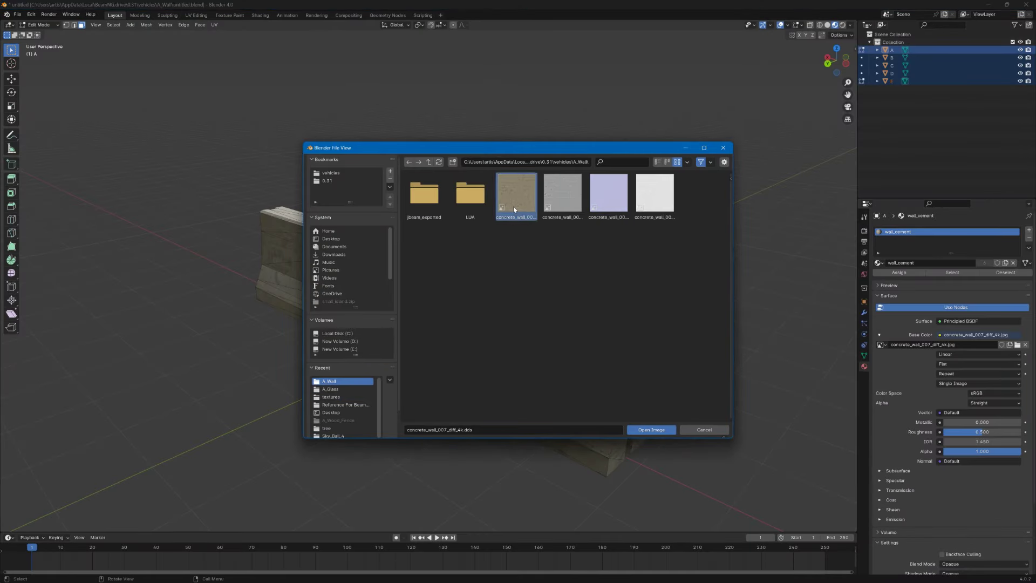
In Blender, set the wall_cement base color image to concrete_wall_007_diff_4k.dds, export the model as Collada, and close the textures folder.
double_click(513, 206)
left_click(17, 14)
mouse_move(33, 132)
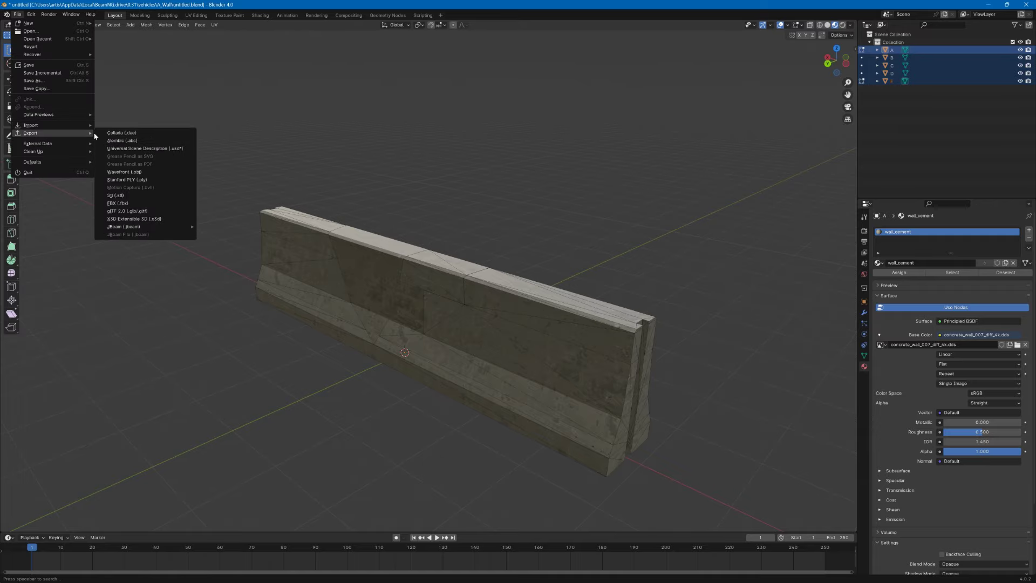
left_click(129, 135)
left_click(650, 430)
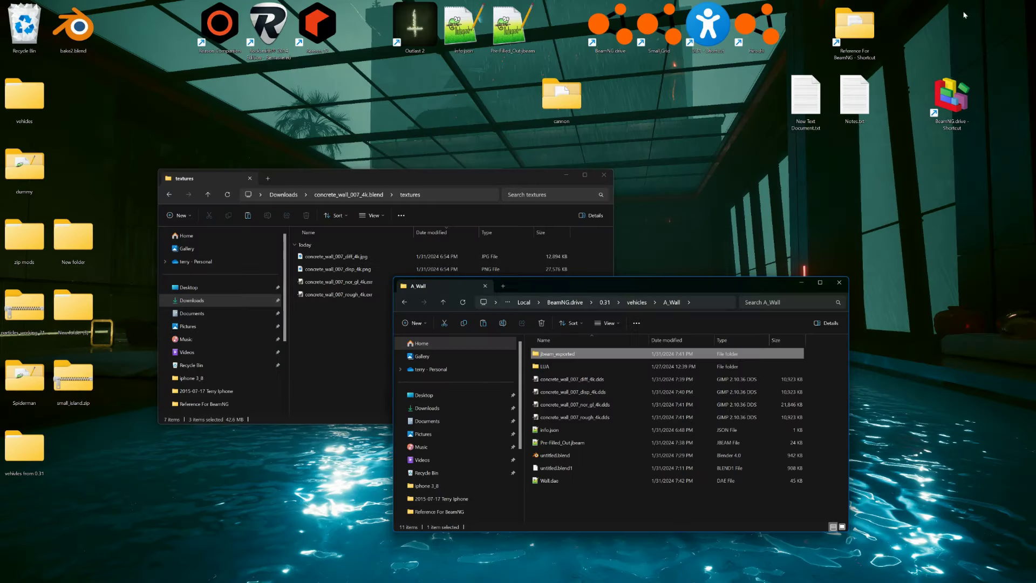
left_click(604, 175)
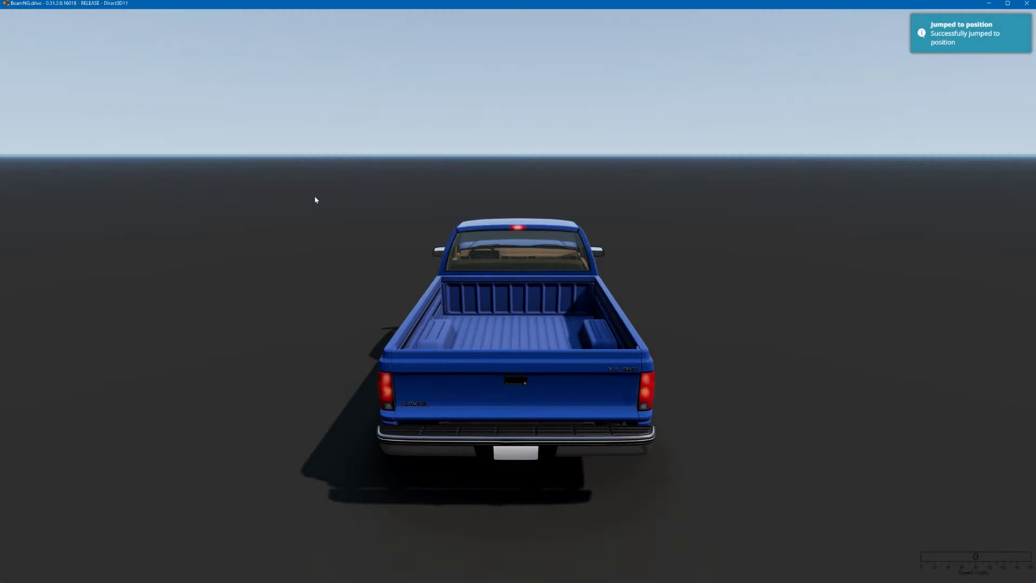
In BeamNG.drive, spawn the concrete wall and pull its loose chunks around to test how they break away.
key("ctrl+e")
double_click(335, 88)
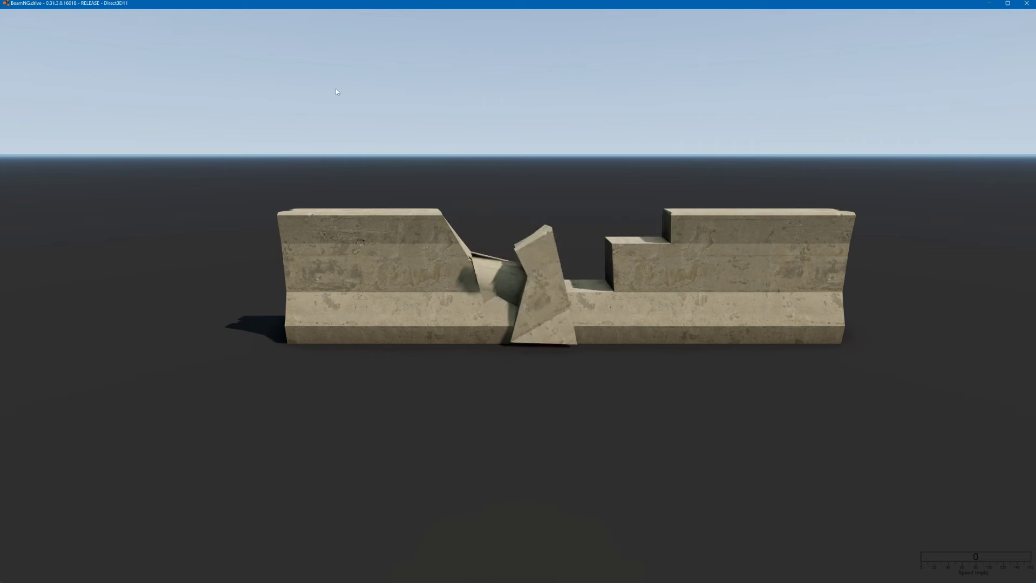
left_click_drag(532, 240, 597, 173, "ctrl")
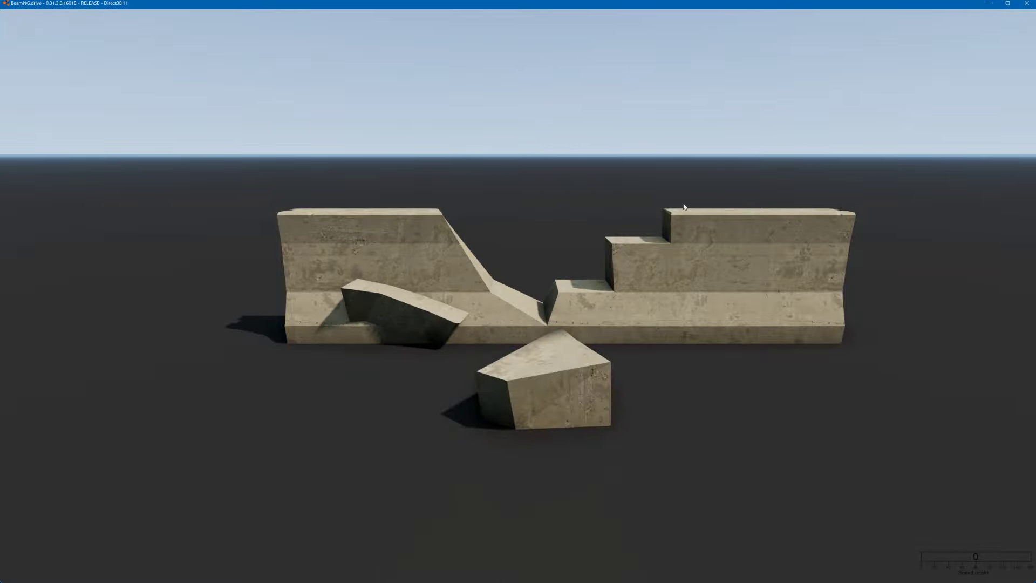
left_click_drag(559, 336, 592, 234, "ctrl")
In Notepad++, set beamDamp to 1200.0 and beamDeform to "10000" at the start of the beams section in Pre-Filled_Out.jbeam.
key("alt+Tab")
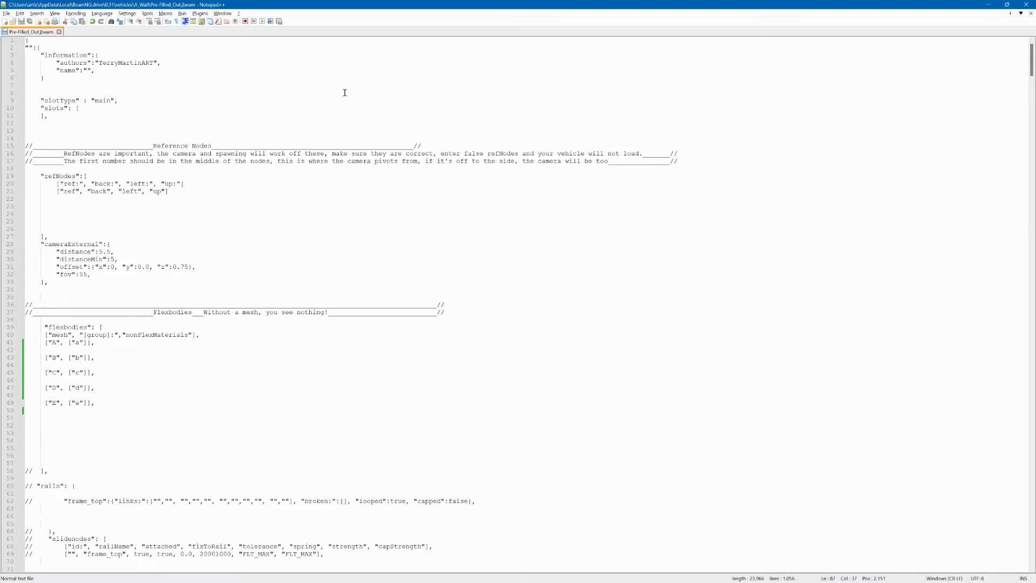
left_click_drag(1030, 67, 1028, 193)
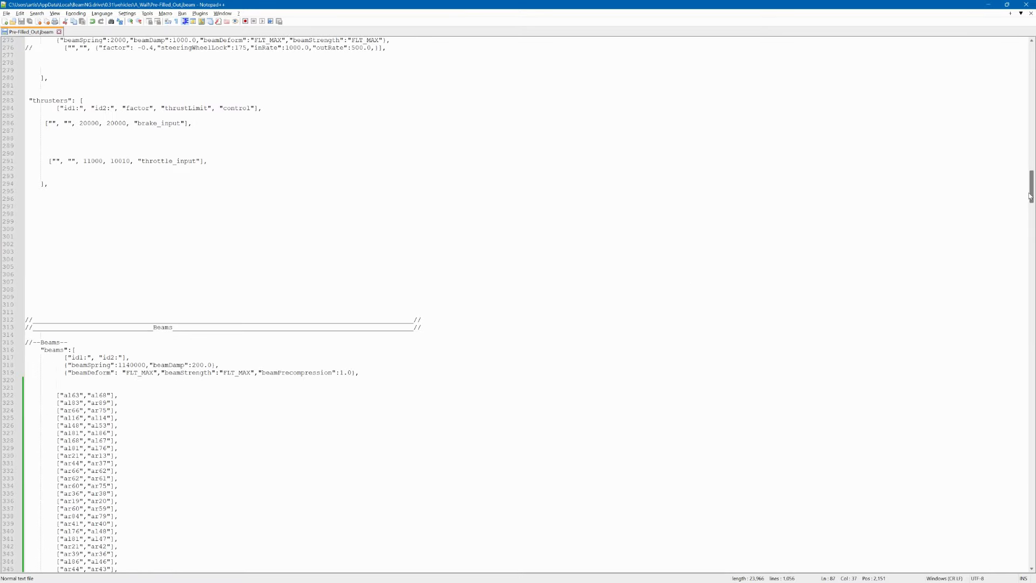
left_click(193, 365)
type("1")
double_click(150, 373)
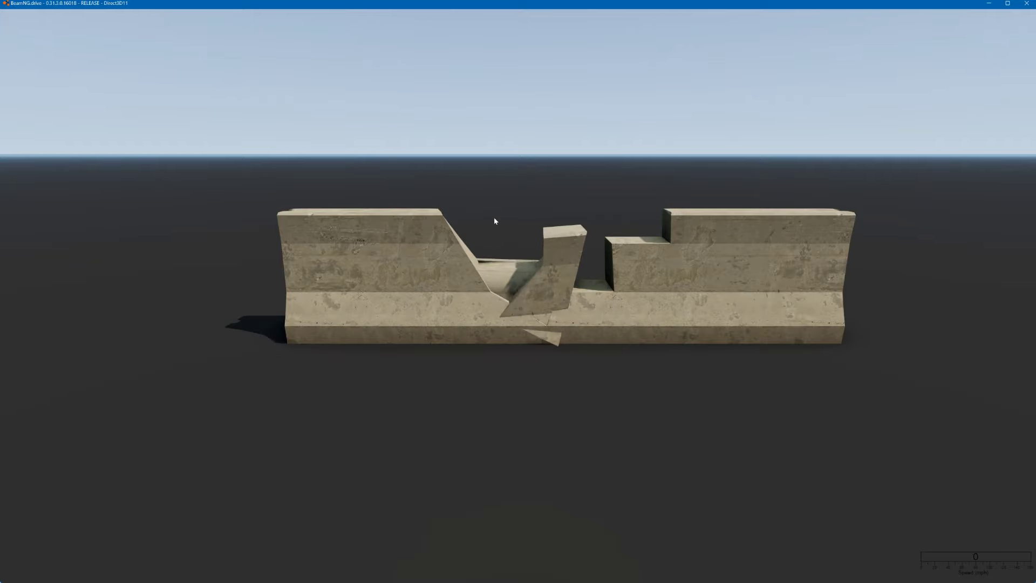
Return to BeamNG.drive, pull the wall's loose chunks by their nodes and inspect their collision triangles.
scroll(558, 339, "up", 5)
left_click_drag(558, 340, 44, 393, "ctrl")
right_click_drag(546, 282, 424, 259, "ctrl")
scroll(423, 394, "up", 3, "ctrl")
left_click_drag(423, 394, 559, 266, "ctrl")
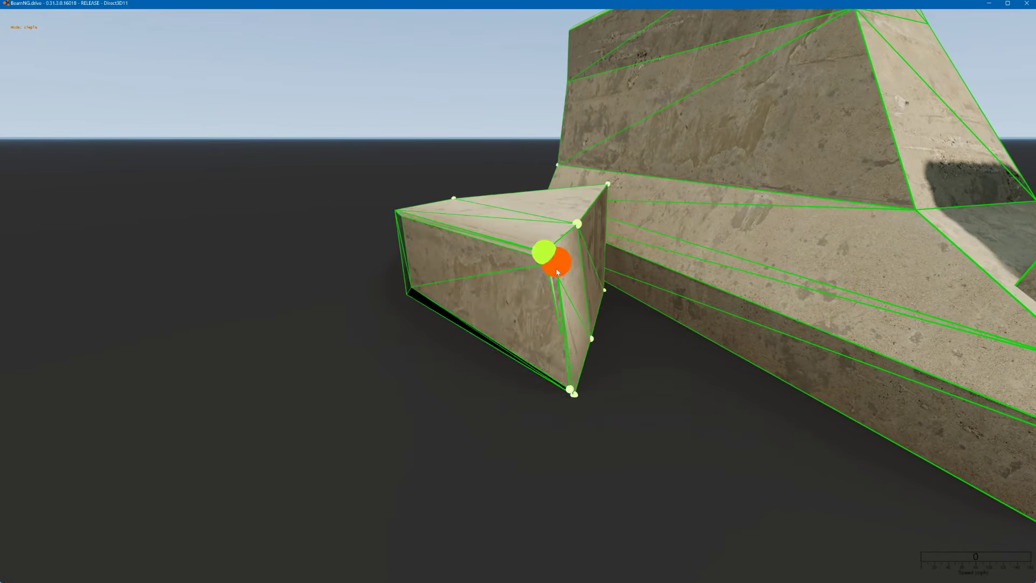
right_click_drag(604, 292, 798, 290)
key("s")
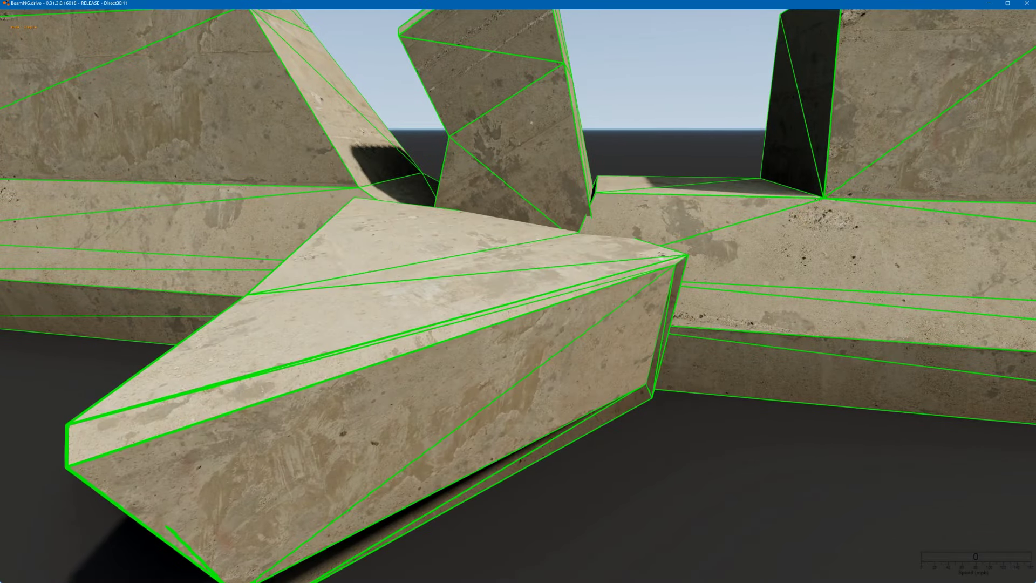
right_click_drag(617, 318, 766, 162)
Reset the wall, pause the simulation and examine the node names along the chunk seams on its upper edge.
key("r")
key("j")
key("w")
left_click_drag(507, 175, 518, 189, "ctrl")
right_click_drag(518, 189, 378, 172)
key("r")
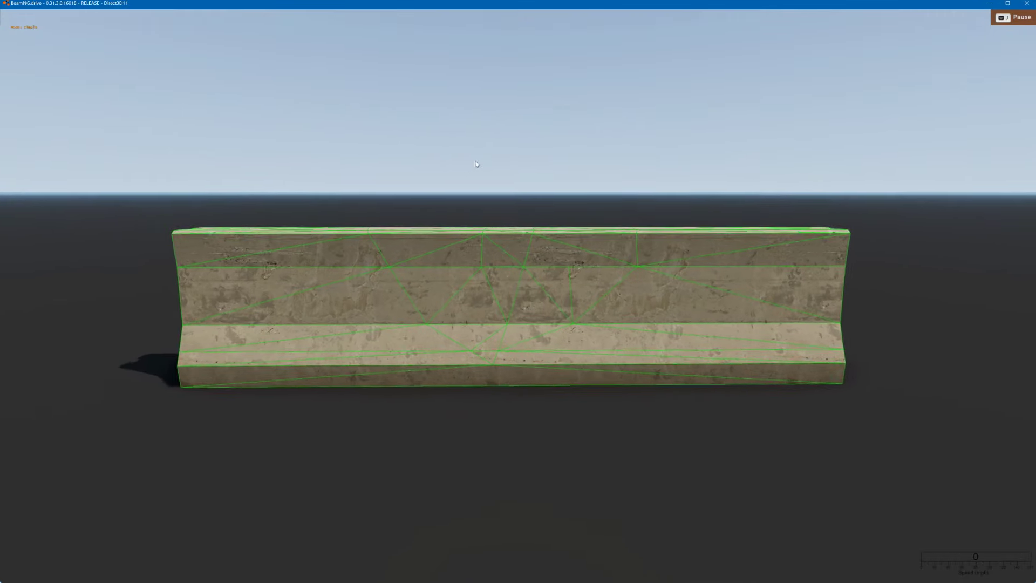
right_click_drag(539, 264, 566, 228)
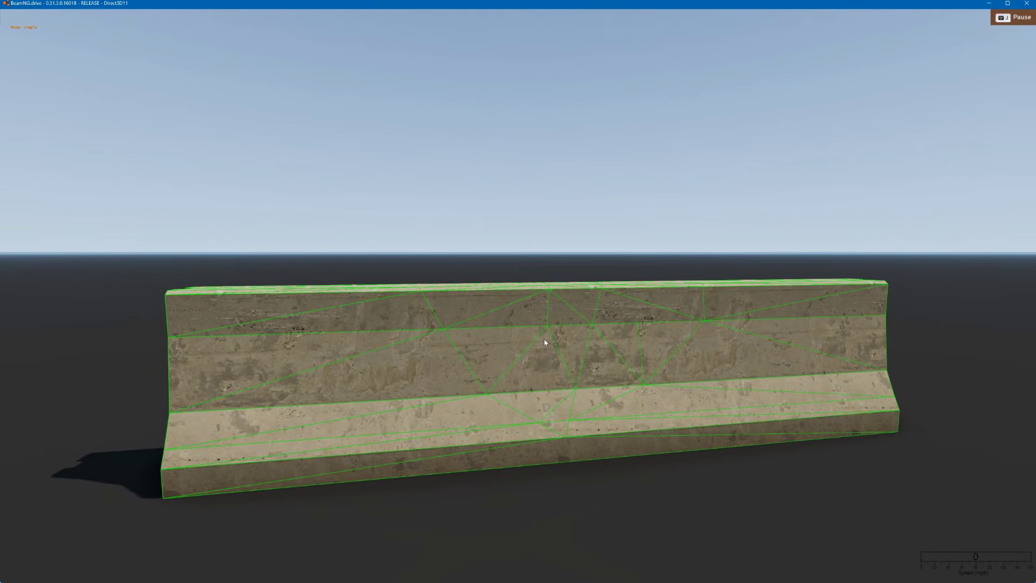
scroll(441, 329, "up", 5)
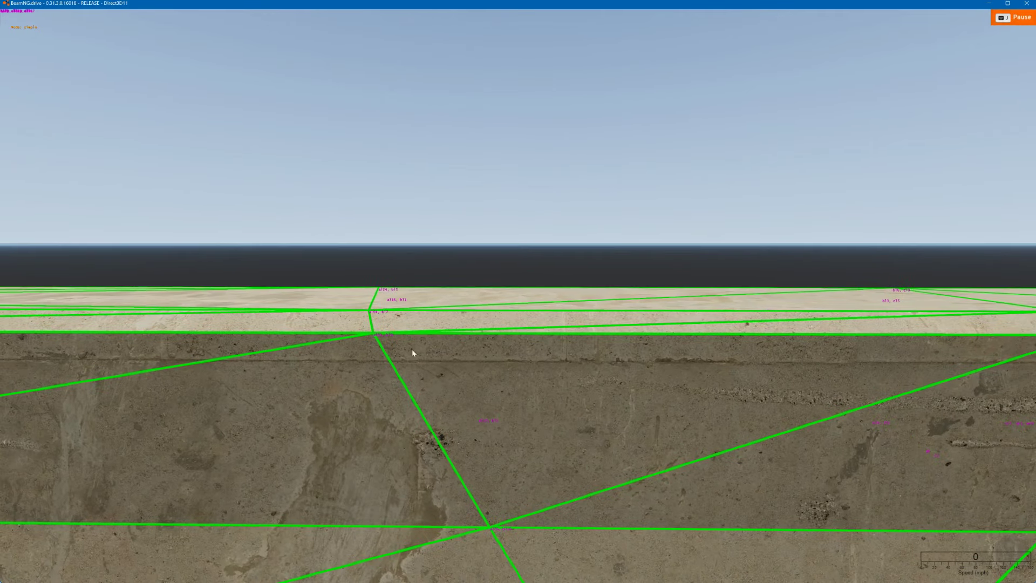
right_click_drag(412, 350, 391, 367)
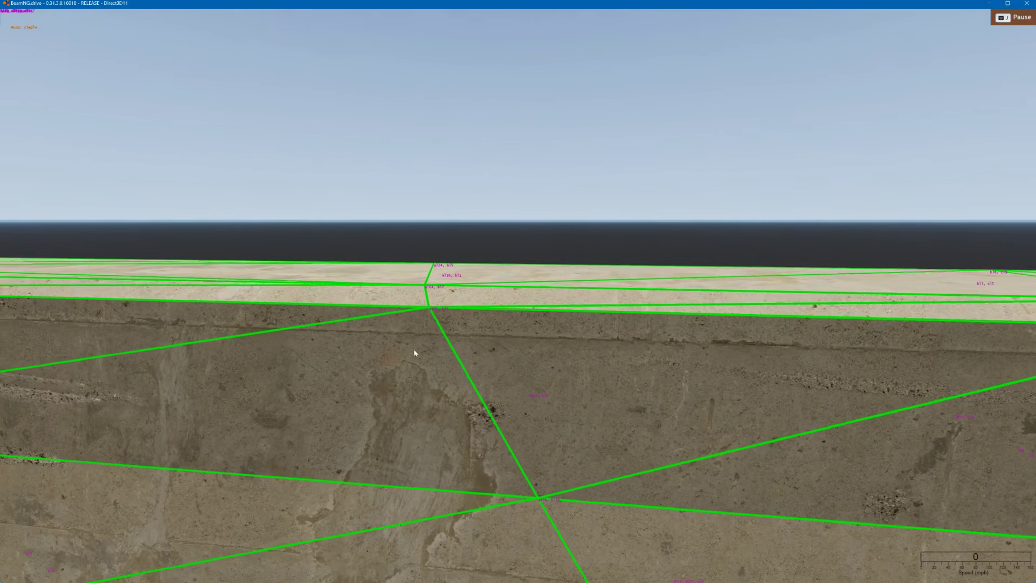
scroll(413, 347, "up", 2)
scroll(391, 315, "down", 1)
right_click_drag(390, 316, 402, 307)
scroll(474, 305, "down", 1)
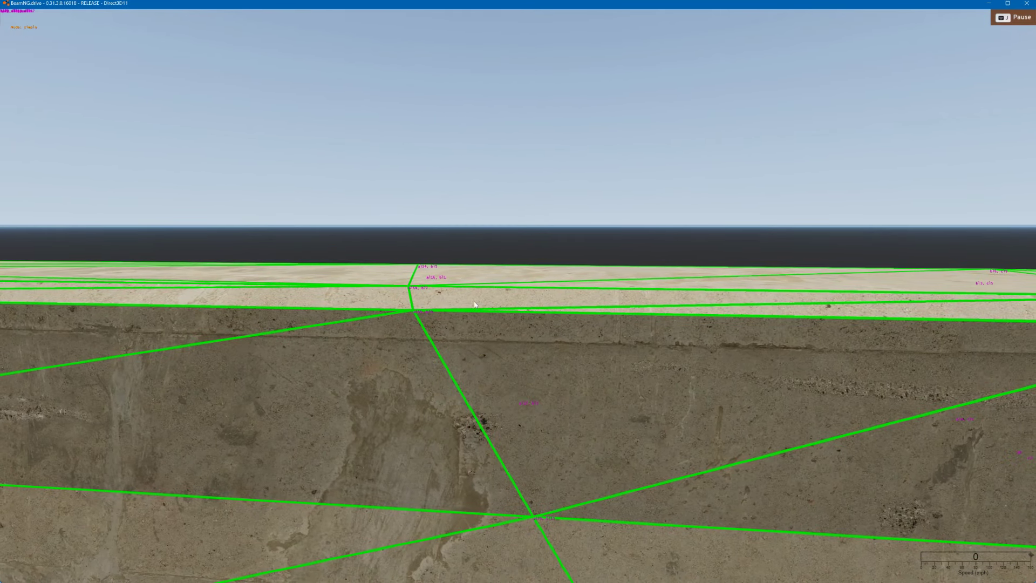
Open Pre-Filled_Out.jbeam in NodeBEAM Editor and raise the group b nodes by 10 in Z to separate that chunk from the wall.
key("alt+Tab")
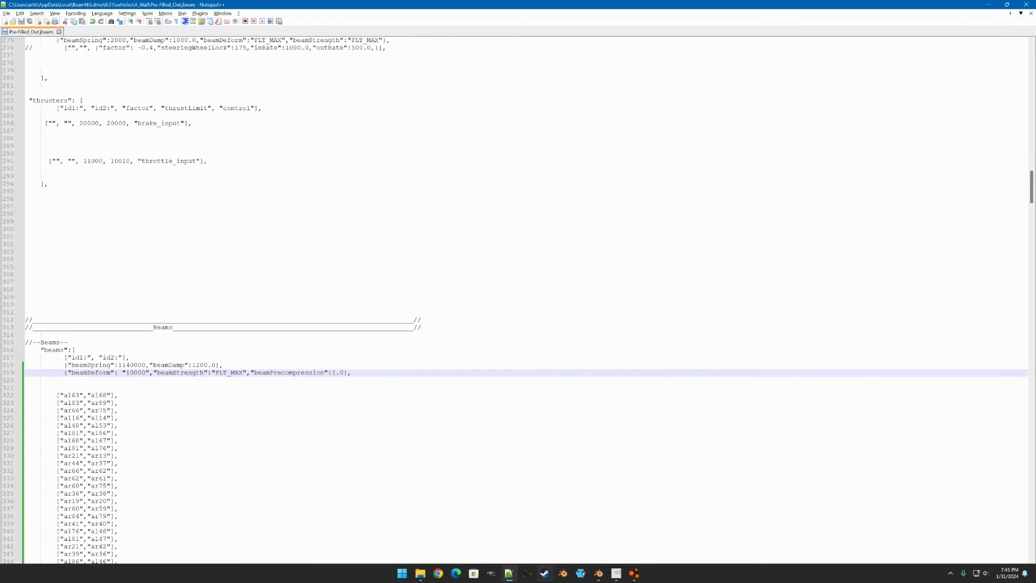
left_click(421, 578)
left_click_drag(598, 288, 719, 334)
left_click_drag(677, 492, 545, 294)
left_click(658, 175)
left_click_drag(187, 89, 186, 160)
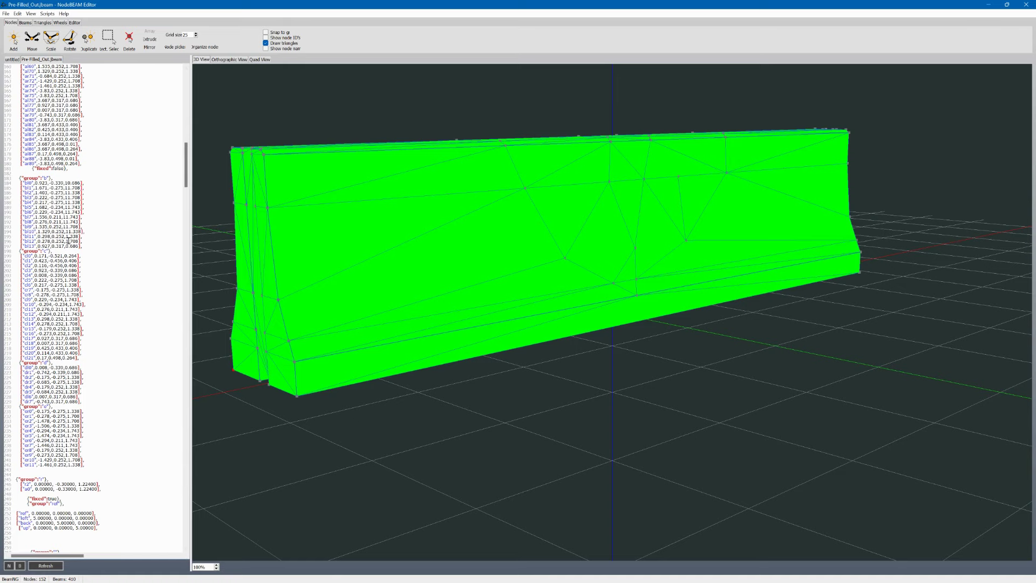
scroll(564, 192, "down", 5)
middle_click_drag(564, 192, 626, 215)
In the empty breakable-beam section, add single beams joining node bl0 to cl3 and bl13 to cl17.
left_click(25, 23)
scroll(91, 318, "down", 5)
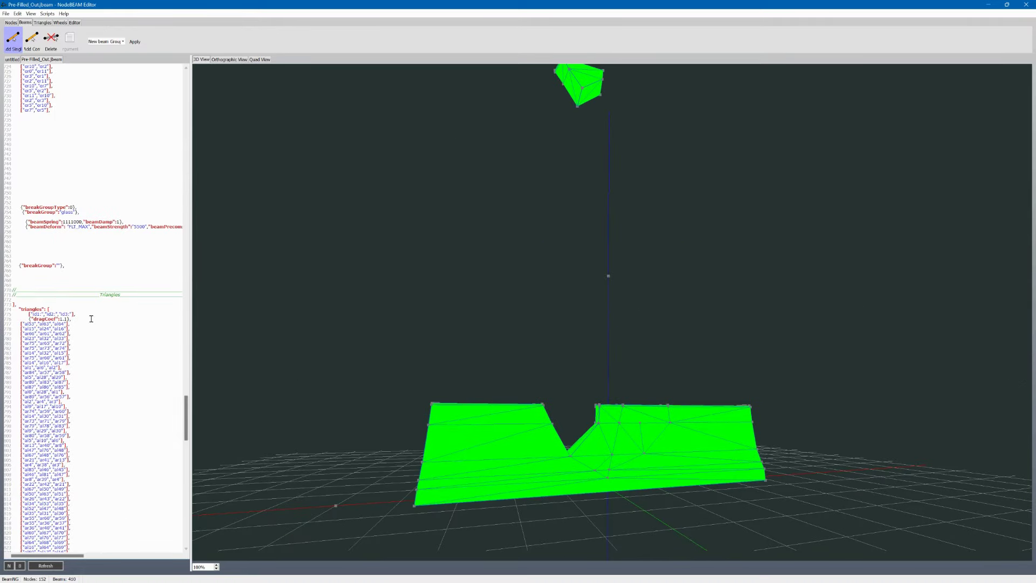
left_click_drag(597, 318, 567, 102)
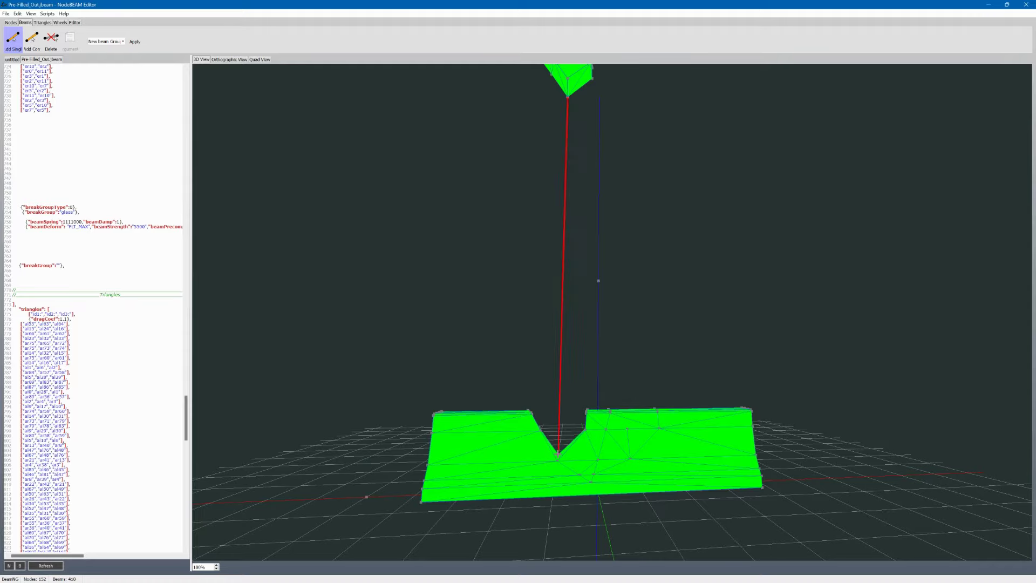
left_click(558, 454)
left_click(567, 79)
left_click(557, 461)
middle_click_drag(544, 361, 542, 328)
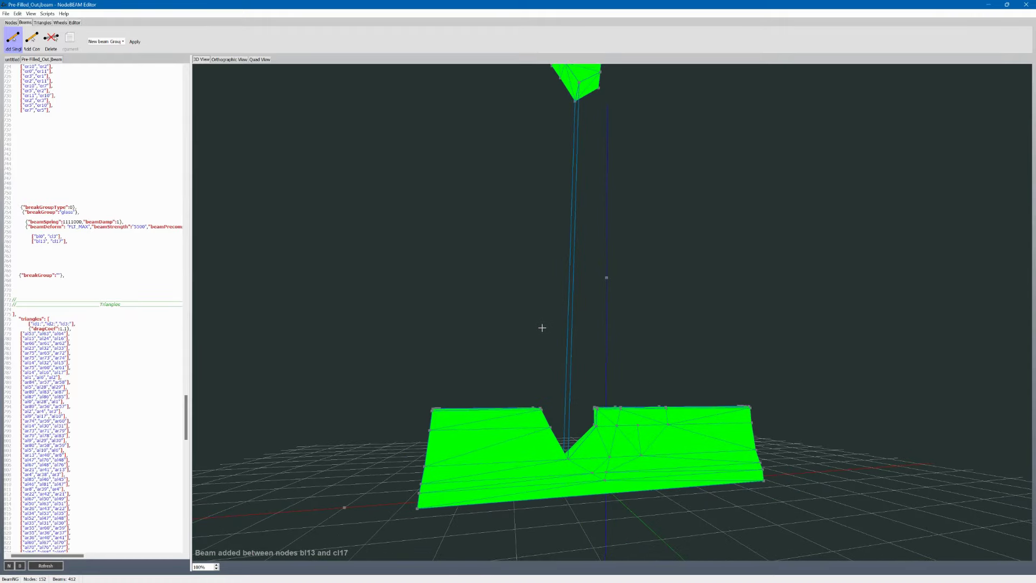
Add two beams between group a nodes and the raised chunk, including one from al17 to bl2.
scroll(542, 327, "down", 1)
left_click(555, 418)
left_click(563, 95)
middle_click_drag(513, 121, 574, 119)
left_click(540, 413)
left_click(537, 87)
scroll(703, 120, "down", 1)
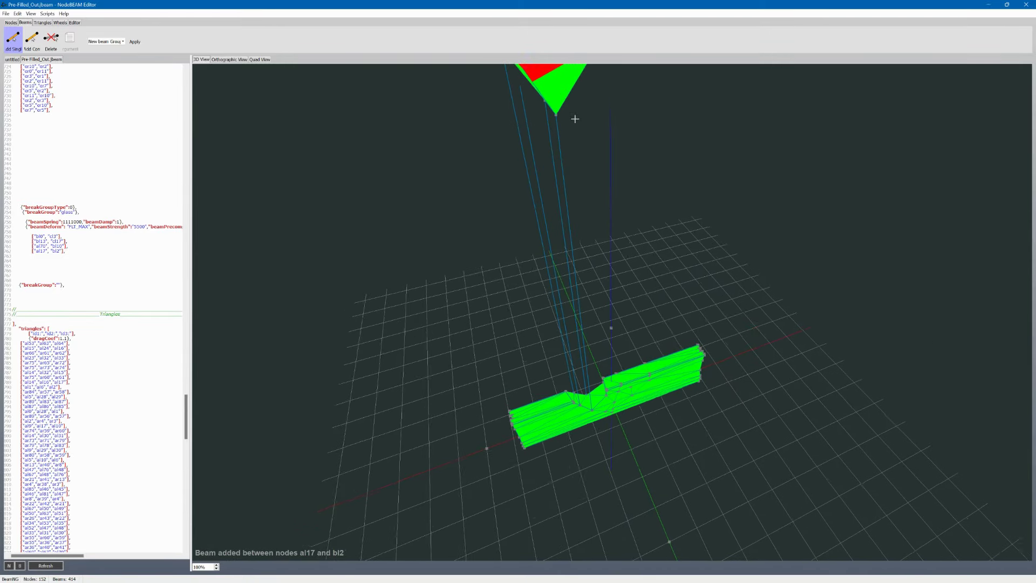
Add beams joining node al69 on the wall to bl9 and bl7 on the raised chunk.
left_click_drag(575, 119, 520, 130)
left_click(580, 397)
left_click(580, 397)
left_click(519, 126)
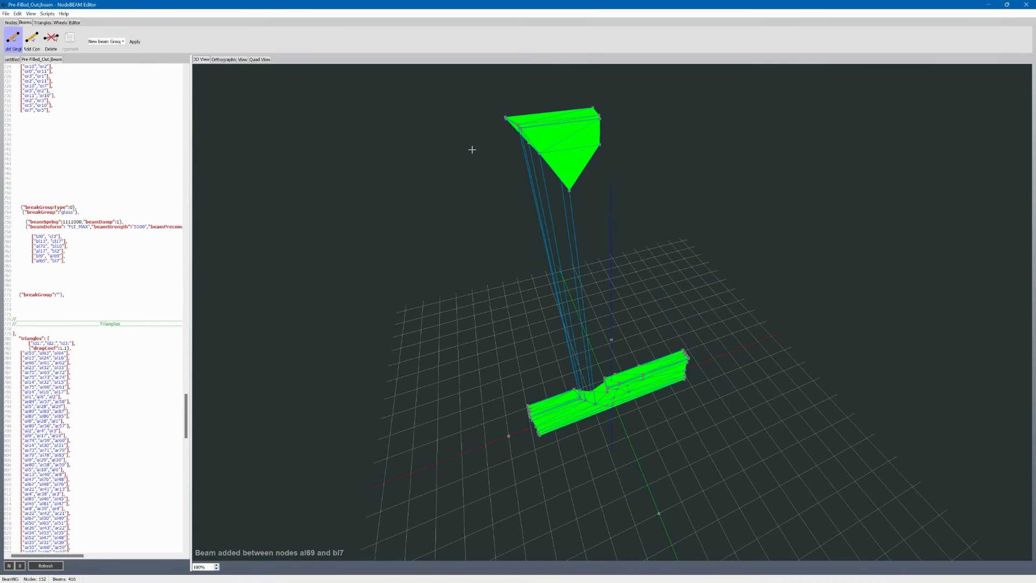
Add a beam between nodes al24 and bl5, and remove the stray bl5–bl1 beam.
middle_click_drag(472, 148, 543, 152)
left_click(718, 90)
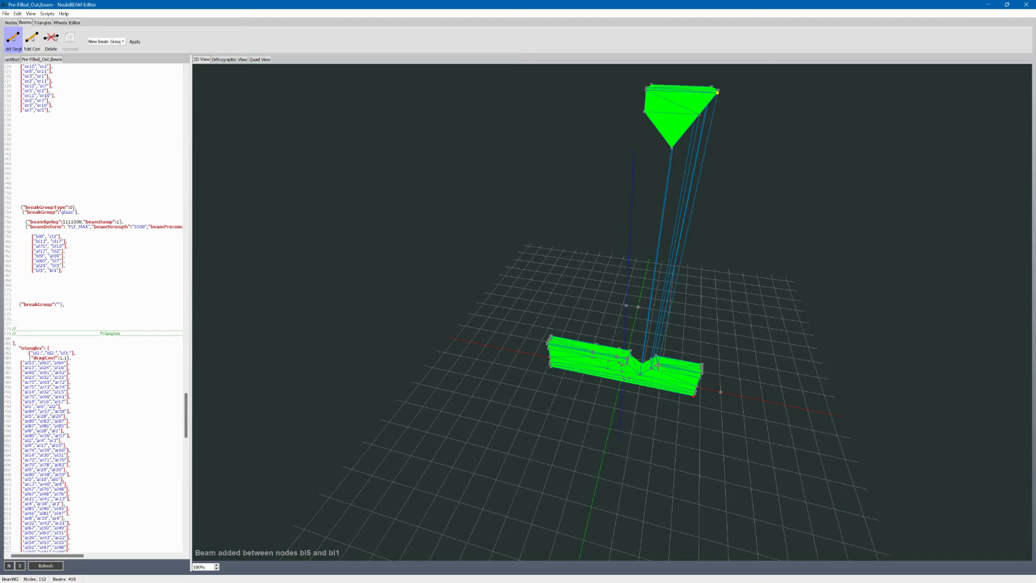
key("Delete")
left_click(46, 565)
Add a beam between node bl1 on the raised piece and node al16 on the wall.
left_click_drag(807, 146, 674, 84)
left_click(674, 86)
left_click(667, 100)
left_click(636, 414)
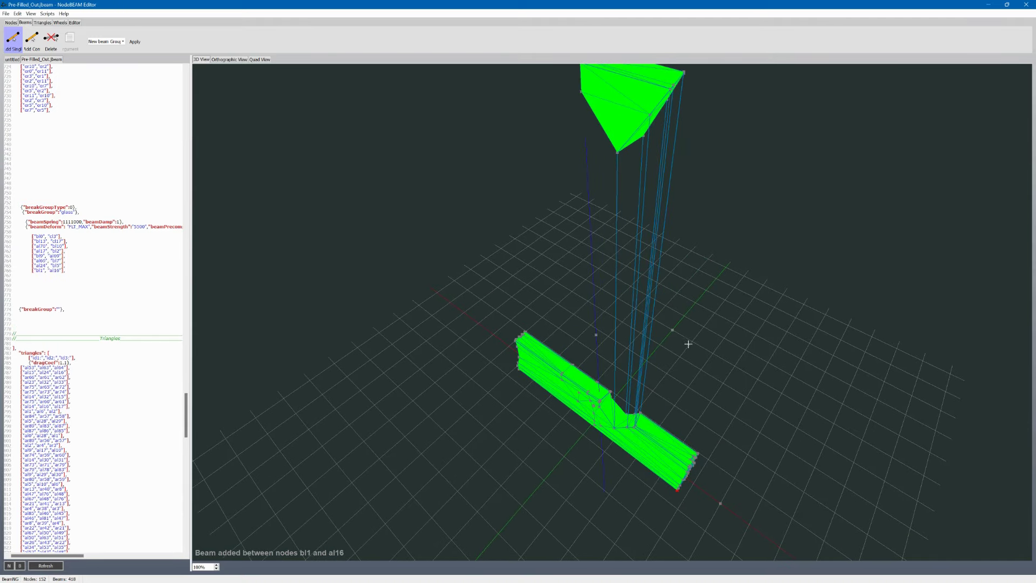
Connect the raised group b piece to group c with beams bl4–cl6 and cl13–bl11.
middle_click_drag(686, 344, 717, 320)
left_click_drag(717, 320, 698, 310)
left_click_drag(688, 142, 760, 155)
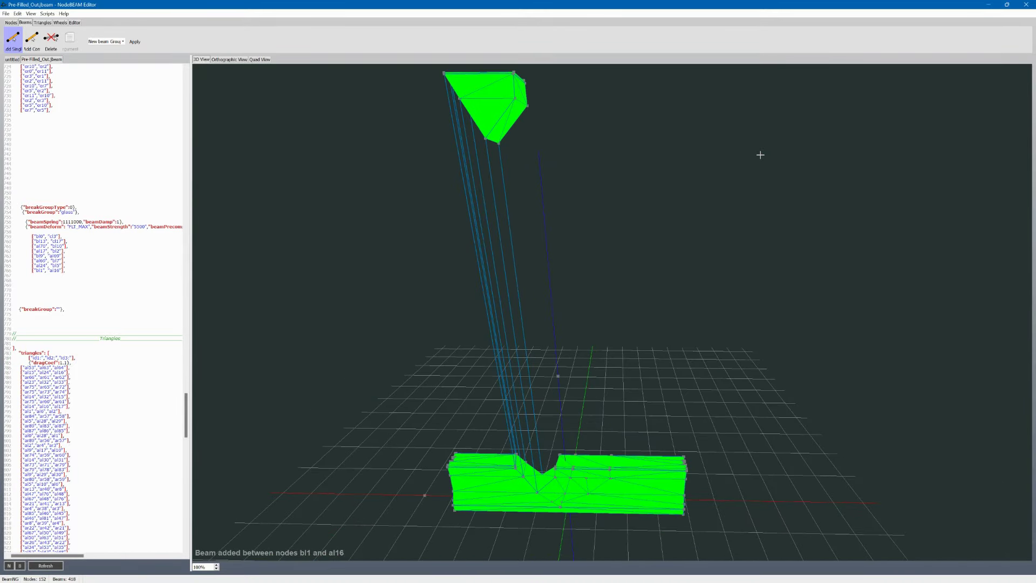
middle_click_drag(760, 154, 496, 188)
left_click(600, 108)
left_click(601, 485)
left_click(607, 497)
left_click(607, 93)
Add the remaining beams between groups b and c: bl12–cl14, cl11–bl8 and bl3–cl9.
middle_click_drag(659, 102, 556, 203)
left_click(585, 111)
left_click(567, 451)
middle_click_drag(571, 440, 540, 445)
left_click(533, 455)
left_click(491, 142)
middle_click_drag(534, 265, 692, 112)
scroll(701, 331, "up", 3)
scroll(751, 469, "up", 2)
scroll(751, 469, "down", 3)
middle_click_drag(679, 272, 537, 305)
left_click(649, 457)
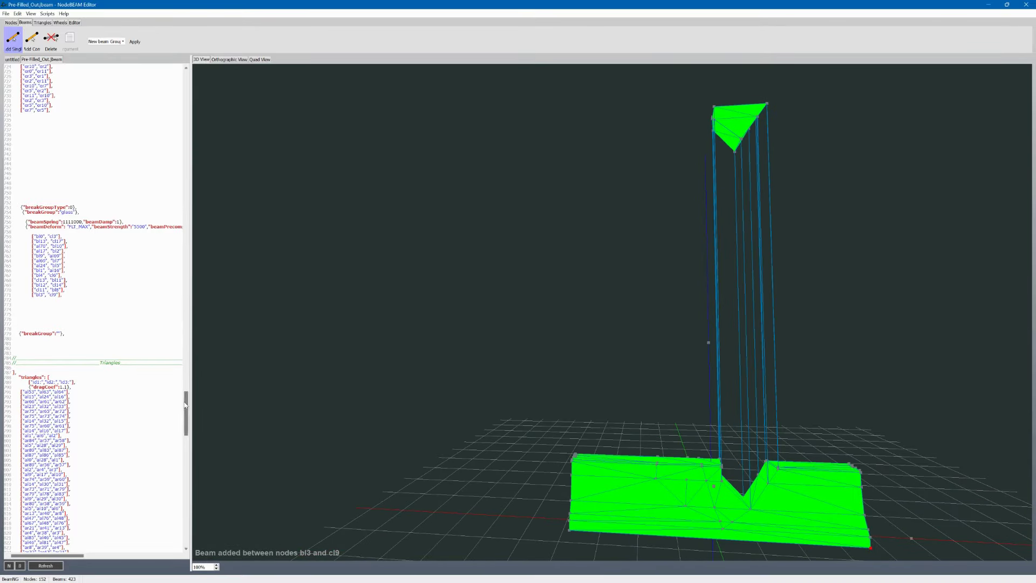
Move the group b nodes back down by 10 in Z in the node list and refresh the model.
left_click_drag(185, 404, 180, 198)
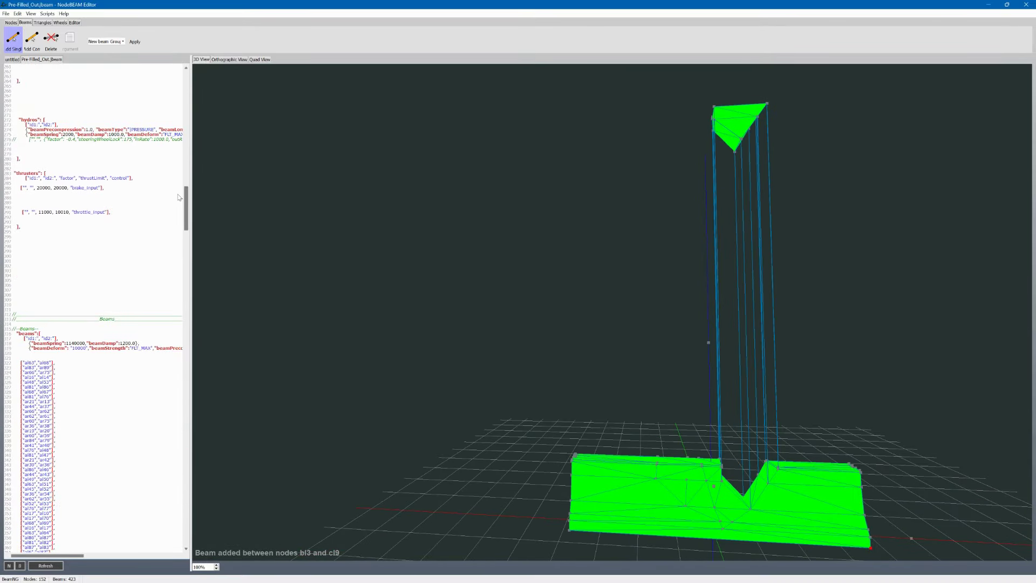
scroll(74, 233, "up", 10)
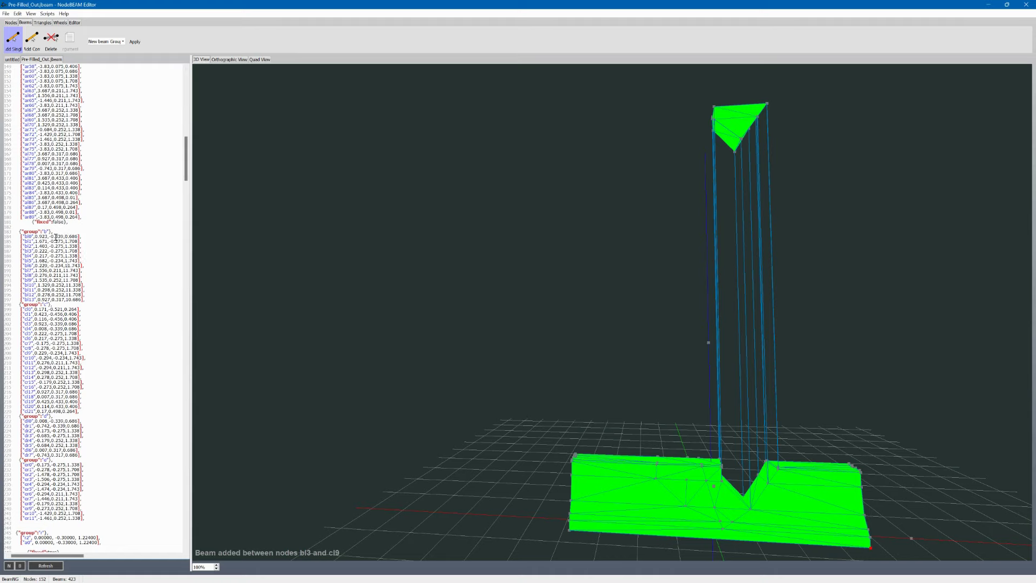
left_click(51, 566)
Raise the group d nodes by 10 in Z in the node list to separate that piece from the wall.
middle_click_drag(685, 272, 666, 287)
left_click_drag(186, 148, 187, 152)
scroll(186, 152, "down", 4)
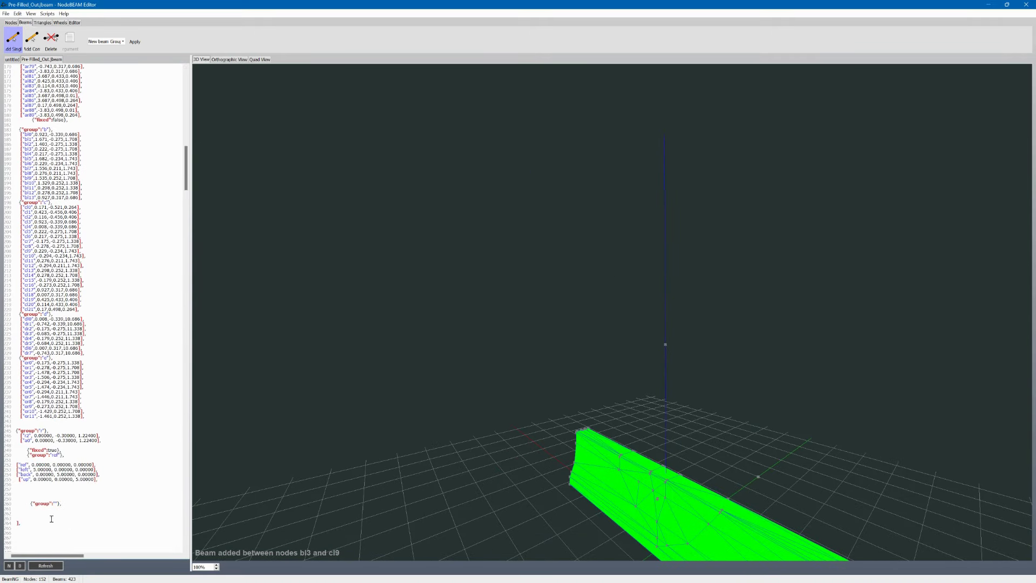
middle_click_drag(377, 359, 400, 340)
Widen the code area, rename the glass break group to wall1, and add a wall2 break group below its beams.
left_click_drag(185, 162, 185, 404)
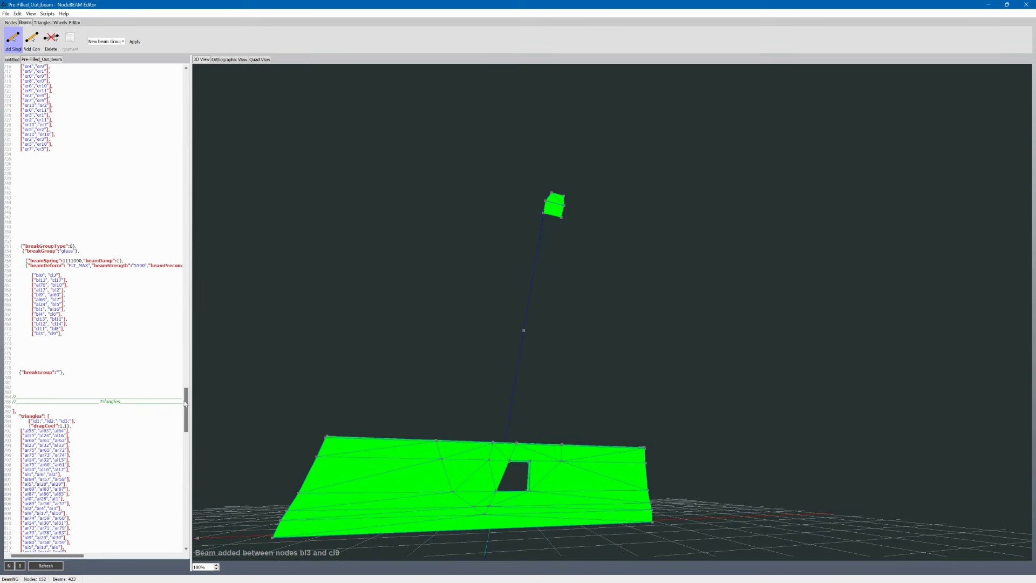
left_click_drag(191, 345, 296, 302)
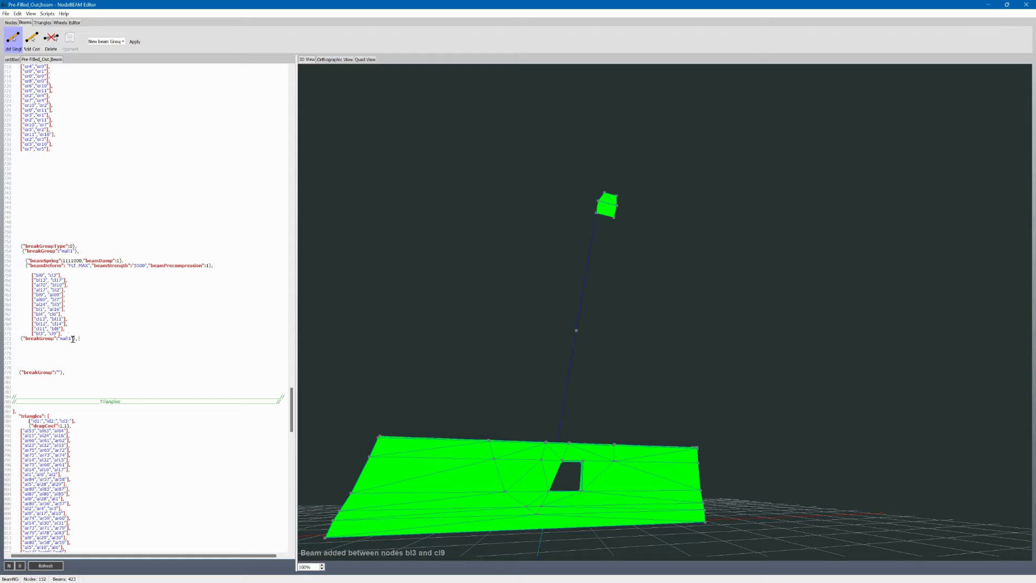
key("Up")
key("Return")
left_click_drag(68, 343, 71, 343)
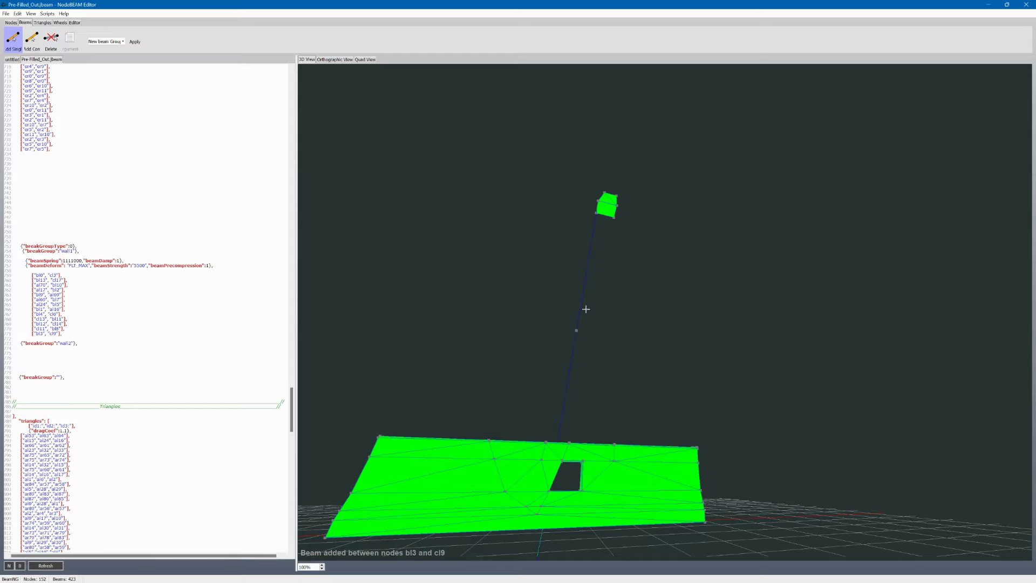
Connect the raised group d piece to neighbouring nodes with wall2 beams, including ar71–dr5, dr7–ar79, dr1–ar12 and ar18–dr3.
left_click(46, 565)
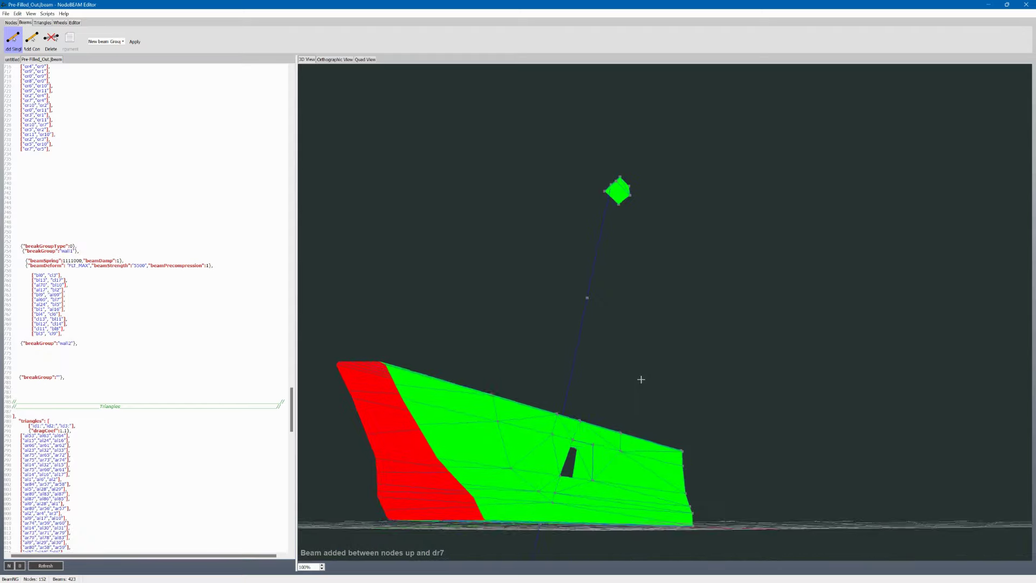
left_click(591, 479)
middle_click_drag(591, 480, 701, 345)
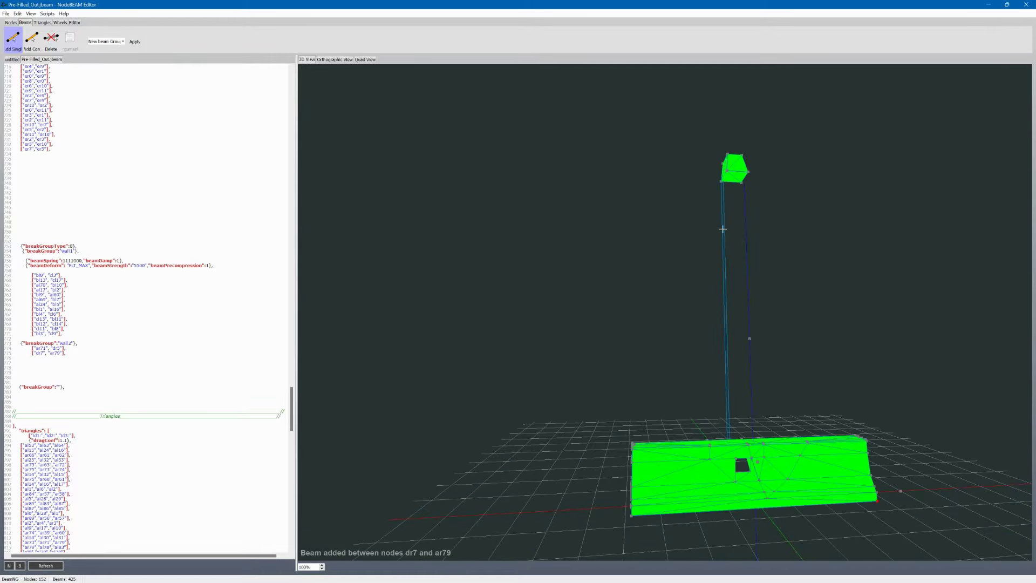
left_click(736, 456)
left_click(727, 155)
middle_click_drag(768, 155, 873, 426)
left_click(751, 476)
left_click(740, 164)
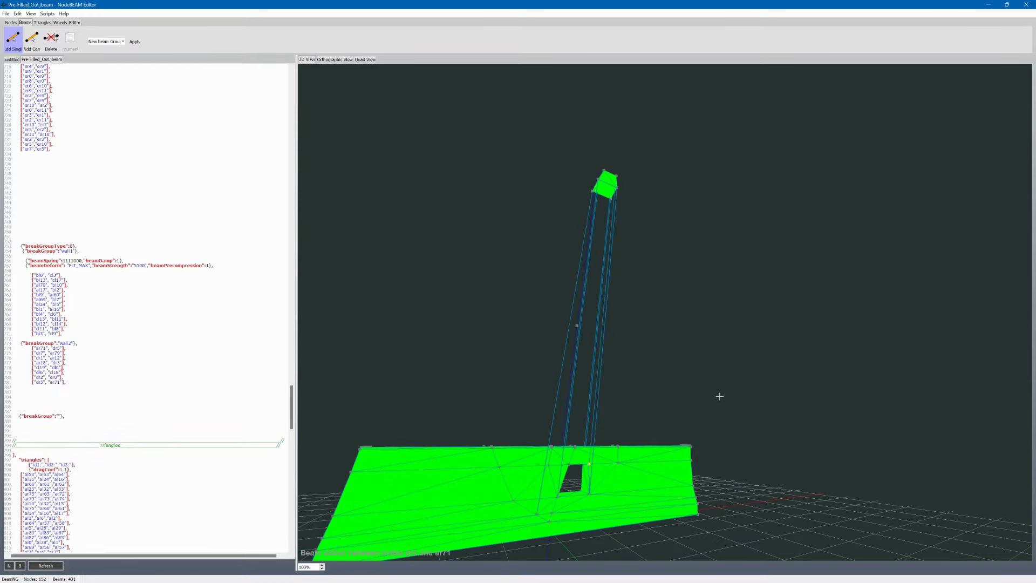
Move the group d nodes back down by 10 in Z and raise the group e nodes by 10.
scroll(282, 330, "up", 10)
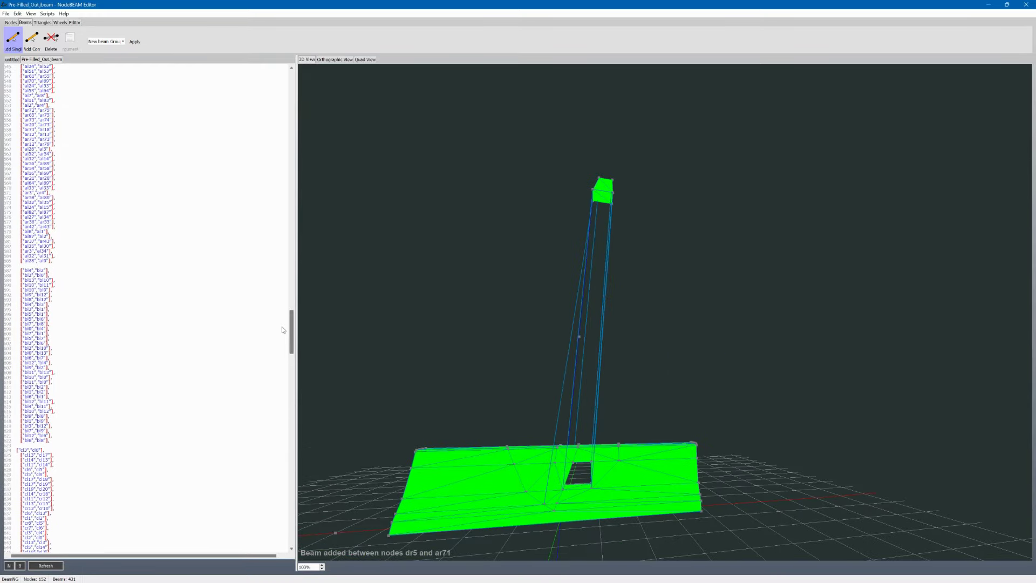
scroll(281, 329, "up", 20)
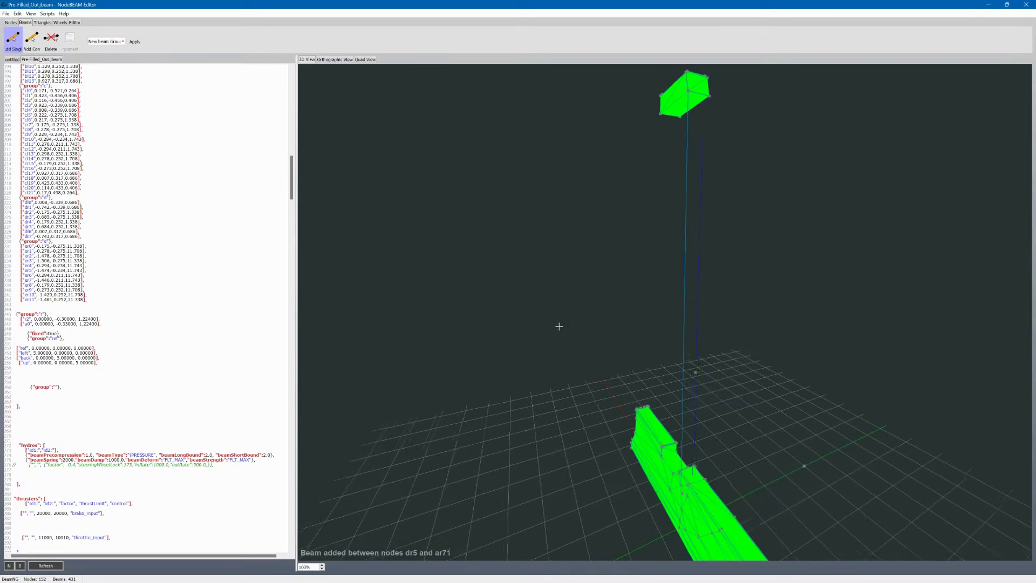
scroll(292, 207, "down", 3)
Add a wall3 break group with blank lines beneath the wall2 beams.
left_click_drag(292, 207, 265, 412)
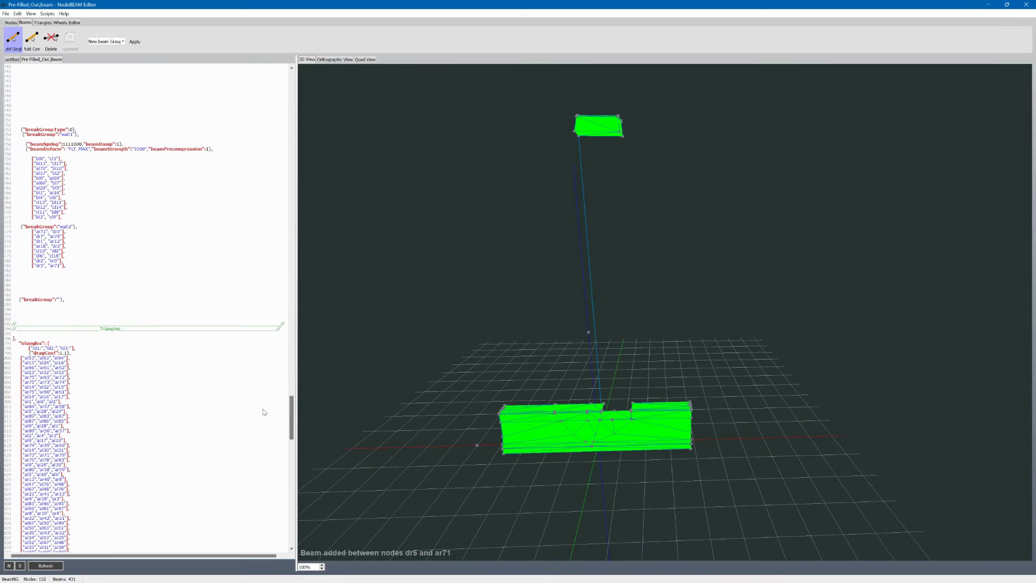
left_click(18, 285)
key("Return")
key("Return")
key("Return")
key("Return")
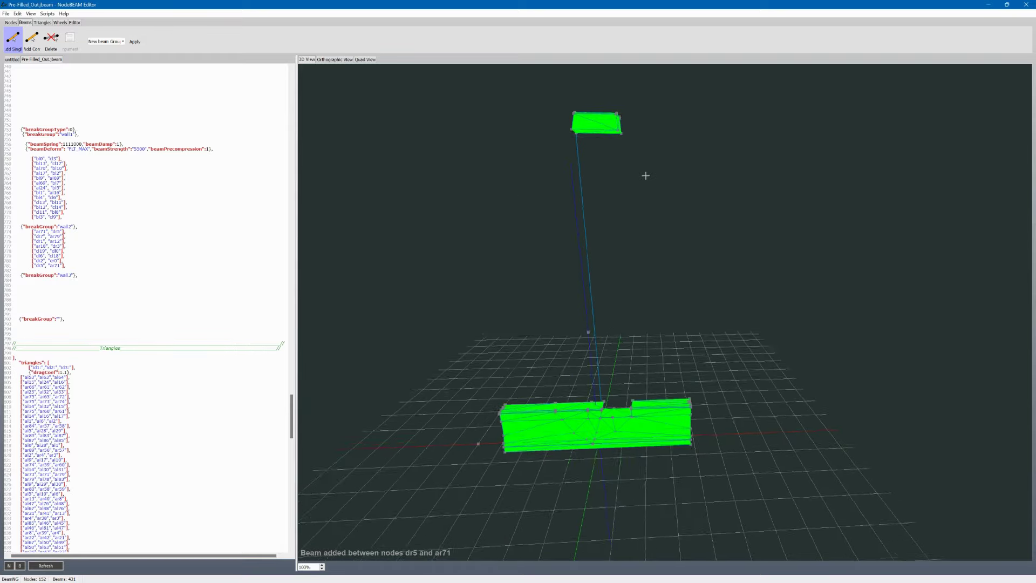
Add wall3 beams between ar73–er11, er3–ar20, er8–dr4, er7–ar65 and ar72–er10.
left_click(631, 442)
left_click(623, 131)
left_click(616, 137)
left_click(624, 424)
middle_click_drag(625, 423, 678, 385)
left_click(733, 435)
middle_click_drag(733, 435, 617, 399)
left_click(609, 483)
middle_click_drag(609, 483, 625, 205)
left_click(626, 344)
left_click(571, 94)
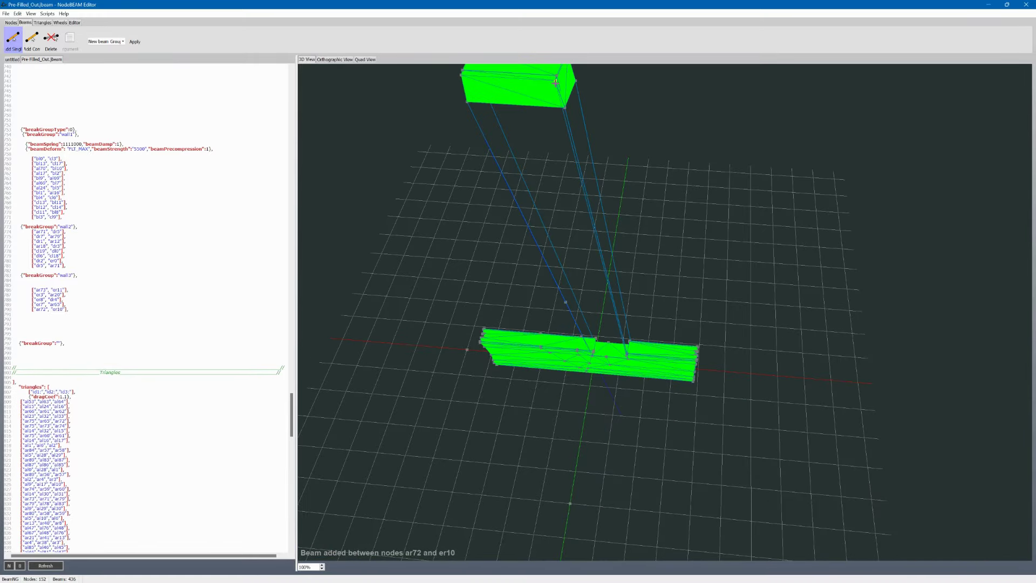
Add wall3 beams between er2–ar19 and ar25–er5.
middle_click_drag(571, 95, 518, 227)
left_click(690, 127)
left_click(712, 485)
middle_click_drag(711, 485, 707, 277)
left_click(706, 364)
left_click(767, 120)
Connect the raised group e piece to group c with beams er1–cr8, cr10–er4 and er9–cr16.
middle_click_drag(767, 119, 821, 116)
left_click(754, 132)
left_click(796, 503)
middle_click_drag(796, 502, 855, 197)
left_click(735, 440)
left_click(839, 127)
middle_click_drag(839, 127, 562, 186)
left_click(583, 174)
left_click(523, 481)
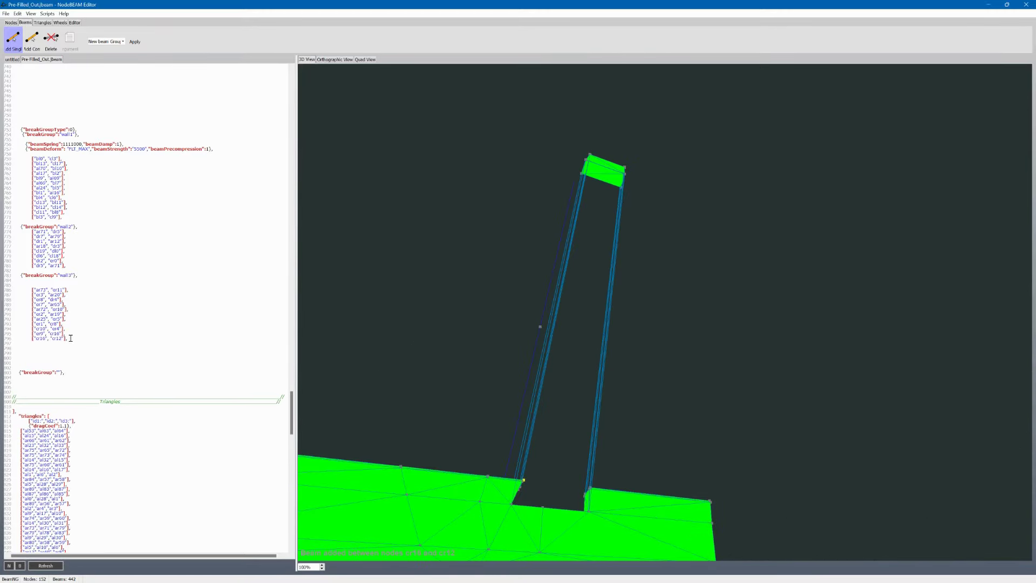
Remove the stray beam ending at cr12 and add a beam between cr12 and er6.
scroll(526, 479, "up", 3)
left_click(479, 533)
middle_click_drag(479, 534, 432, 286)
left_click(424, 169)
Move the group e nodes back down by 10 in Z in the node list.
left_click_drag(291, 399, 329, 166)
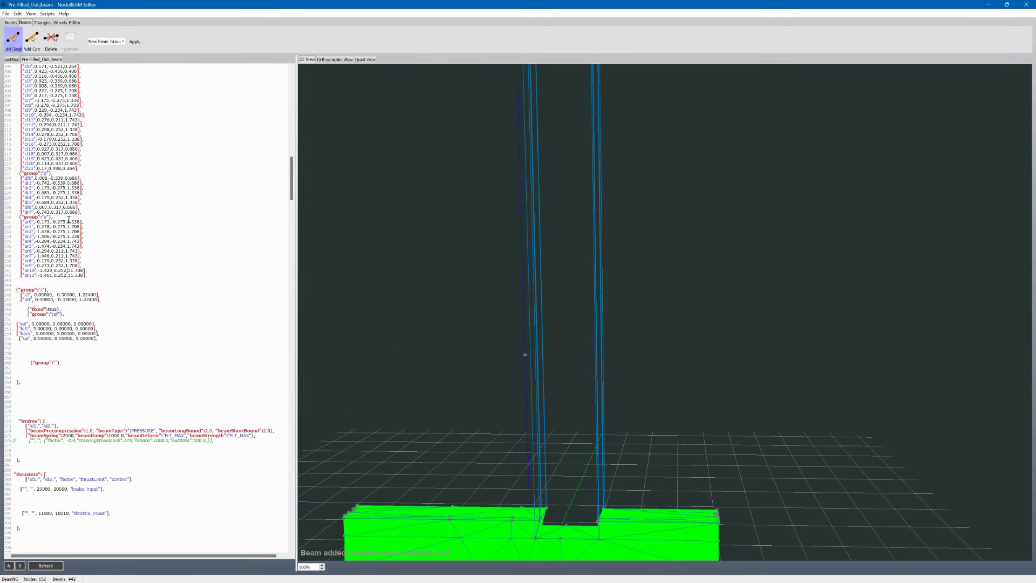
scroll(393, 305, "down", 2)
middle_click_drag(393, 305, 451, 315)
left_click_drag(291, 180, 296, 399)
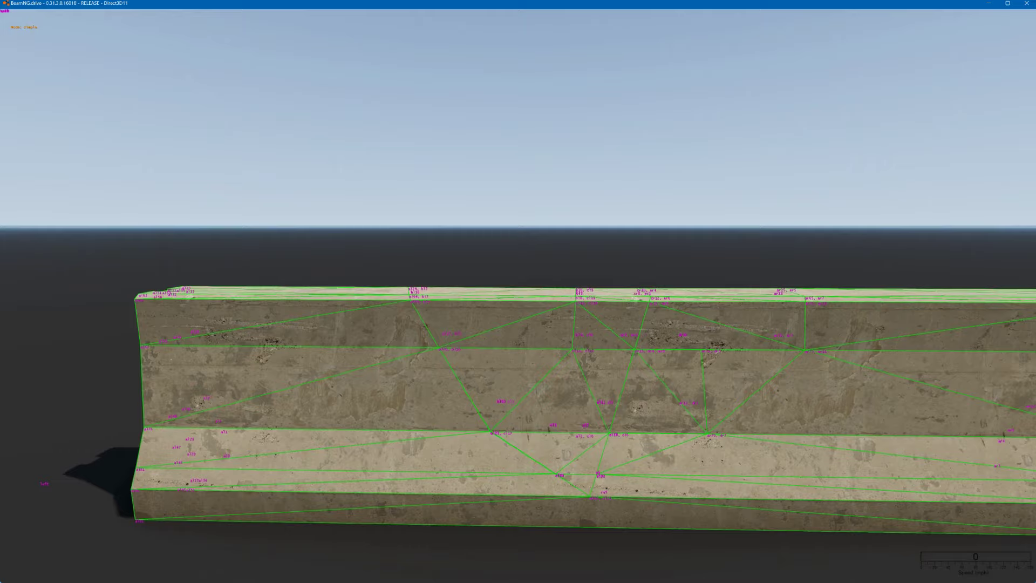
Pull the concrete wall's nodes in BeamNG.drive to test how it breaks, and reset it.
left_click_drag(575, 291, 506, 206, "ctrl")
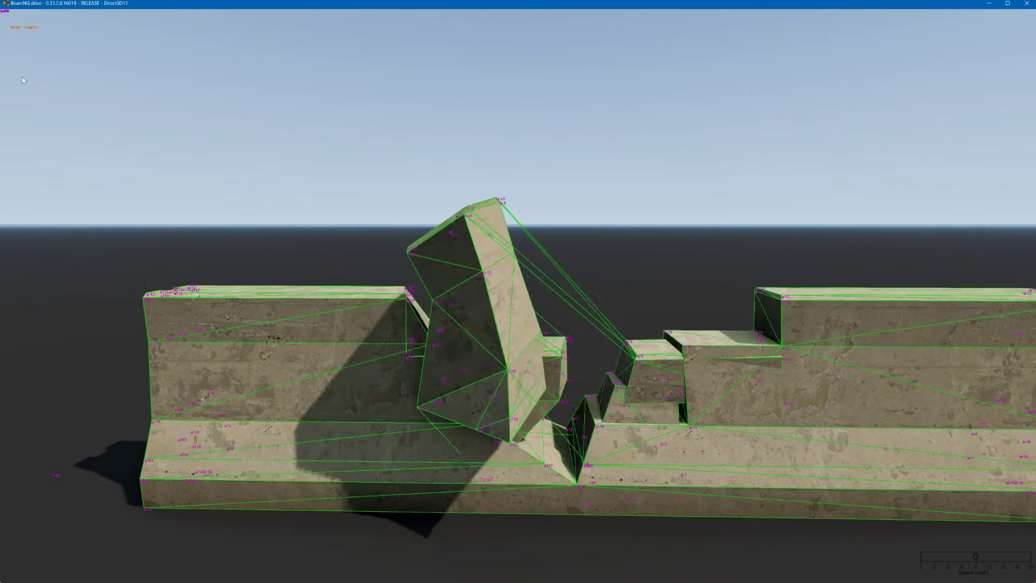
key("r")
left_click_drag(751, 228, 982, 51, "ctrl")
key("r")
key("r")
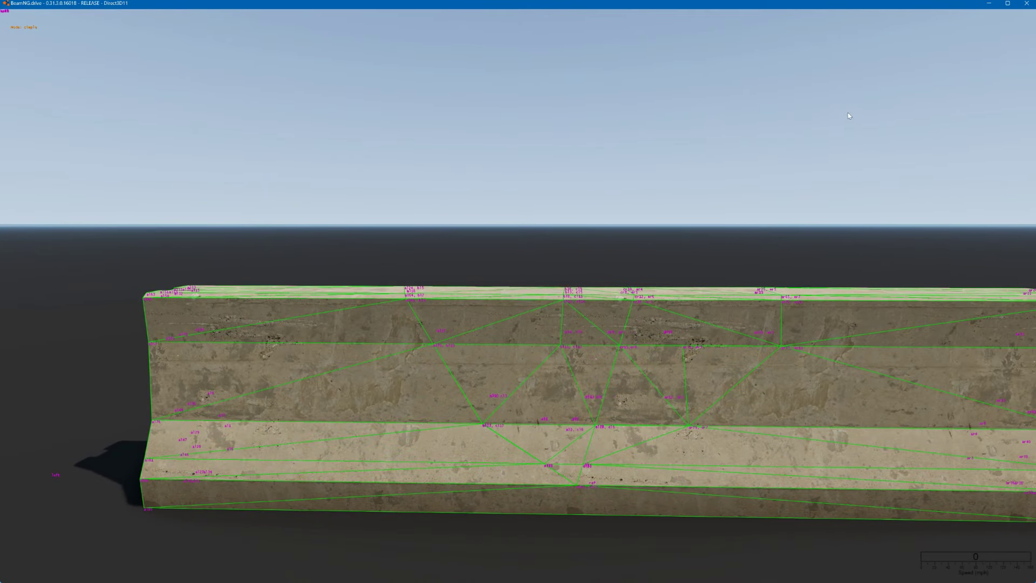
Arrange BeamNG.drive and the NodeBEAM Editor side by side.
right_click_drag(833, 115, 572, 116)
key("w")
left_click_drag(661, 3, 1035, 1)
left_click(161, 23)
left_click(162, 23)
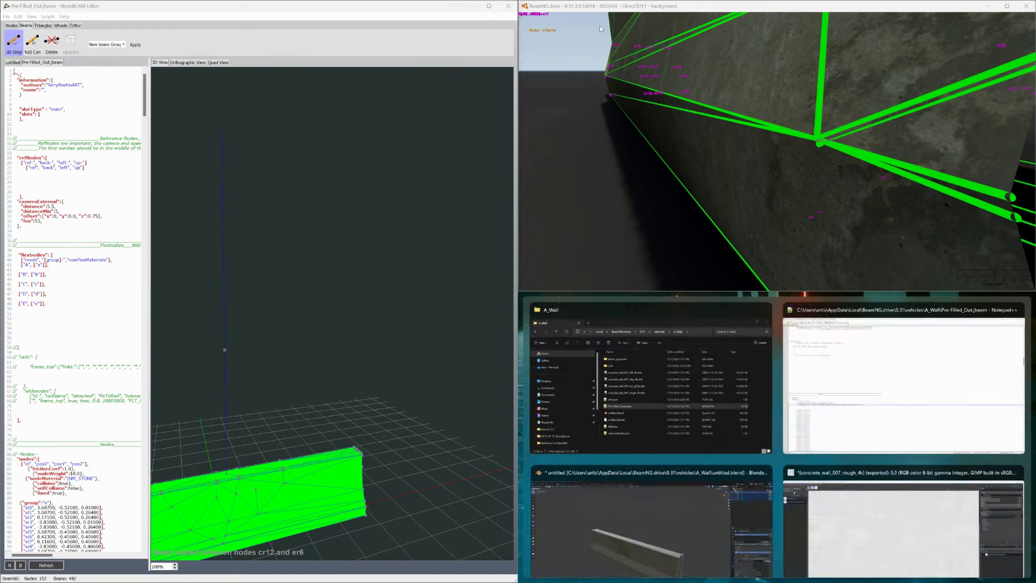
left_click(161, 26)
Insert blank lines before the wall1 beams, add a copy of the bl0–cl3 entry there, and save the file.
left_click_drag(144, 108, 140, 424)
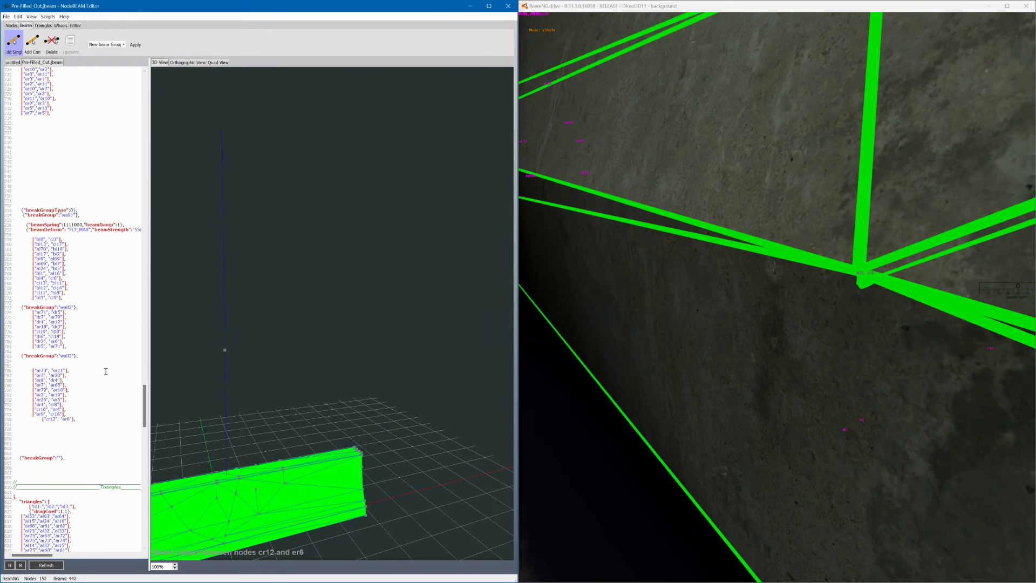
left_click(17, 235)
key("Return")
key("Return")
key("Return")
key("Return")
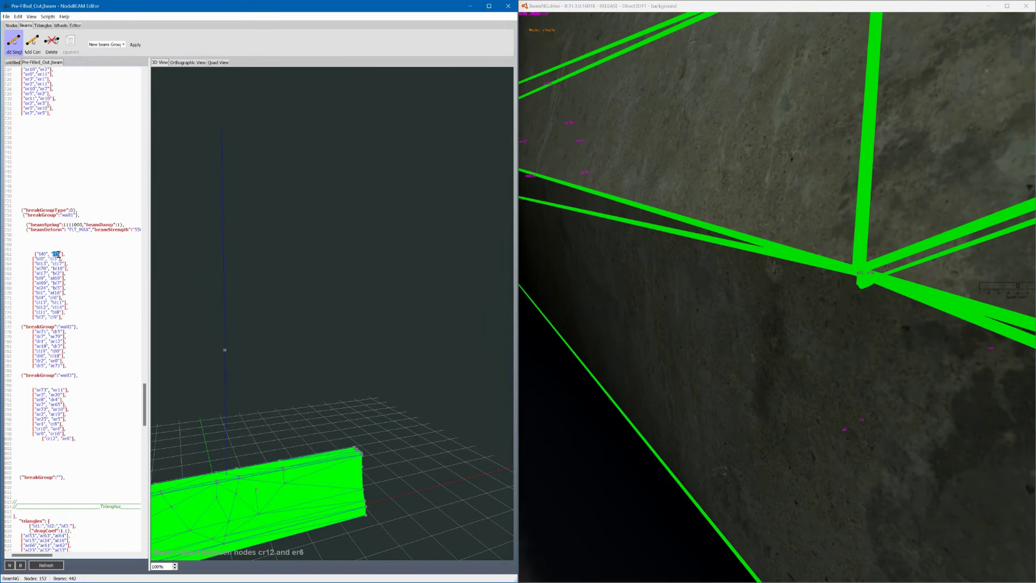
key("ctrl+s")
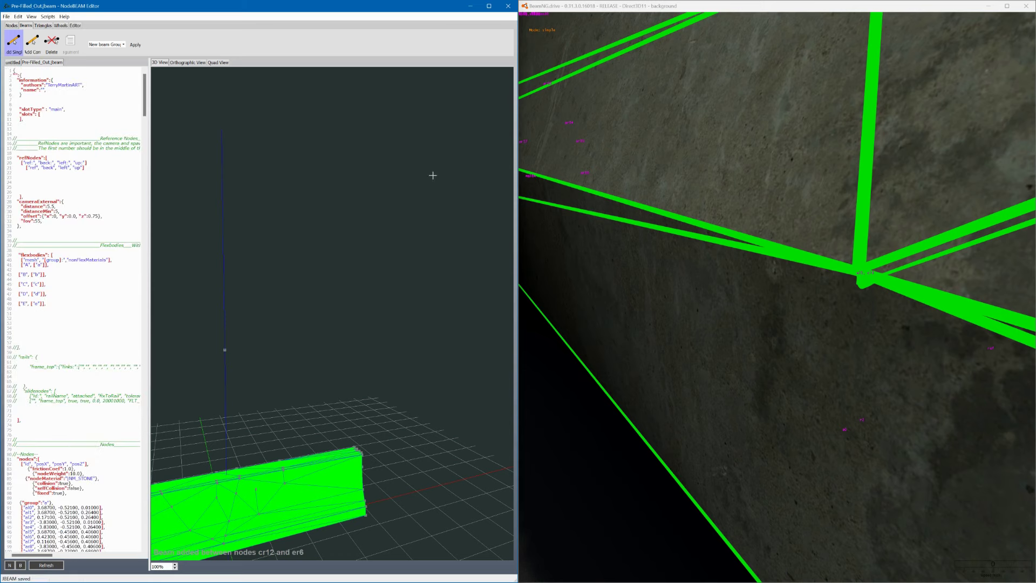
In BeamNG.drive, show beam types with broken beams, pull the wall's nodes apart to test it, and reset it.
left_click(754, 215)
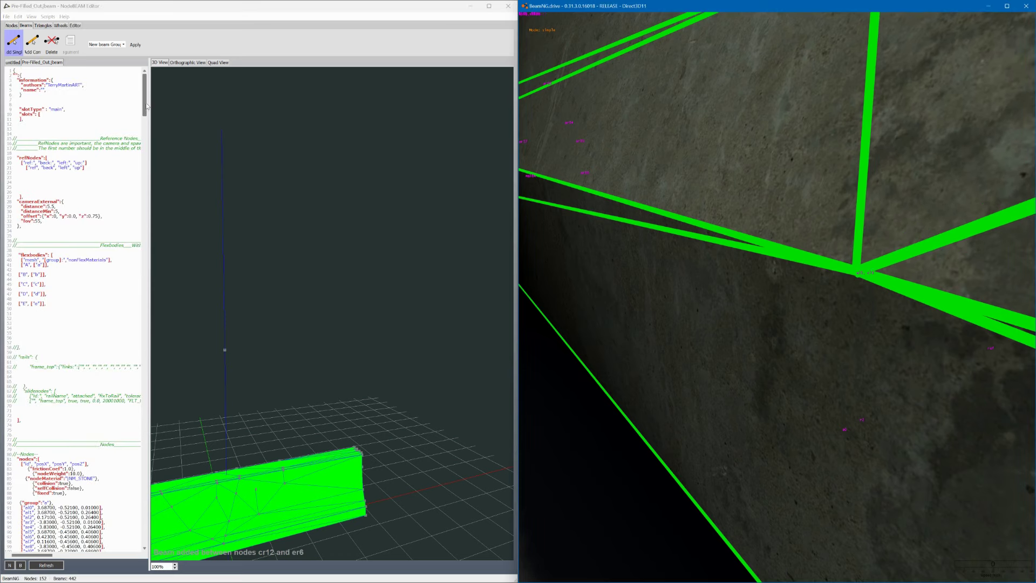
key("ctrl+b")
scroll(860, 198, "down", 5)
left_click_drag(781, 159, 522, 162, "ctrl")
scroll(711, 175, "down", 3)
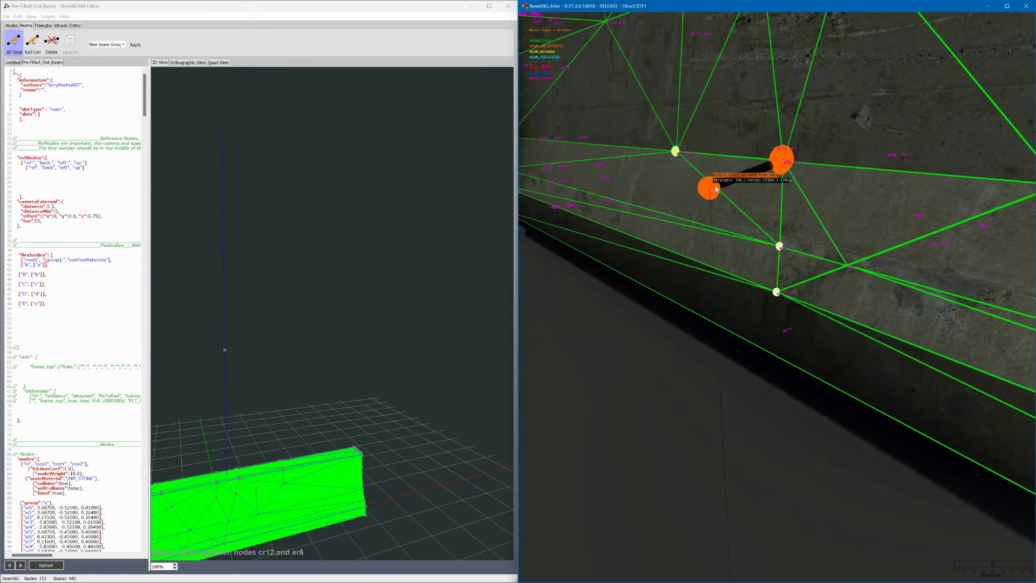
key("r")
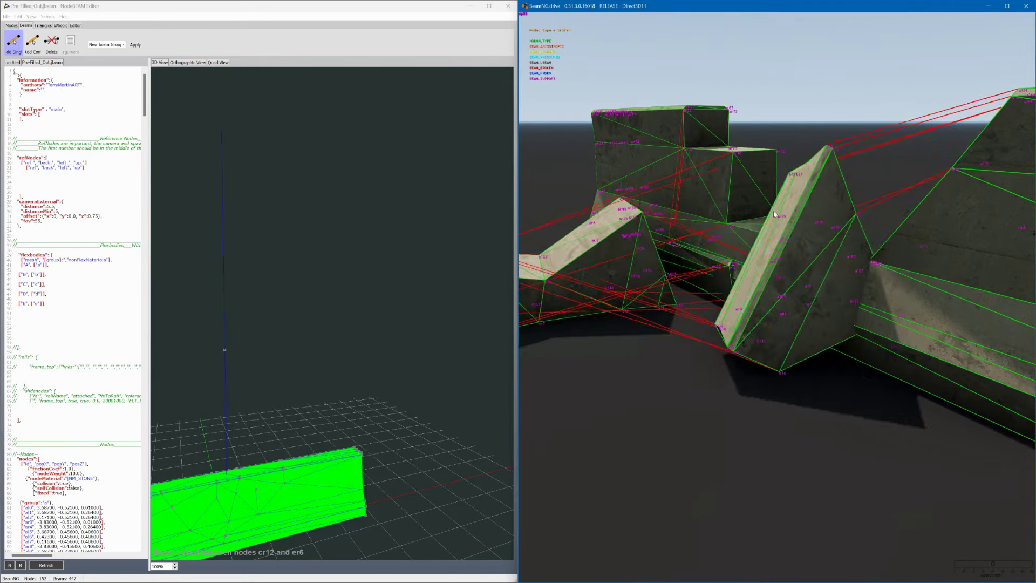
key("r")
In the NodeBEAM Editor, set nodeWeight to 20.0 and the main beams' beamSpring to 11401000, and save the file.
left_click(70, 471)
scroll(72, 378, "down", 20)
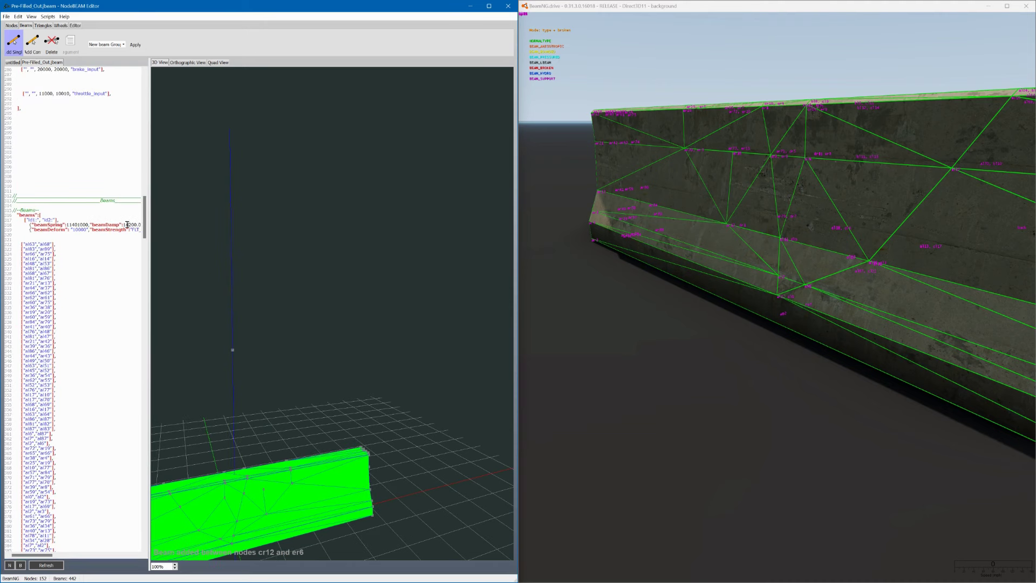
left_click(7, 16)
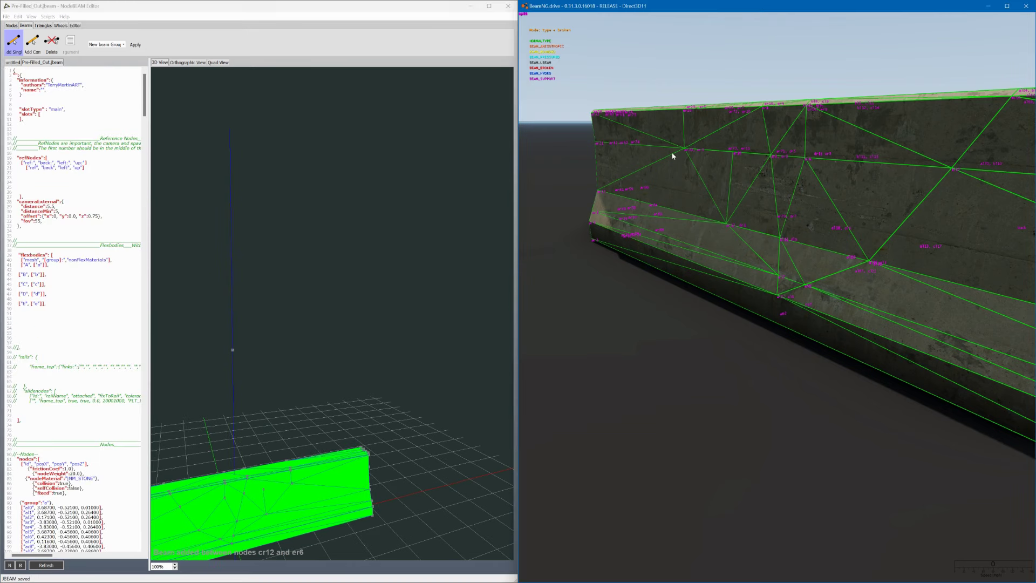
Widen the code area, set the main beams' beamDamp to 14200.0, save the file, and switch to BeamNG.drive.
left_click_drag(149, 249, 238, 249)
left_click_drag(130, 230, 123, 229)
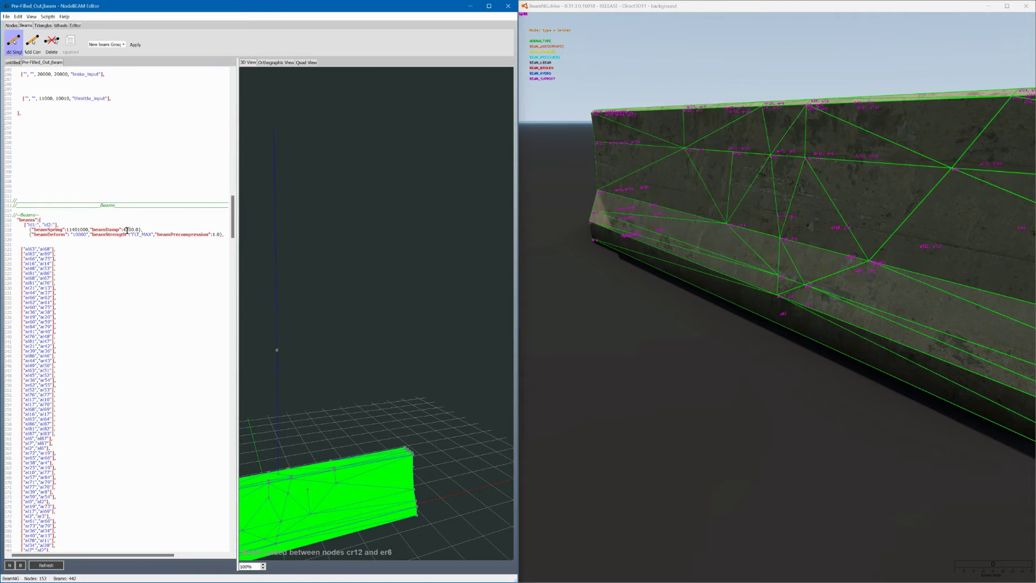
type("100")
left_click(7, 17)
left_click(24, 79)
left_click(633, 192)
Back in the NodeBEAM Editor, edit the main beams' beamDeform value and save the file.
left_click_drag(233, 104, 233, 215)
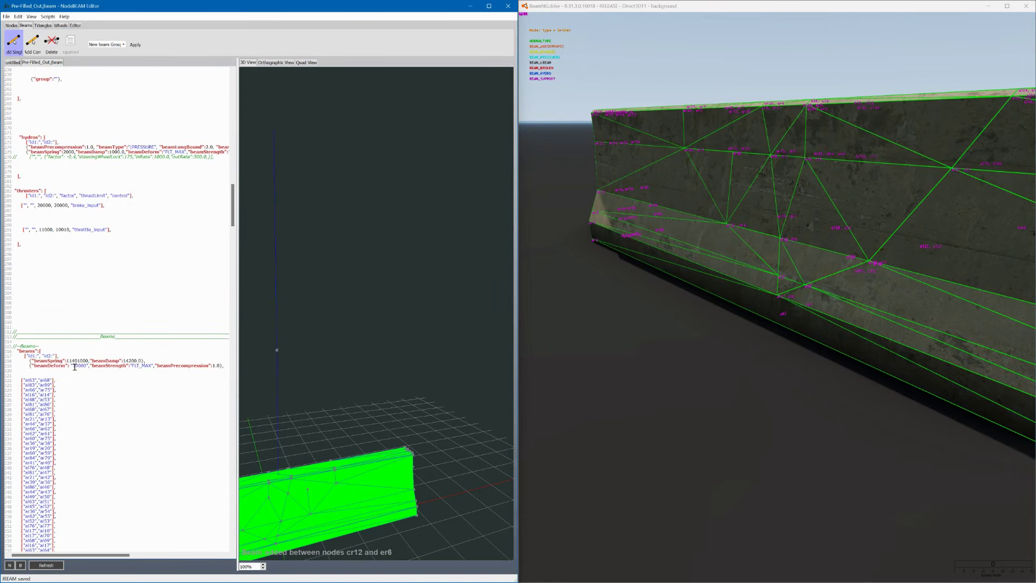
left_click(7, 16)
left_click(24, 78)
Pull the wall apart in BeamNG.drive to test the updated beam settings, and reload it.
left_click(756, 100)
left_click_drag(767, 151, 743, 201, "ctrl")
key("ctrl+r")
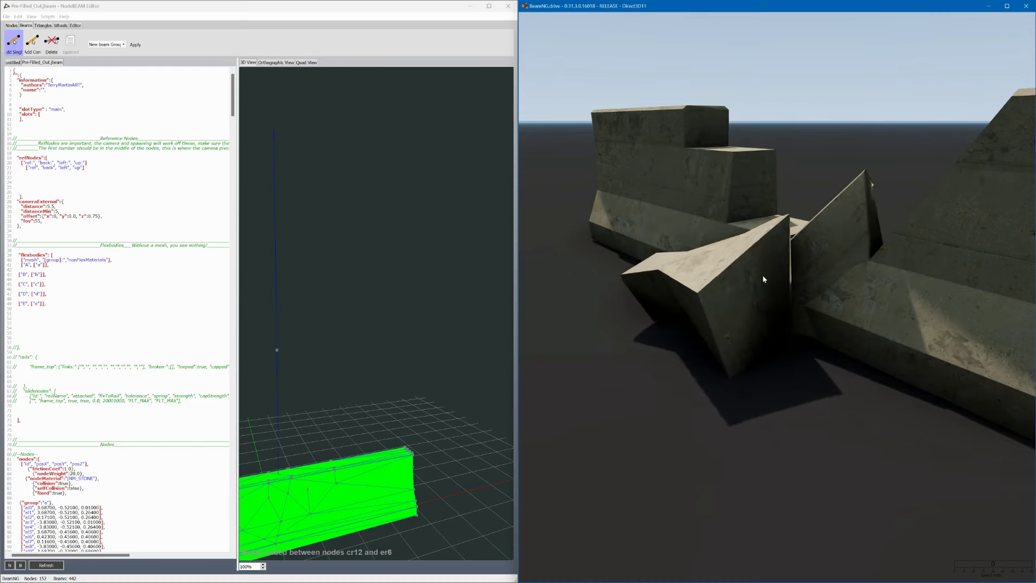
Reset the wall in BeamNG.drive, maximize the game window, and spawn a Civetta Scintilla.
key("ctrl+r")
right_click_drag(763, 280, 863, 243)
scroll(863, 243, "down", 3)
left_click(1007, 6)
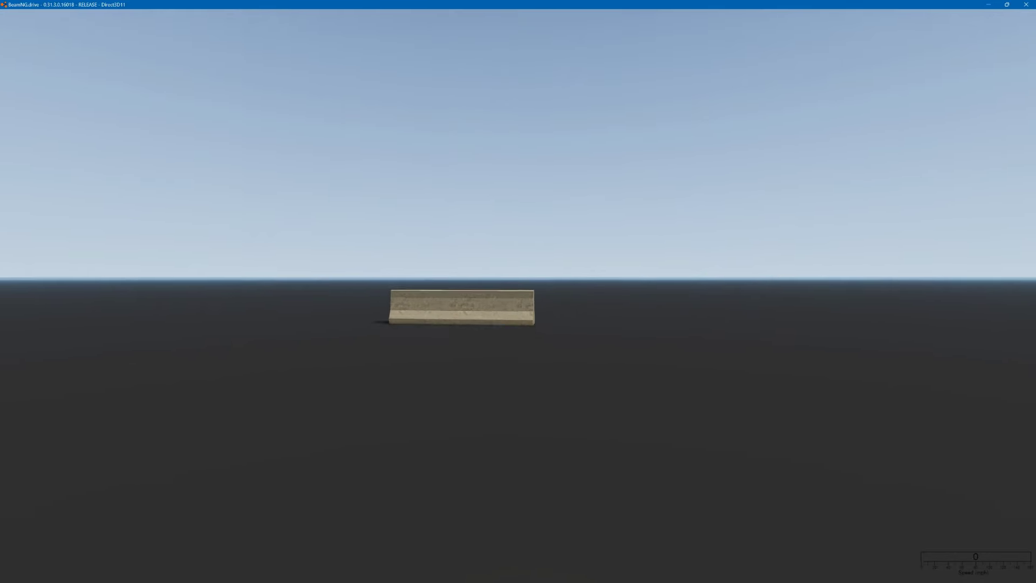
key("ctrl+e")
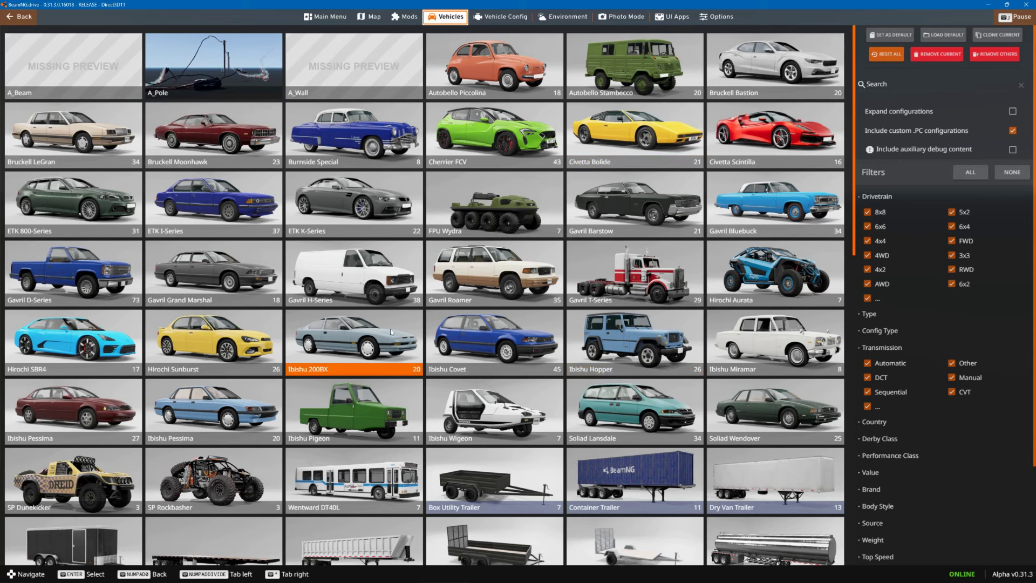
left_click(769, 137)
left_click(992, 555)
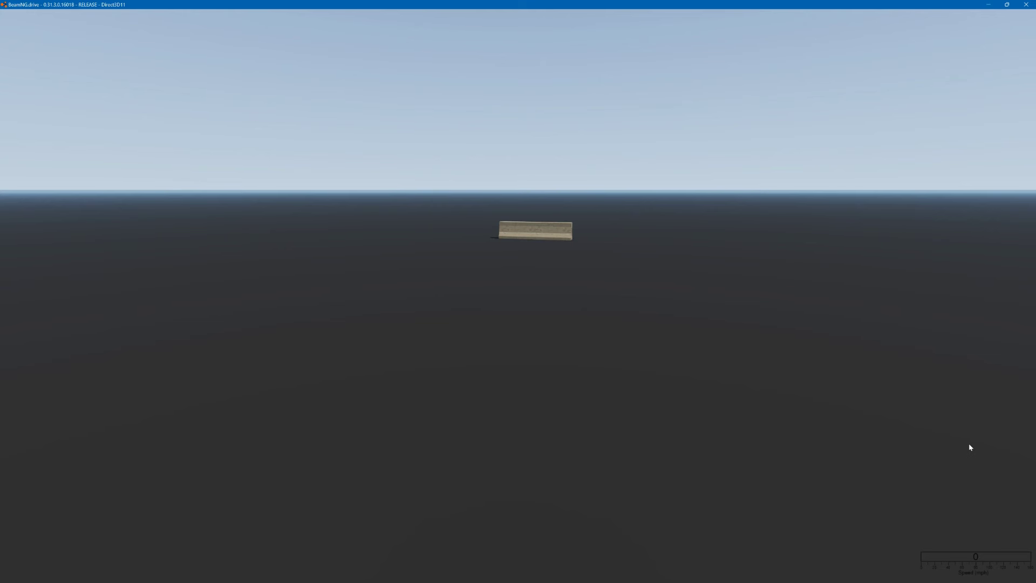
Crash the car into the concrete wall, resetting between runs, and pull at the broken pieces to test how they deform.
key("Up")
key("r")
mouse_move(967, 449)
right_mouse_down()
mouse_move(884, 399)
mouse_move(928, 431)
mouse_move(967, 441)
right_mouse_up()
key("w")
key("Up")
key("r")
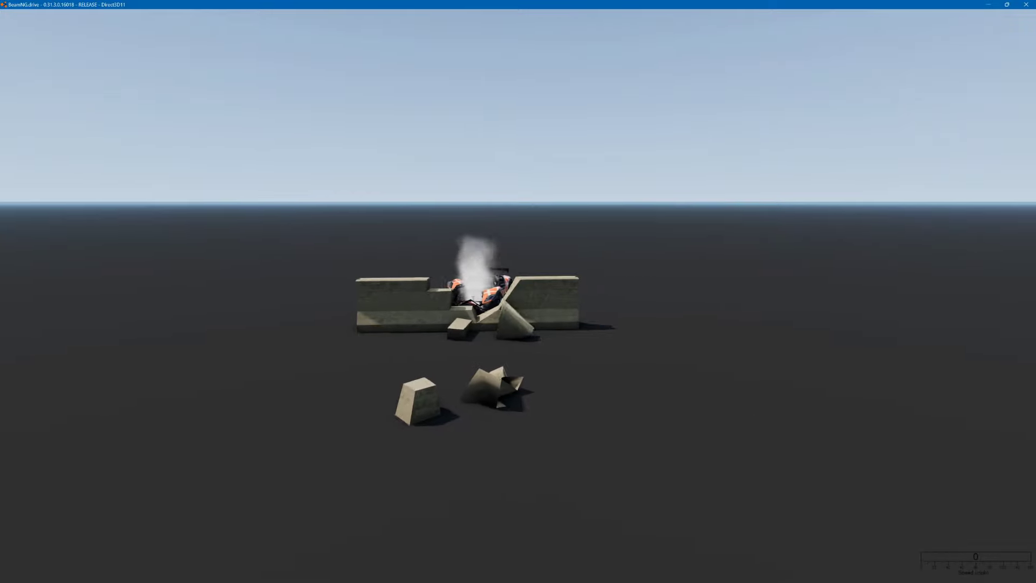
key("w")
left_click_drag(337, 426, 319, 479, "ctrl")
left_click_drag(422, 461, 526, 456, "ctrl")
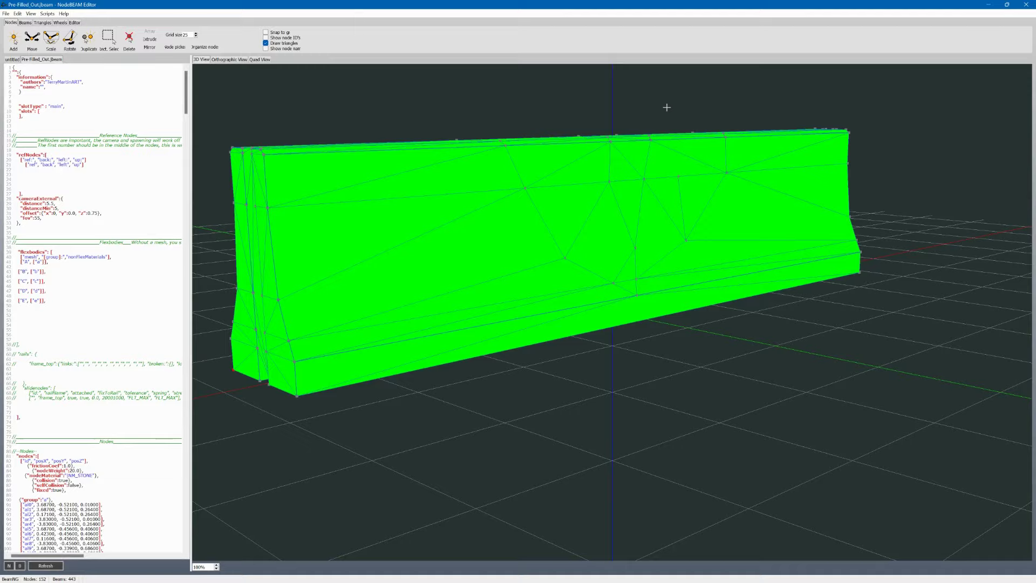
In the NodeBEAM Editor, raise all group b nodes by 10 in Z and turn off triangle drawing.
mouse_move(666, 105)
middle_mouse_down()
mouse_move(729, 108)
mouse_move(662, 113)
middle_mouse_up()
left_click_drag(187, 93, 187, 165)
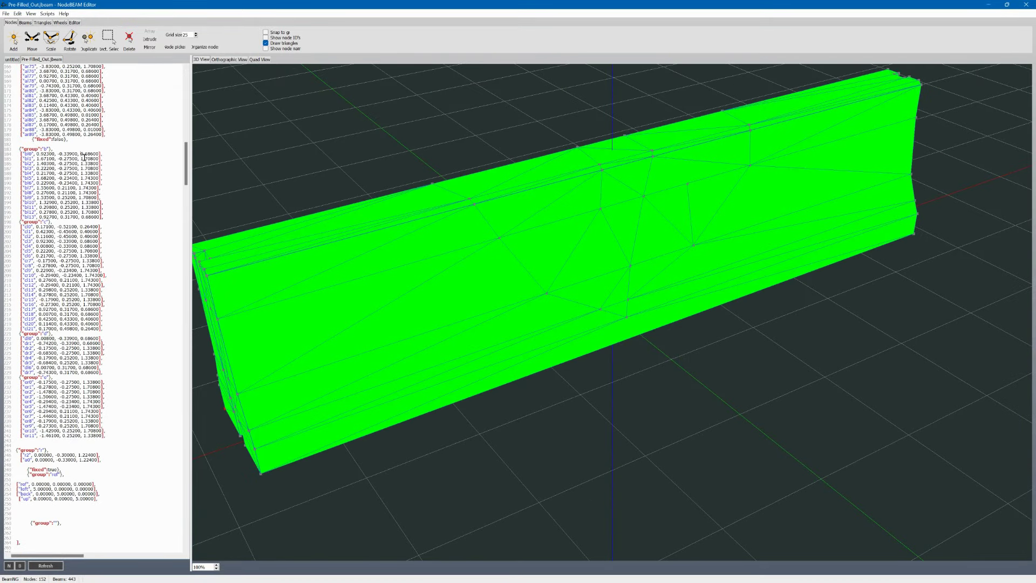
left_click(83, 217)
type("1")
middle_click_drag(730, 97, 703, 153, "shift")
left_click(266, 43)
middle_click_drag(392, 116, 444, 114)
Insert four blank lines below the last group b entry in the beams section.
left_click_drag(187, 163, 186, 351)
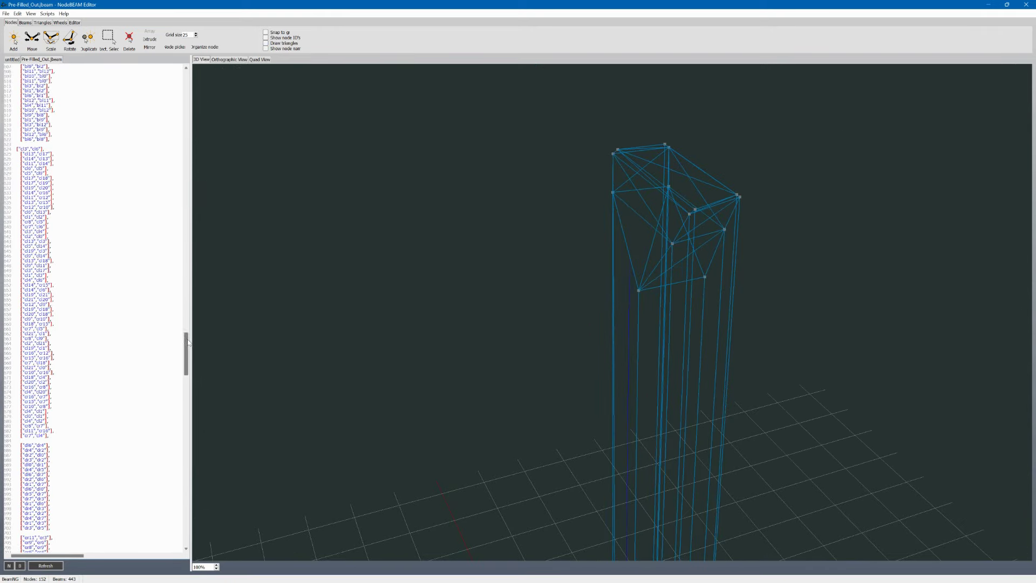
left_click(265, 49)
left_click(70, 165)
key("Return")
key("Return")
key("Return")
key("Return")
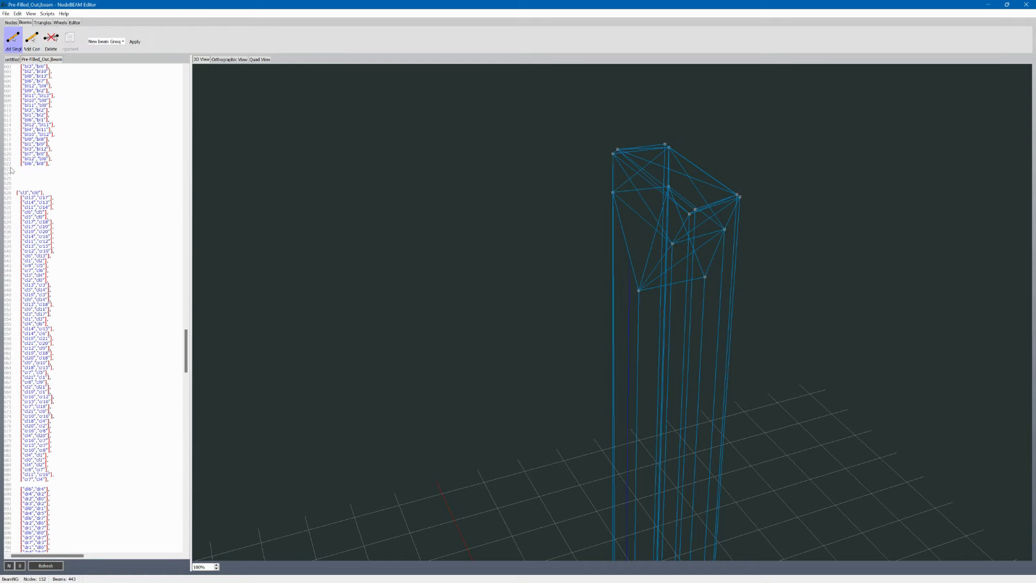
Add diagonal beams between opposite nodes of the raised group b piece, including bl12–bl1 and bl10–bl4.
left_click(613, 154)
left_click(739, 197)
left_click(669, 147)
left_click(689, 213)
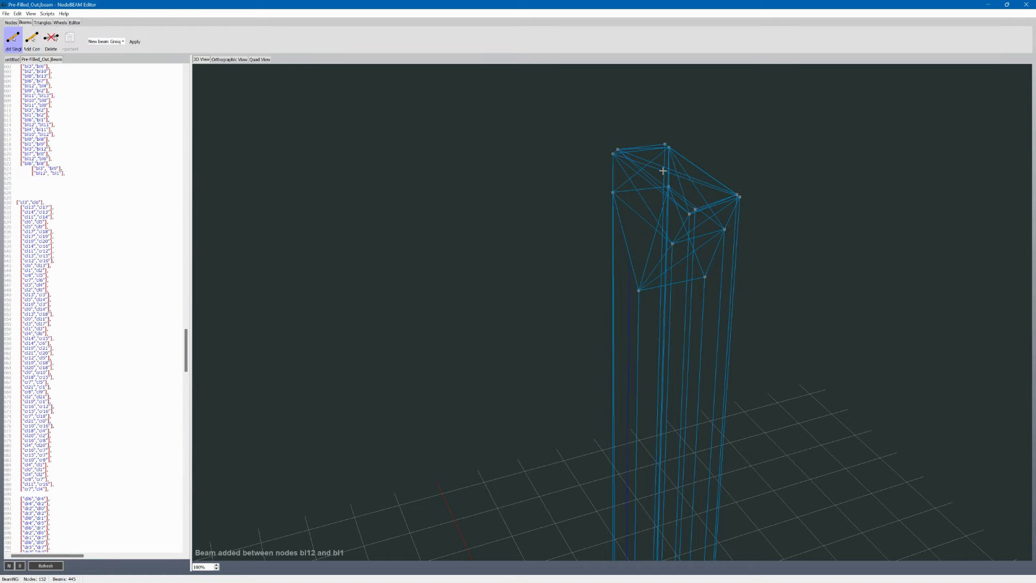
left_click(795, 183)
middle_click_drag(663, 171, 736, 169)
left_click(668, 173)
left_click(645, 163)
left_click(773, 181)
left_click(748, 155)
Add two more cross beams spanning the raised group b piece, including bl13–bl12.
left_click(647, 192)
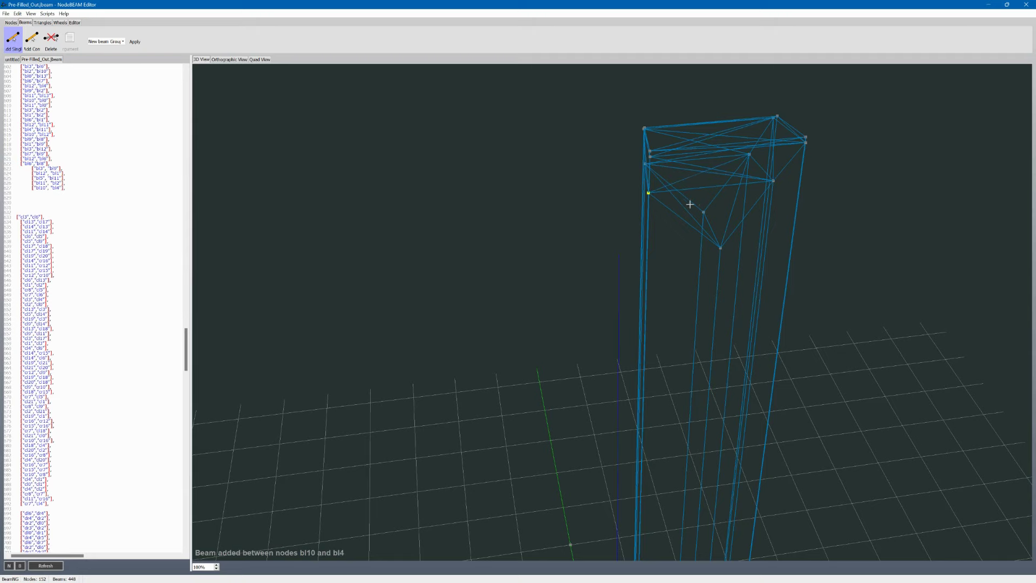
left_click(773, 180)
left_click(805, 142)
left_click(644, 130)
left_click(644, 129)
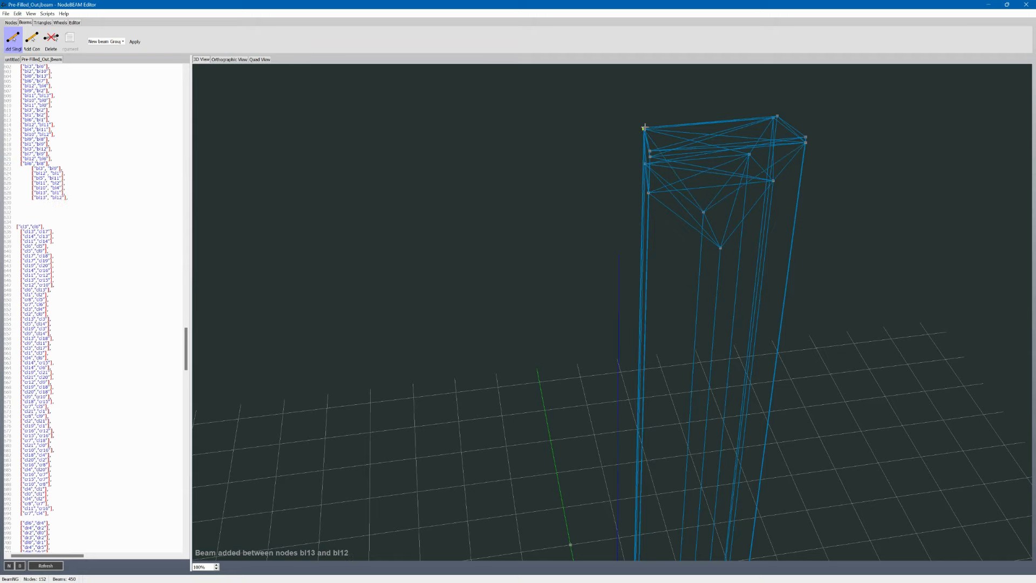
Cross-brace the lowest nodes of the raised group b piece to its upper corners, including bl9–bl0.
left_click(702, 211)
left_click(703, 212)
left_click(777, 116)
left_click(805, 137)
left_click(703, 212)
left_click(720, 248)
left_click(720, 247)
left_click(644, 128)
left_click(649, 151)
left_click(720, 247)
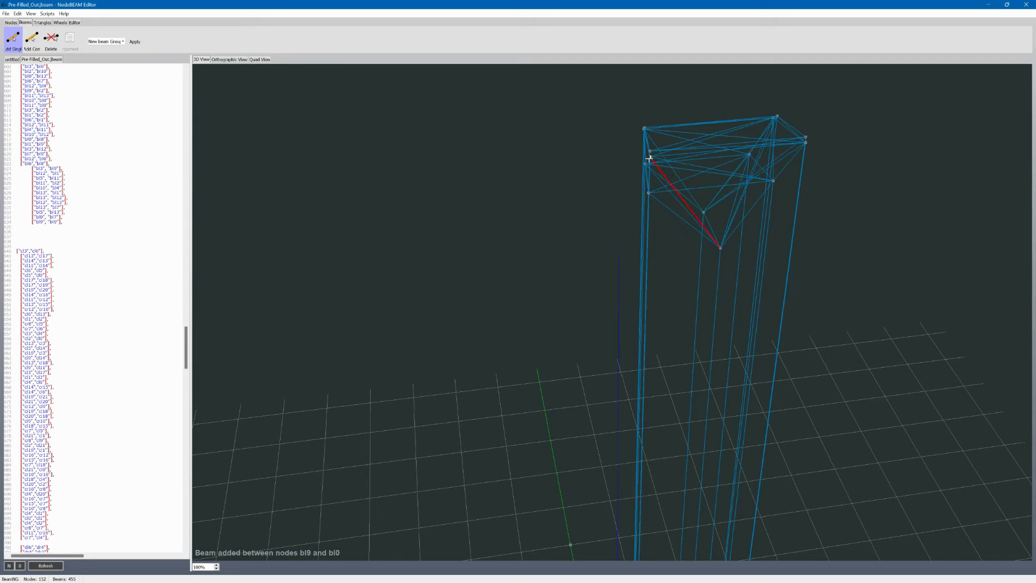
left_click(650, 156)
Complete the group b piece's internal bracing from its other side, ending with a beam between bl8 and bl2.
middle_click_drag(720, 247, 539, 243)
left_click(585, 287)
left_click(582, 144)
left_click(580, 147)
left_click(585, 286)
left_click(545, 274)
left_click(635, 154)
left_click(631, 148)
left_click(545, 274)
left_click(459, 205)
left_click(596, 154)
left_click(596, 155)
left_click(459, 206)
Restore the group b nodes' original Z values, raise the group d nodes by 10 in Z, and refresh the model.
middle_click_drag(410, 229, 653, 140)
left_click_drag(186, 336, 192, 142)
scroll(85, 160, "down", 9)
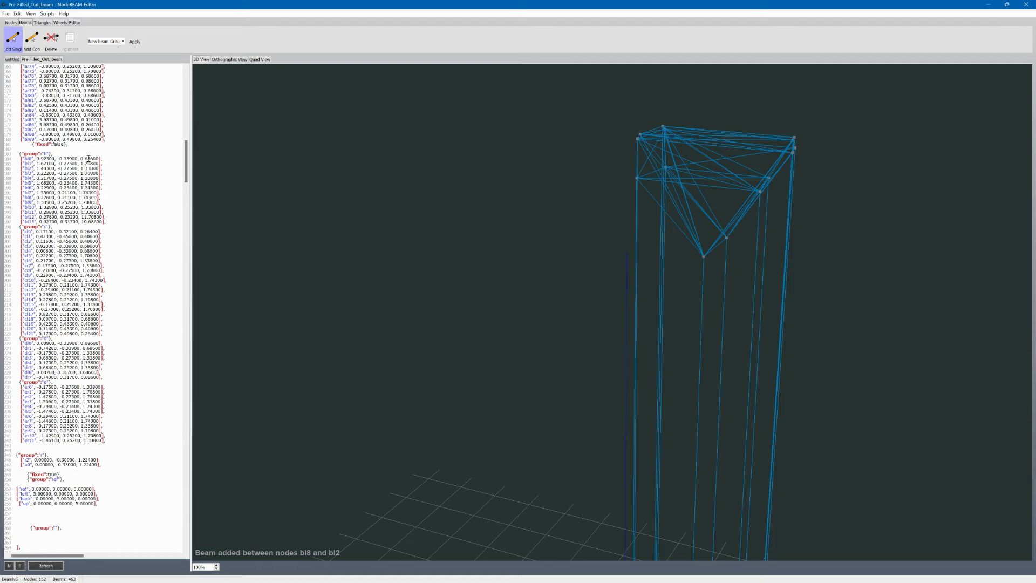
scroll(83, 237, "down", 7)
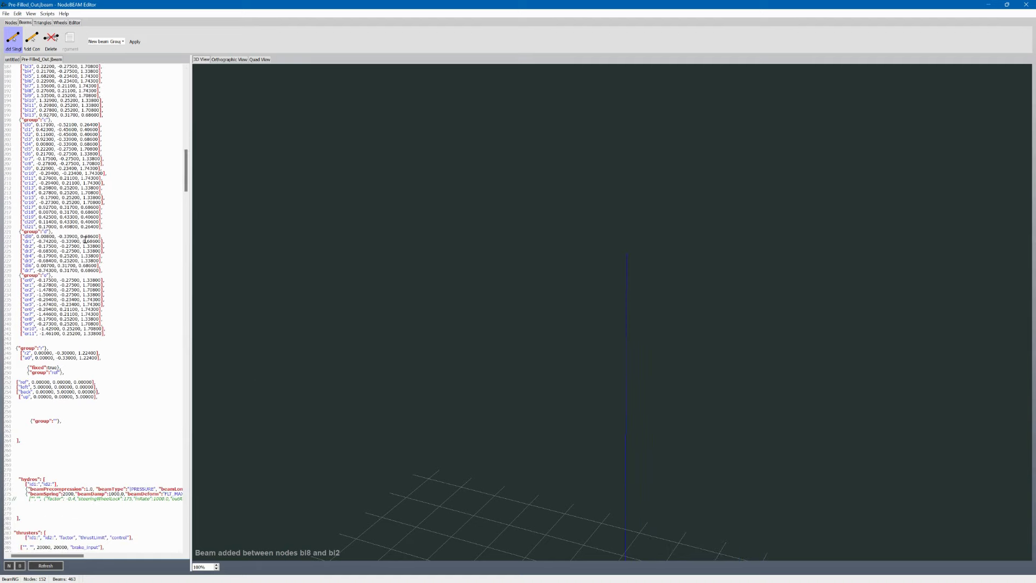
type("1")
left_click(82, 270)
type("1")
left_click(56, 565)
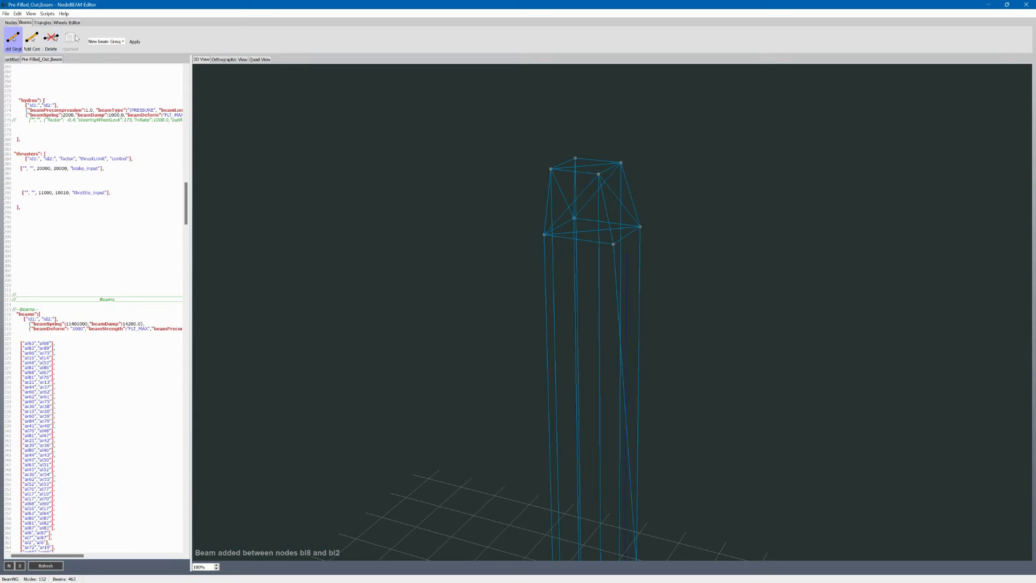
Insert five blank lines below the last group d entry in the beams section.
left_click(10, 23)
left_click(25, 23)
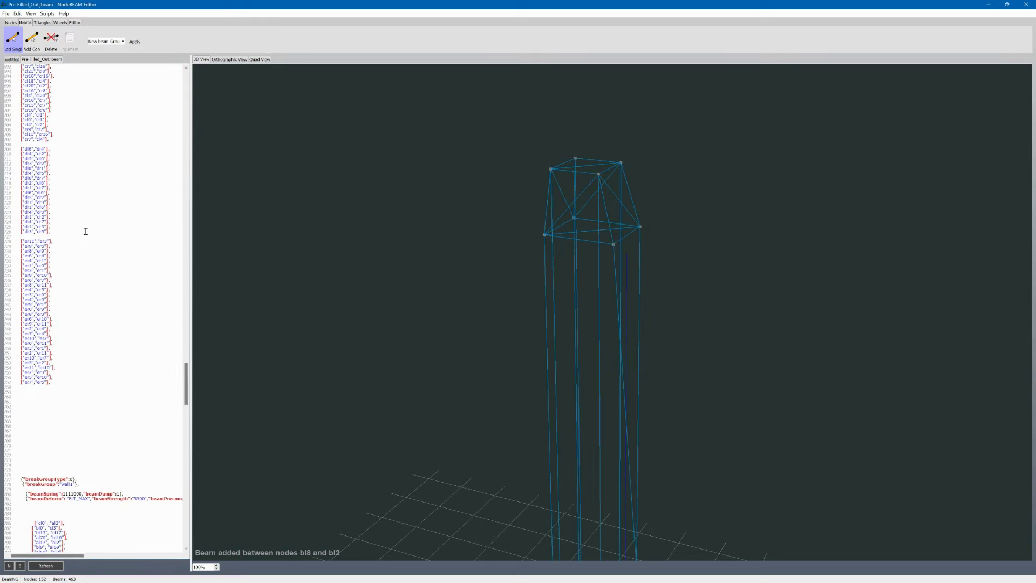
left_click(85, 231)
key("Return")
key("Return")
key("Return")
key("Return")
key("Return")
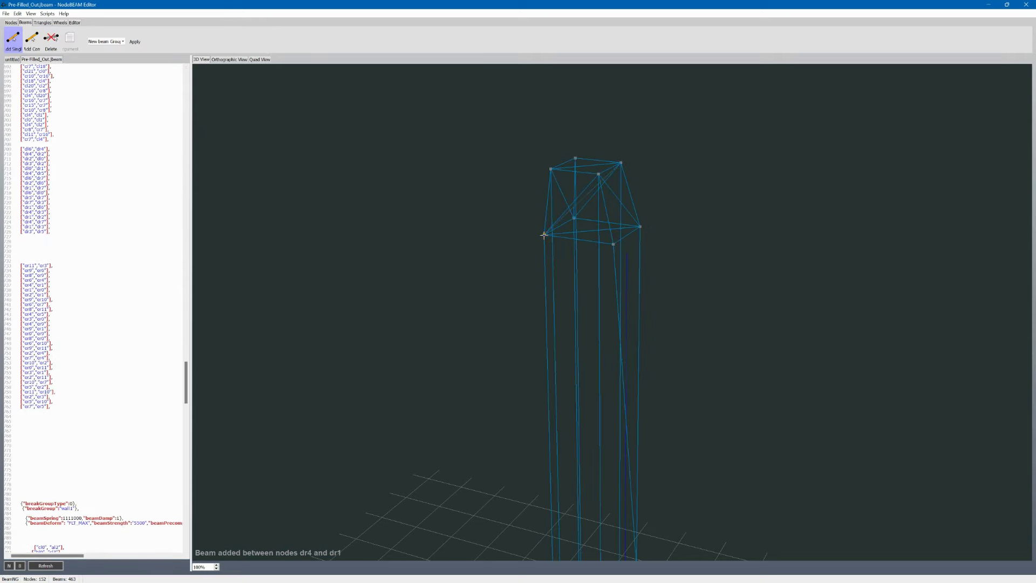
Add diagonal beams between opposite corners of the raised group d piece, including dr4–dl0.
left_click(575, 158)
left_click(613, 243)
left_click(639, 226)
left_click(550, 169)
left_click(574, 218)
left_click(598, 174)
left_click(620, 163)
Complete the cross bracing of the raised group d piece, including beams dl0–dr3 and dr3–dl6.
left_click(613, 243)
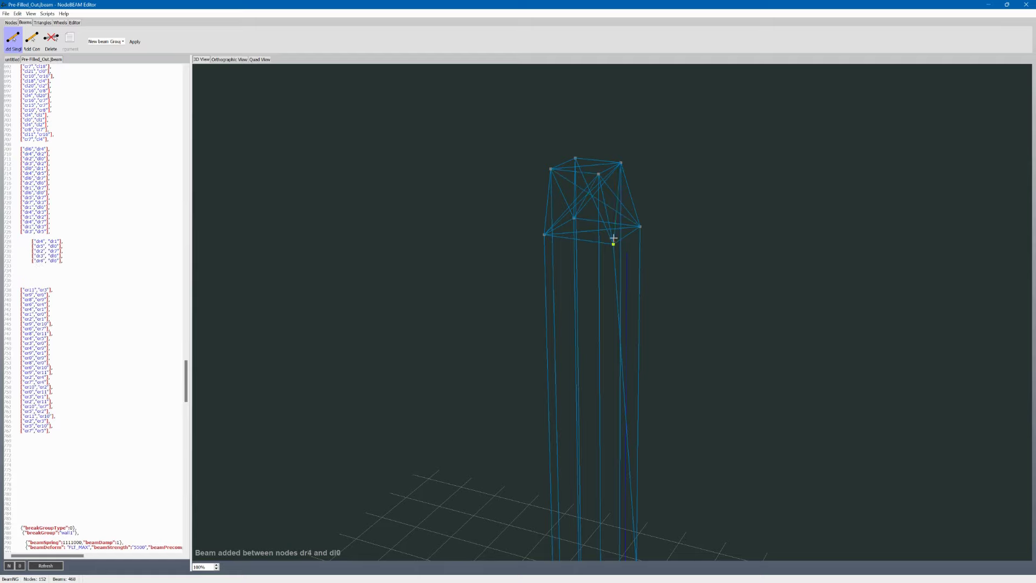
left_click(575, 158)
left_click(598, 173)
left_click(574, 217)
left_click(612, 243)
left_click(612, 244)
left_click(551, 169)
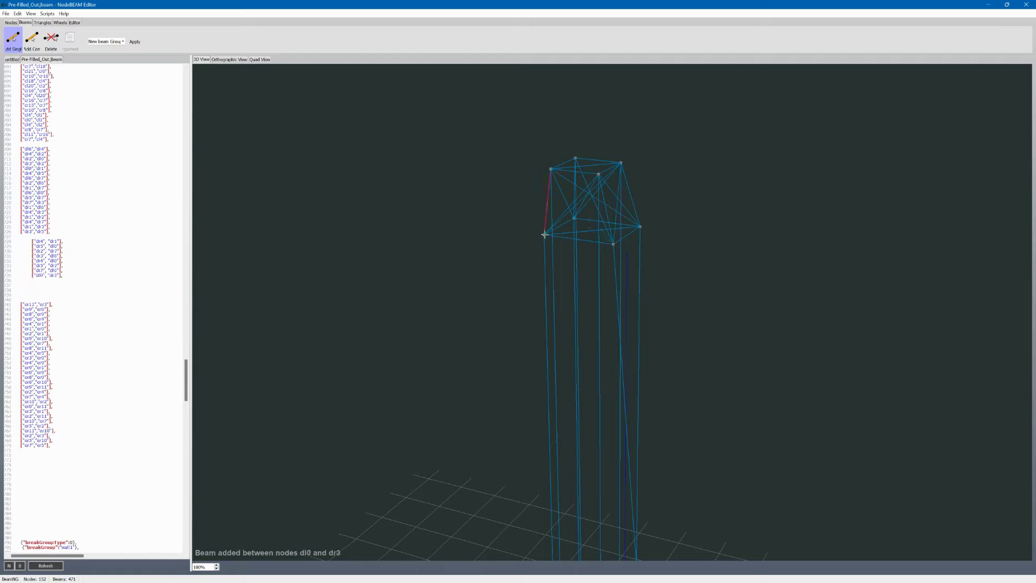
left_click(639, 226)
Refresh the model and turn on the display of node names.
left_click(45, 564)
middle_click_drag(377, 334, 410, 270)
left_click_drag(186, 379, 186, 193)
middle_click_drag(476, 268, 505, 333)
left_click(11, 22)
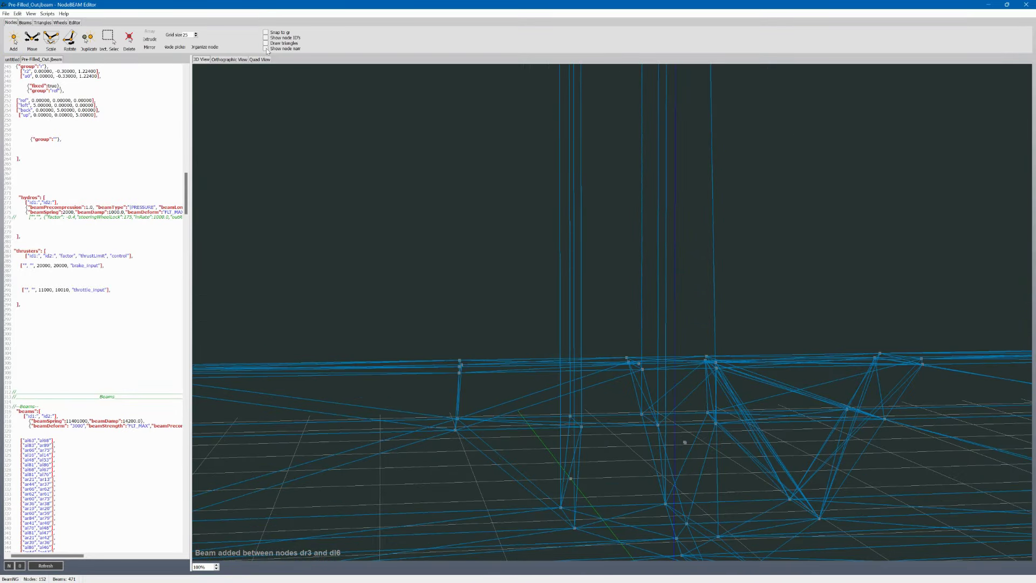
scroll(40, 154, "down", 20)
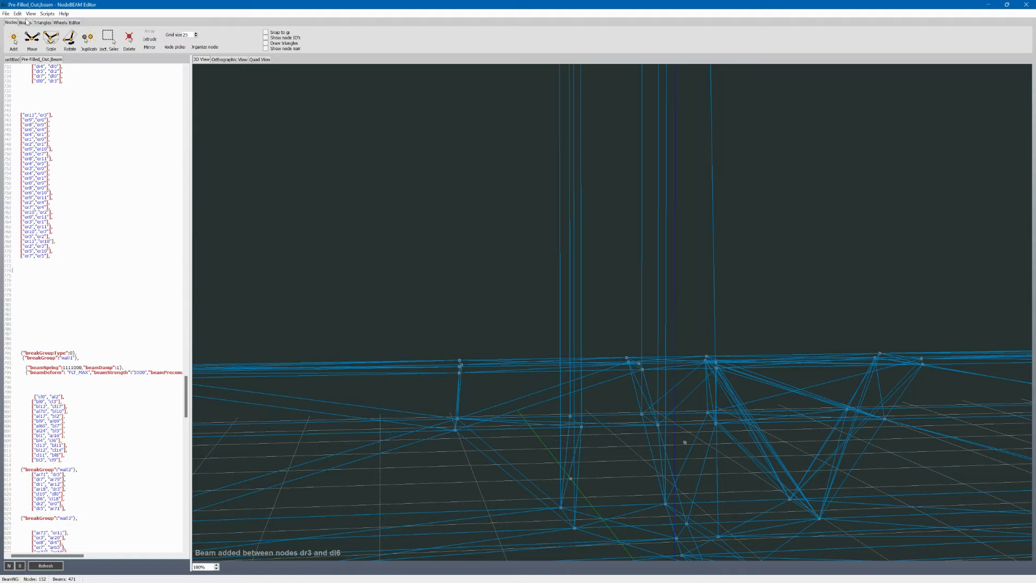
left_click(265, 49)
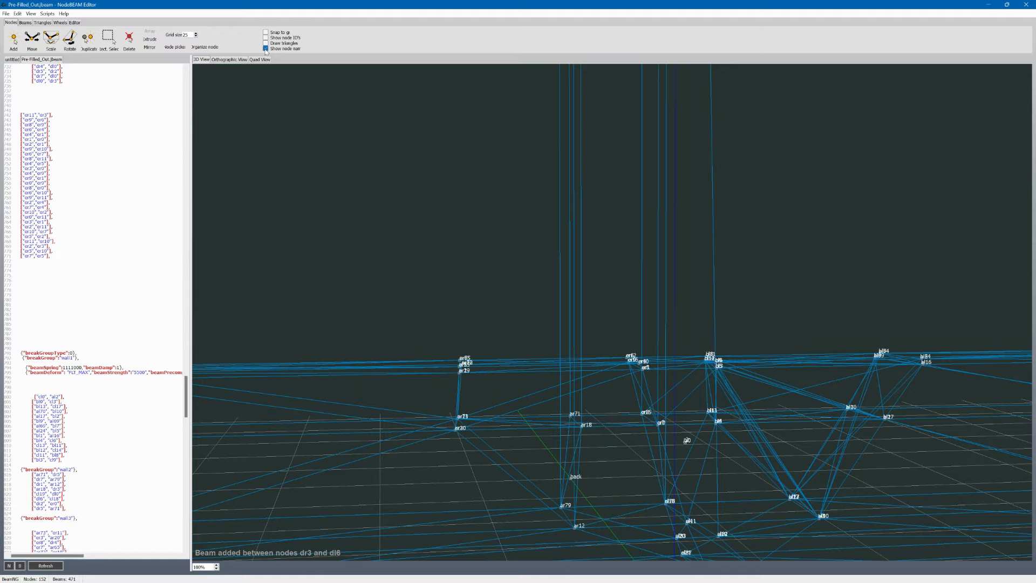
Return the group d nodes to their original Z values and raise the group e nodes by 10 in Z.
left_click_drag(186, 382, 212, 157)
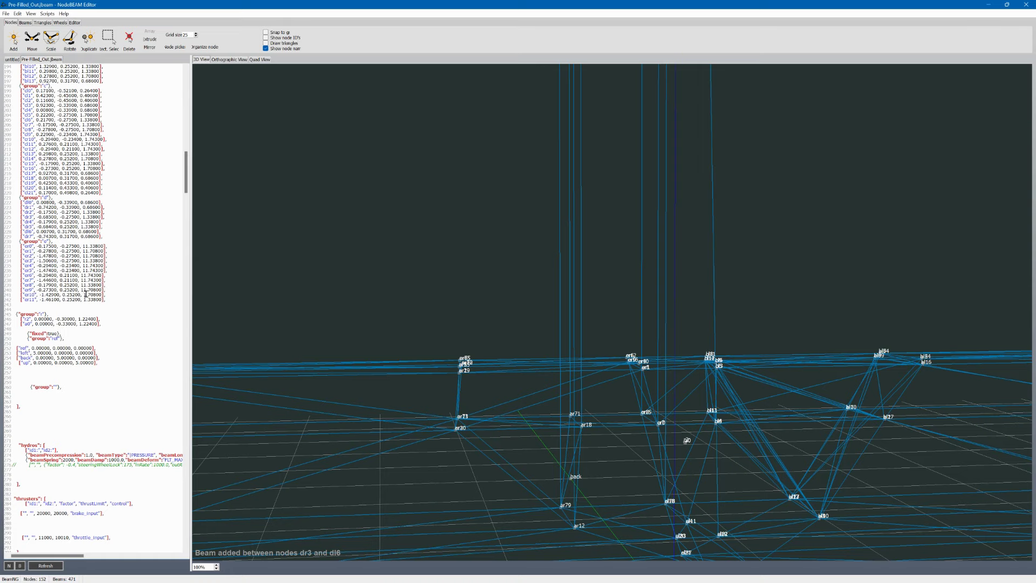
middle_click_drag(518, 162, 250, 194)
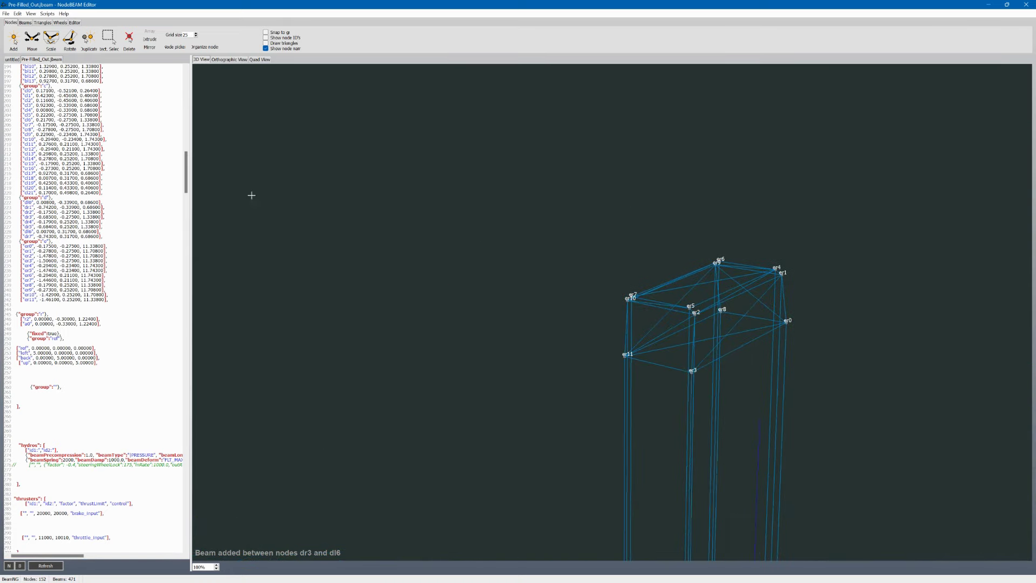
Add single beams across the top of the raised group e piece, including er10–er1 and er5–er6.
left_click(25, 23)
left_click(13, 40)
left_click_drag(187, 174, 183, 391)
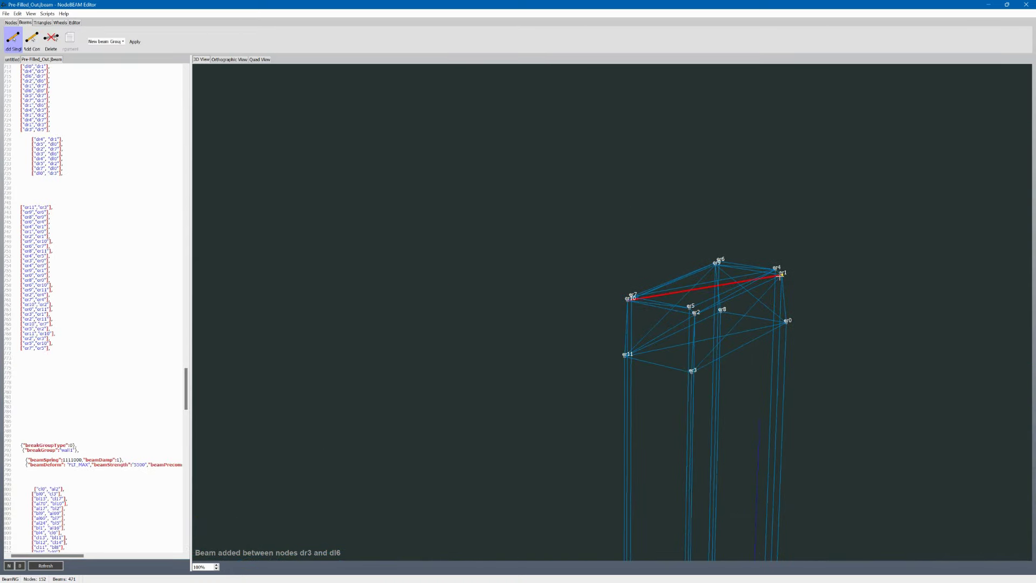
left_click(779, 276)
left_click(716, 264)
left_click(693, 313)
left_click(689, 307)
left_click(718, 261)
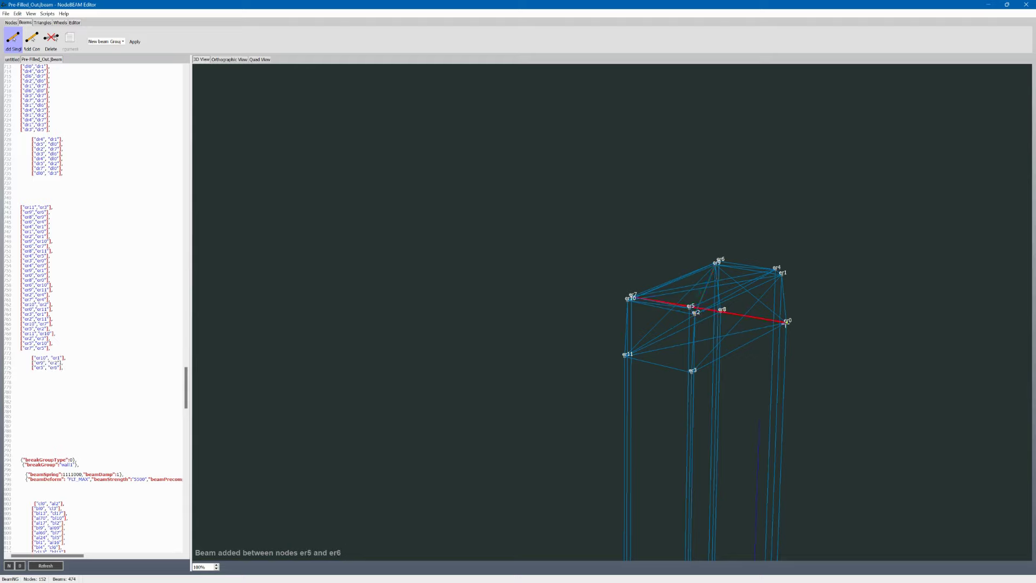
Brace the raised group e piece diagonally with beams er7–er0 and er9–er3.
left_click(786, 323)
middle_click_drag(786, 323, 765, 321)
left_click(671, 287)
left_click(549, 401)
left_click(548, 401)
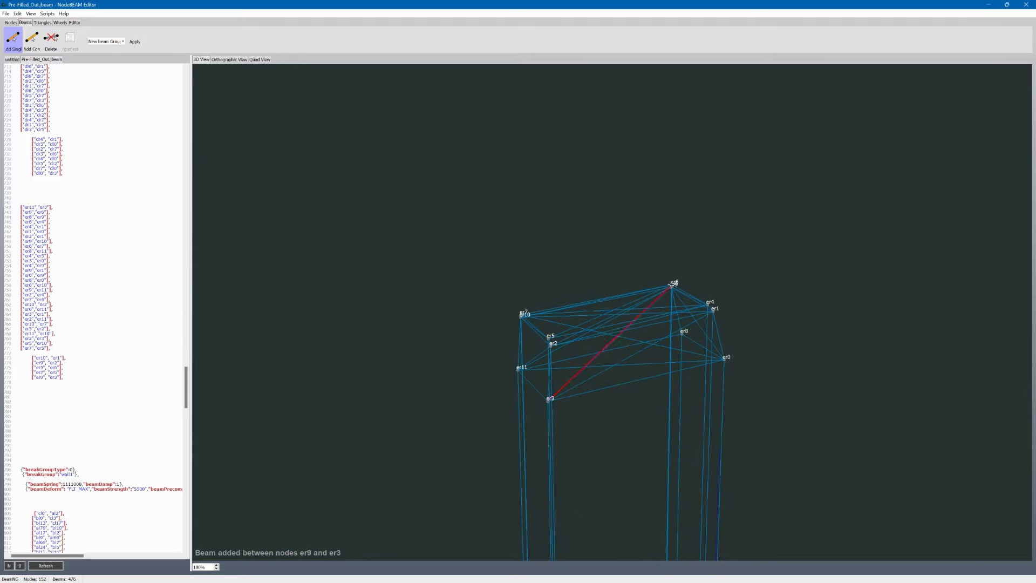
Complete the group e piece's cross bracing, including beams er10–er0, er1–er11, er11–er4 and er8–er2.
left_click(672, 285)
left_click(724, 359)
left_click(713, 312)
left_click(519, 370)
left_click(519, 370)
left_click(707, 304)
left_click(549, 338)
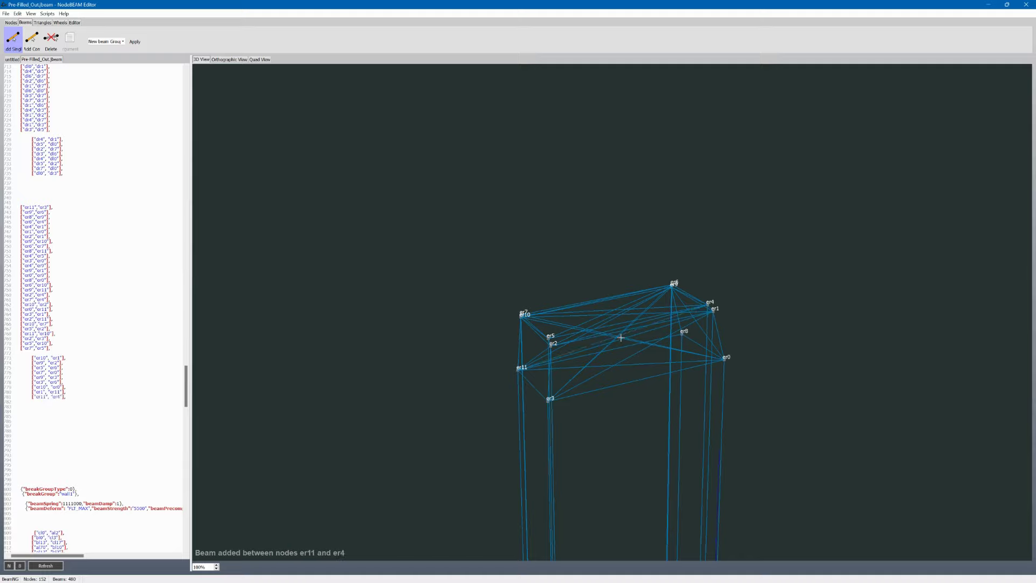
left_click(681, 334)
left_click(552, 345)
Restore the group e nodes' original Z values, refresh the model, and save the JBEAM file.
middle_click_drag(613, 294, 659, 259)
left_click_drag(186, 379, 200, 162)
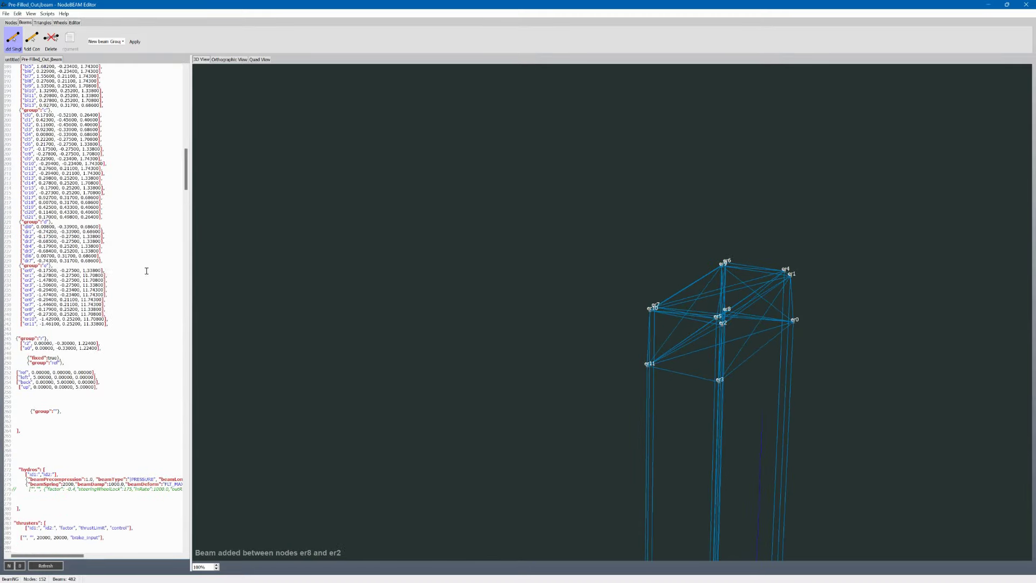
left_click(45, 565)
left_click(6, 13)
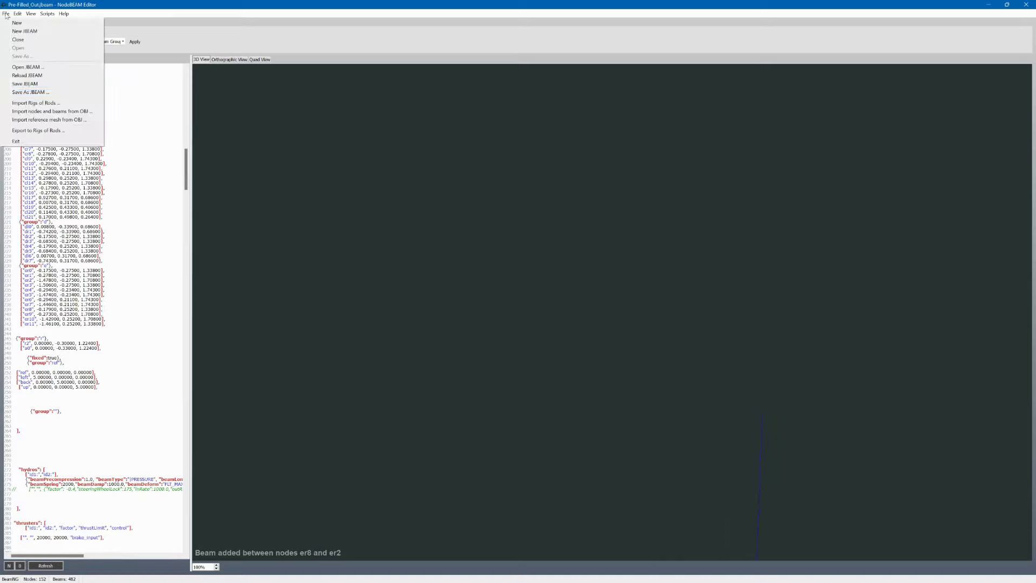
left_click(26, 67)
In BeamNG.drive, pull pieces out of the wall to test the added bracing.
left_click_drag(0, 258, 621, 1)
left_click_drag(529, 256, 474, 342, "ctrl")
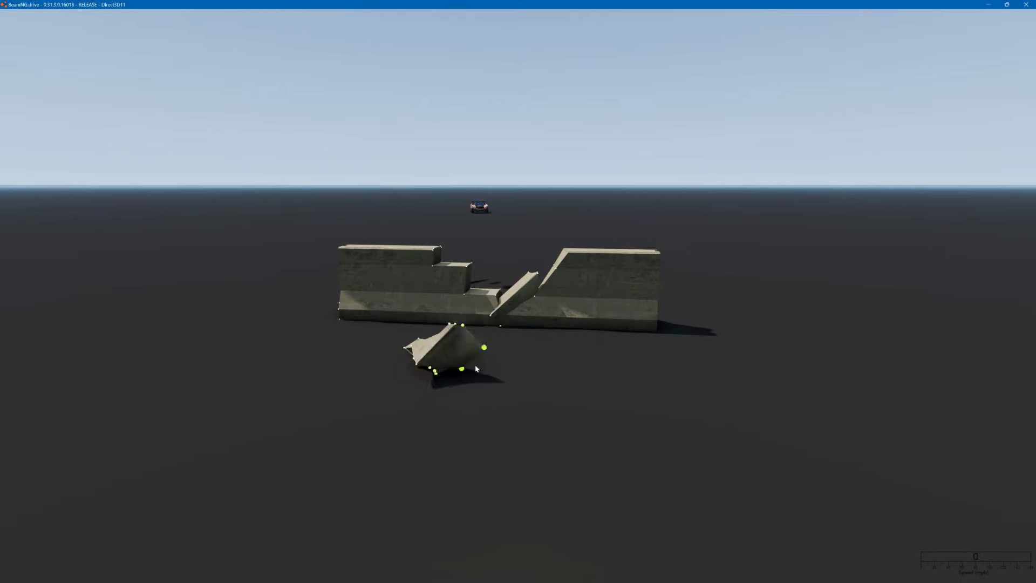
key("ctrl+m")
Back in the NodeBEAM Editor, raise the group c nodes by 10 in Z.
key("alt+Tab")
left_click_drag(186, 95, 182, 163)
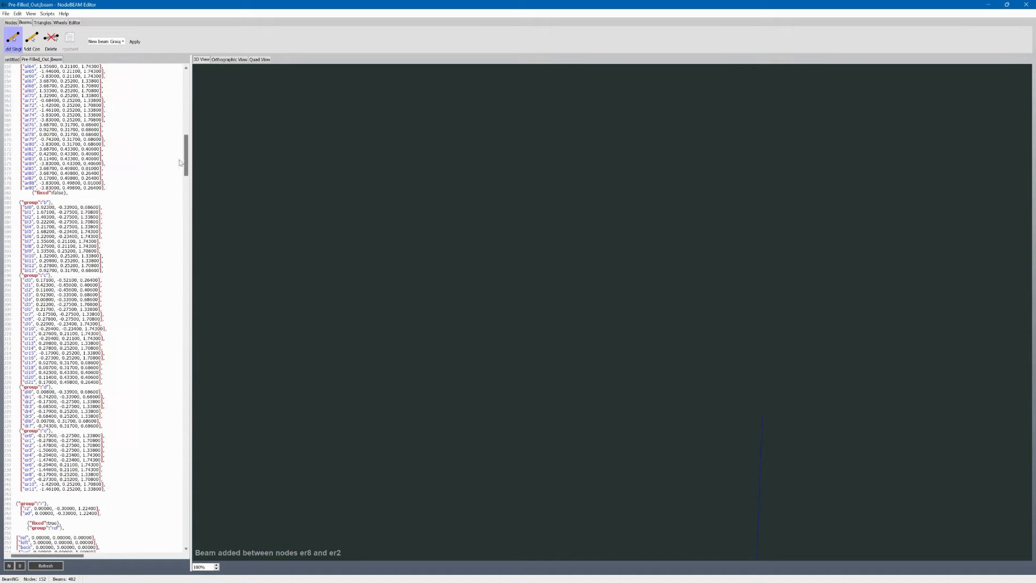
scroll(81, 140, "down", 10)
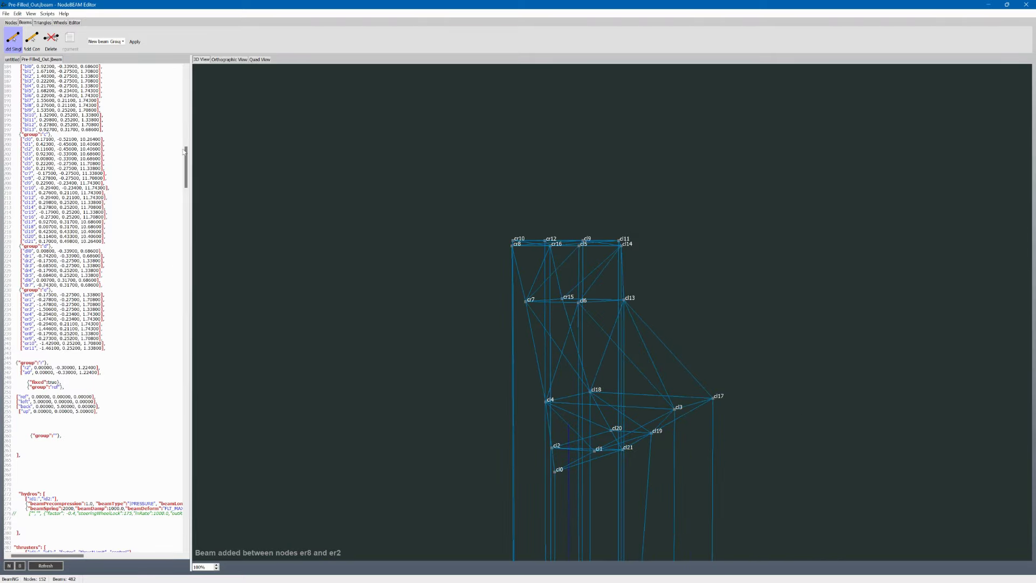
Add cross beams inside the raised group c piece, including cr12–cl13, cl17–cr16, cl4–cl9 and cl14–cl18.
scroll(32, 102, "down", 20)
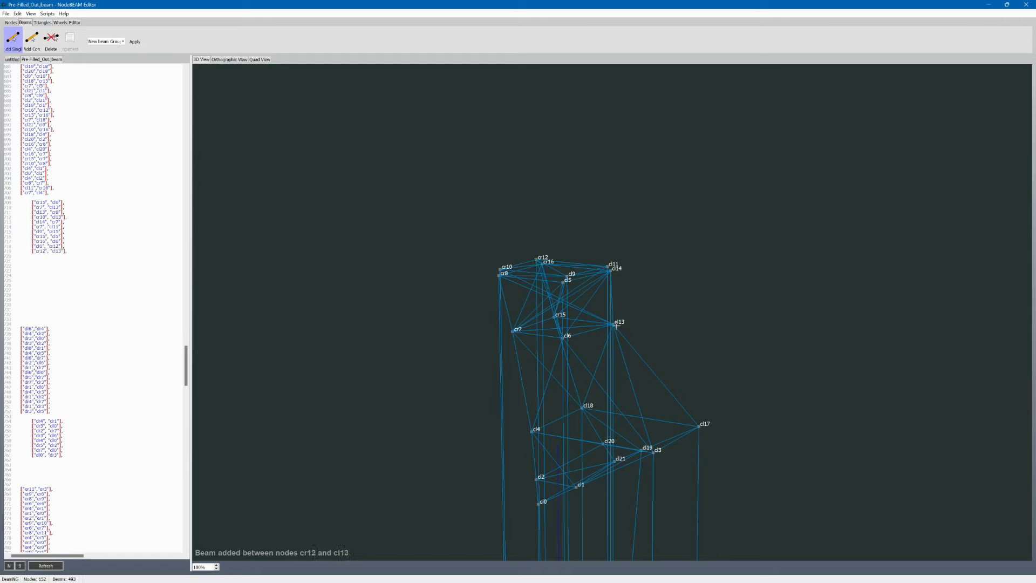
left_click(699, 426)
left_click(542, 263)
left_click(603, 444)
left_click(532, 432)
left_click(567, 276)
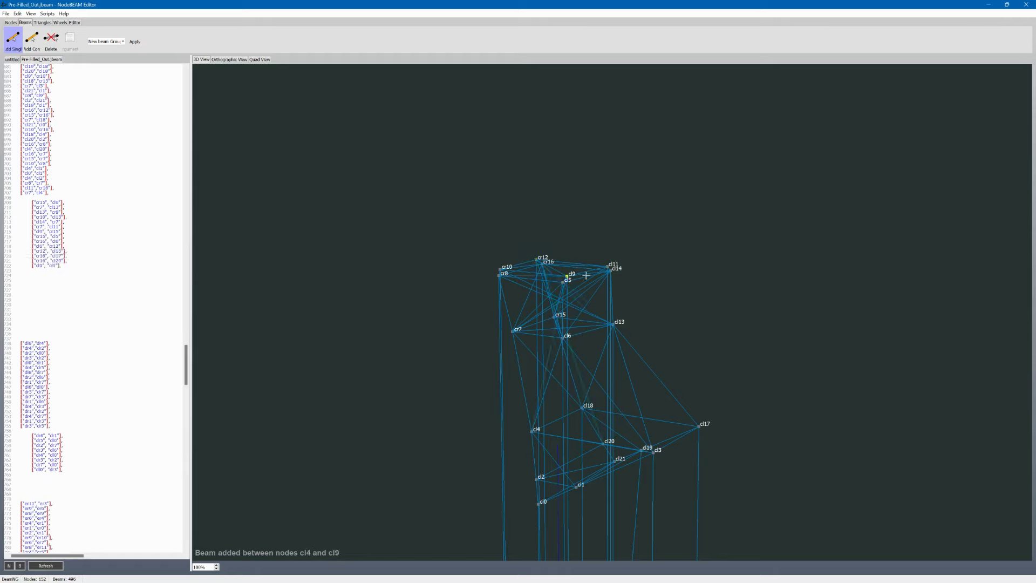
left_click(611, 271)
left_click(581, 407)
Add more group c bracing beams, including cl4–cl17 and cl18–cl3.
left_click(607, 266)
left_click(567, 276)
left_click(532, 431)
left_click(532, 431)
left_click(699, 426)
left_click(581, 407)
left_click(652, 452)
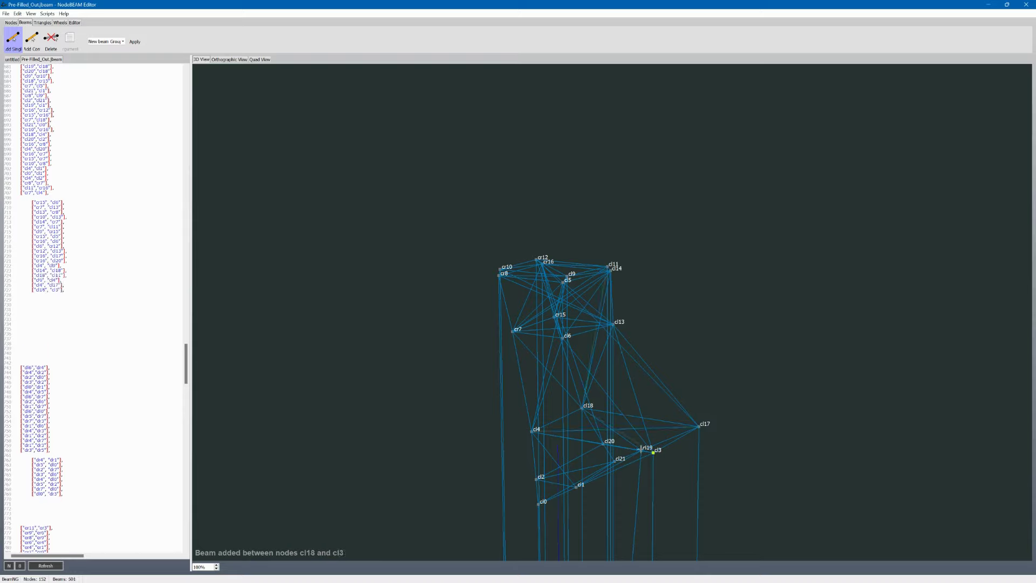
Brace the group c piece's height with beams cl17–cl5, cr8–cl18 and cr12–cl4.
middle_click_drag(660, 448, 605, 424)
left_click(532, 416)
left_click(429, 256)
left_click(420, 249)
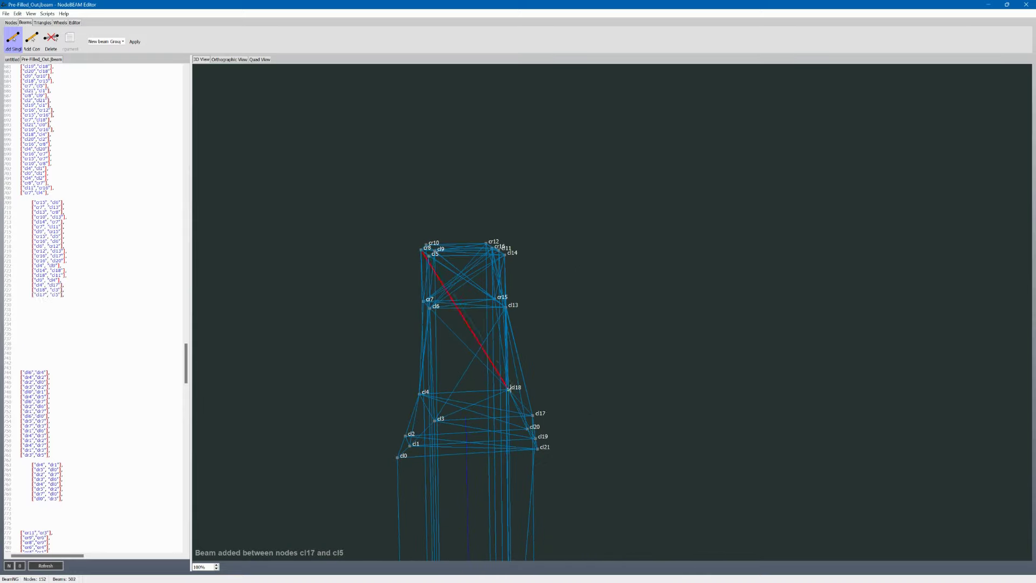
left_click(508, 390)
left_click(486, 244)
left_click(420, 394)
Add group c beams cl3–cl14, cl11–cl3, cl1–cl20 and cl19–cl2.
left_click(435, 421)
left_click(504, 255)
left_click(498, 251)
left_click(435, 421)
left_click(409, 445)
left_click(527, 429)
left_click(535, 438)
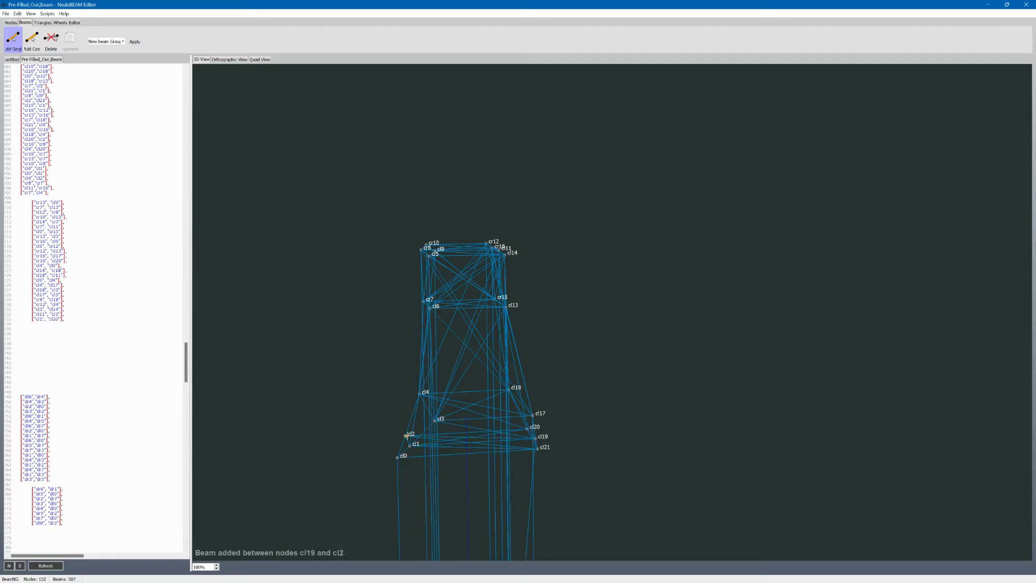
Cross-brace the group c piece's base with beams including cl1–cl18, cl18–cl0 and cl21–cl4.
left_click(535, 439)
left_click(409, 446)
left_click(508, 389)
left_click(508, 390)
left_click(397, 457)
left_click(537, 449)
left_click(420, 394)
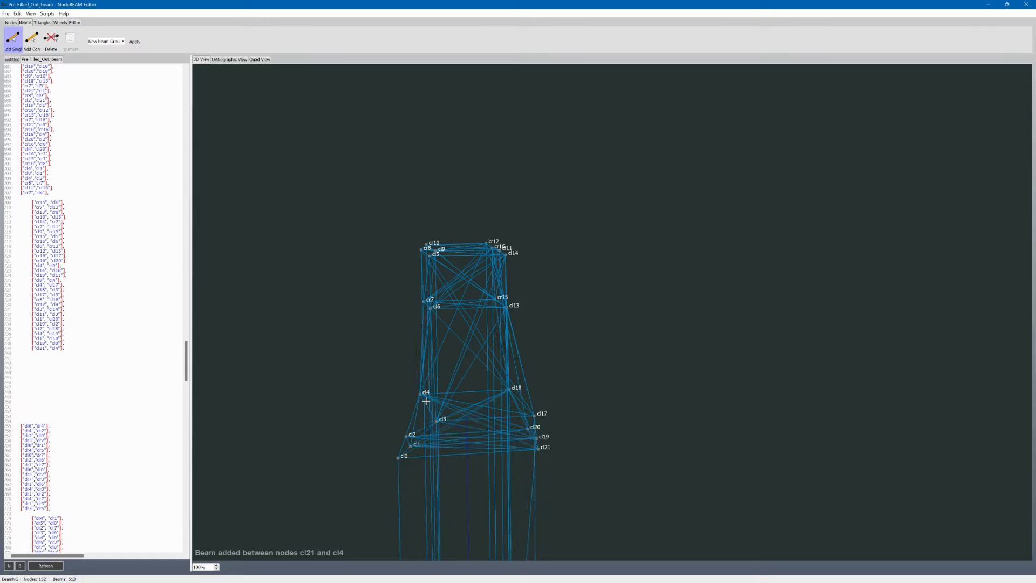
Link the group c piece's upper and lower nodes with beams including cr10–cl21, cl17–cr15, cl18–cl9, cl9–cl2 and cl14–cl19.
middle_click_drag(425, 395, 476, 400)
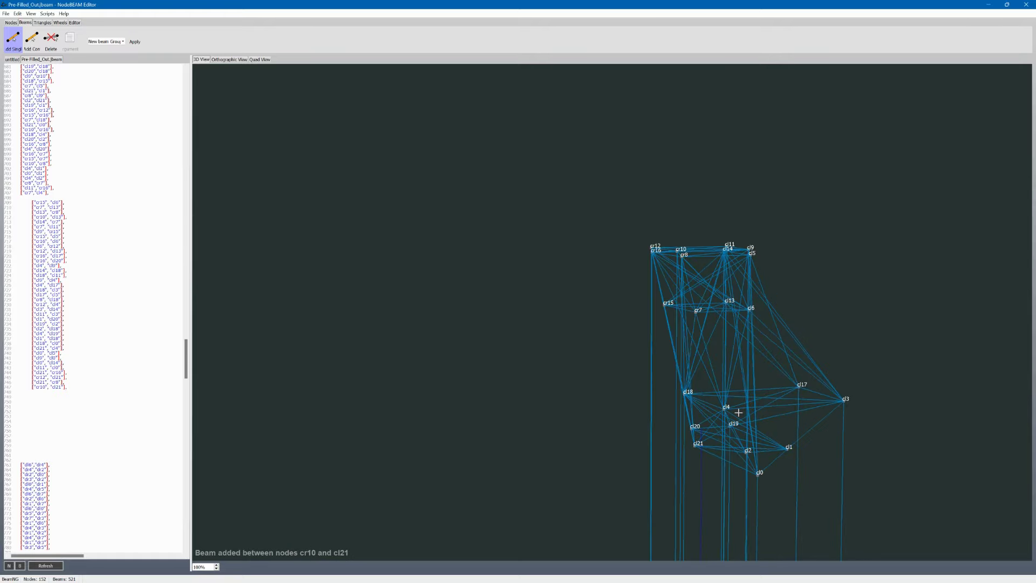
left_click(799, 387)
left_click(664, 304)
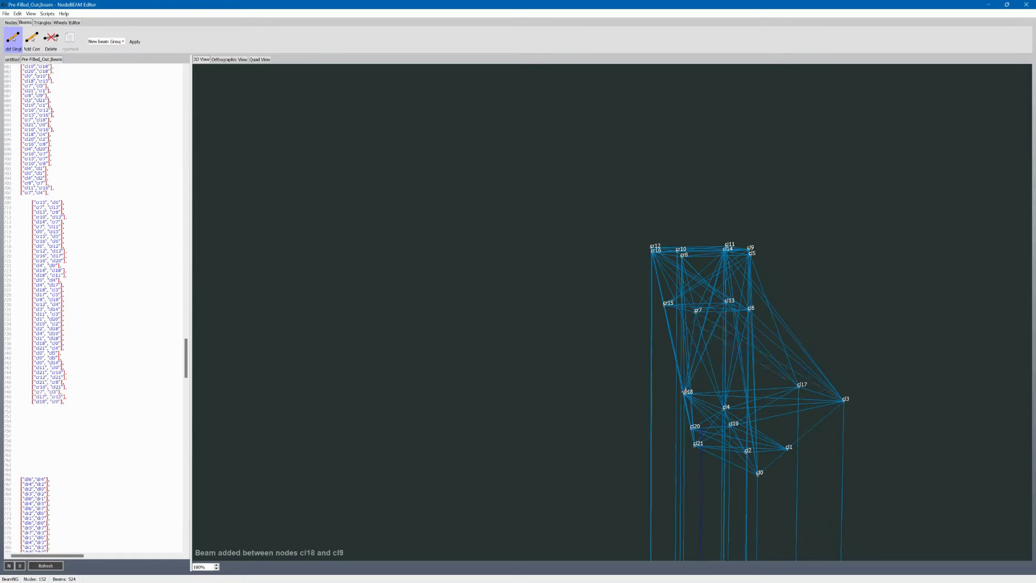
middle_click_drag(639, 261, 567, 265)
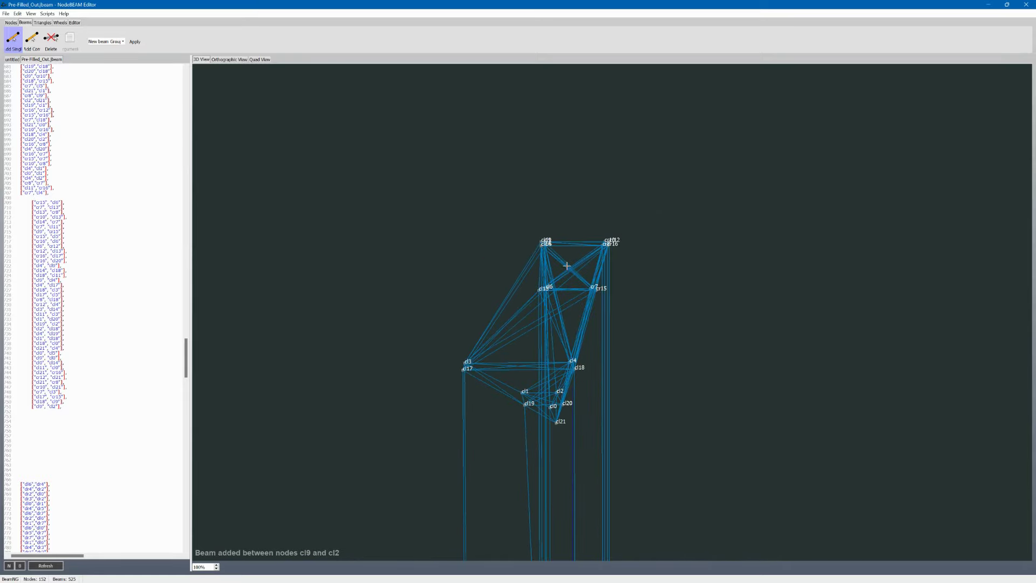
left_click(545, 243)
left_click(525, 398)
Complete the group c bracing with beams cl1–cl5, cl20–cl17, cl3–cl2 and cl4–cl13.
middle_click_drag(524, 399, 475, 391)
left_click(416, 406)
middle_click_drag(518, 288, 631, 270)
left_click(569, 375)
left_click(470, 340)
middle_click_drag(480, 327, 556, 324)
left_click(533, 326)
left_click(623, 358)
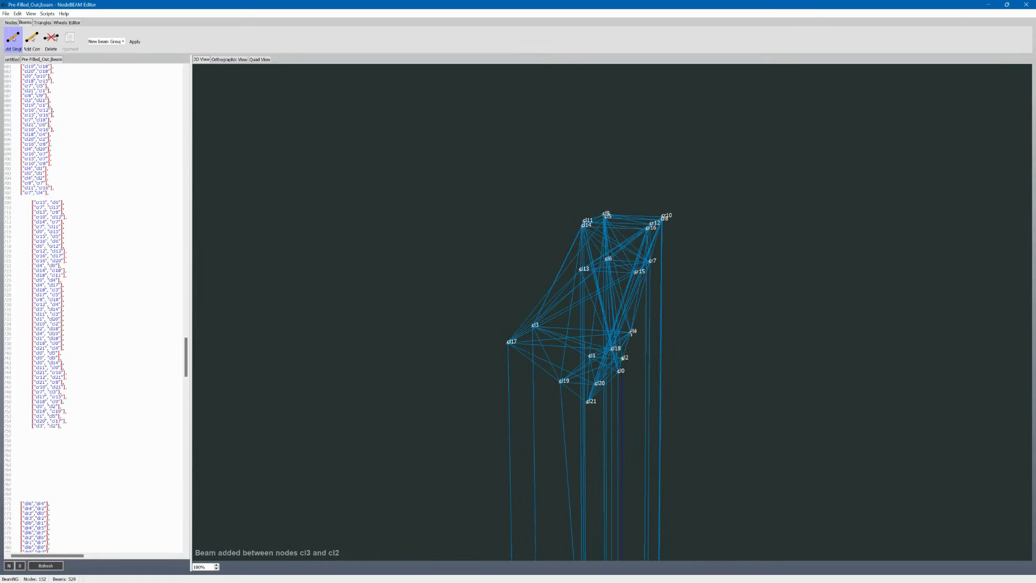
left_click(631, 334)
left_click(581, 270)
Restore the group c nodes' original Z values, refresh the model, and save the JBEAM file.
middle_click_drag(581, 271, 499, 237)
left_click_drag(186, 352, 200, 154)
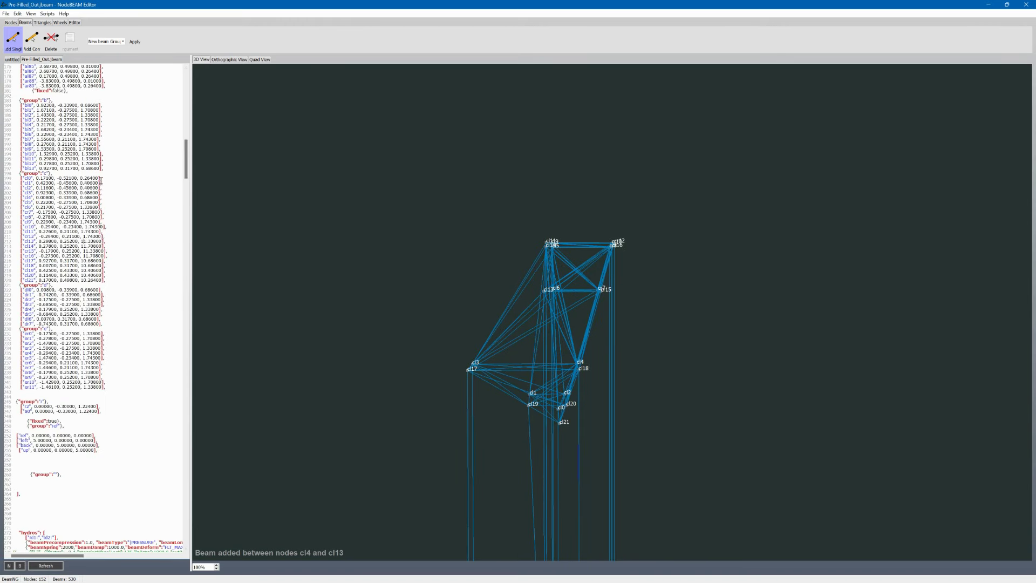
left_click(45, 565)
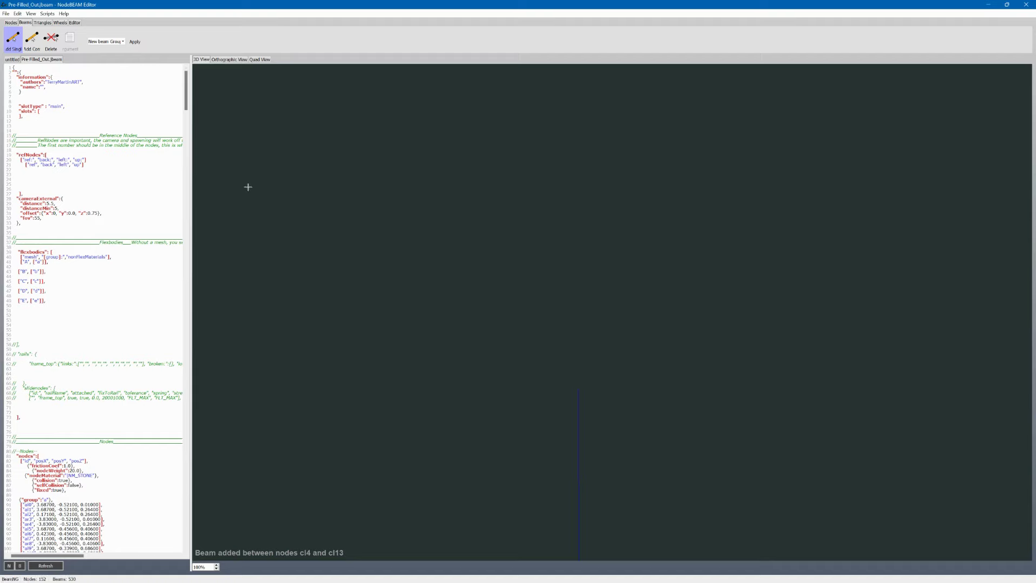
left_click_drag(185, 108, 186, 167)
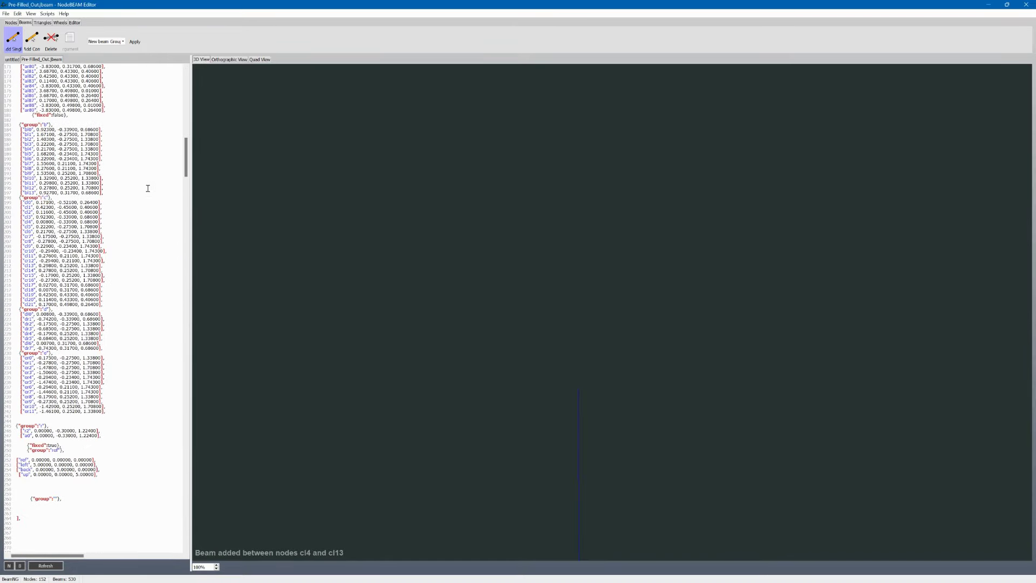
left_click(6, 14)
left_click(19, 48)
In BeamNG.drive, pull the braced centre piece up out of the wall and pause the simulation.
key("alt+Tab")
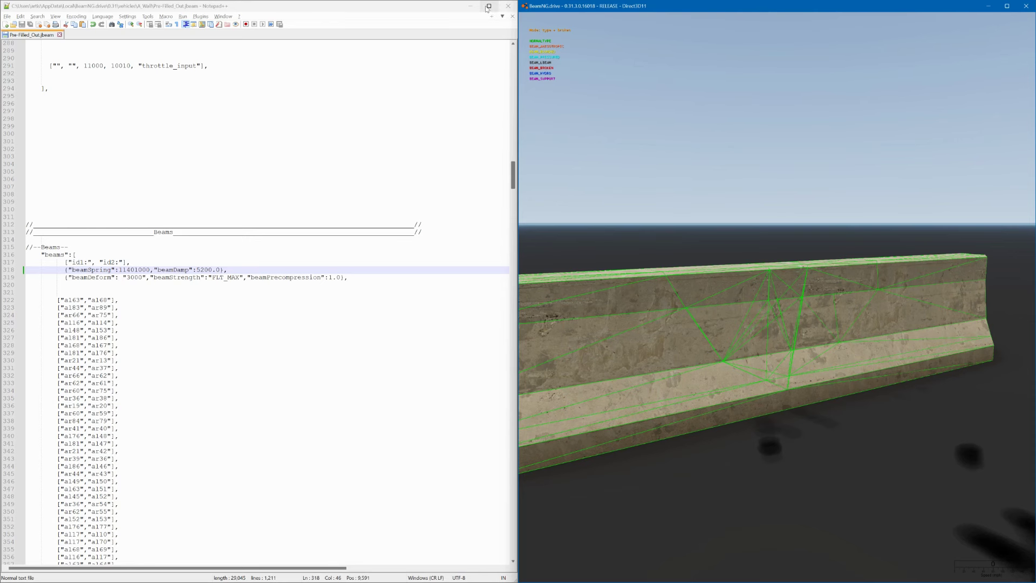
left_click_drag(513, 175, 513, 307)
right_click_drag(588, 280, 799, 184)
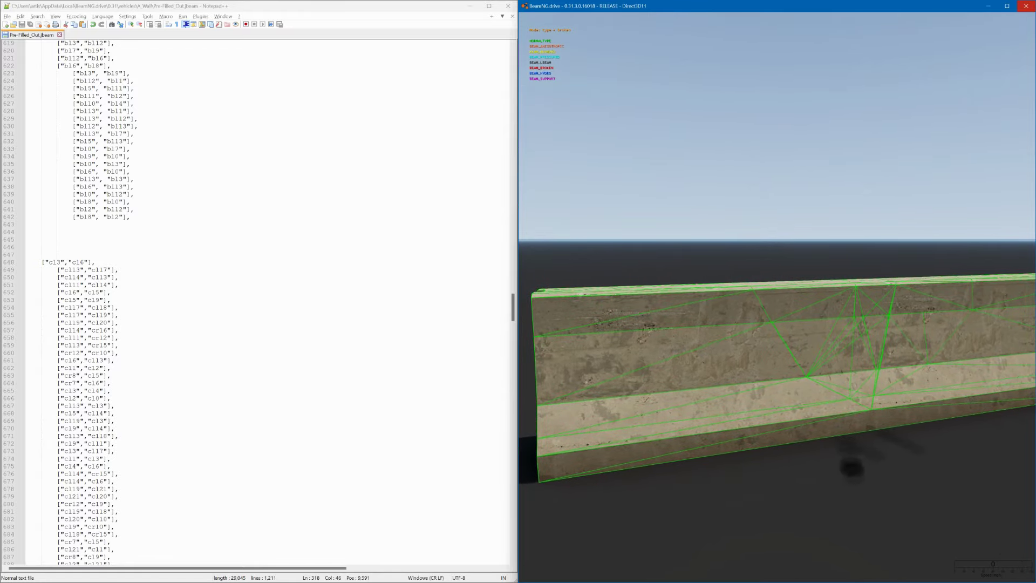
key("ctrl+b")
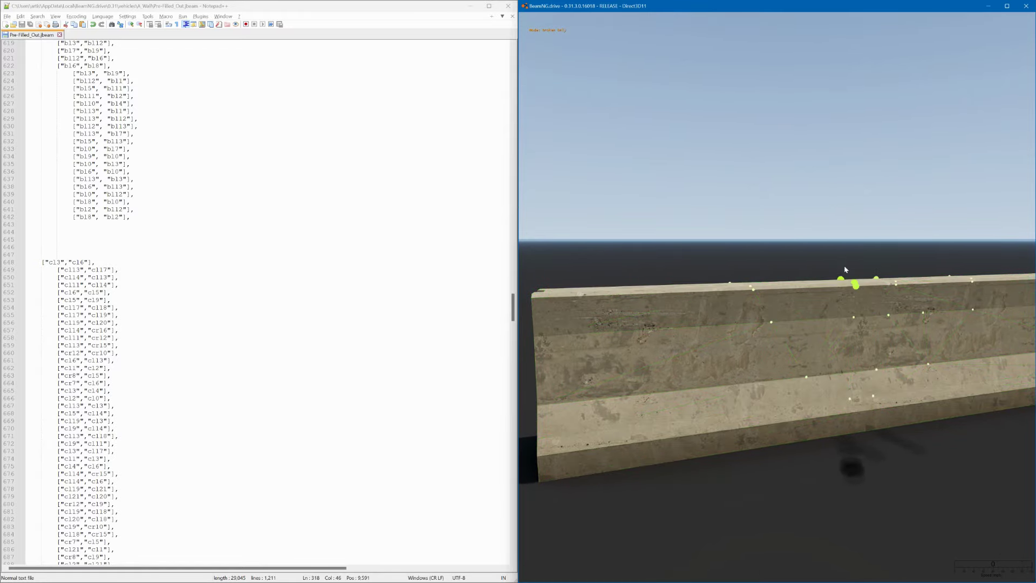
left_click_drag(846, 270, 770, 3, "ctrl")
key("j")
key("ctrl+b")
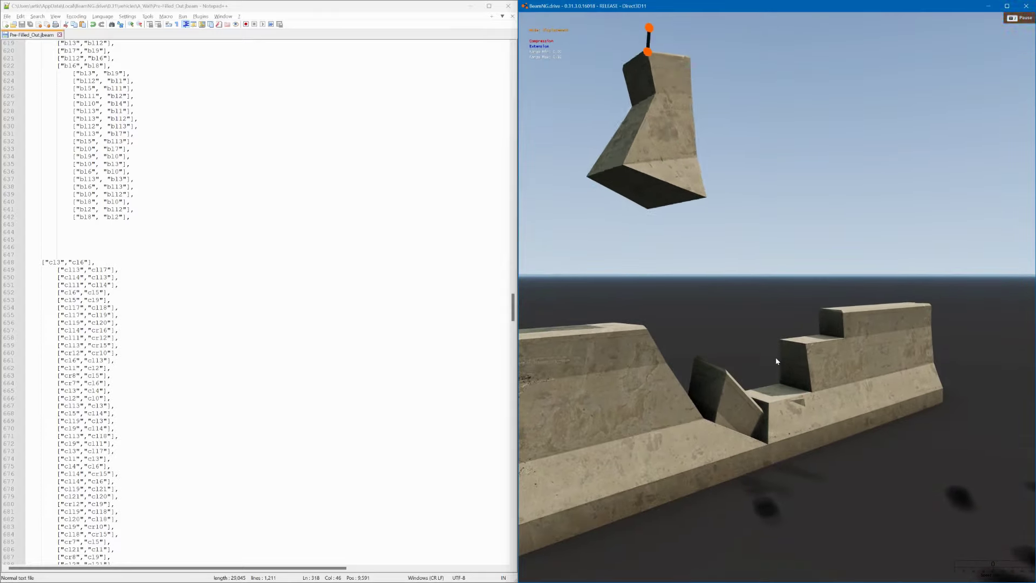
Pull further concrete blocks out of the broken wall and up into the air.
left_click_drag(775, 357, 914, 48)
right_click_drag(915, 48, 757, 409)
left_click_drag(773, 420, 649, 58, "ctrl")
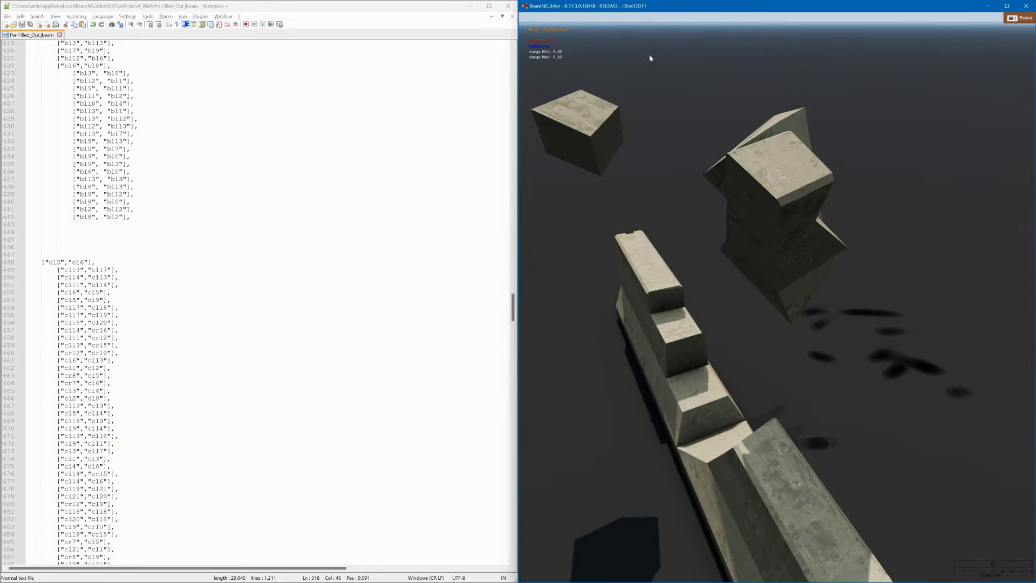
Frame a single floating concrete block, and paste a screenshot of it into GIMP as a new image.
right_click_drag(649, 57, 710, 63)
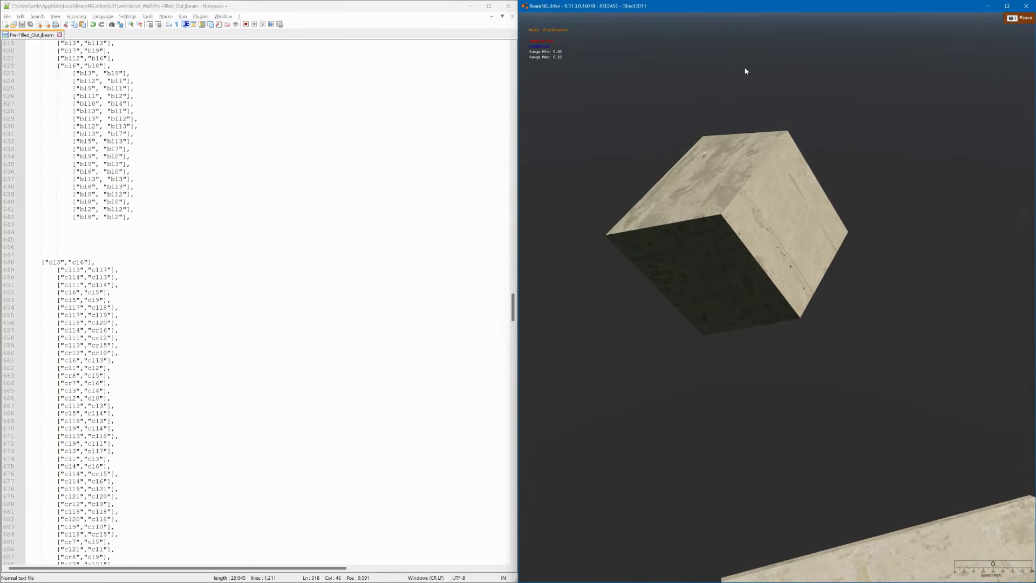
left_click(607, 573)
left_click(1026, 6)
left_click(211, 202)
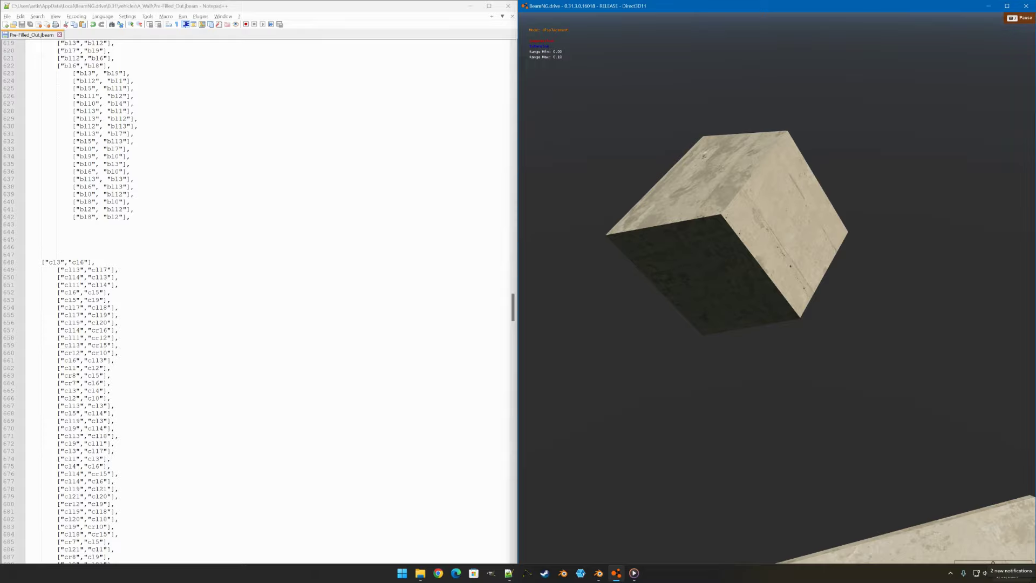
left_click(575, 574)
key("ctrl+v")
Try to isolate the concrete block with Fuzzy Select at varying thresholds, and clear the selection.
left_click(36, 34)
left_click(580, 173)
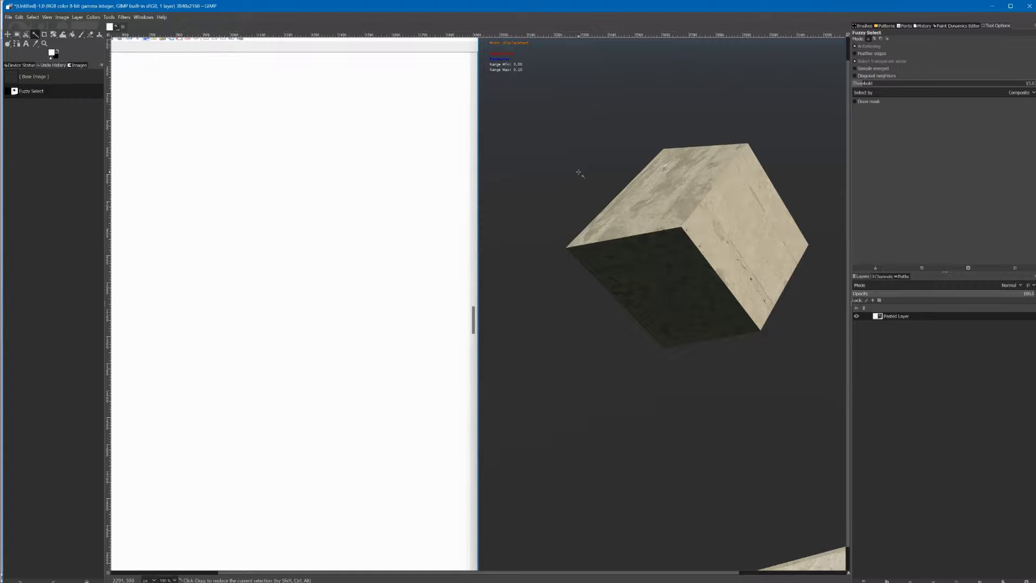
left_click(581, 173)
left_click_drag(909, 84, 914, 84)
left_click(786, 122)
left_click(720, 165)
left_click(686, 178)
left_click(675, 181)
left_click(720, 222)
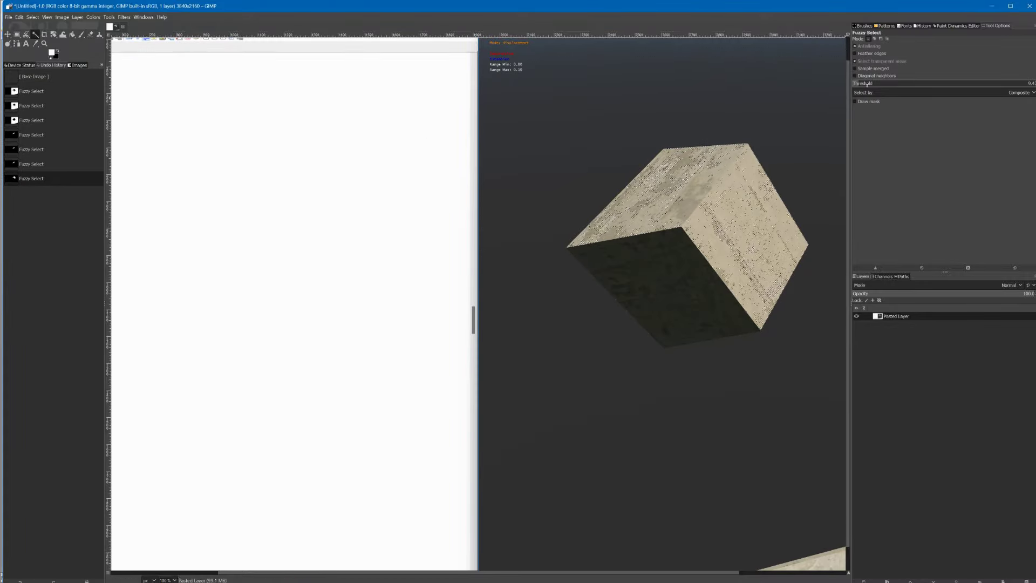
left_click(669, 238)
left_click(670, 209)
left_click(26, 35)
left_click(43, 43)
left_click_drag(533, 163, 571, 187)
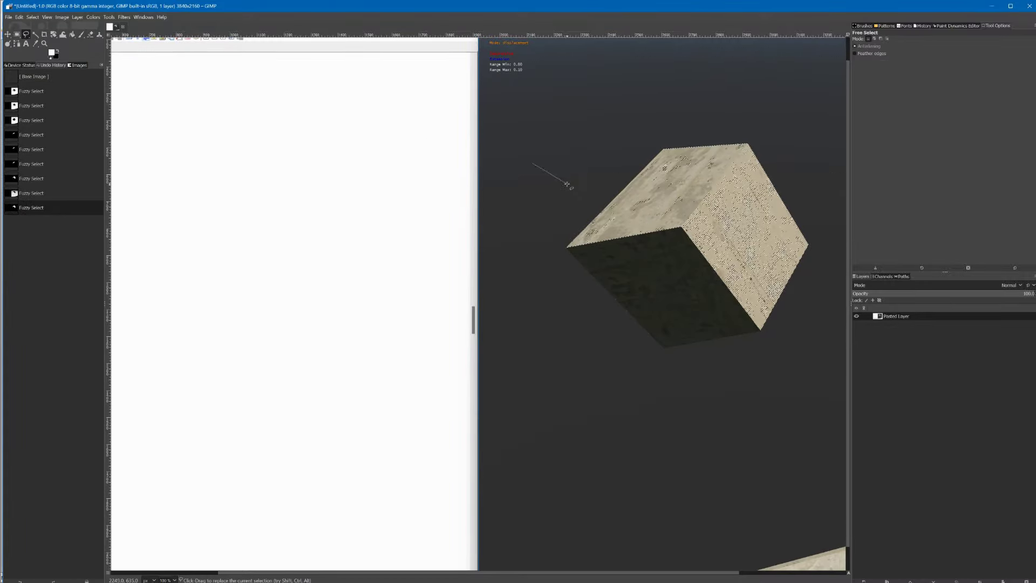
left_click(17, 34)
key("ctrl+shift+a")
Outline the concrete block's silhouette corner by corner with Free Select.
key("f")
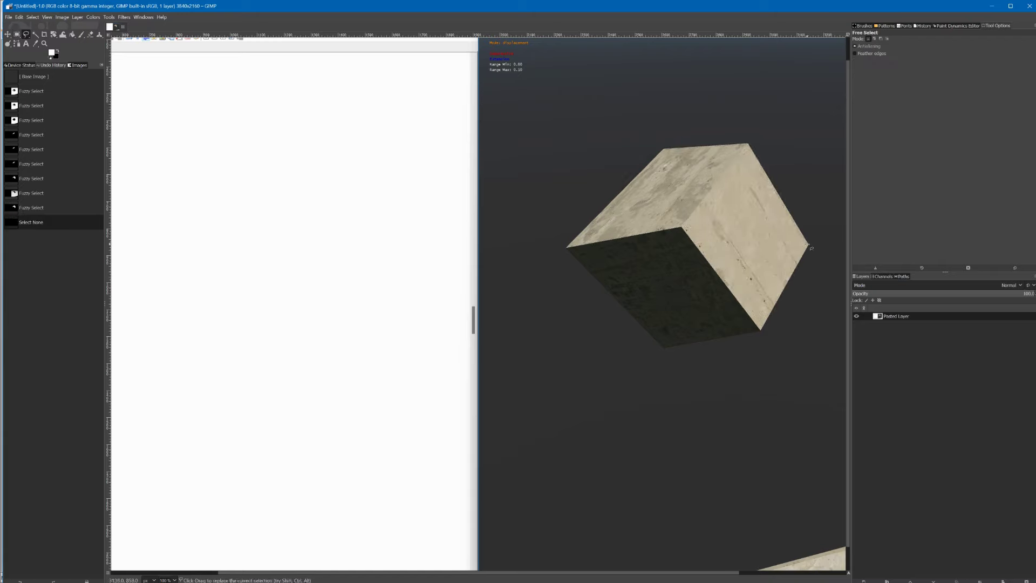
left_click(566, 247)
key("Return")
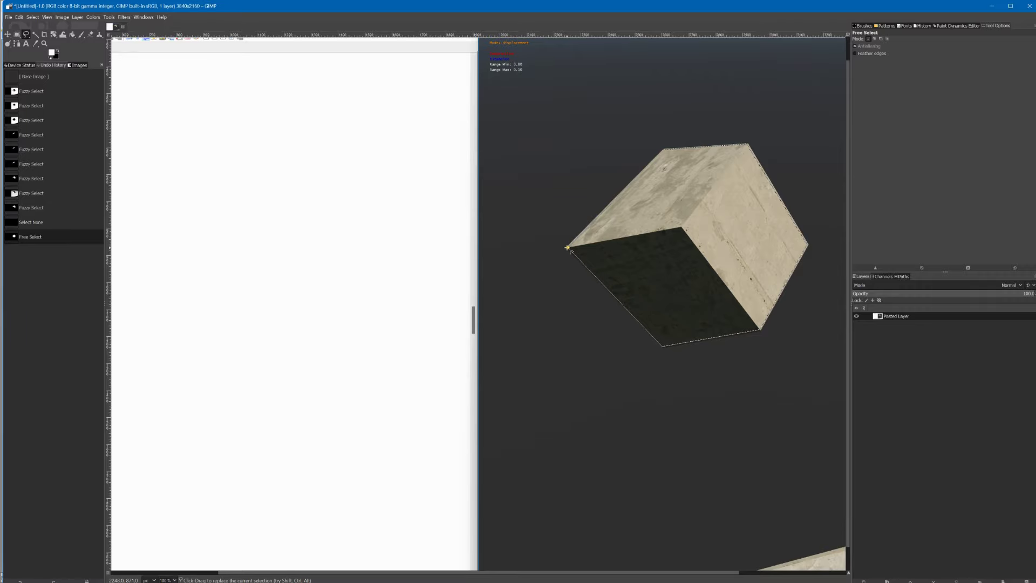
Copy the selected block onto its own layer, and delete the screenshot layer beneath it.
key("ctrl+c")
key("ctrl+v")
key("ctrl+shift+n")
left_click(7, 34)
left_click_drag(682, 243, 497, 246)
right_click(893, 324)
left_click(917, 166)
Create a new 512×512 image, add an alpha channel, and clear its background to transparency.
left_click(8, 16)
left_click(19, 25)
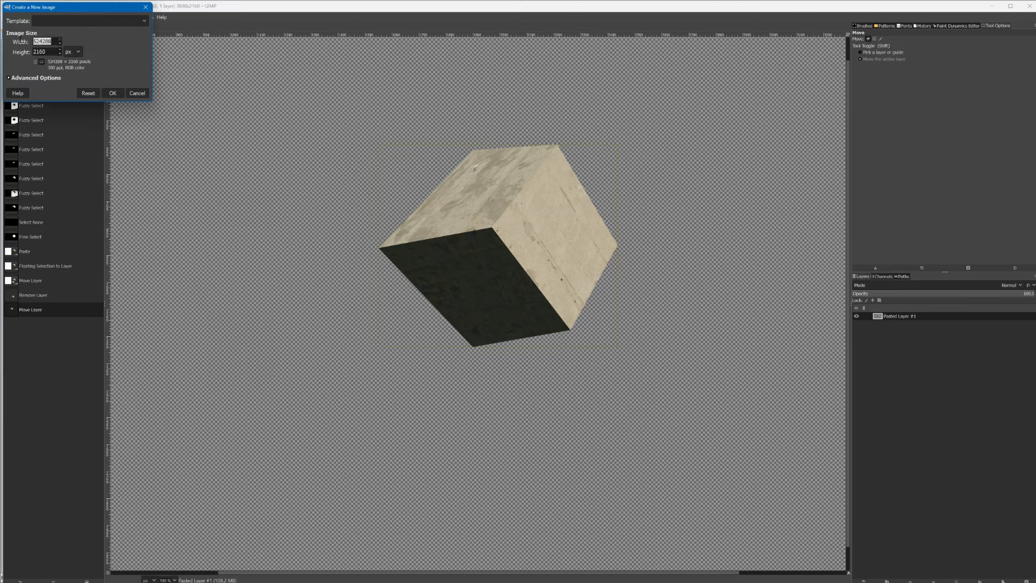
left_click(112, 93)
key("Delete")
right_click(896, 316)
left_click(930, 532)
key("Delete")
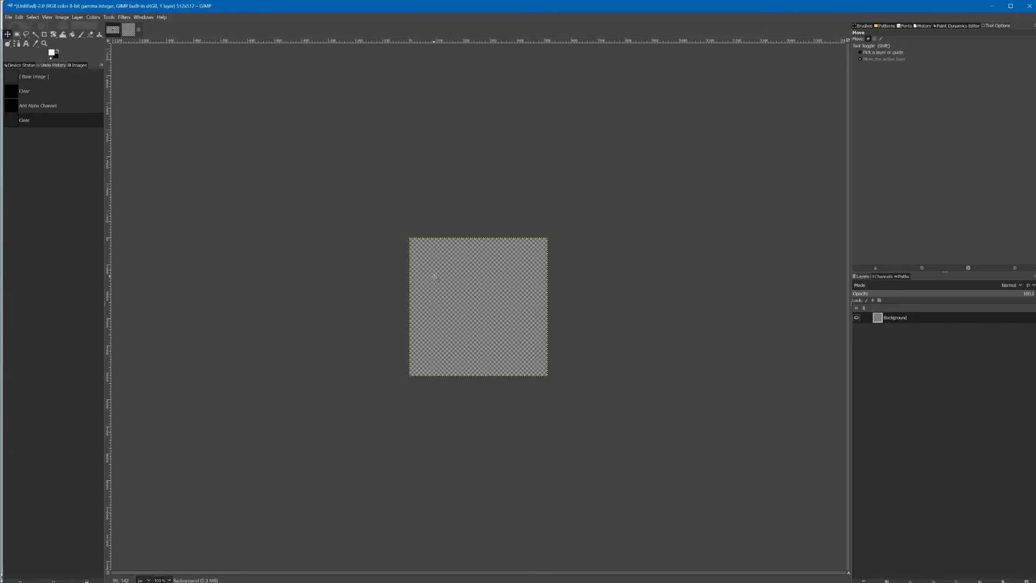
Paste the concrete block into the new image and scale it to 465 × 394 px.
key("ctrl+v")
key("shift+r")
left_click(537, 204)
key("ctrl+z")
key("ctrl+y")
key("shift+s")
left_click(614, 269)
left_click_drag(599, 206, 484, 302)
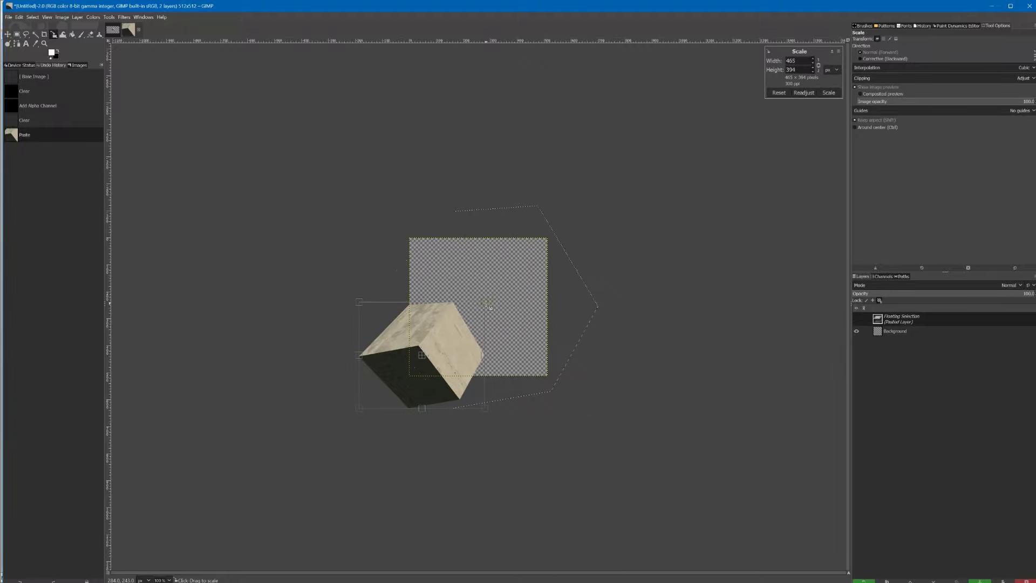
Centre the block on the canvas, and merge it as a layer with the background, clipped to the image.
left_click(8, 35)
left_click_drag(442, 333, 498, 286)
right_click(893, 319)
left_click(918, 383)
key("ctrl+m")
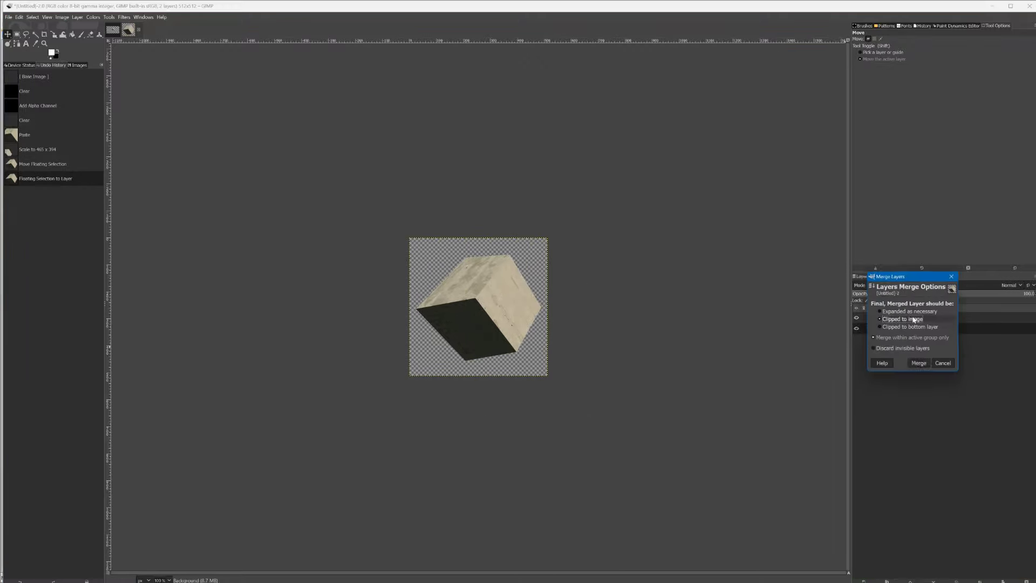
left_click(918, 362)
Export the image as a DDS named block into BeamNG.drive's art/shapes/particles folder, using BC1 / DXT1 compression and generated mipmaps.
left_click(9, 17)
left_click(31, 135)
left_click(172, 219)
double_click(216, 134)
double_click(217, 133)
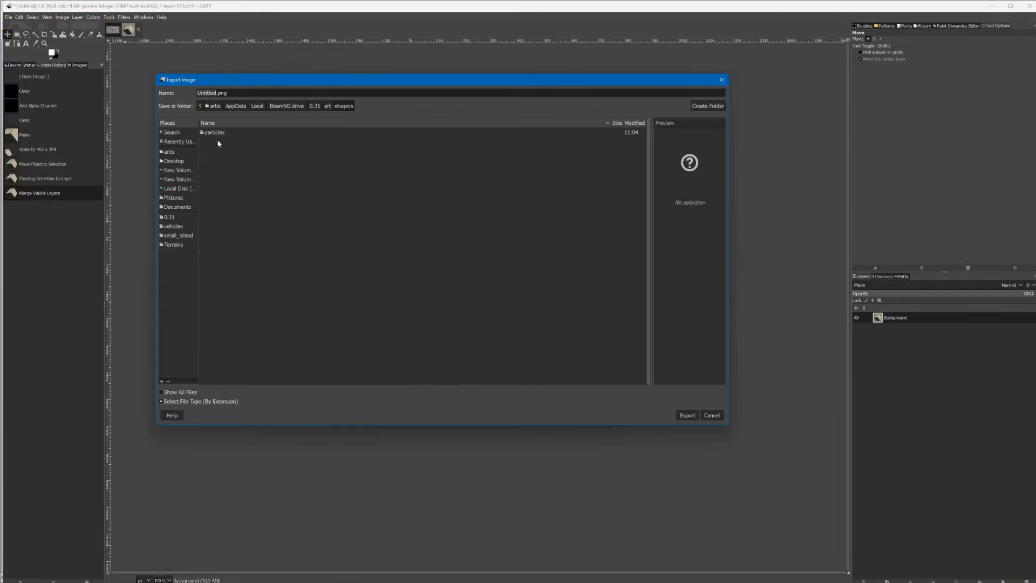
double_click(217, 135)
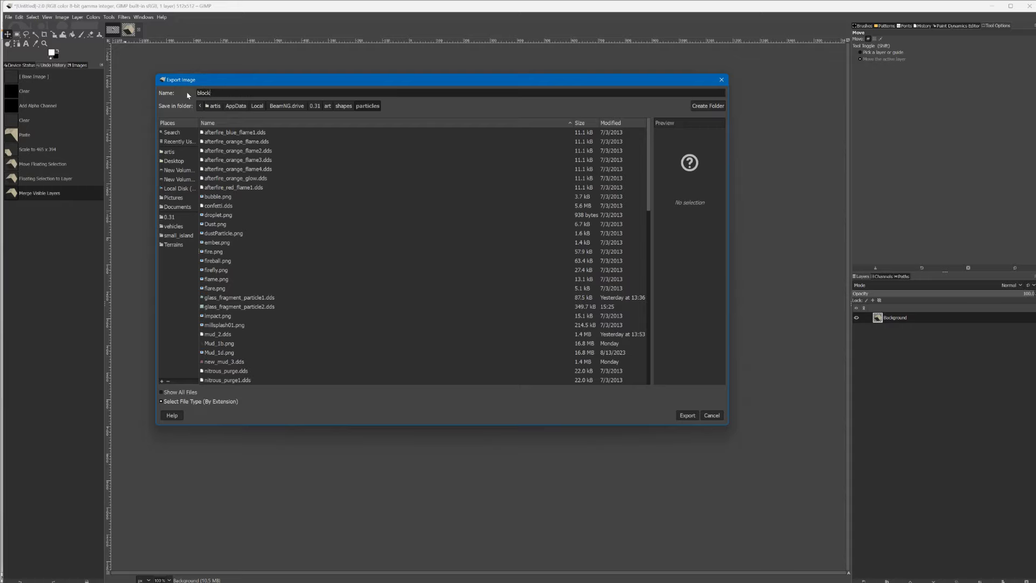
left_click(687, 415)
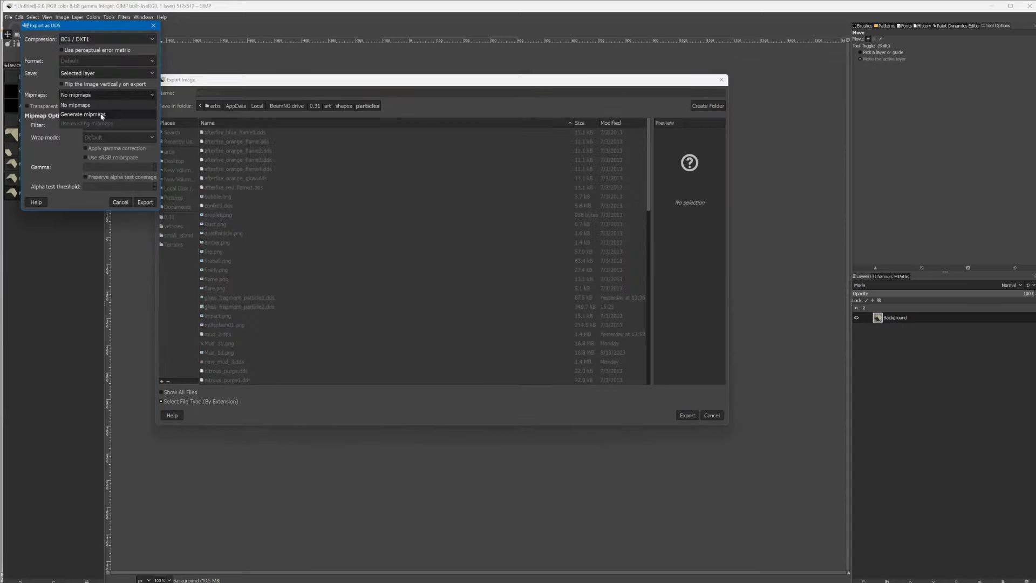
left_click(146, 205)
Export the block DDS again over the existing file, with compression set to BC3 / DXT5.
left_click(8, 17)
left_click(31, 135)
left_click(686, 415)
left_click(489, 286)
left_click(121, 70)
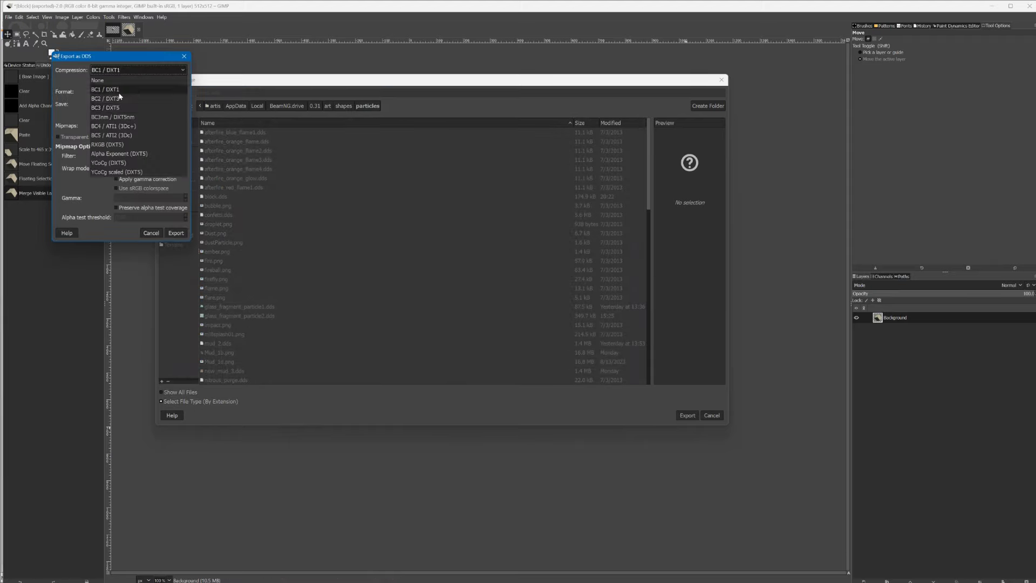
left_click(117, 106)
left_click(177, 232)
Apply a Drop Shadow to the concrete block with X and Y offsets of 20 and a blur radius of 10.
left_click(124, 18)
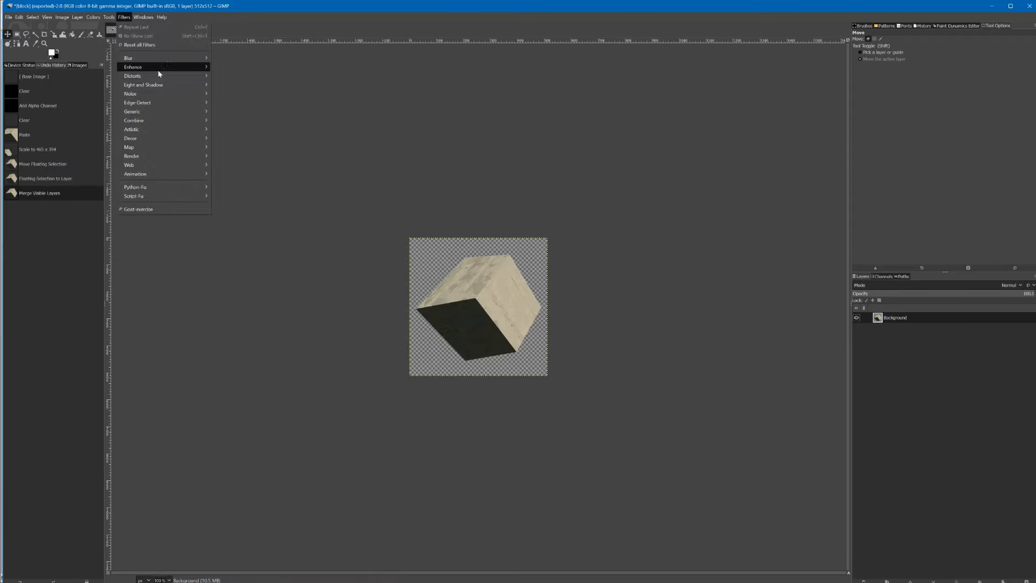
mouse_move(173, 89)
left_click(237, 143)
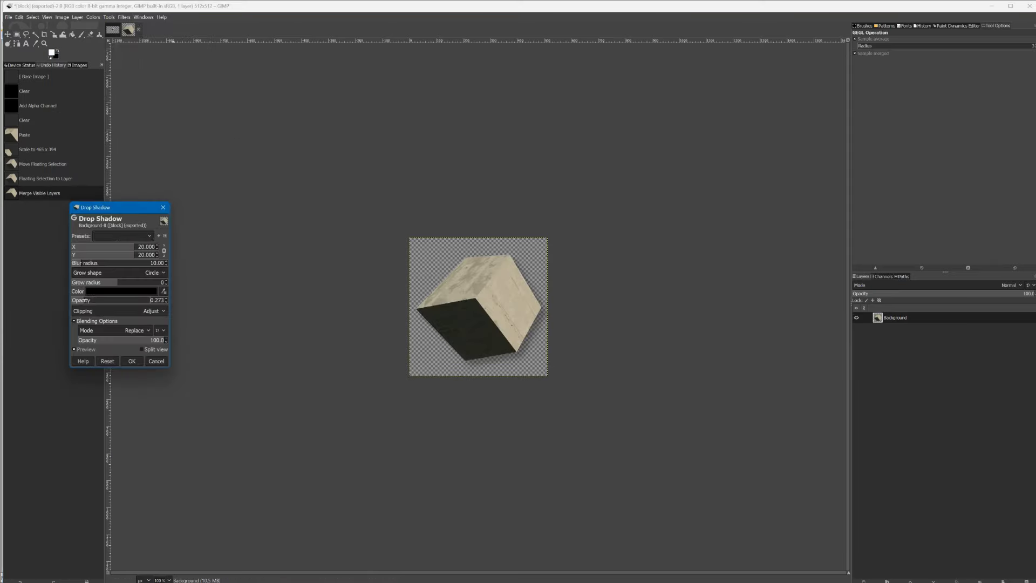
key("Return")
Add a new layer to the block image and merge the visible layers.
right_click(869, 338)
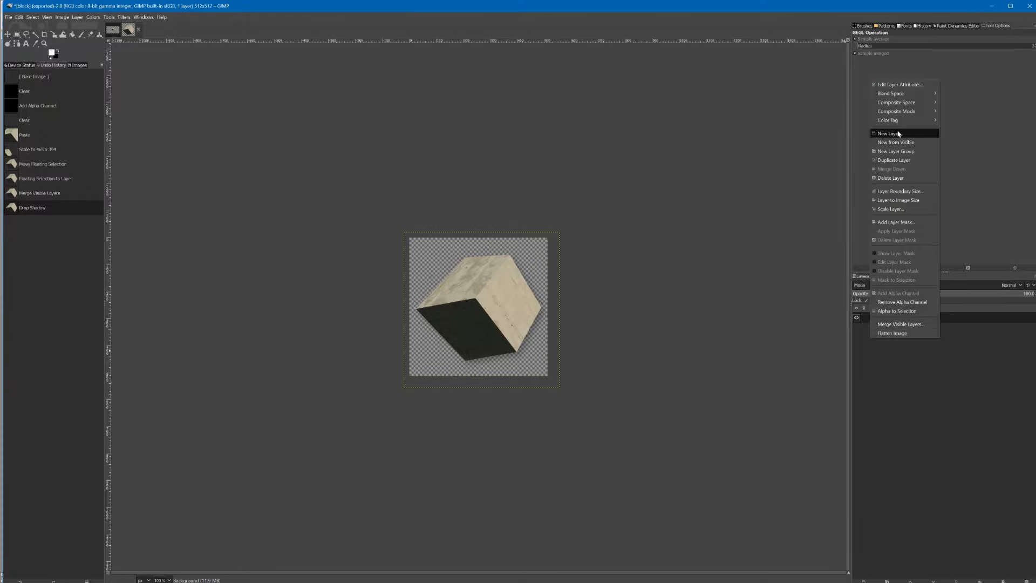
left_click(897, 133)
key("Return")
right_click(919, 313)
left_click(962, 560)
key("Return")
Switch to BeamNG.drive's world editor, open the Particle Editor, and select the BNGP_12 emitter.
key("alt+Tab")
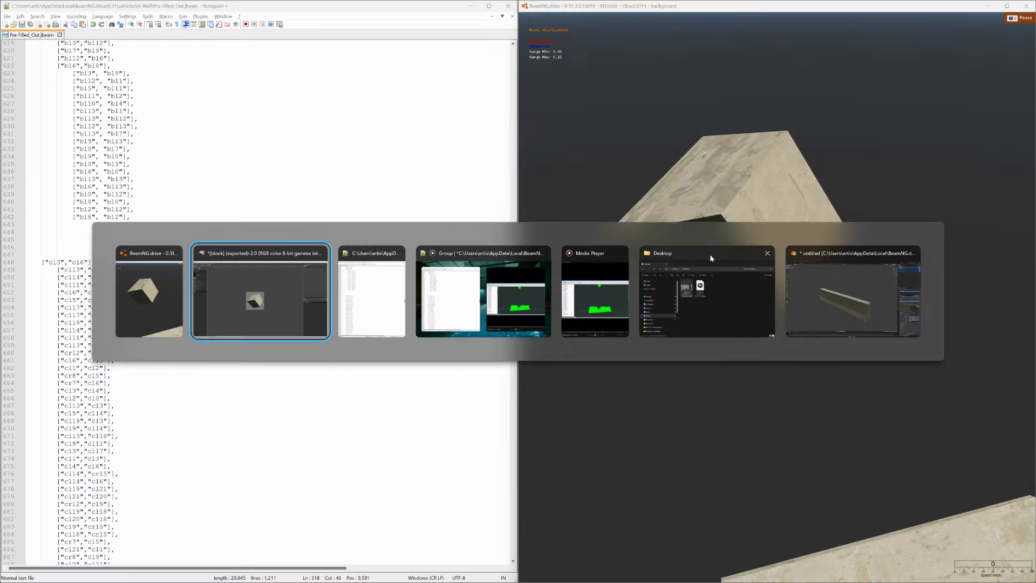
left_click_drag(566, 6, 567, 225)
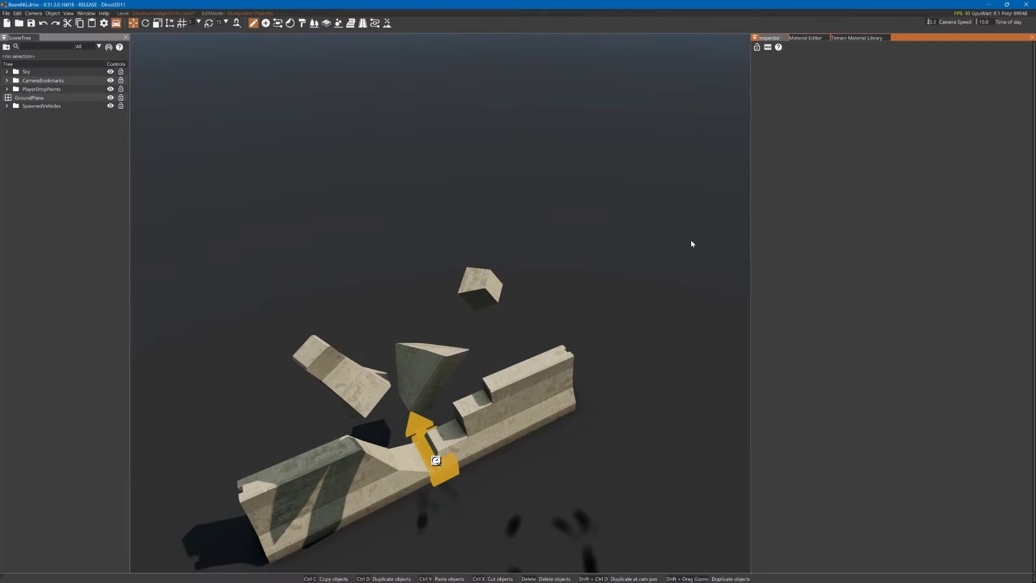
left_click(338, 22)
left_click(794, 66)
left_click(785, 102)
left_click(785, 64)
left_click(781, 109)
mouse_move(712, 157)
right_mouse_down()
mouse_move(669, 145)
mouse_move(731, 155)
right_mouse_up()
left_click(781, 64)
left_click(778, 116)
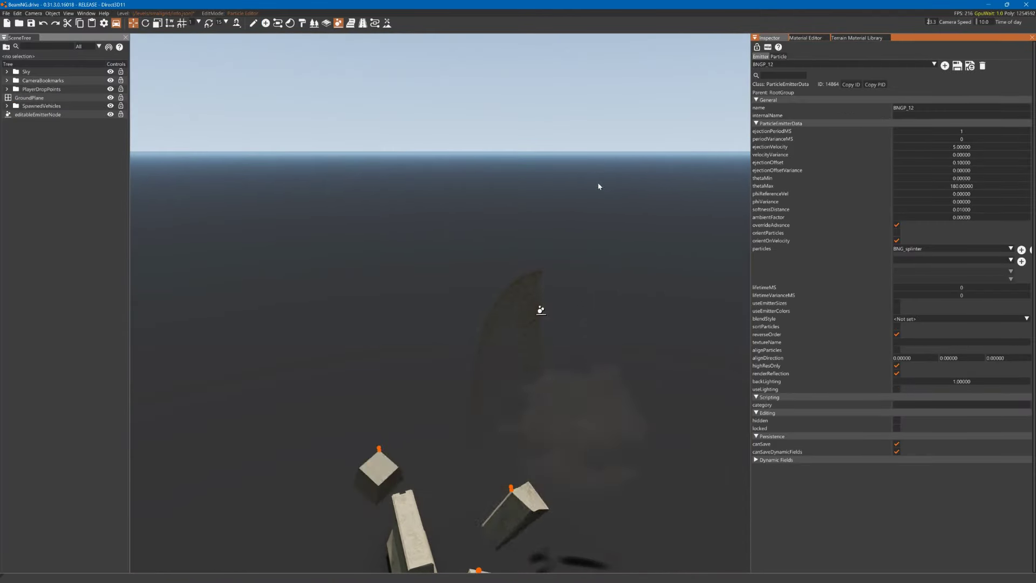
Set the BNG_splinter particle's texture to art/shapes/particles/block.dds.
left_click(778, 56)
left_click(896, 225)
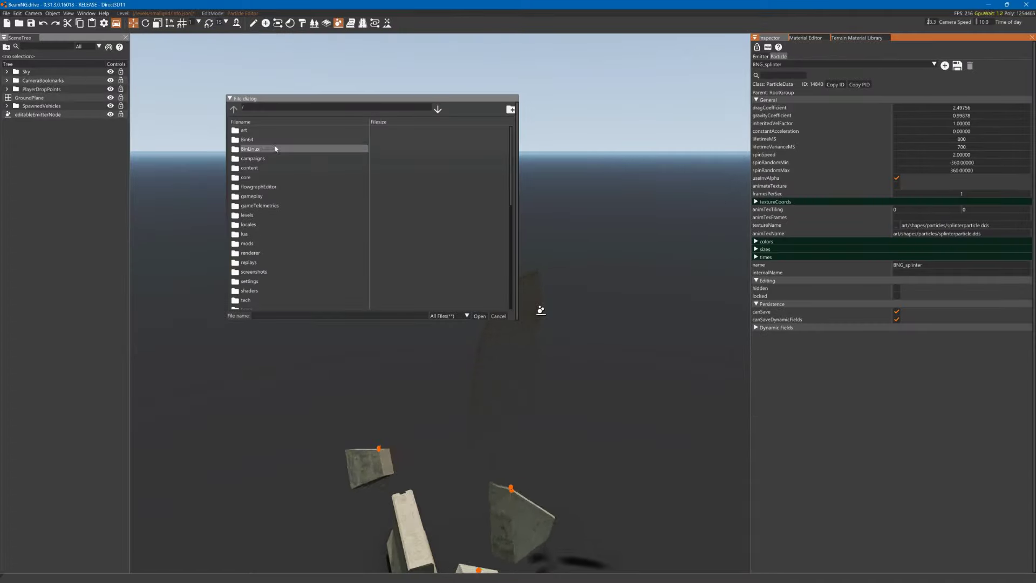
double_click(259, 215)
left_click(260, 197)
left_click(477, 317)
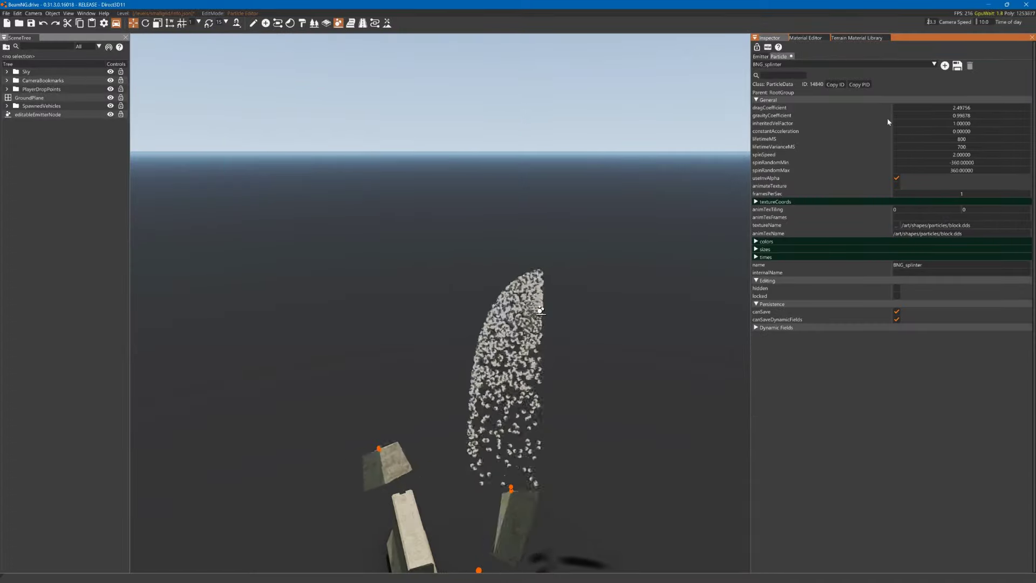
Set BNG_splinter's dragCoefficient to 2.09756, inheritedVelFactor to 0.7, lifetimeMS to 1209, lifetimeVarianceMS to 477, and spinSpeed to 0.3.
left_click_drag(932, 109, 978, 140)
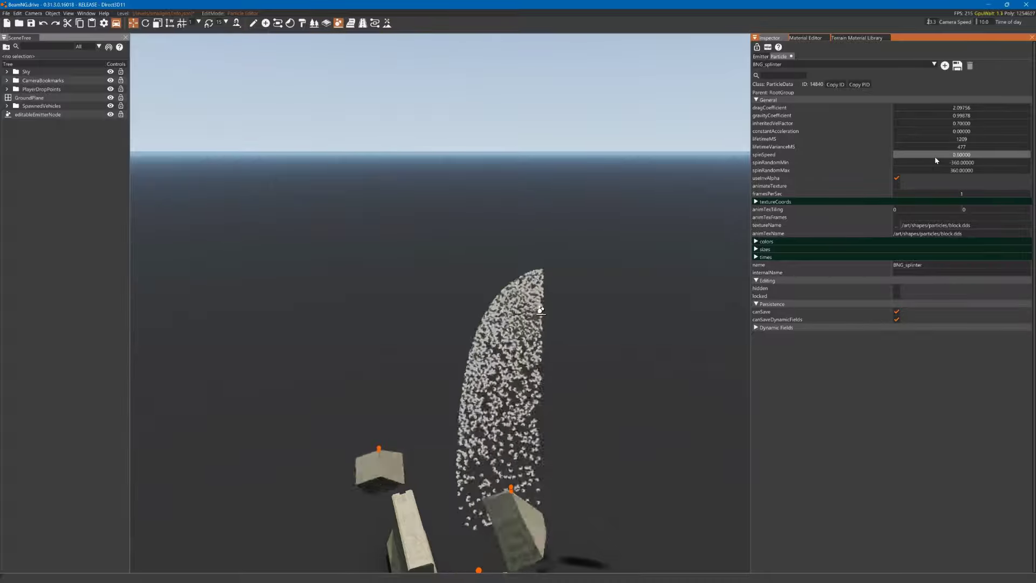
left_click(760, 56)
left_click(779, 57)
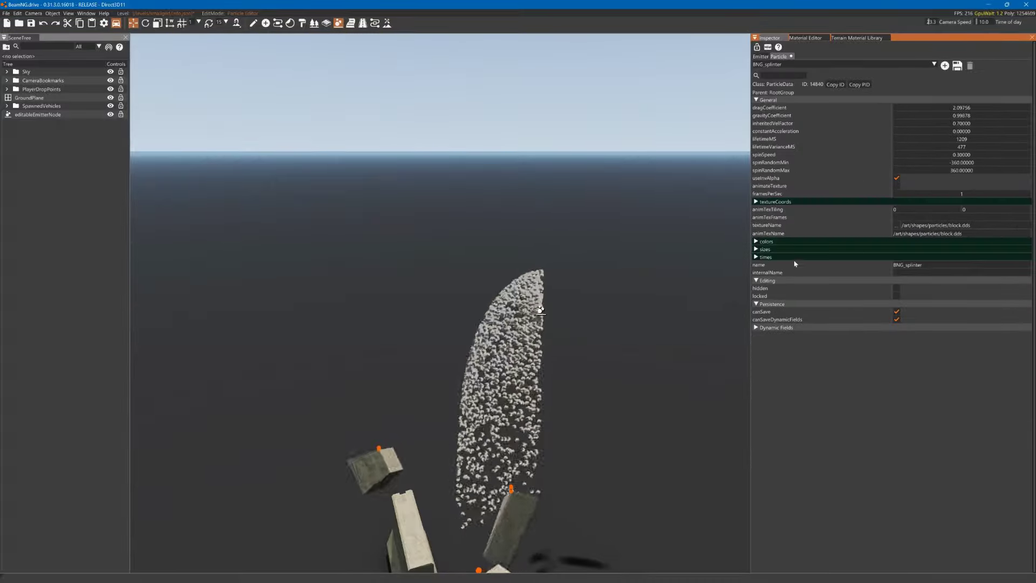
Set the particle's sizes[0], sizes[1] and sizes[2] to 1, and raise its gravityCoefficient to about 1.8.
left_click(795, 249)
double_click(958, 258)
type("1")
double_click(959, 265)
type("1")
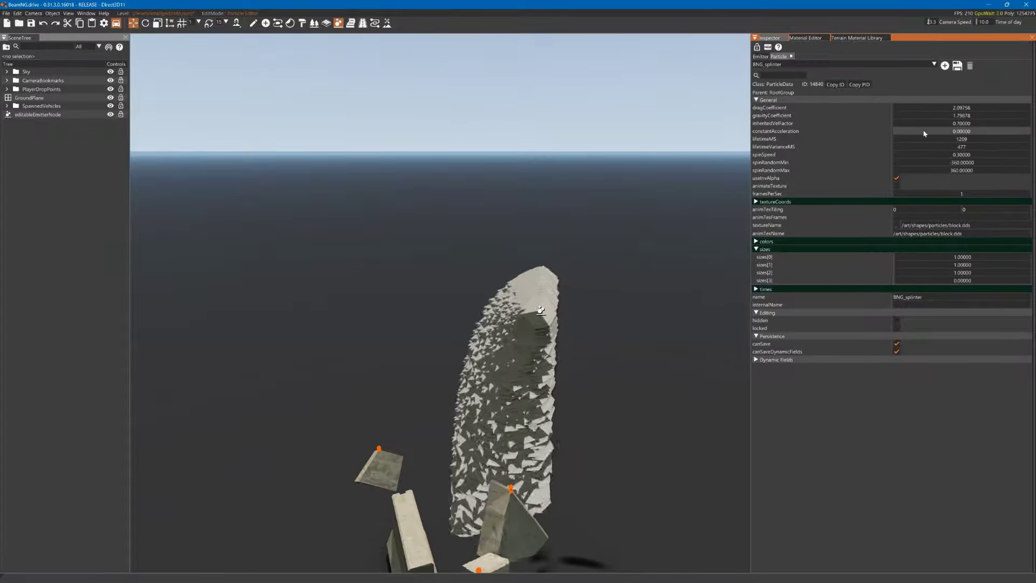
Return to the BNGP_12 emitter's properties, exit the world editor, and restore the game window to a smaller size.
left_click(761, 56)
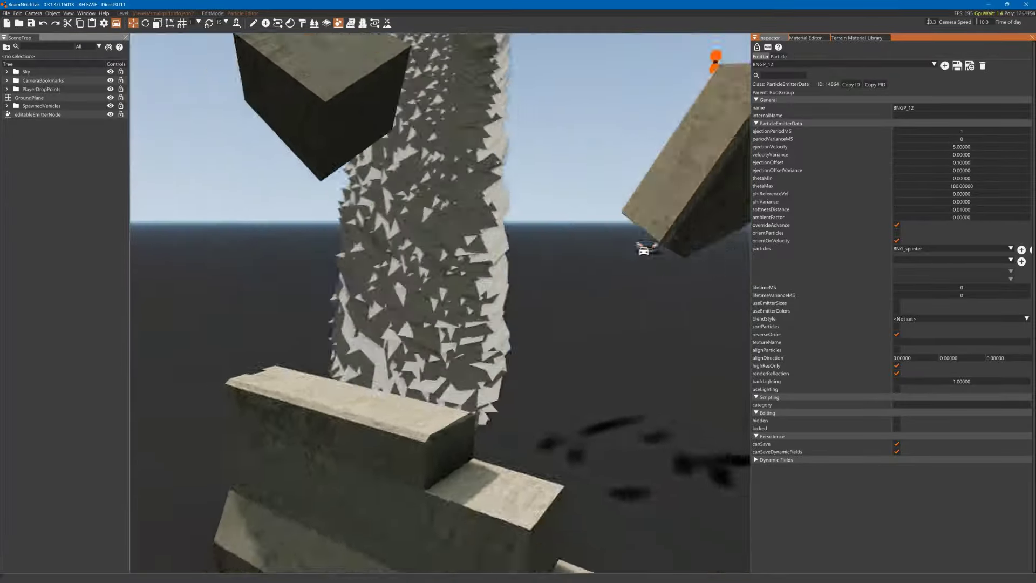
key("ctrl+o")
key("F11")
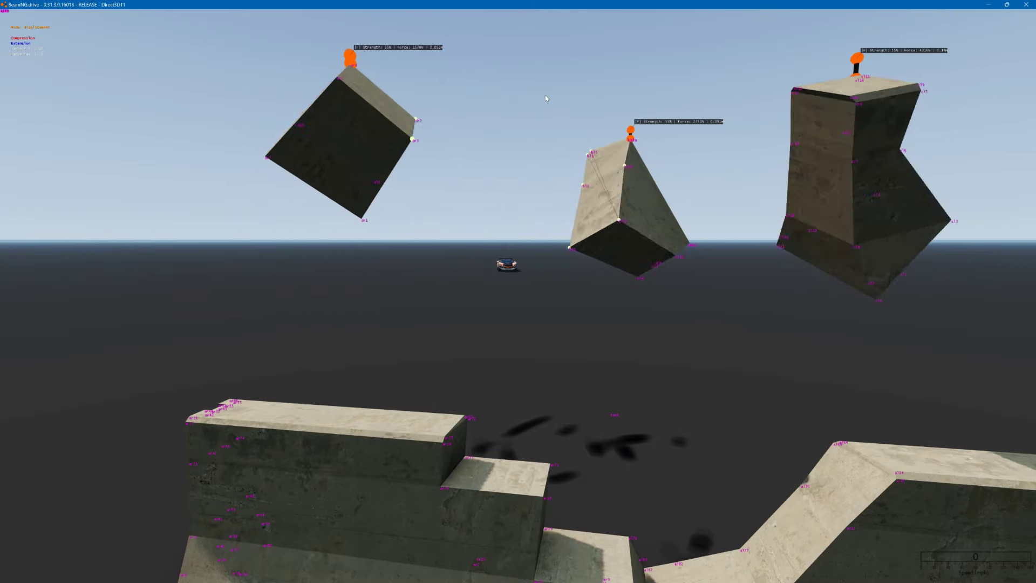
left_click(1006, 5)
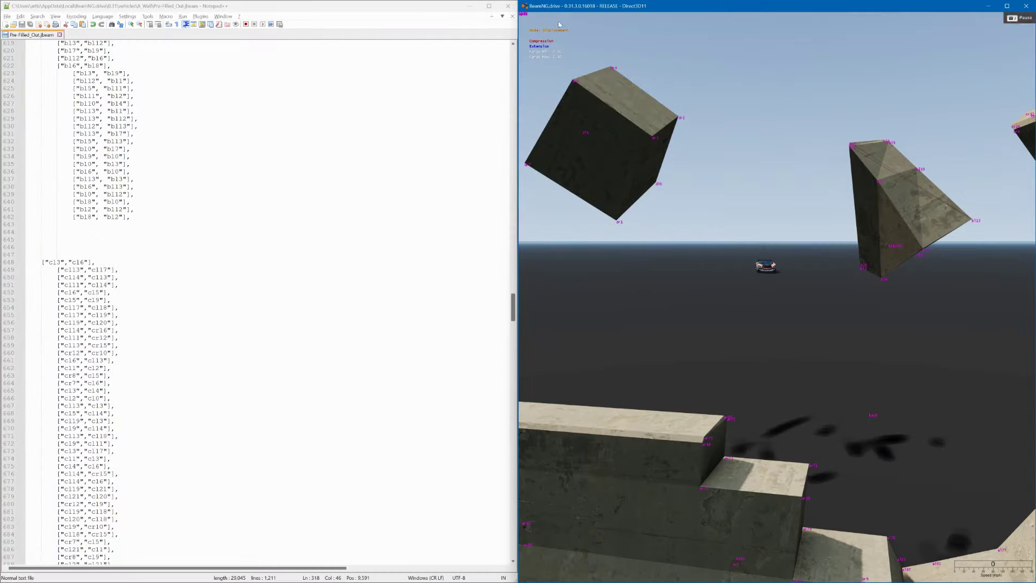
Open pipe.lua from the LUA folder of the A_Wall vehicle in Notepad++.
left_click(471, 4)
left_click_drag(755, 5, 766, 125)
left_click(988, 5)
double_click(710, 33)
double_click(667, 199)
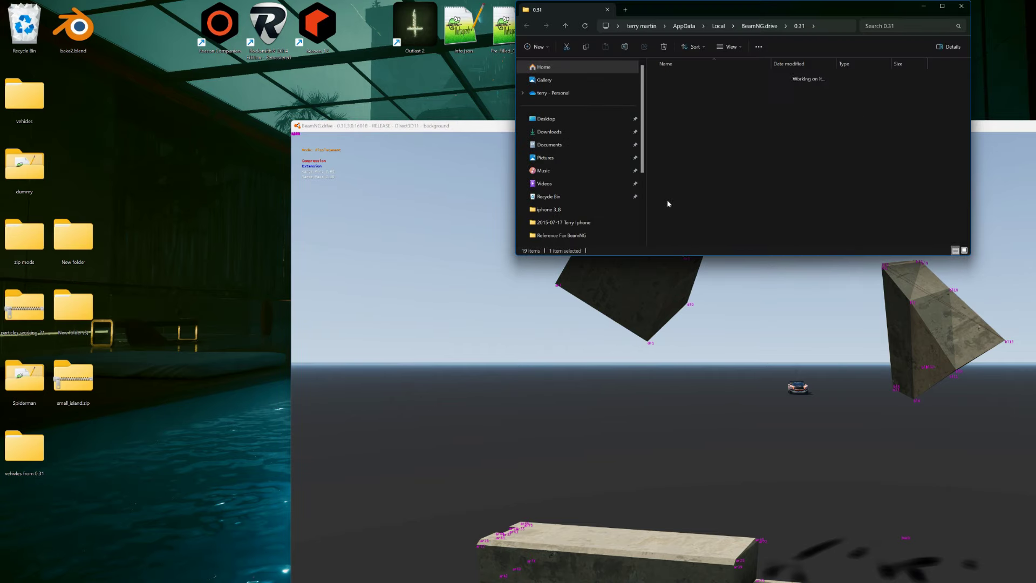
double_click(673, 103)
double_click(676, 91)
double_click(675, 81)
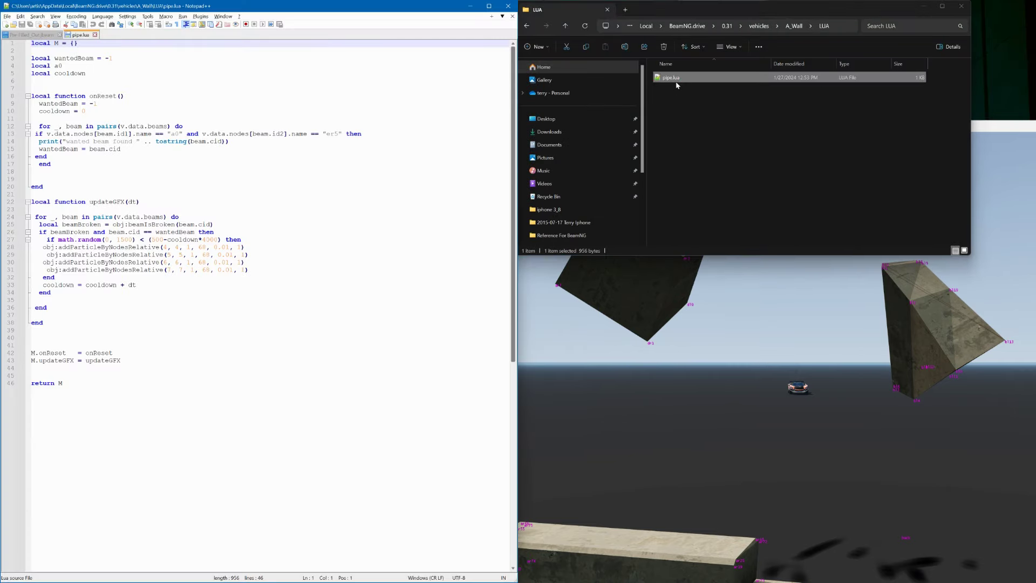
Change the script's local node variable to d10, and make the wanted-beam condition match nodes "d10" and "b10".
left_click(58, 66)
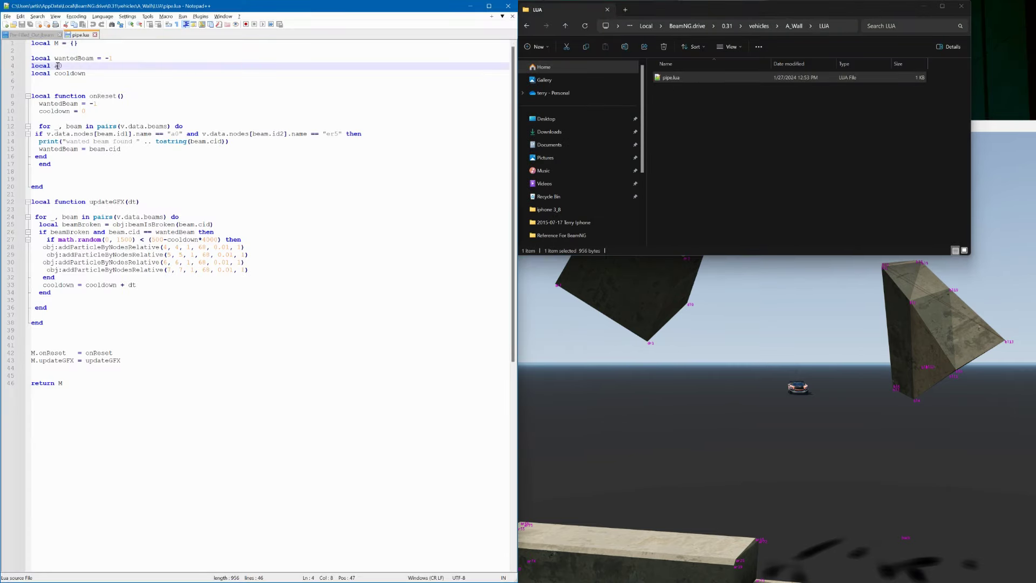
type("dt")
left_click_drag(174, 134, 171, 134)
type("dl")
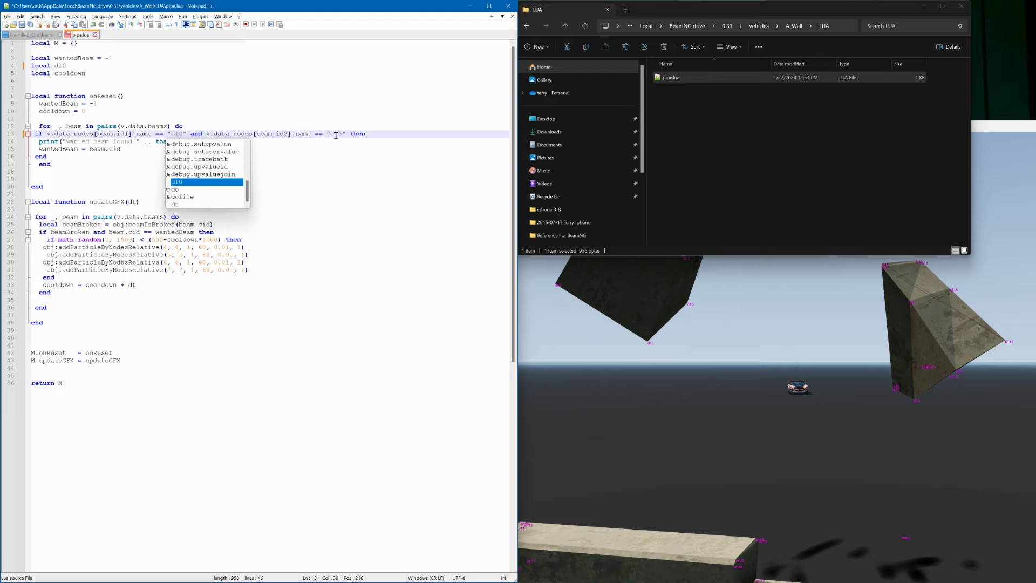
left_click(329, 134)
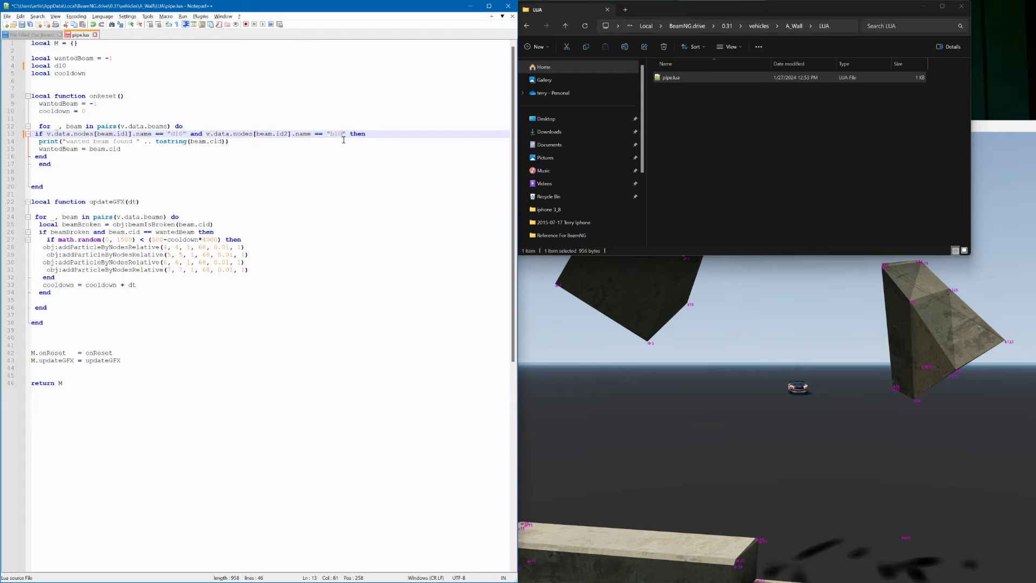
Set the particle type to 12 in all four addParticleByNodesRelative calls.
left_click_drag(198, 248, 207, 269)
type("12")
double_click(204, 262)
type("12")
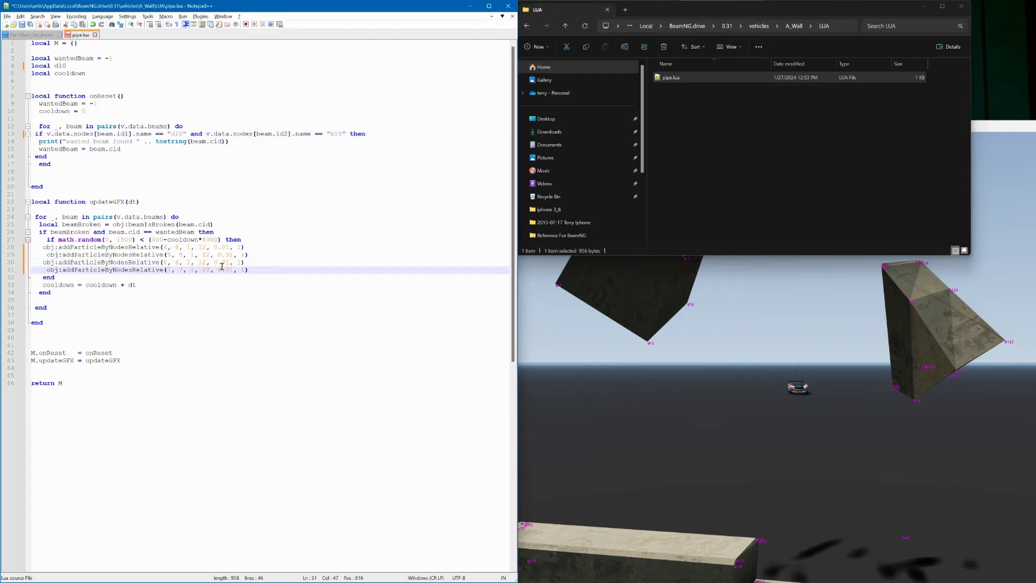
Show the wall's node numbers in the game, and set the four particle calls' node pairs to 101, 135, 131 and 160.
left_click(768, 375)
left_click(169, 246)
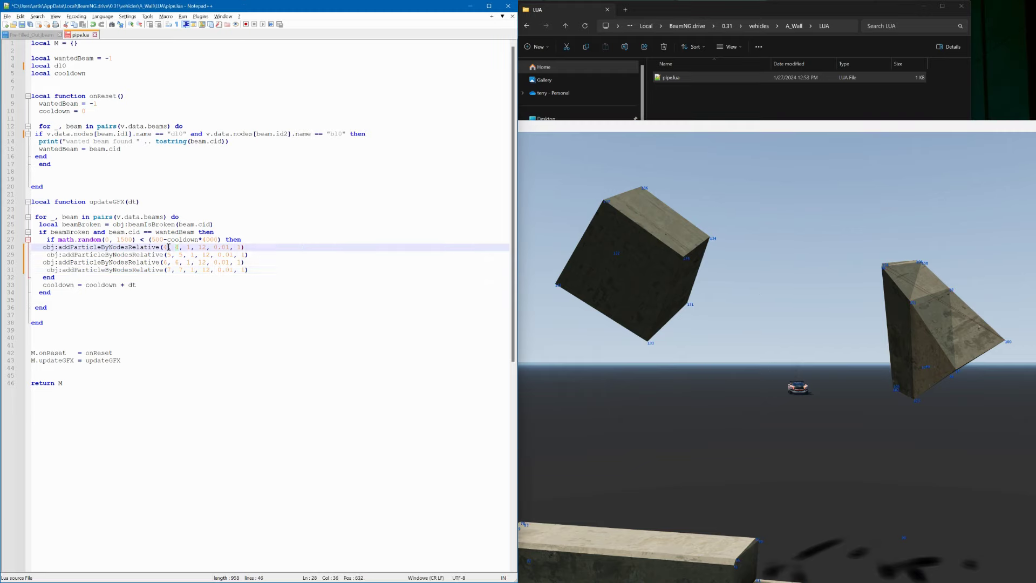
left_click(183, 254)
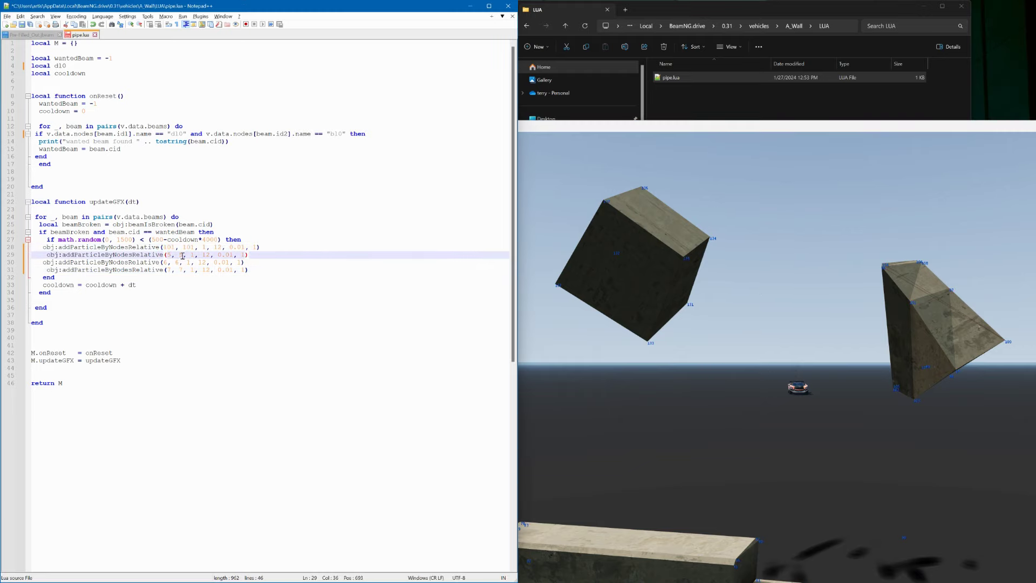
left_click(167, 262)
type("3,")
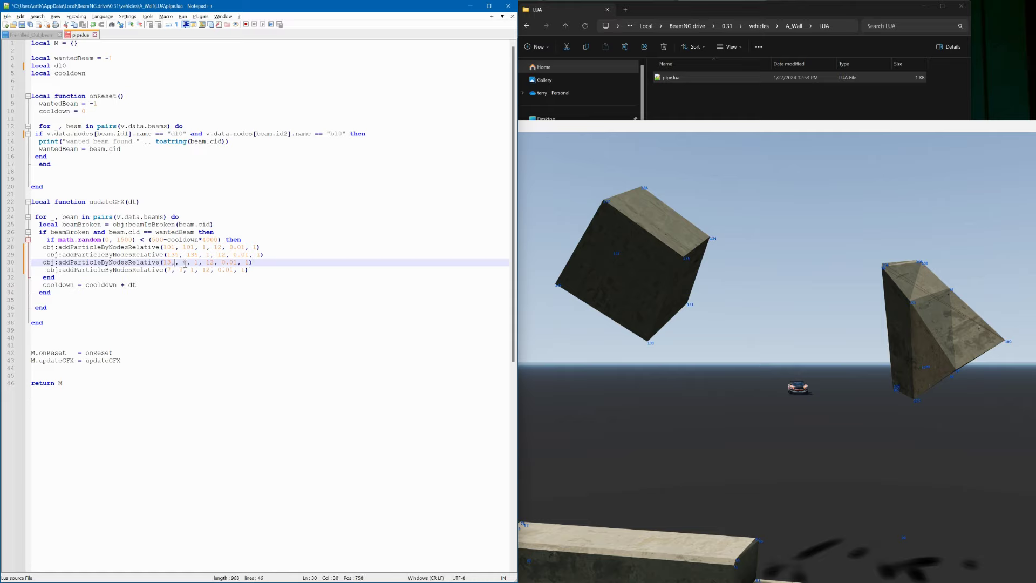
double_click(169, 270)
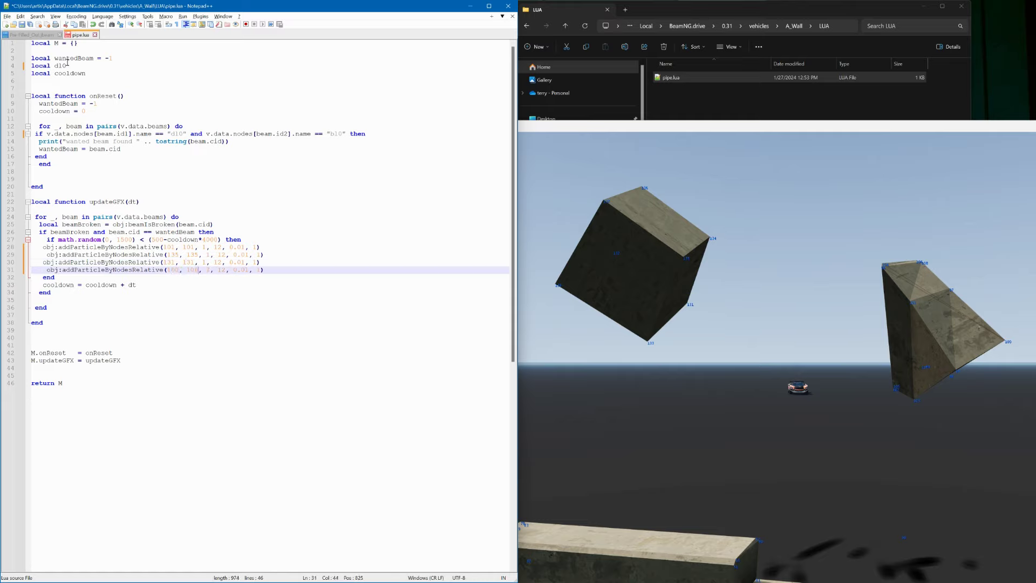
Save pipe.lua, reload the wall in BeamNG.drive, and pull its middle blocks loose to test the particles.
left_click(22, 25)
key("alt+Tab")
key("ctrl+r")
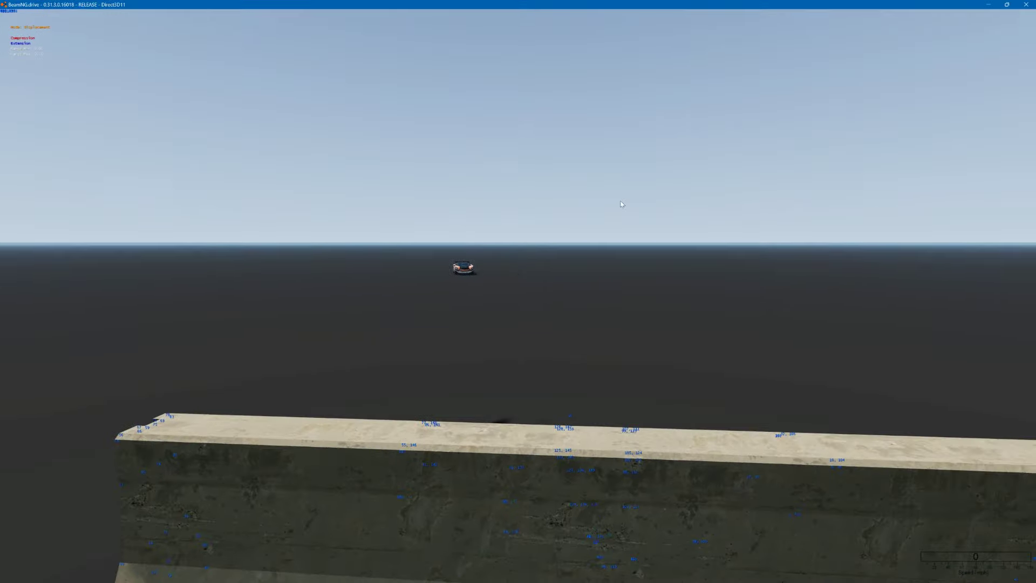
key("ctrl+r")
left_click_drag(577, 391, 603, 261, "ctrl")
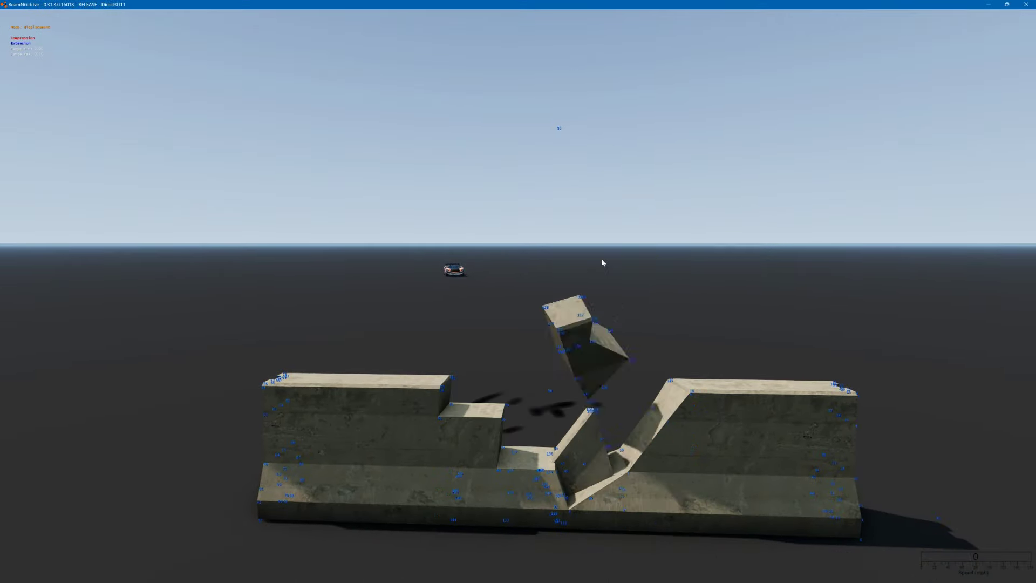
key("ctrl+r")
Check the console log, and load A_Wall again from the vehicle selector.
key("grave")
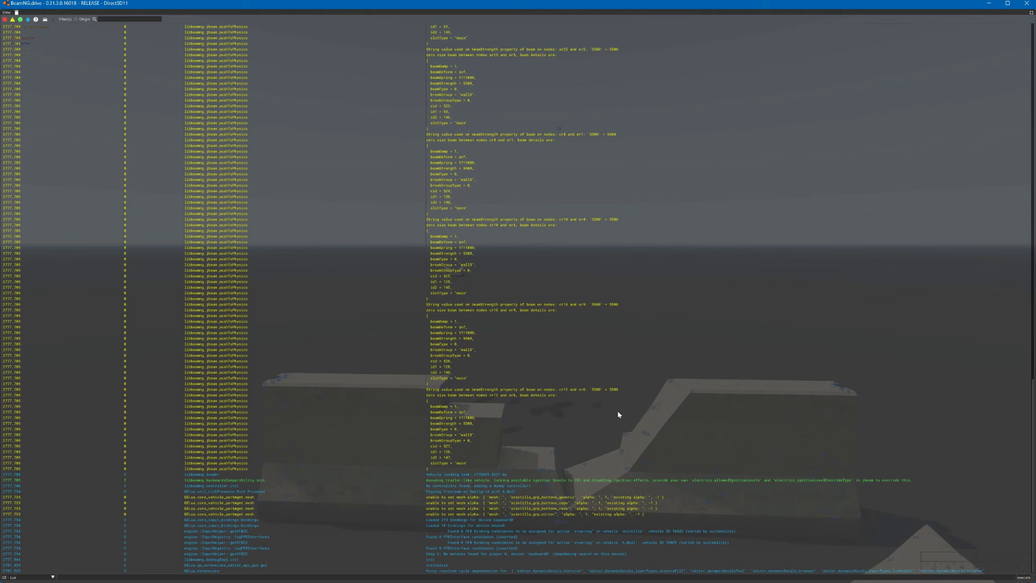
key("grave")
key("Escape")
left_click(449, 18)
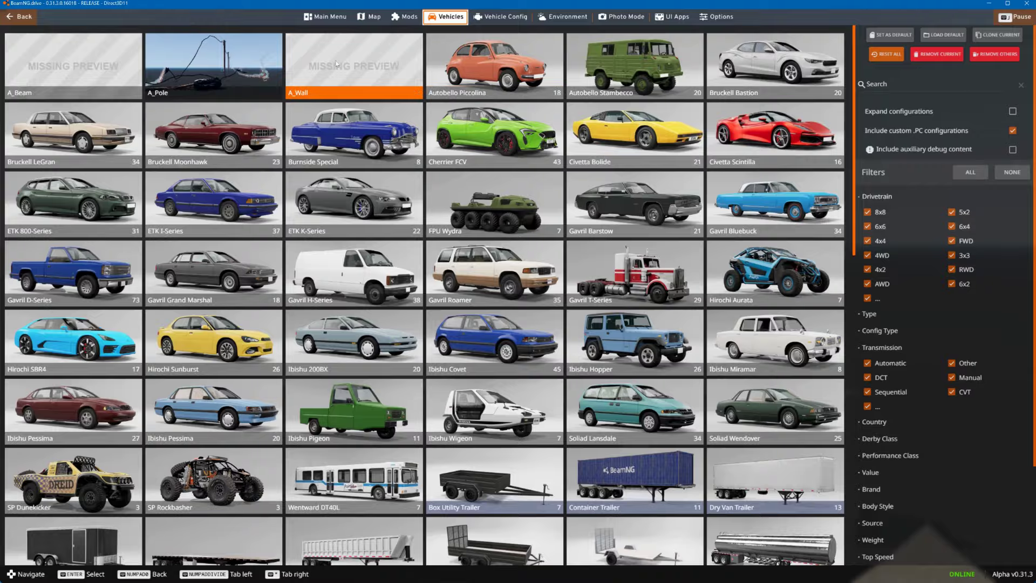
double_click(351, 60)
key("grave")
key("grave")
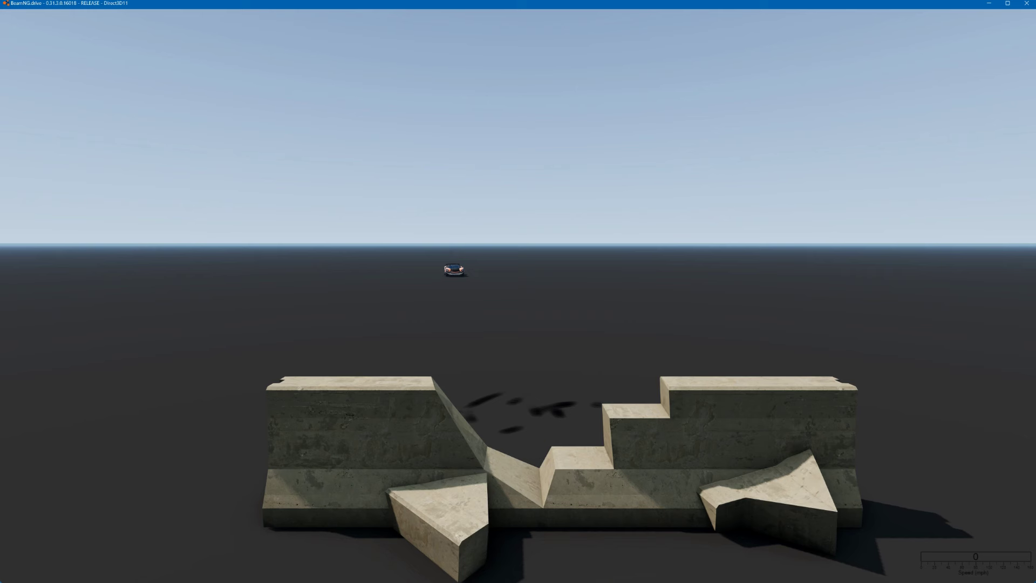
Add the beam ["d10", "b10"] at the end of the wall2 break group in Pre-Filled_Out.jbeam.
key("Escape")
key("alt+Tab")
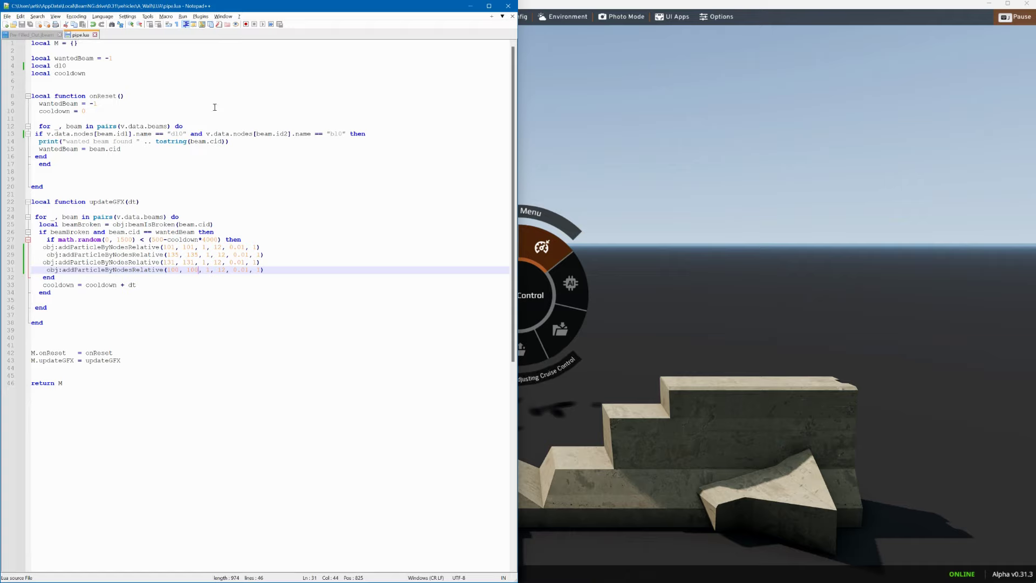
key("ctrl+Tab")
left_click_drag(513, 306, 504, 400)
left_click(135, 398)
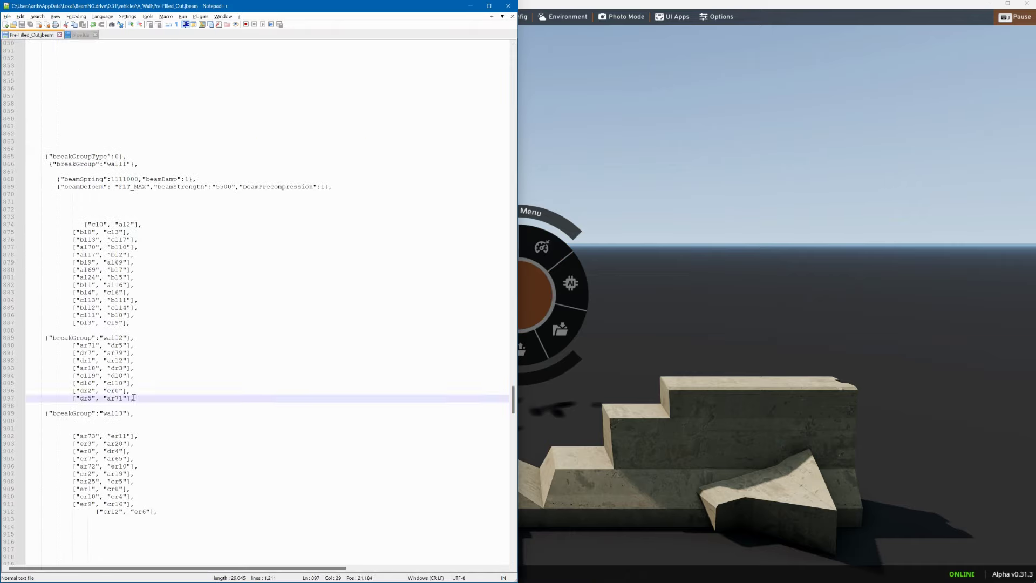
key("Return")
left_click_drag(135, 398, 61, 399)
key("ctrl+c")
left_click(61, 406)
key("ctrl+v")
double_click(81, 407)
type("d10")
double_click(115, 406)
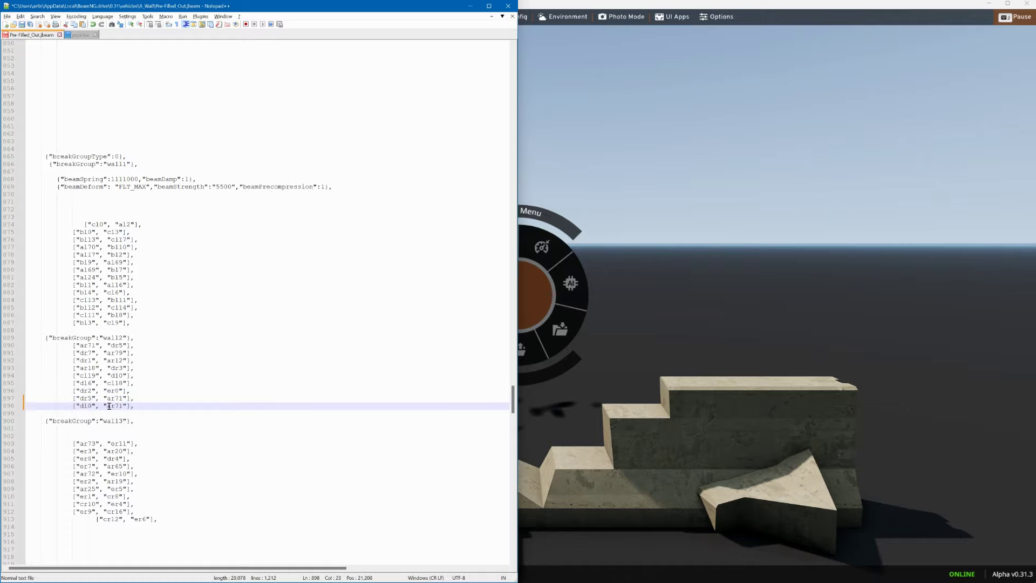
type("b10")
Reload the edited wall in the game, pull its blocks apart, and inspect the console log.
left_click(551, 7)
key("ctrl+r")
key("Escape")
left_click_drag(575, 387, 609, 345, "ctrl")
key("ctrl+r")
key("grave")
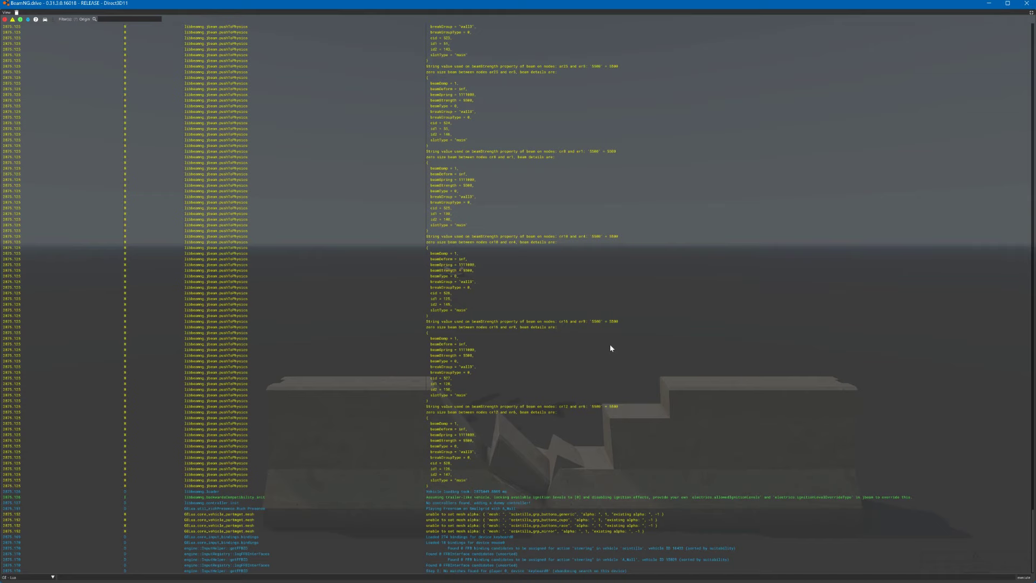
key("grave")
key("Escape")
left_click(345, 275)
double_click(544, 243)
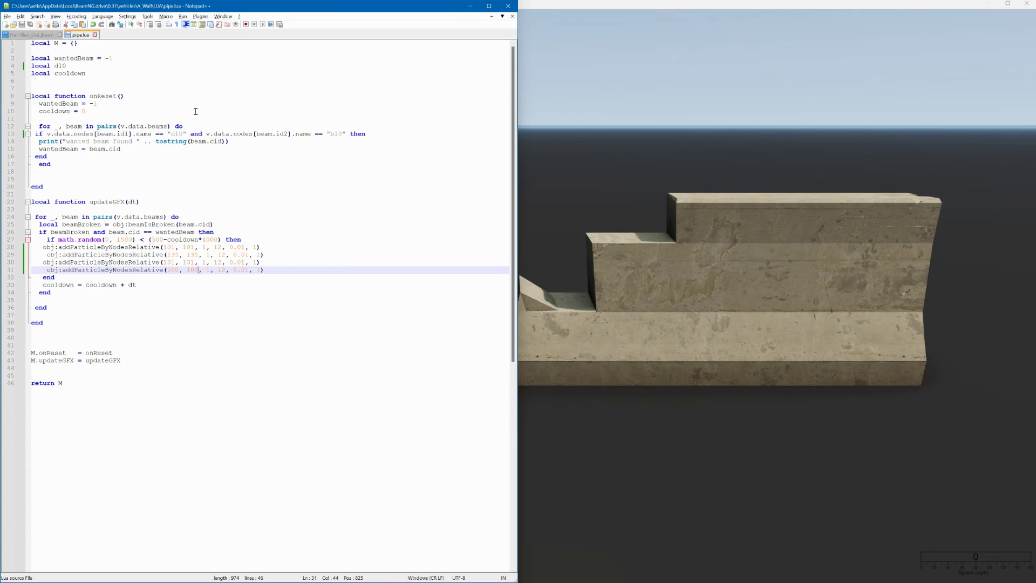
Change the wanted beam's first node from d10 to a0 in pipe.lua's local declaration and name check, and save the script.
left_click_drag(62, 66, 55, 67)
type("a")
left_click(81, 67)
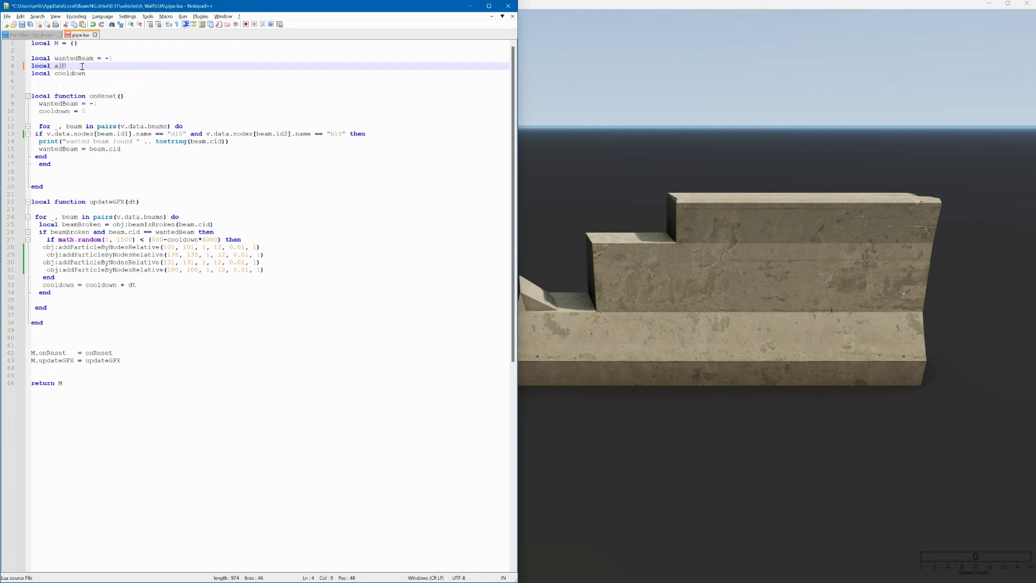
left_click_drag(179, 135, 171, 134)
type("a")
left_click(294, 102)
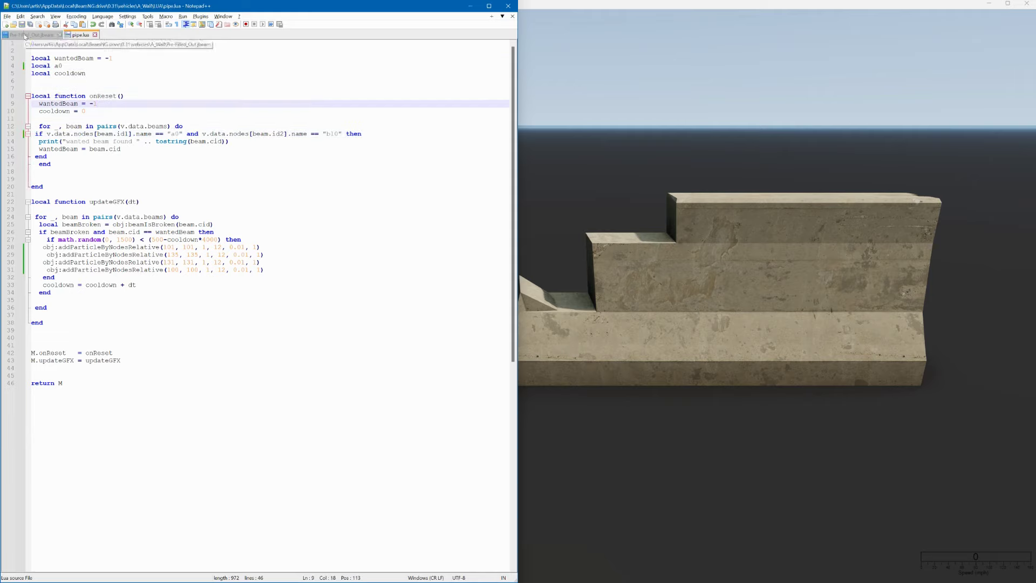
left_click_drag(330, 133, 334, 132)
left_click(331, 122)
key("ctrl+s")
Change the last beam of the wall2 break group in Pre-Filled_Out.jbeam to ["a0", "b10"].
left_click(31, 35)
mouse_move(513, 399)
left_mouse_down()
mouse_move(512, 443)
mouse_move(513, 397)
left_mouse_up()
scroll(165, 373, "down", 4)
type("0")
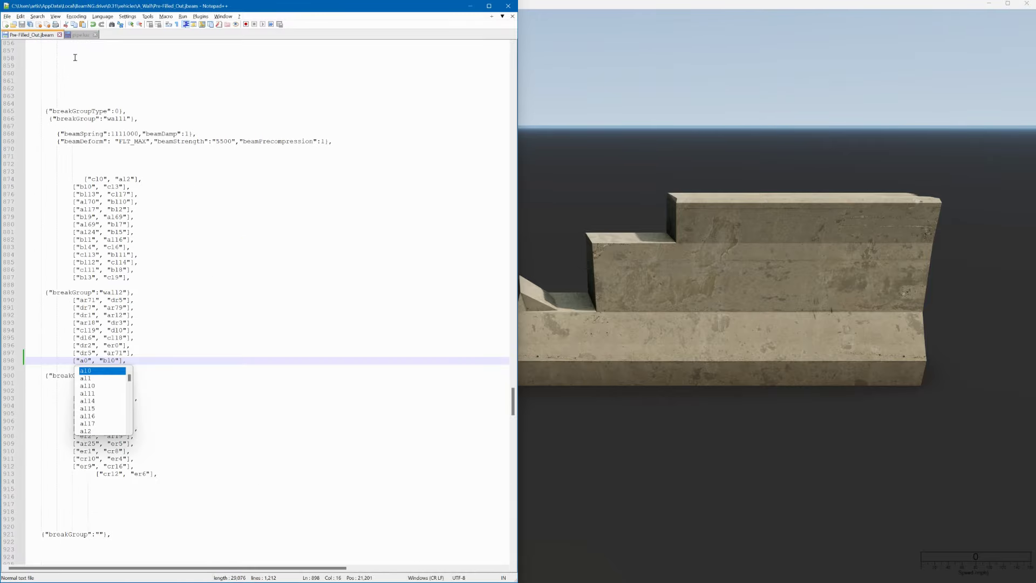
Switch to BeamNG.drive, reload the wall, and pull its middle block loose to check the concrete particles.
key("ctrl+Tab")
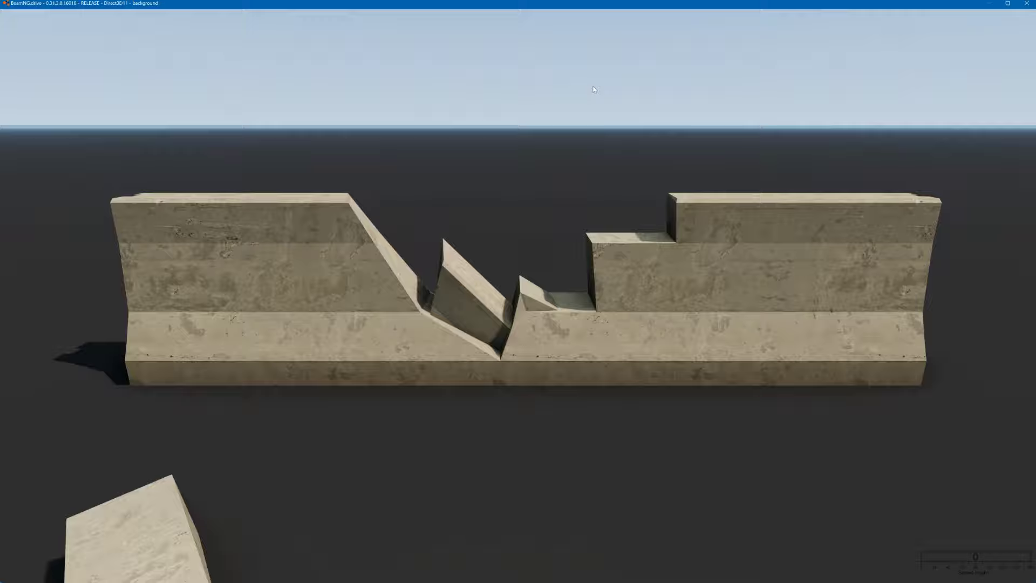
key("ctrl+r")
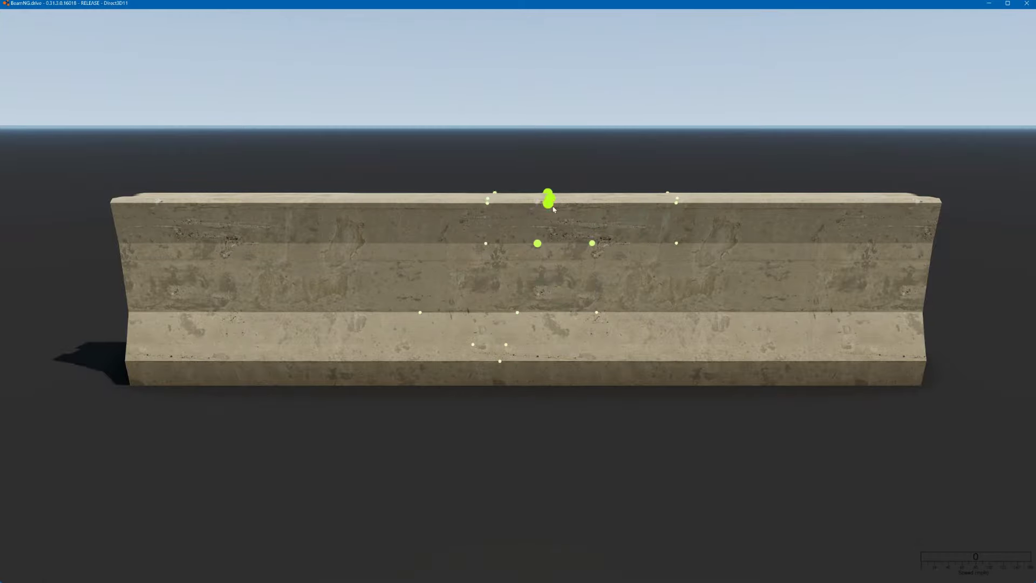
key("ctrl+r")
left_click_drag(548, 204, 492, 216, "ctrl")
left_click_drag(493, 213, 370, 128, "ctrl")
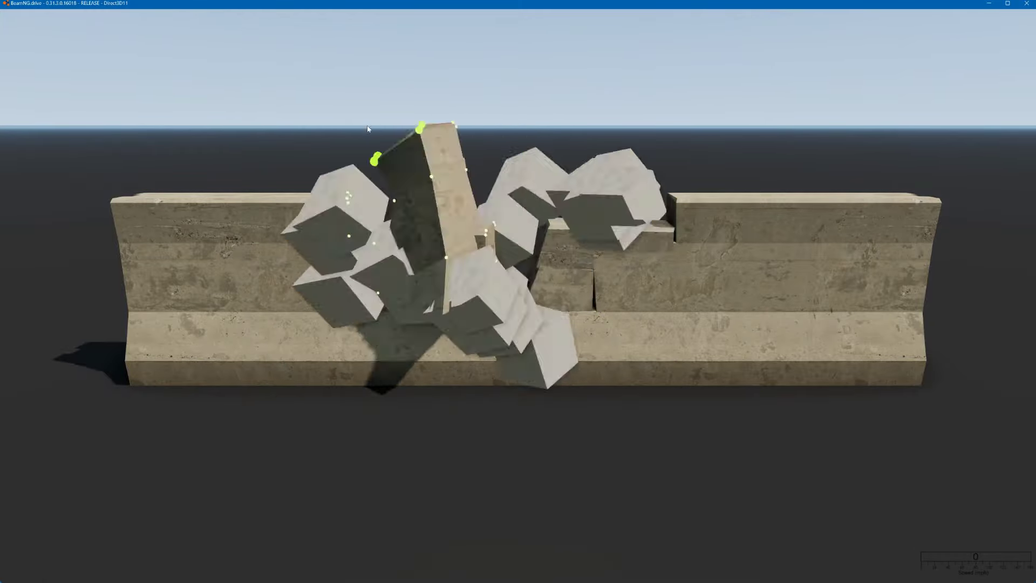
key("ctrl+r")
Open the BNG_splinter particle in the world editor and set its sizes to 0.2.
right_click_drag(674, 59, 659, 88)
scroll(659, 88, "down", 5)
key("F11")
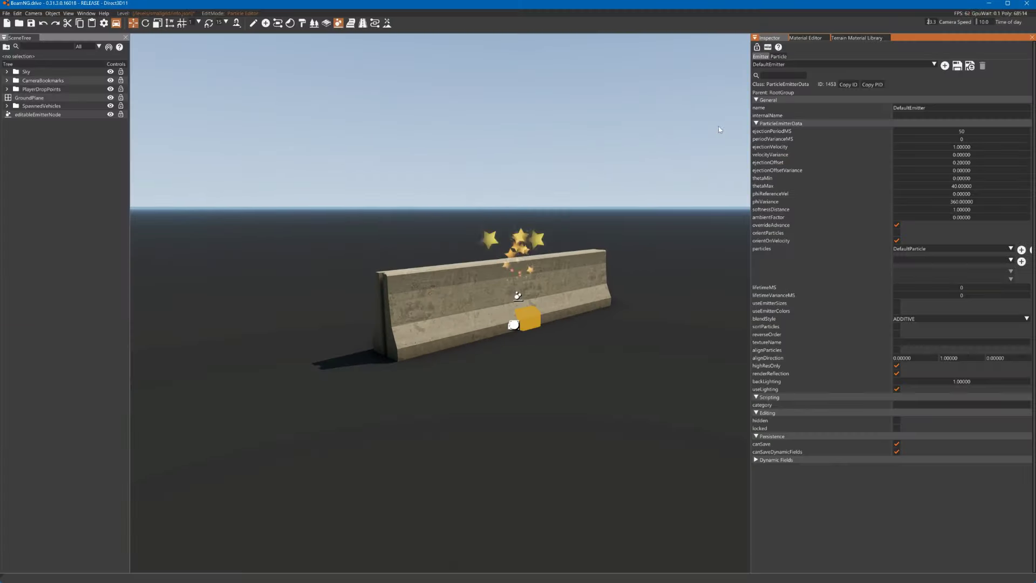
left_click(807, 40)
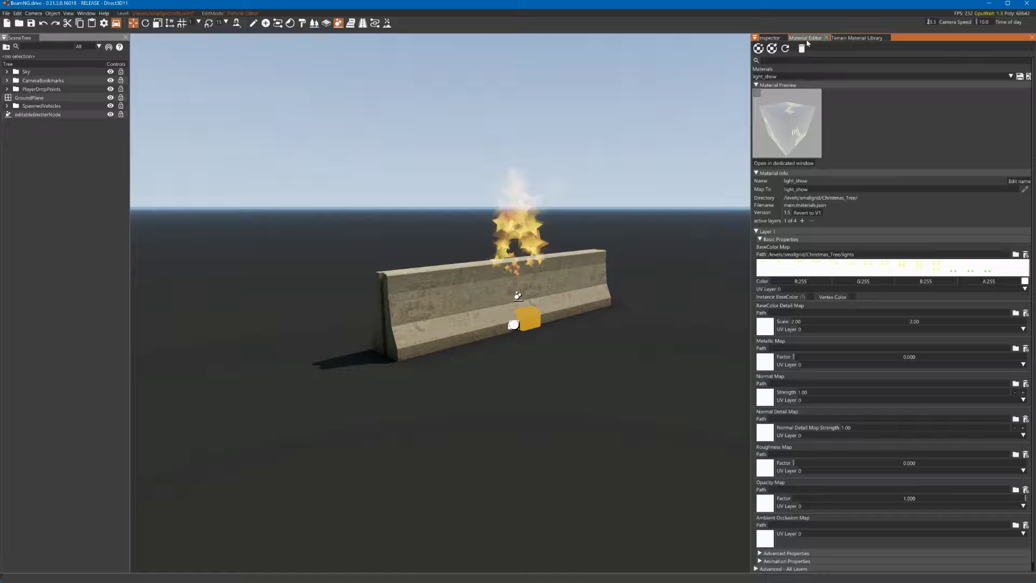
left_click(769, 37)
left_click(778, 56)
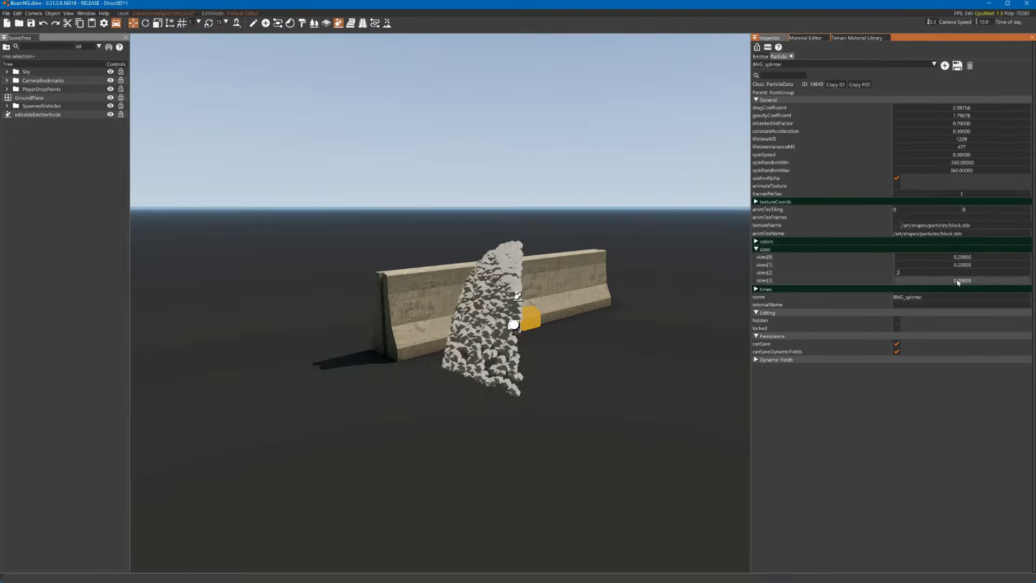
Set BNG_splinter's colors[1] to RGB 122, 122, 122 and colors[3] to RGB 83, 83, 83 with alpha 0.
left_click(943, 241)
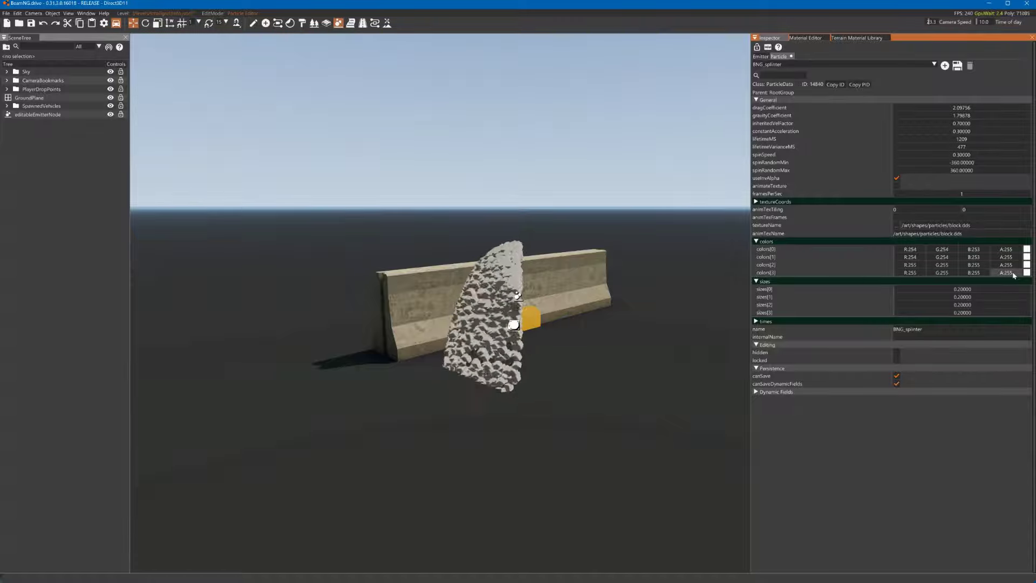
left_click(1025, 259)
left_click_drag(957, 309, 898, 338)
left_click(897, 312)
left_click(1025, 273)
left_click(898, 338)
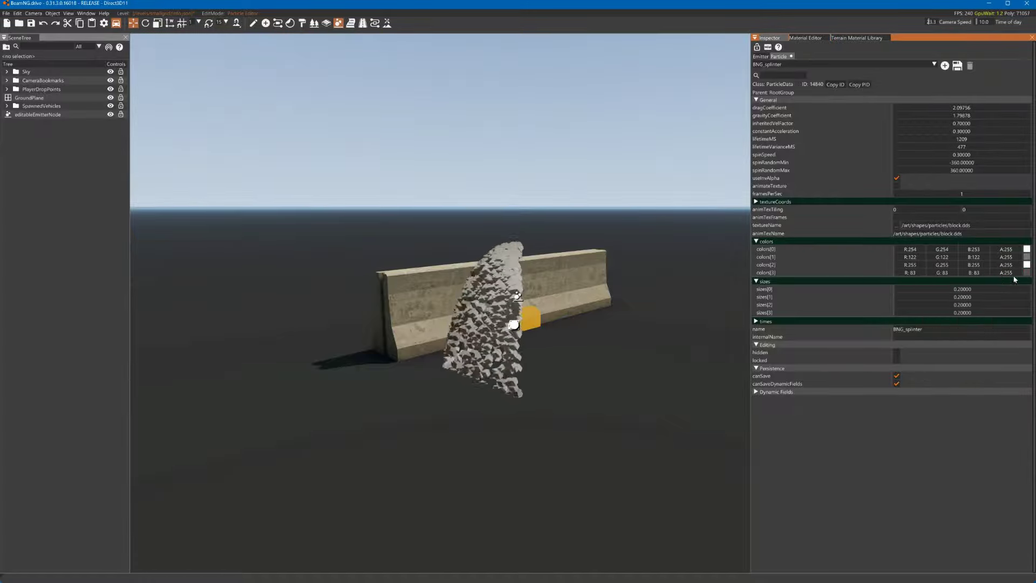
left_click_drag(1010, 273, 549, 268)
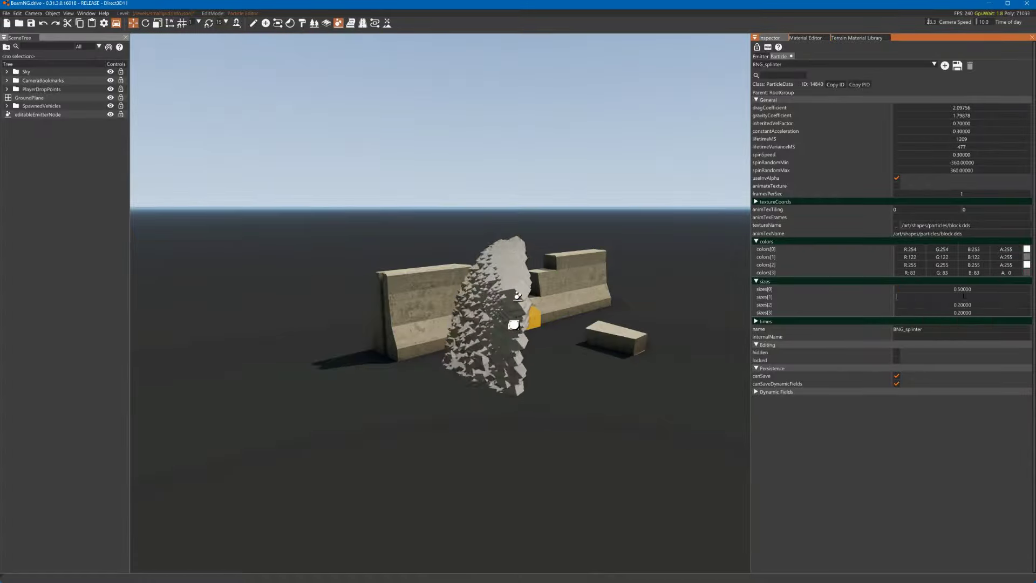
Set BNG_splinter's sizes[0] to sizes[2] to 0.5, inheritedVelFactor to 1, and gravityCoefficient to 0.99878.
left_click_drag(615, 336, 503, 184, "ctrl")
left_click_drag(941, 125, 959, 126)
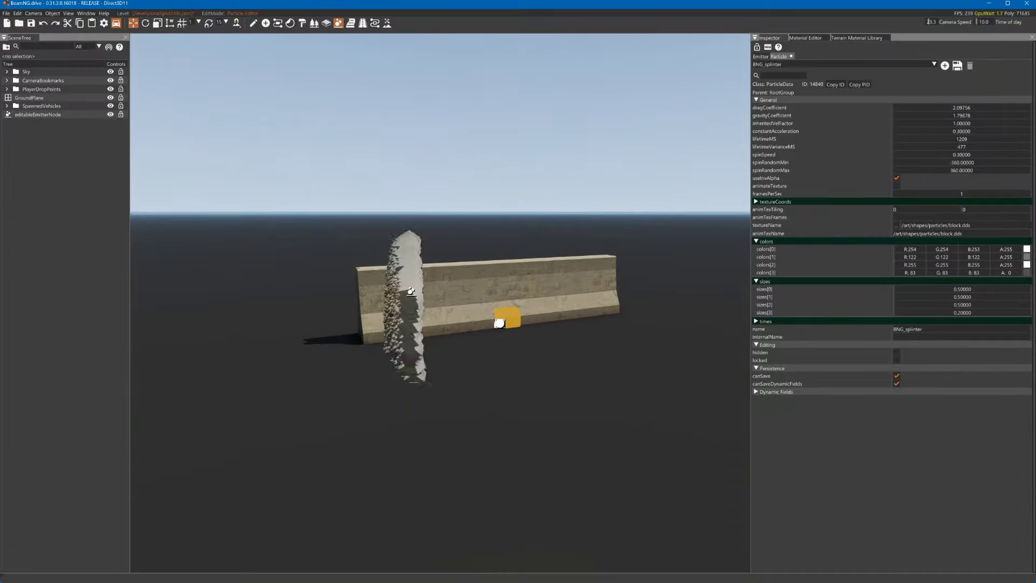
left_click_drag(933, 115, 927, 114)
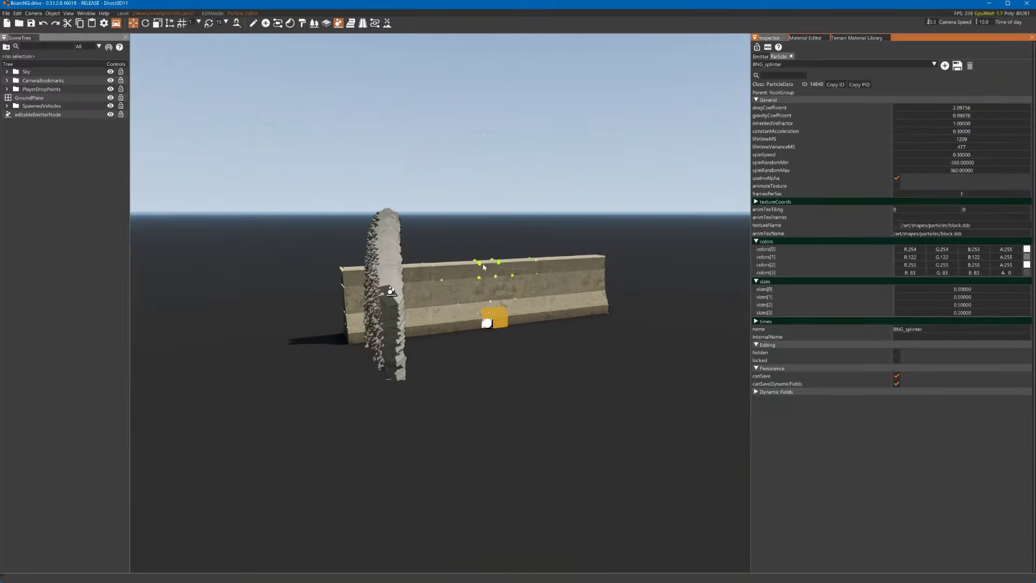
Pull the wall's middle blocks apart and reset it between tries to check the retuned debris particles.
left_click_drag(483, 267, 538, 262, "ctrl")
key("r")
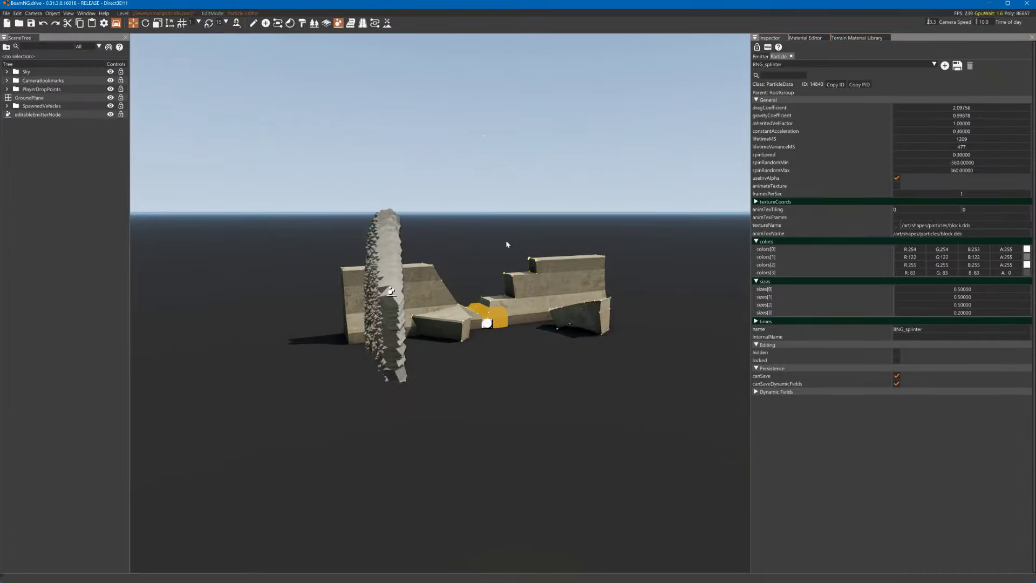
right_click_drag(507, 245, 486, 178)
key("r")
left_click_drag(531, 362, 585, 367, "ctrl")
Try sizes[1] at 0.1 for the particle and break the wall to compare the debris.
key("Return")
key("r")
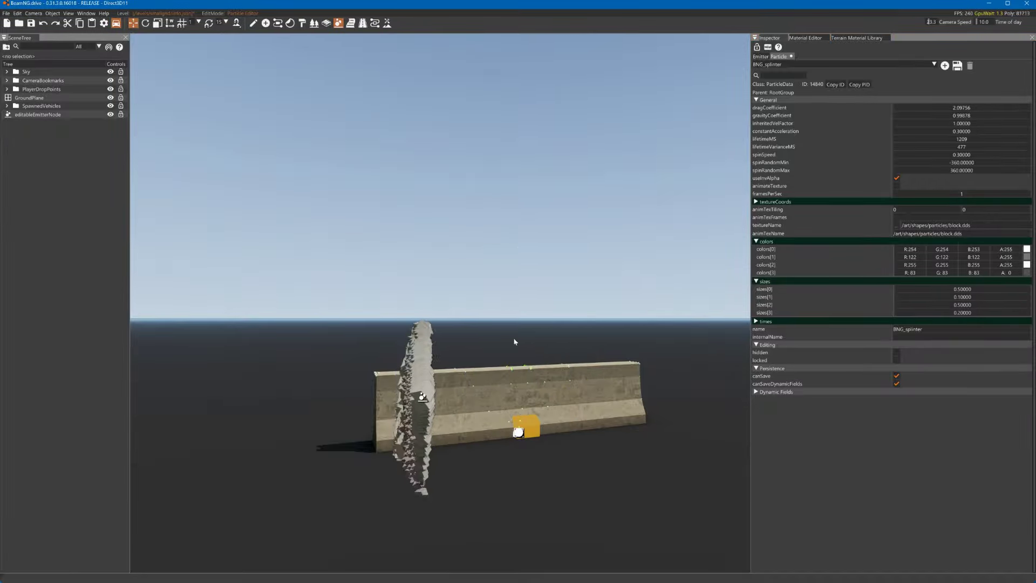
left_click_drag(513, 367, 497, 289, "ctrl")
key("r")
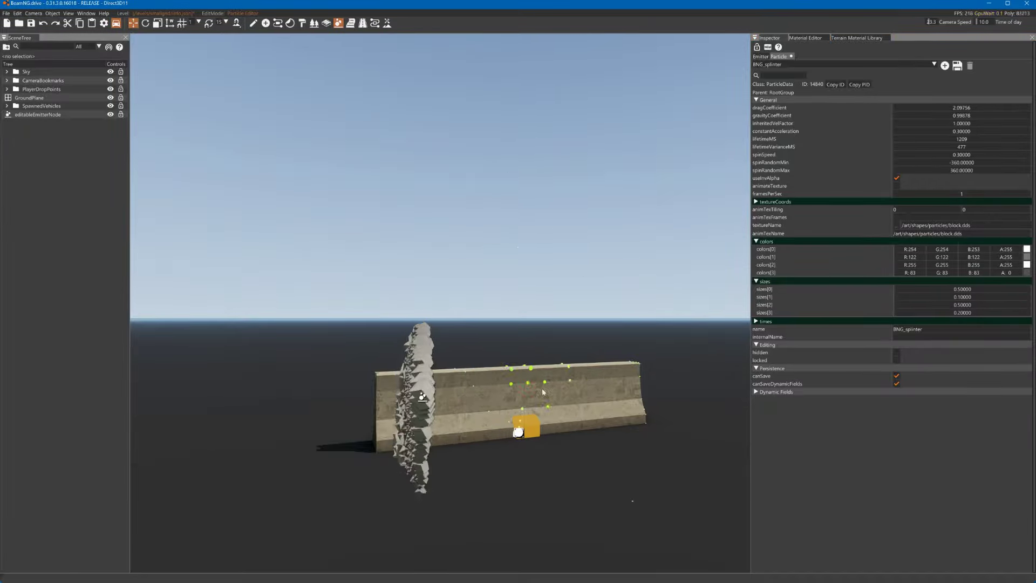
Set sizes[1] to 0.5, colors[3] alpha to 157 and constantAcceleration to 1, testing them on the reset wall.
left_click(971, 297)
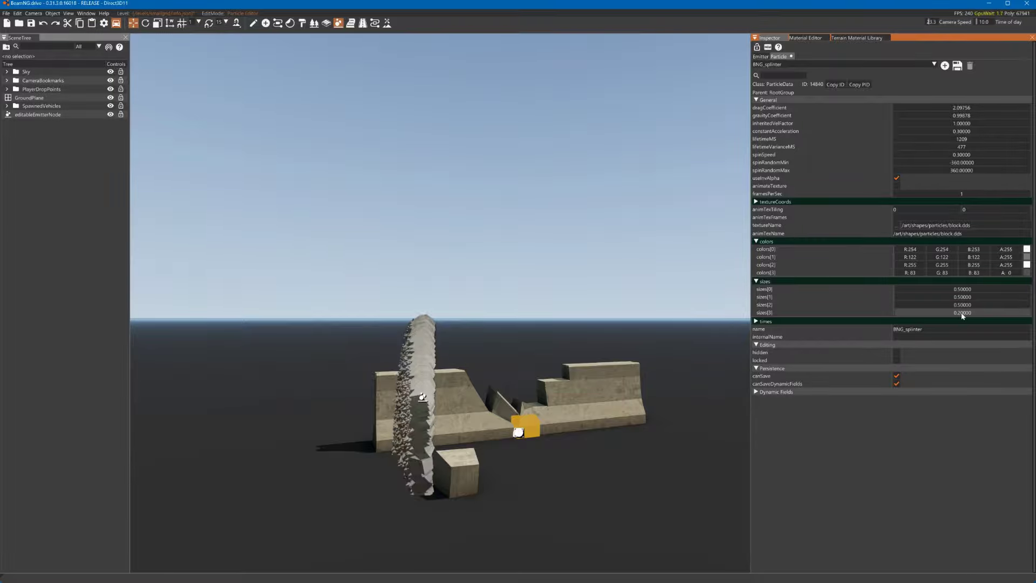
left_click(961, 321)
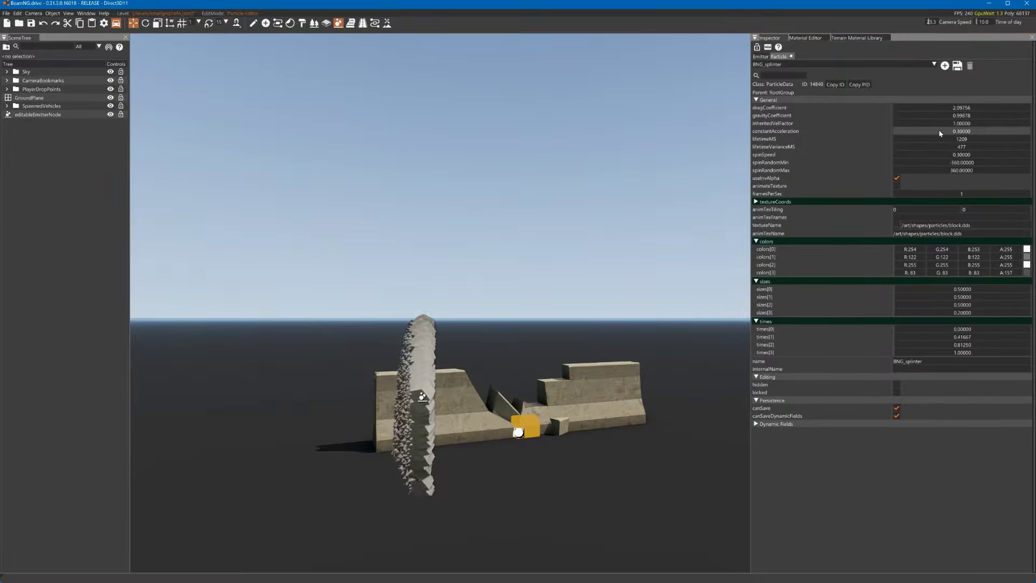
left_click_drag(939, 133, 943, 134)
key("r")
key("r")
left_click_drag(520, 372, 638, 180, "ctrl")
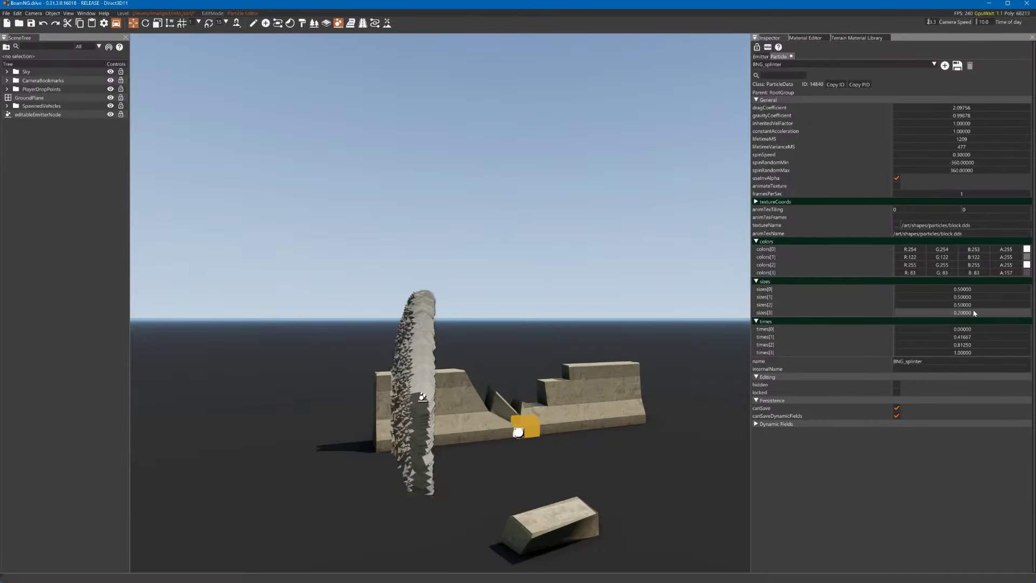
Set sizes[3] to 0.5, lifetimeMS to 2016 and lifetimeVarianceMS to 239, and break the wall to test them.
left_click(951, 313)
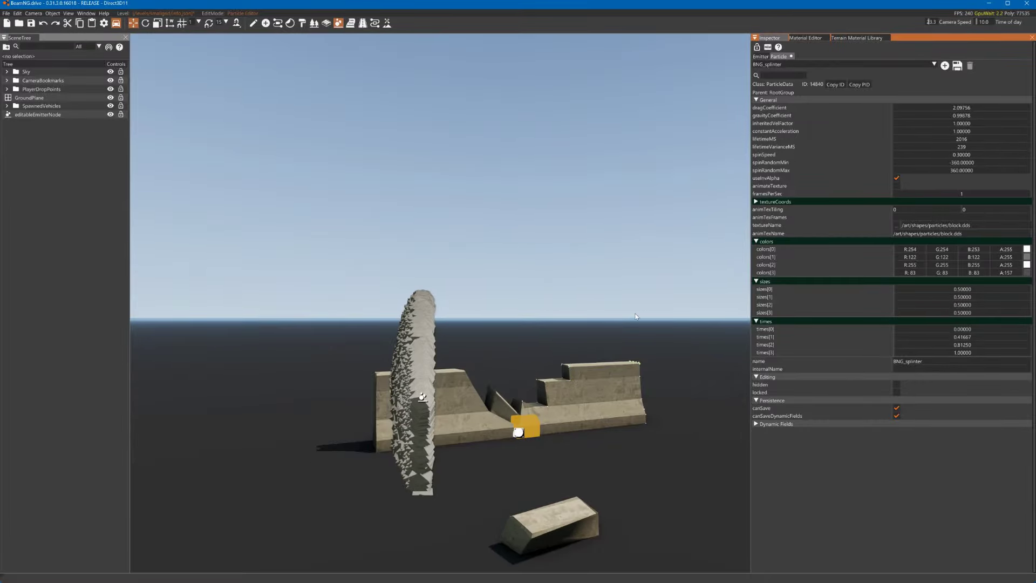
key("r")
left_click_drag(520, 372, 493, 299, "ctrl")
Try a dragCoefficient of 0 for the particle and pull a block out of the reset wall.
left_click_drag(929, 108, 896, 108)
key("r")
left_click_drag(539, 373, 592, 288, "ctrl")
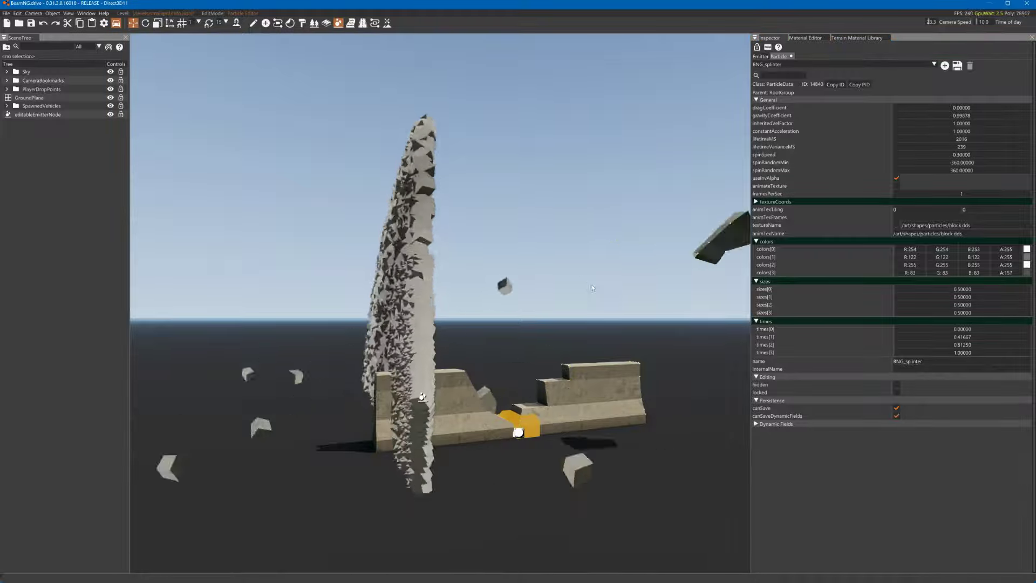
Set dragCoefficient to 0.4 and gravityCoefficient to 1.39878, and pull a block loose to test the debris.
left_click(960, 108)
type("0.4")
key("Return")
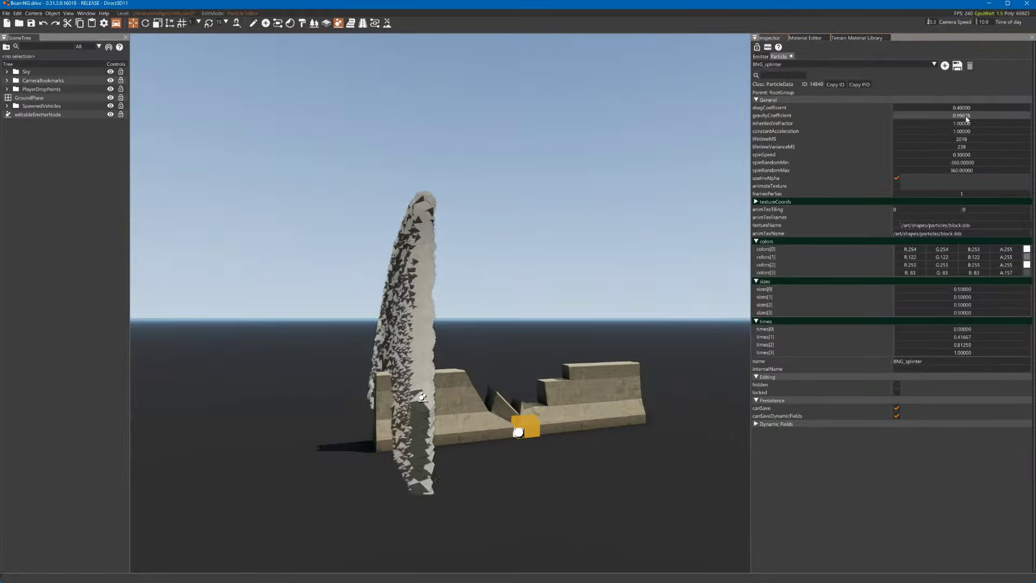
left_click_drag(966, 117, 960, 119)
key("r")
left_click_drag(530, 373, 488, 318, "ctrl")
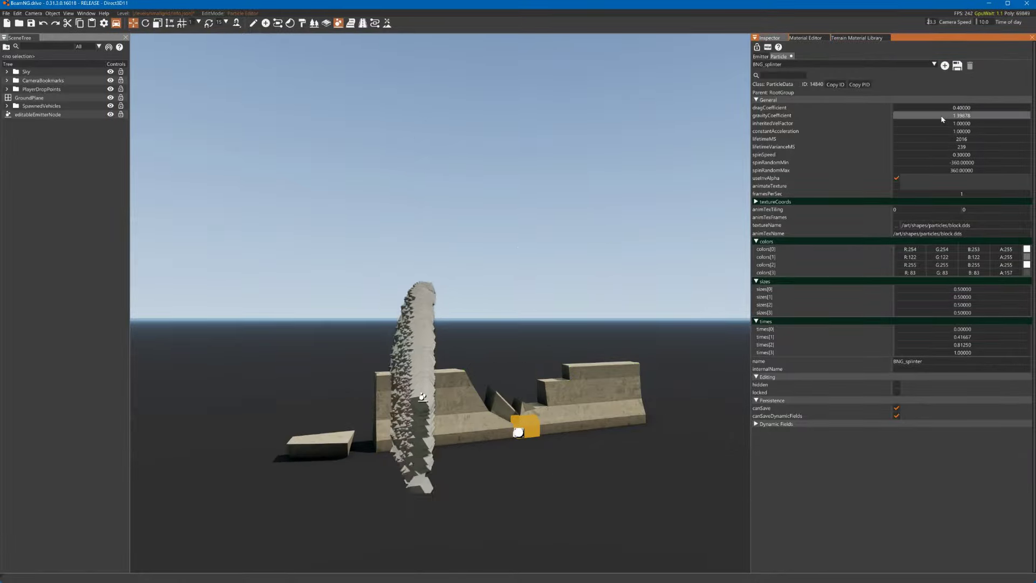
Reset and break the wall once more, and view the falling particles from different distances.
key("r")
left_click_drag(520, 372, 475, 318, "ctrl")
key("w")
right_click_drag(475, 318, 485, 343)
key("s")
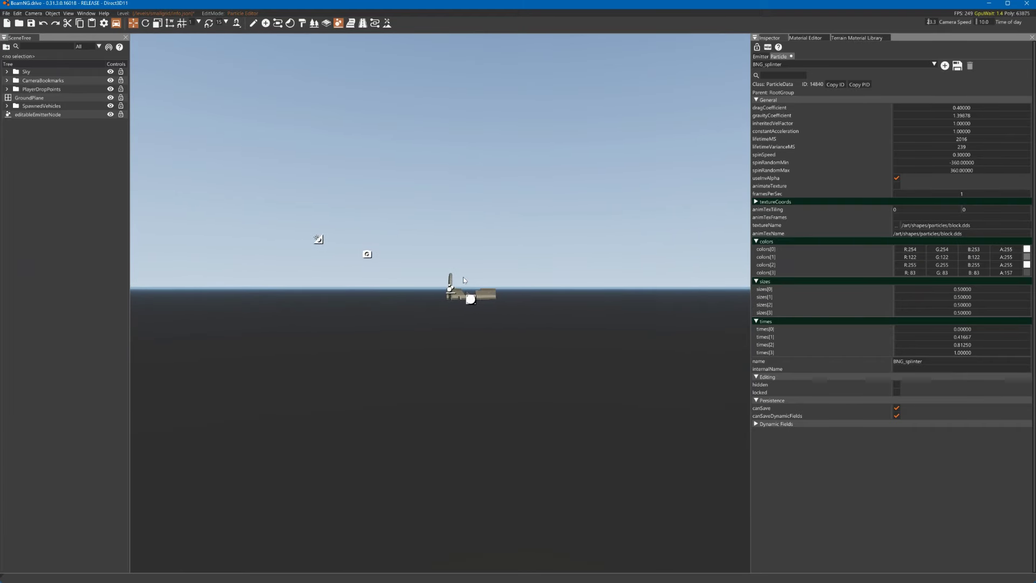
Close the world editor and load the first Civetta Scintilla configuration from the vehicle selector.
key("F11")
key("Escape")
left_click(446, 18)
left_click(59, 118)
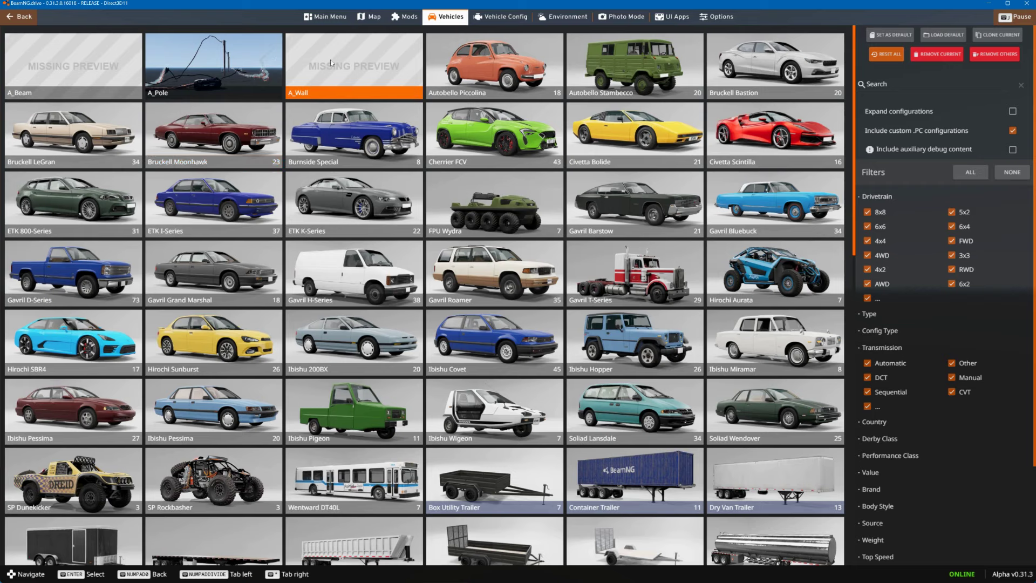
left_click(800, 121)
double_click(93, 72)
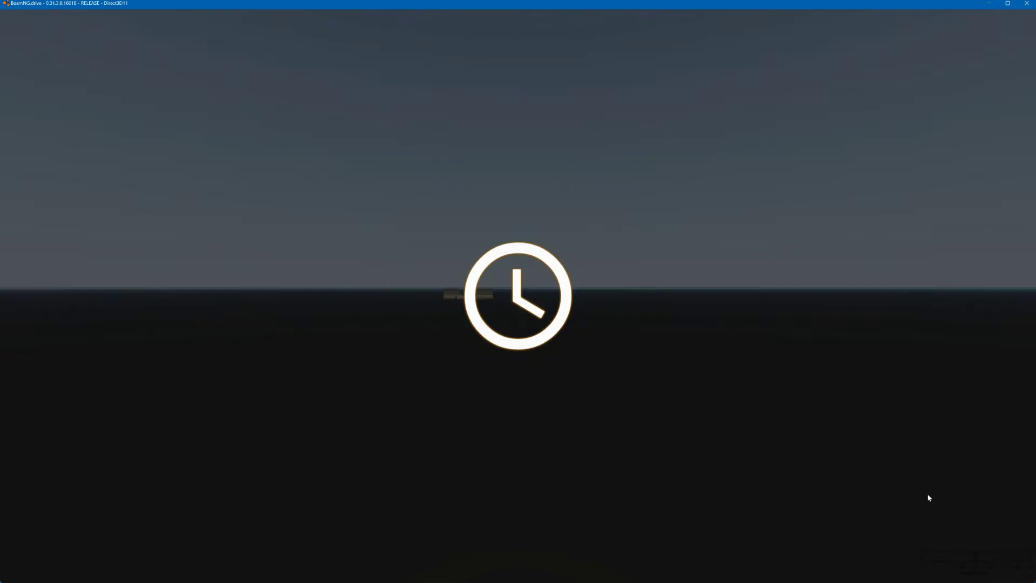
Duplicate the A_Wall barrier in the world editor and line the copies up end to end as one row.
key("Up")
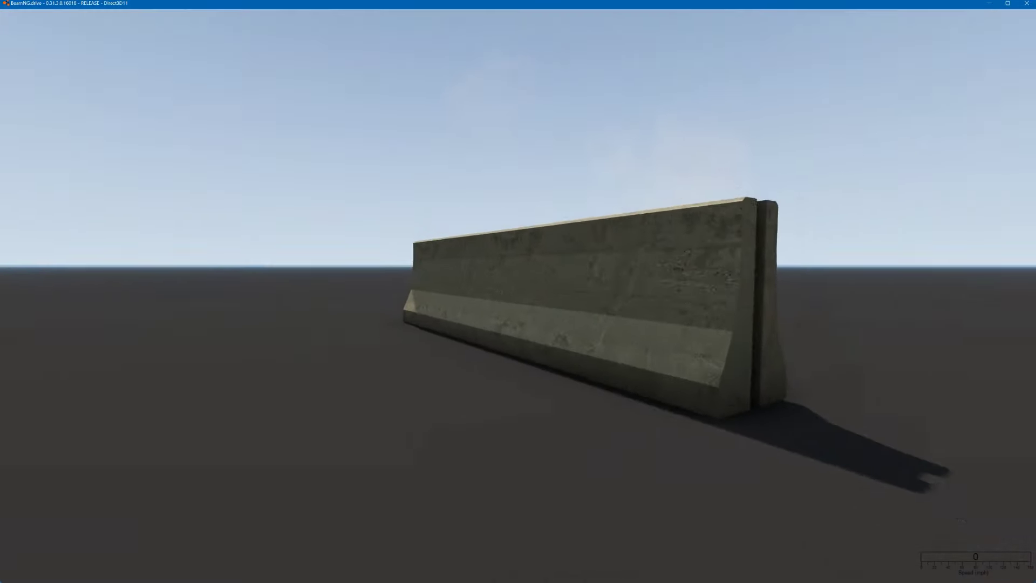
key("F11")
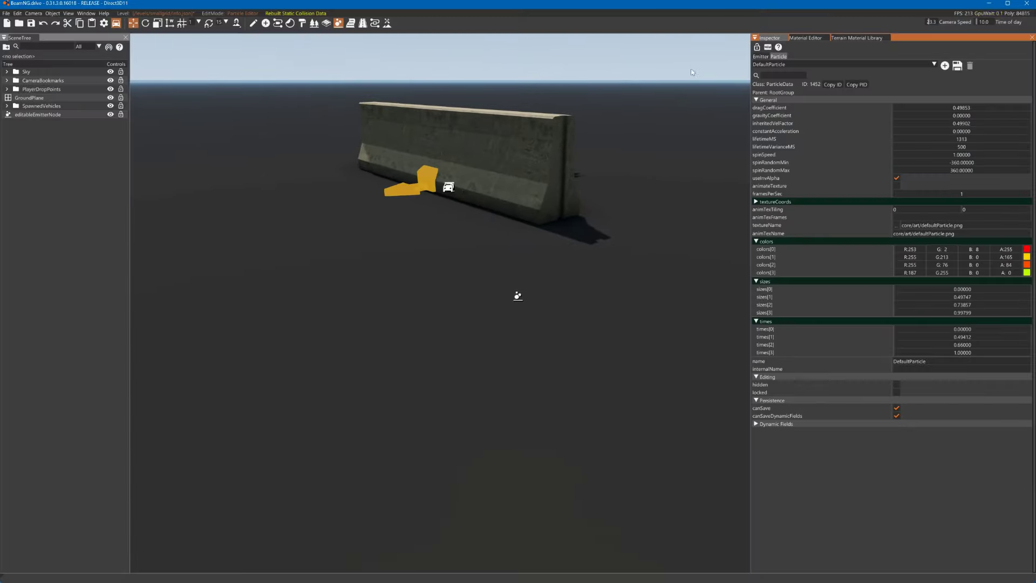
left_click(458, 191)
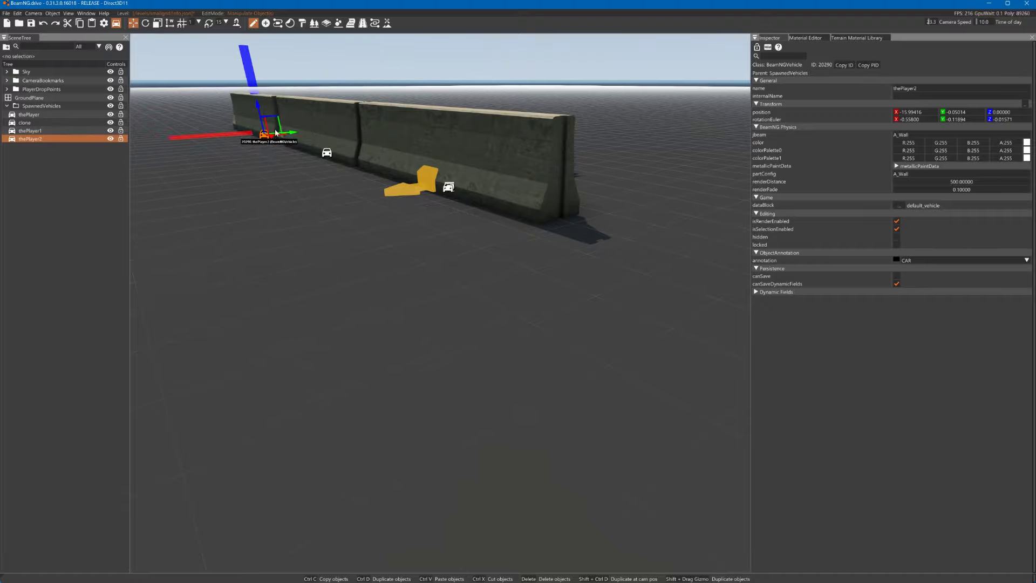
Leave the editor, crash the car through the wall row, and inspect the broken blocks and debris.
key("F11")
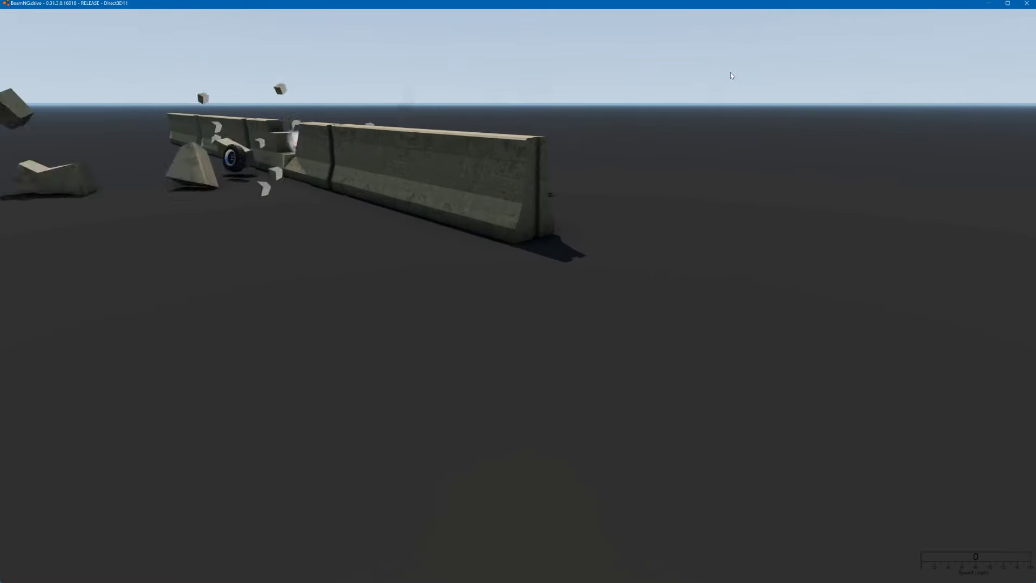
key("r")
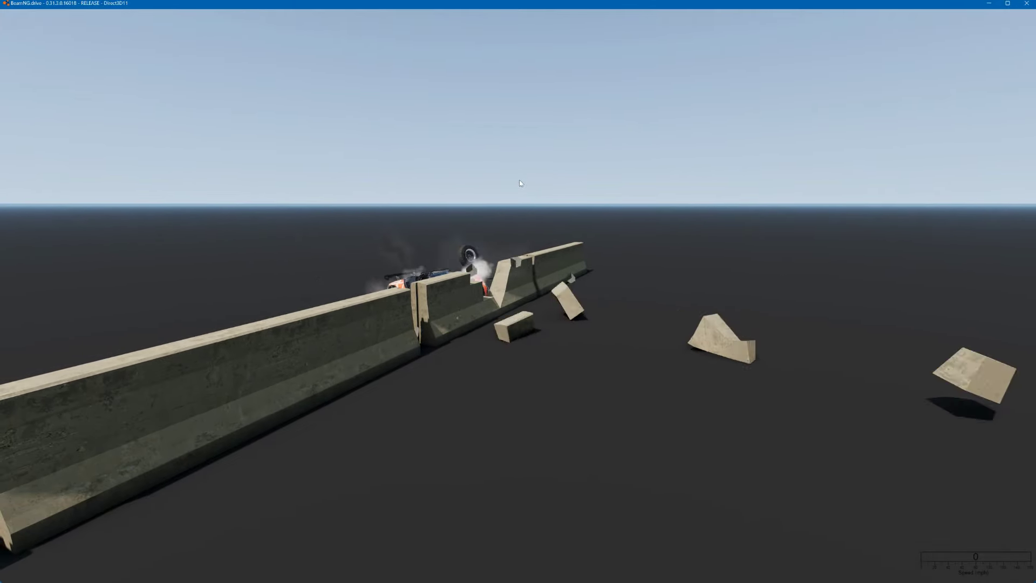
key("F11")
right_click_drag(722, 19, 694, 3)
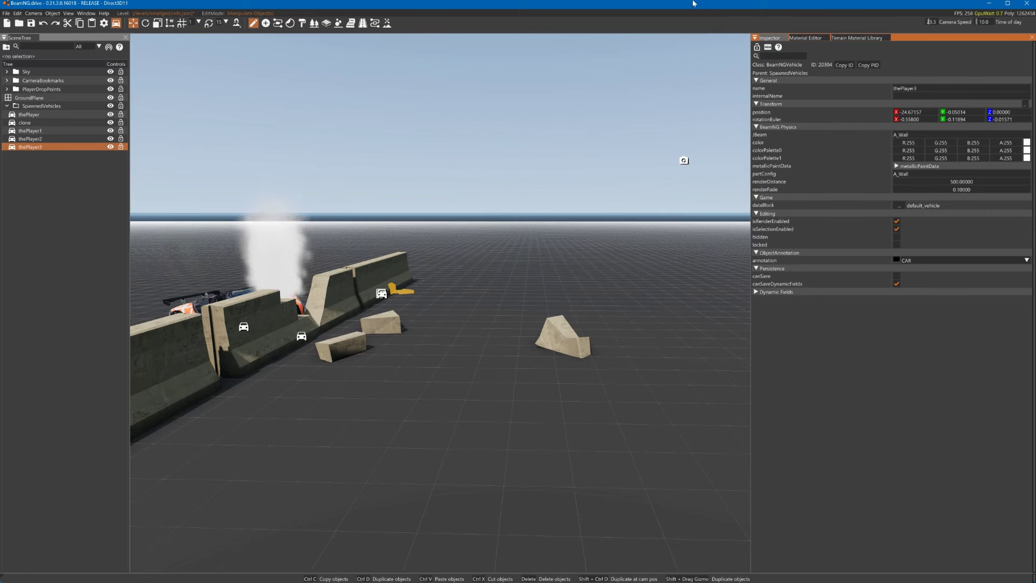
Duplicate the four addParticleByNodesRelative lines in pipe.lua, change the copies' particle type, save the script, and return to BeamNG.drive.
left_click(990, 4)
left_click_drag(279, 270, 39, 248)
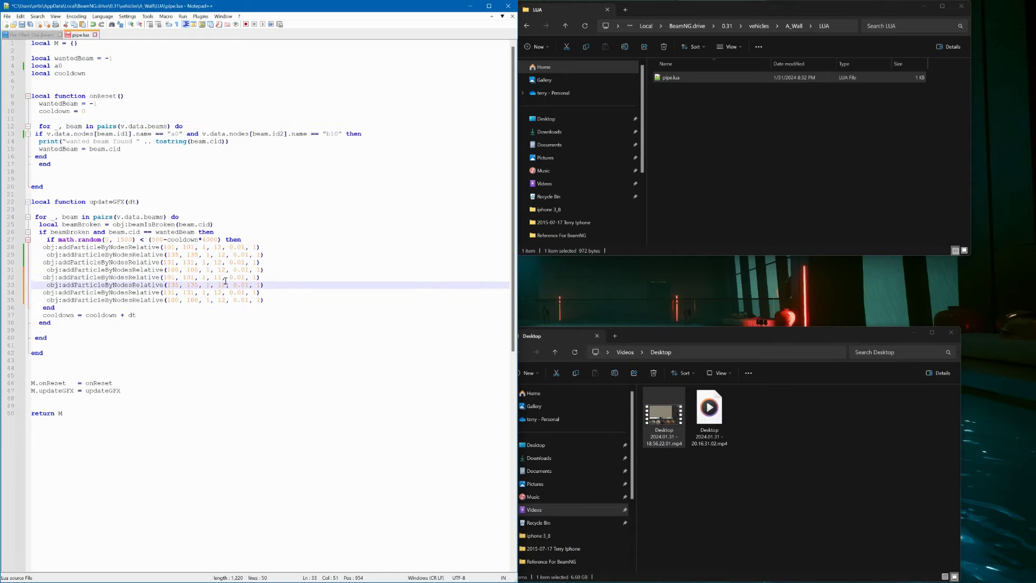
left_click(24, 27)
key("alt+Tab")
left_click(503, 265)
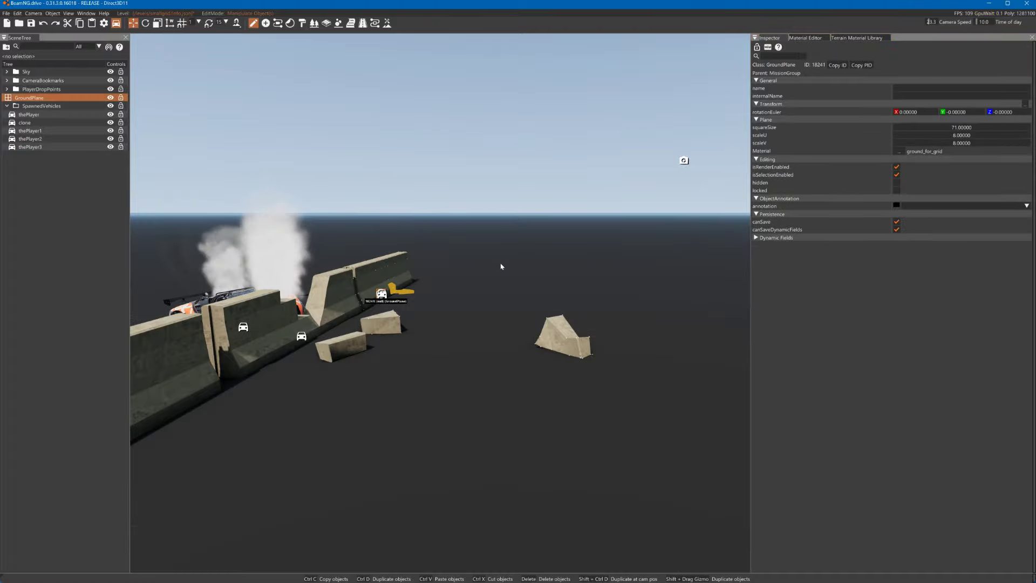
Reload the vehicles to check the particles, and set the count in the second type 11 particle line of pipe.lua to 4.
key("ctrl+r")
left_click(303, 292, "ctrl")
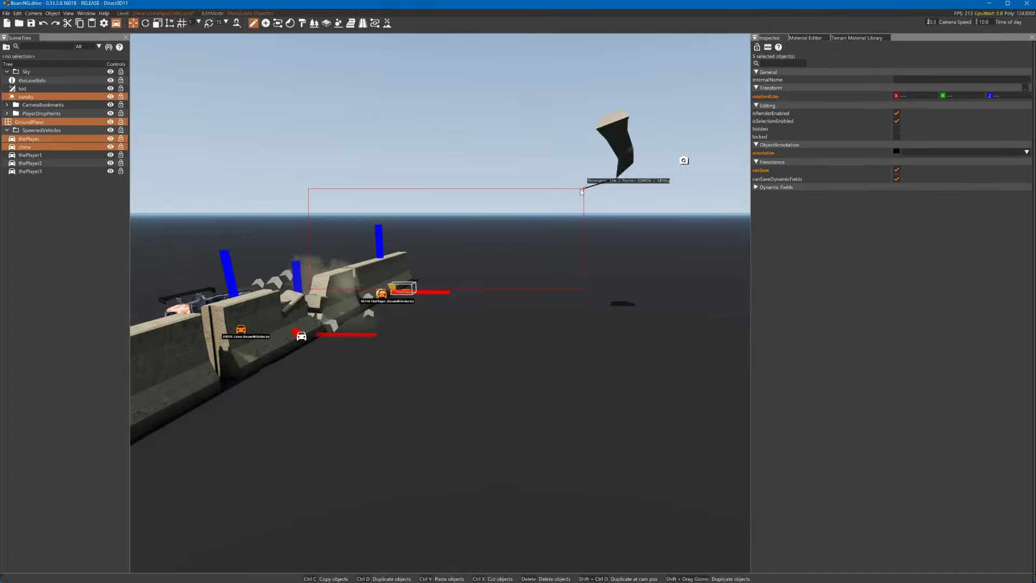
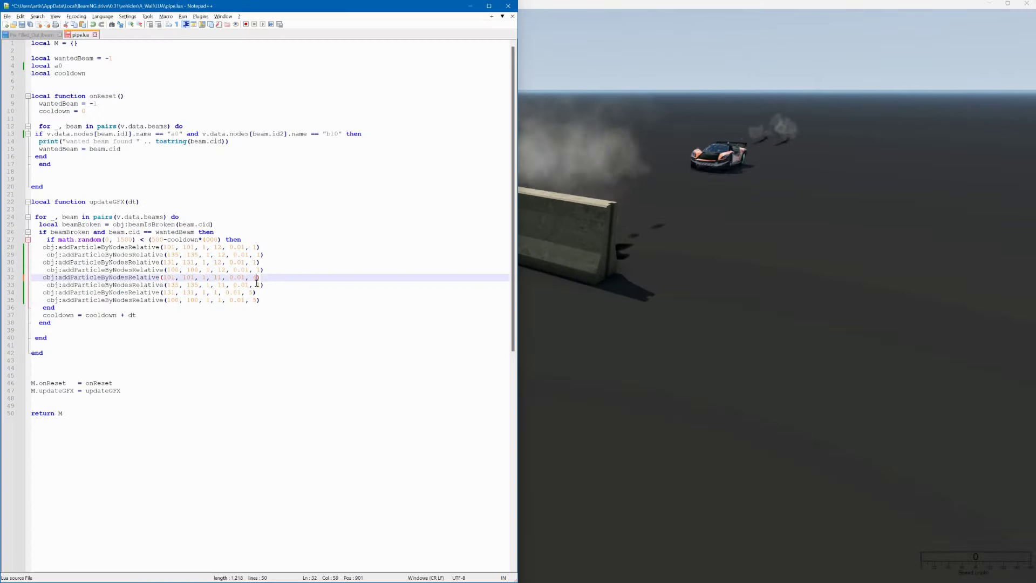
left_click(258, 284)
key("BackSpace")
type("4")
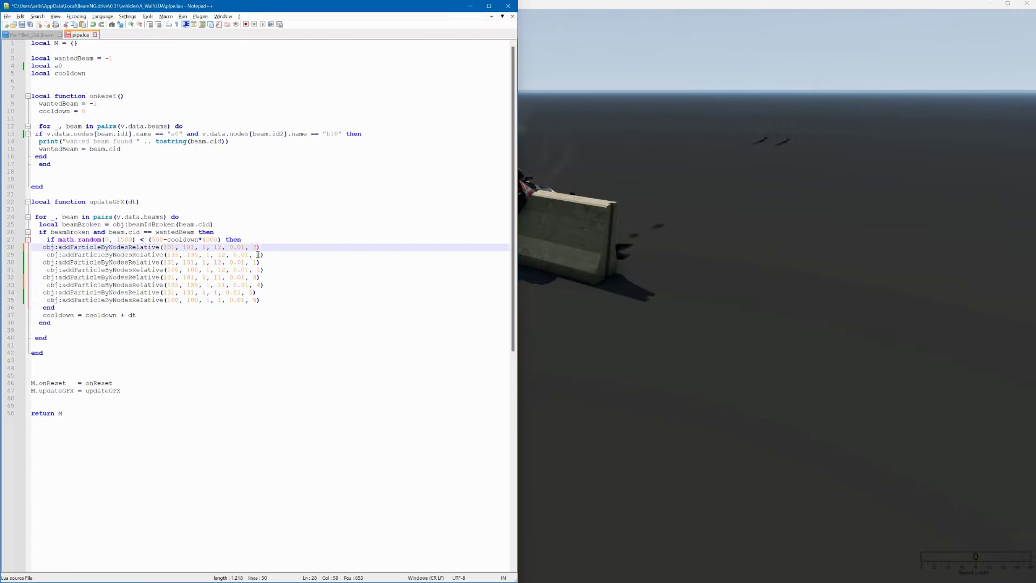
Return to BeamNG.drive, crash the car through the wall row, and examine the emitted particles.
left_click(571, 88)
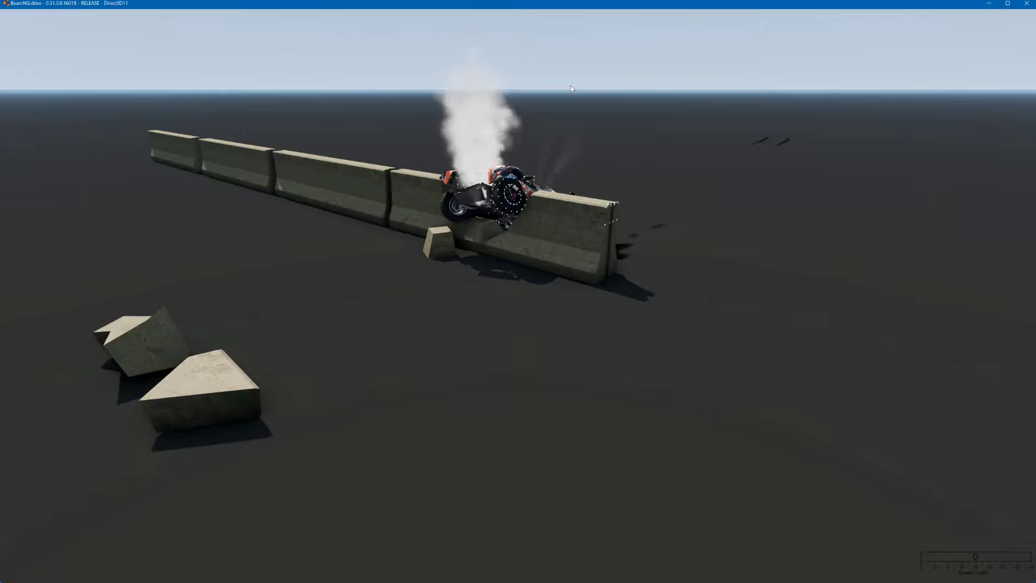
key("w")
right_click_drag(597, 114, 518, 84)
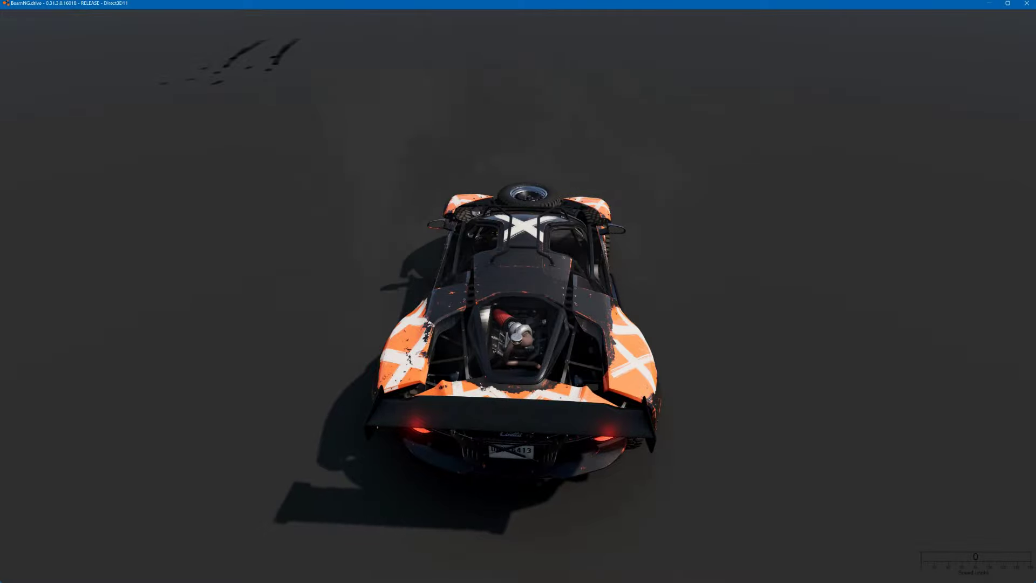
key("w")
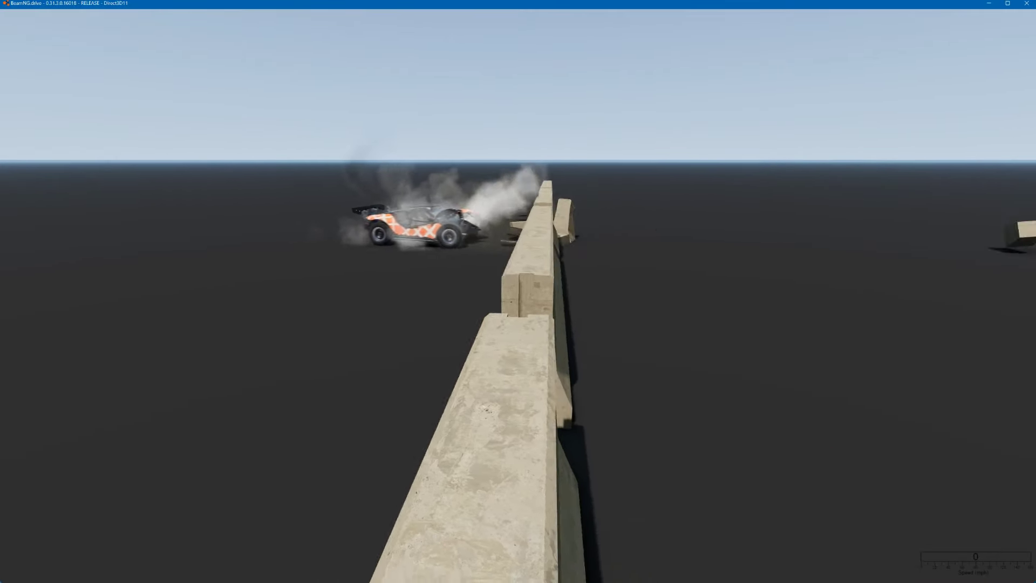
Set the velocity variation value to 1.01 and the count to 15 in pipe.lua's last two particle lines, and return to BeamNG.drive.
key("alt+Tab")
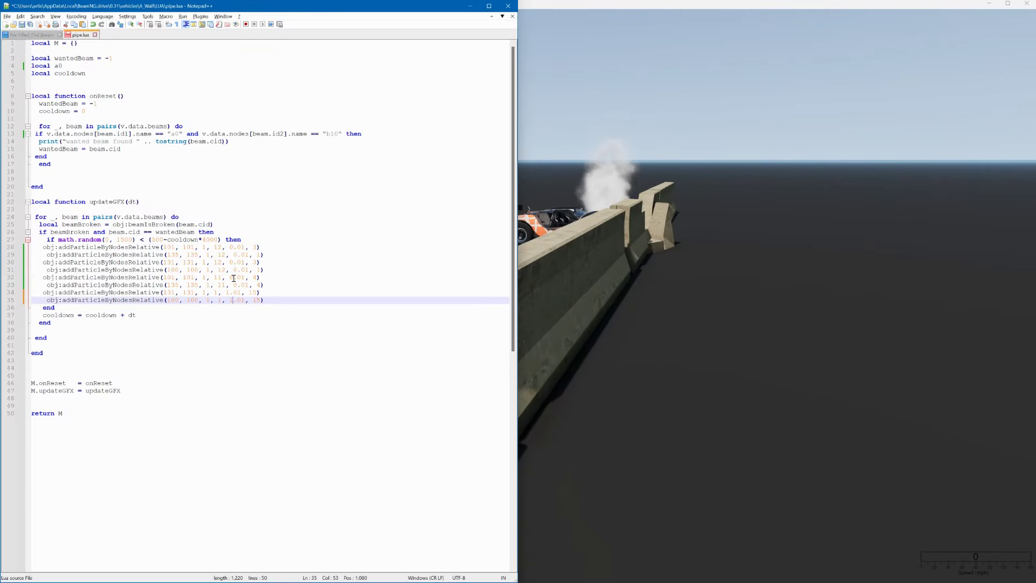
key("alt+Tab")
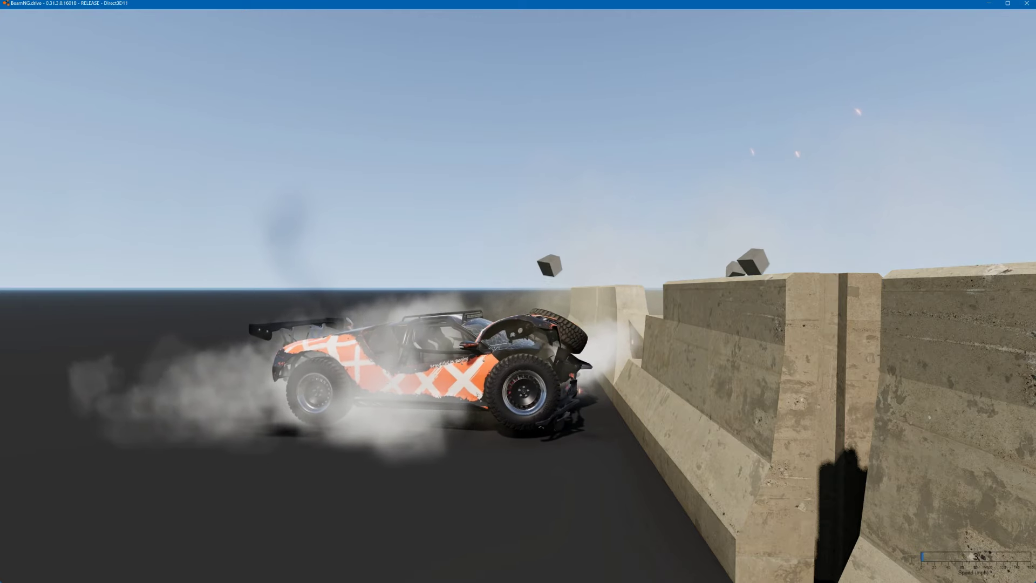
Open the BNGP_12 emitter in the world editor's Particle Editor and set its thetaMin to 89.9.
key("F11")
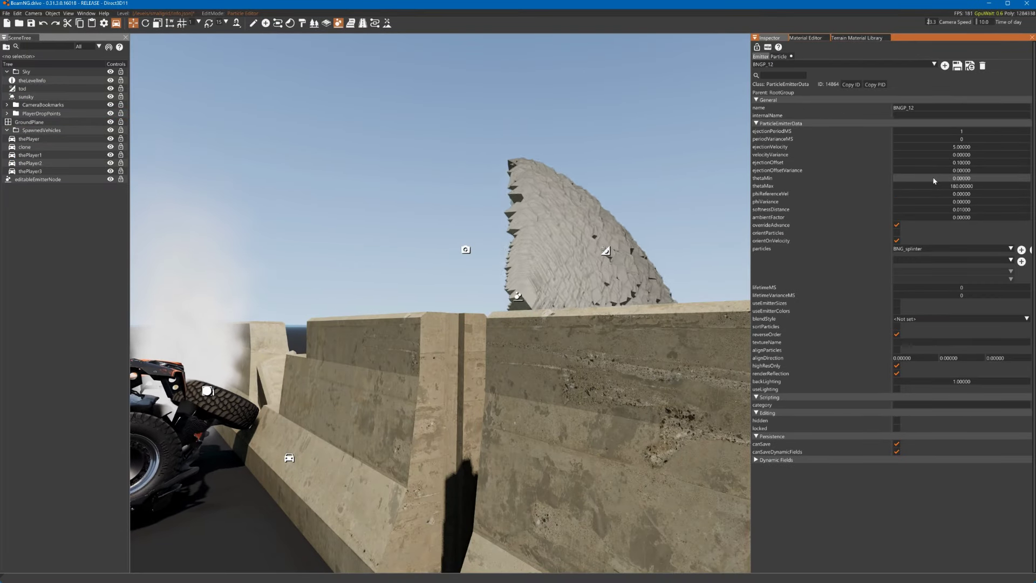
left_click_drag(934, 181, 934, 172)
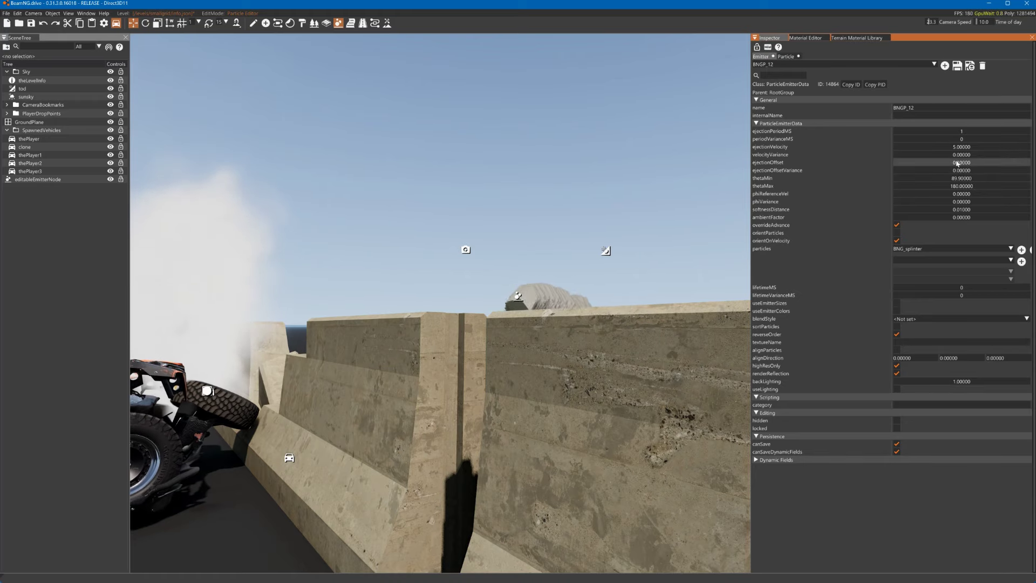
left_click(785, 56)
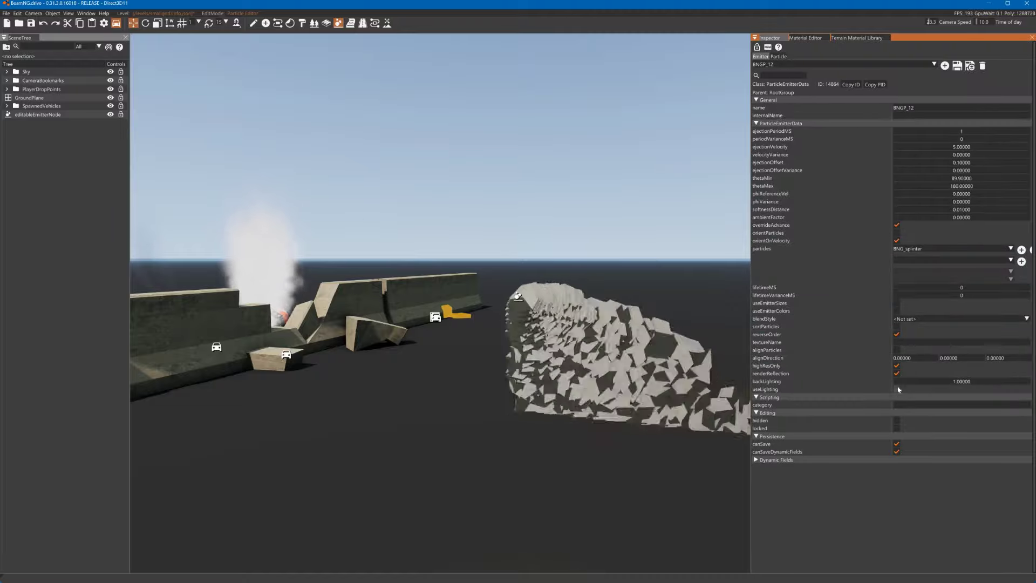
Switch to GIMP and compare the block image's tones with the particles shown in BeamNG.drive.
key("alt+Tab")
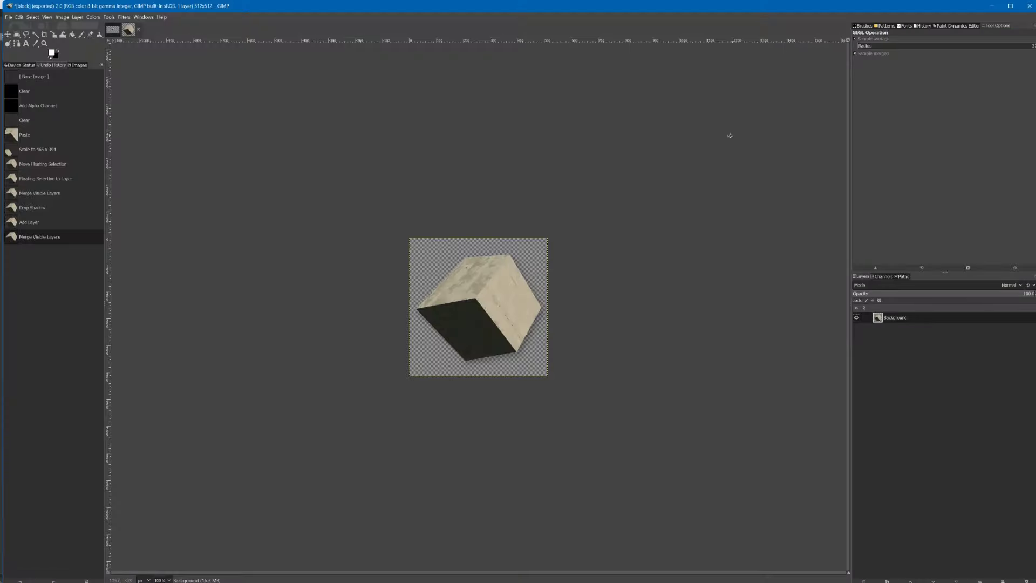
key("alt+Tab")
key("alt+Tab")
left_click(110, 97)
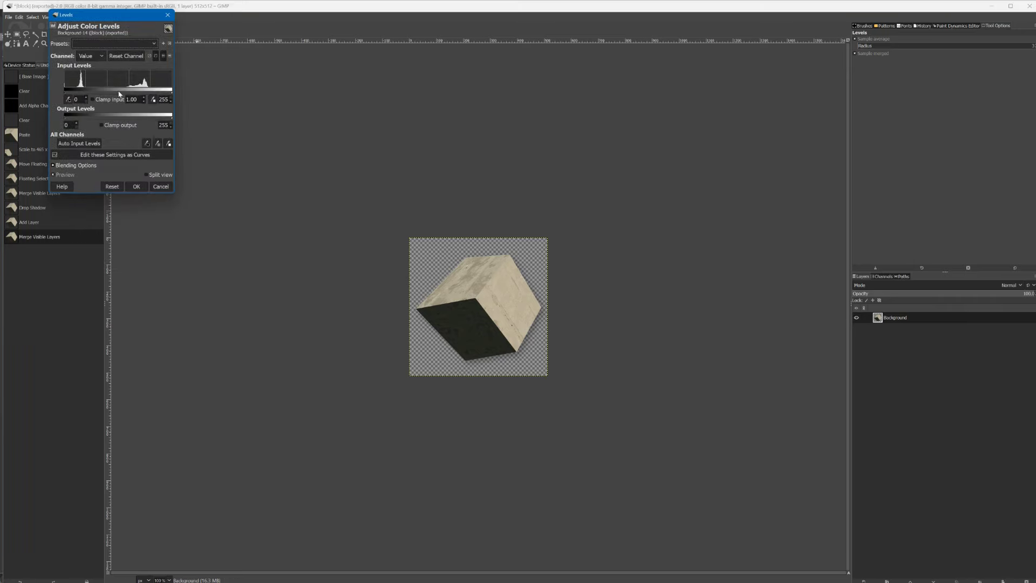
left_click(168, 184)
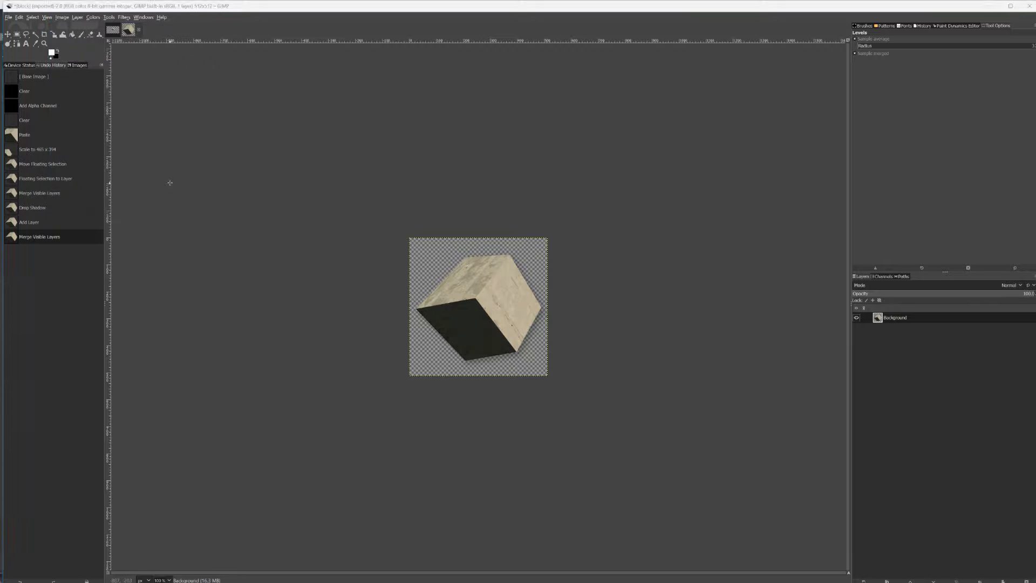
key("alt+Tab")
key("alt+Tab")
Adjust the block image's levels and export it over block.dds in the particles folder.
left_click(95, 18)
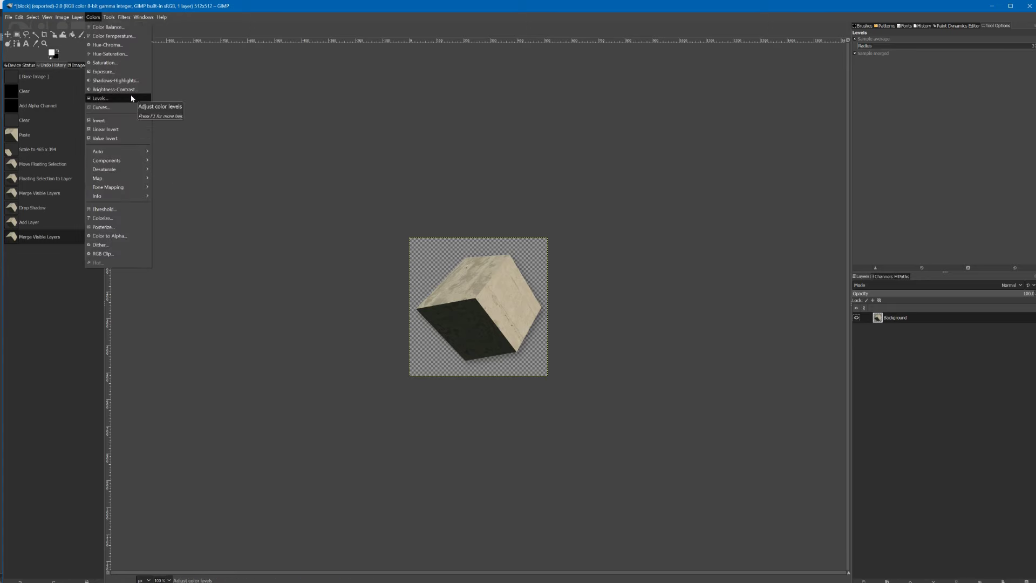
left_click(131, 98)
key("Return")
key("alt+Tab")
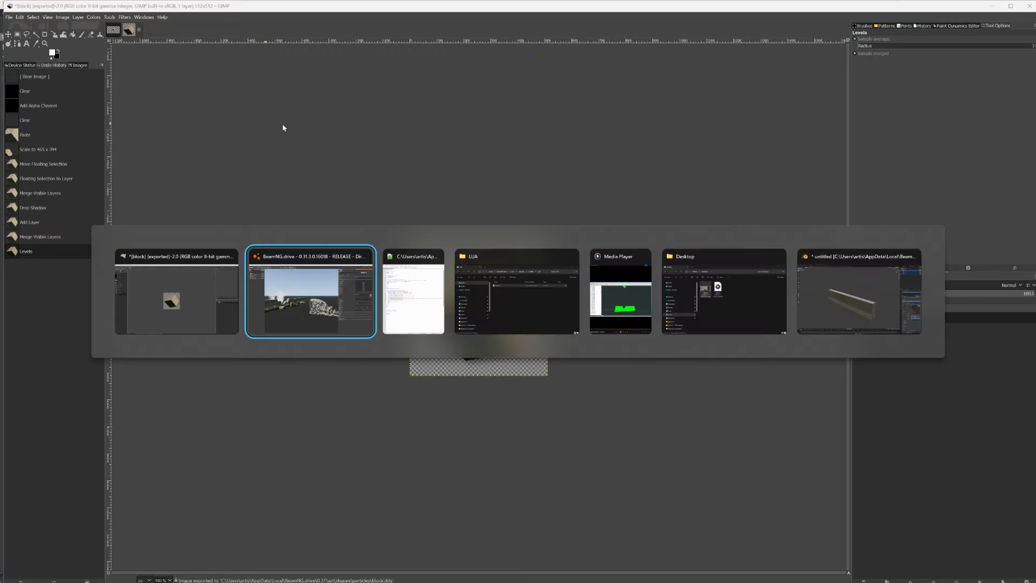
Reload block.dds from /art/shapes/particles as the BNG_splinter texture in BeamNG.drive, and save the BNGP_12 emitter.
left_click(254, 130)
left_click(258, 208)
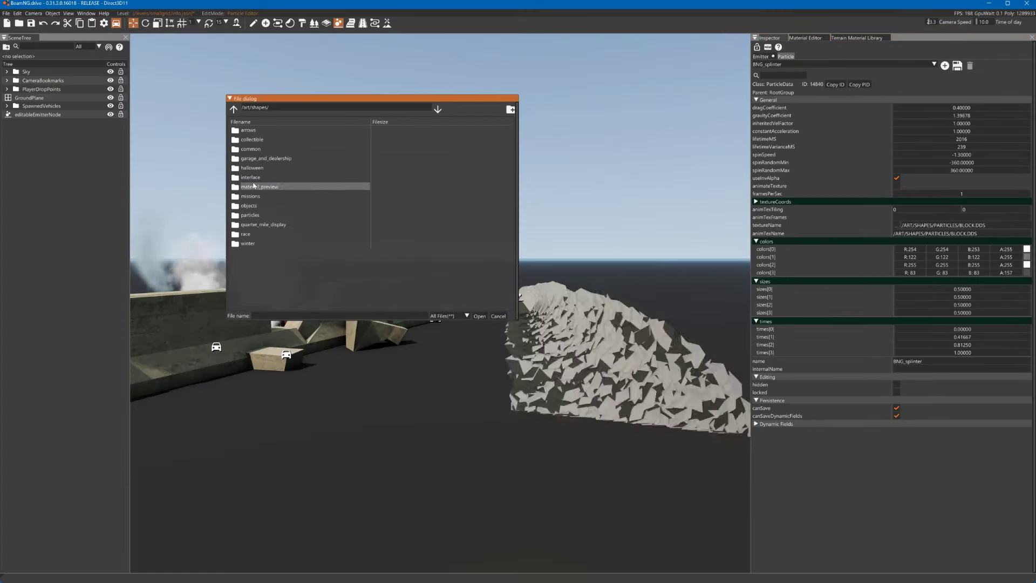
left_click(256, 187)
left_click(270, 196)
left_click(478, 316)
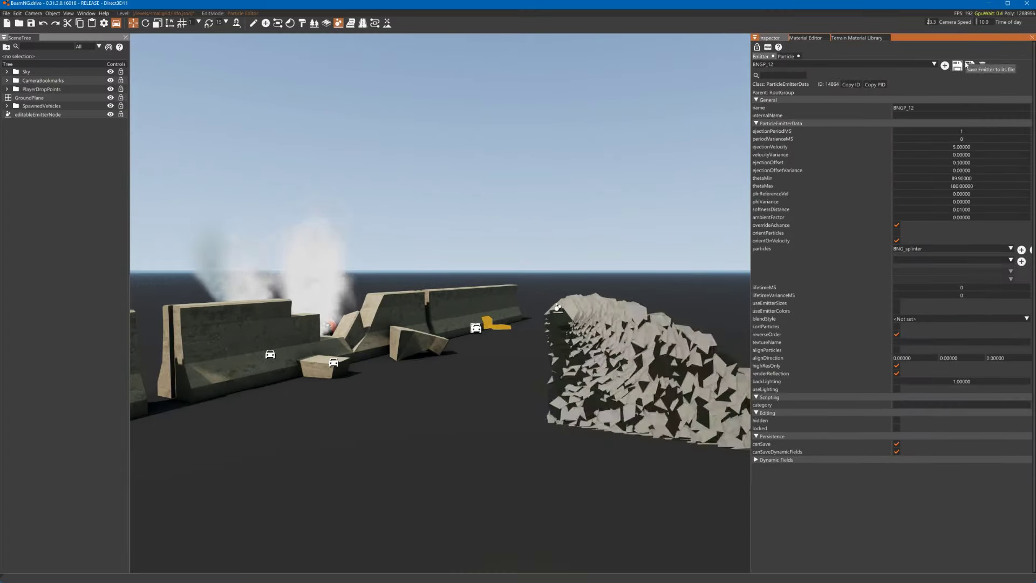
Reset the crash several times, watch the impact from the wall's other side, and close the world editor.
key("r")
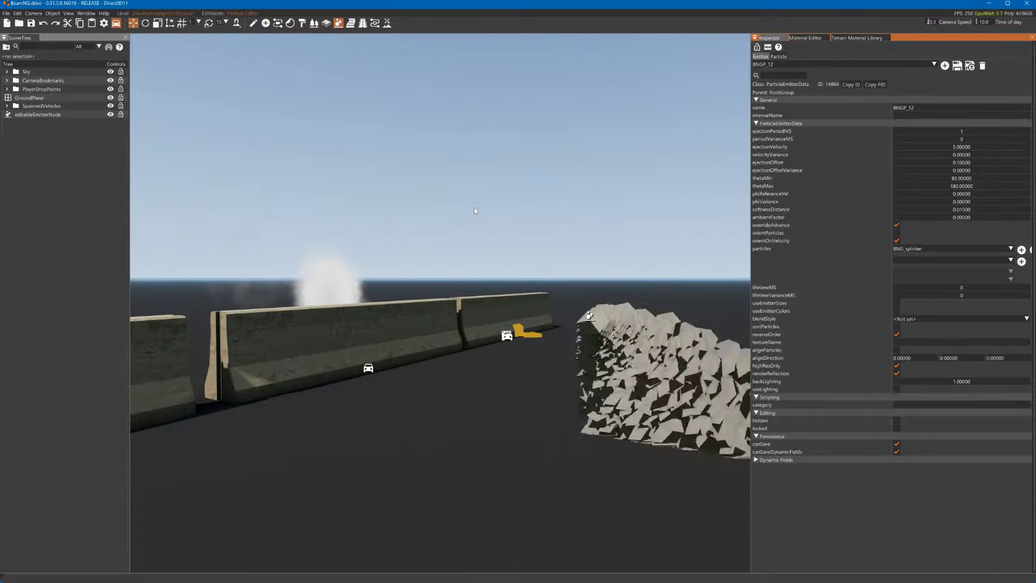
key("a")
right_click_drag(474, 208, 545, 205)
key("r")
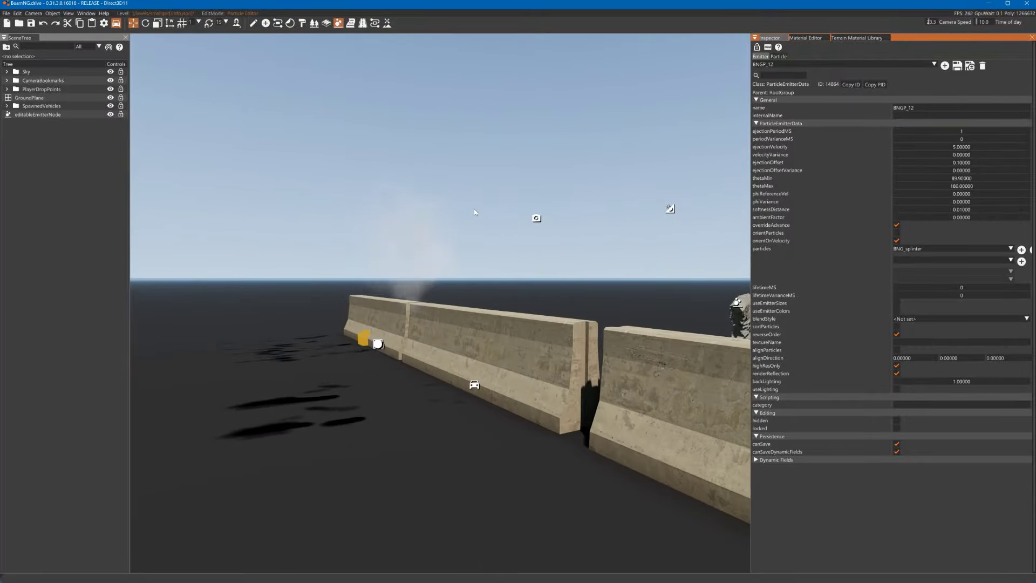
key("r")
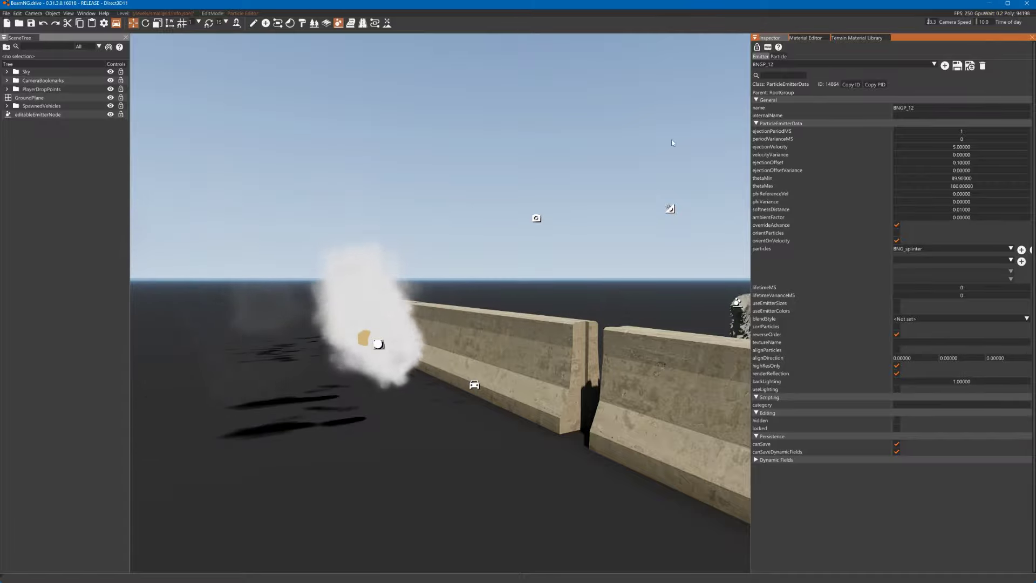
key("F11")
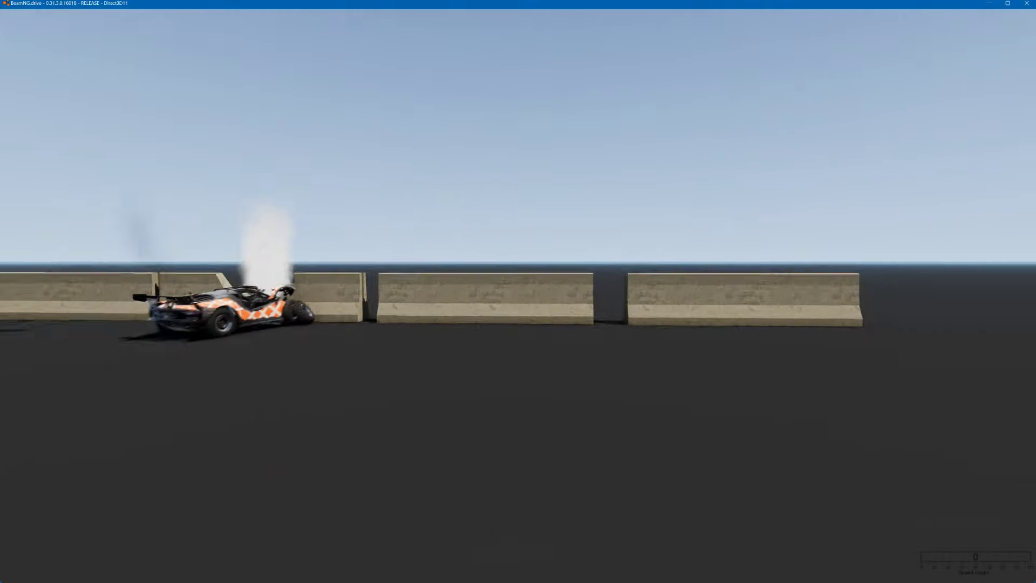
Duplicate the four A_Wall barriers in the world editor to extend the row, with the copies' Y and Z positions at 0.
key("F11")
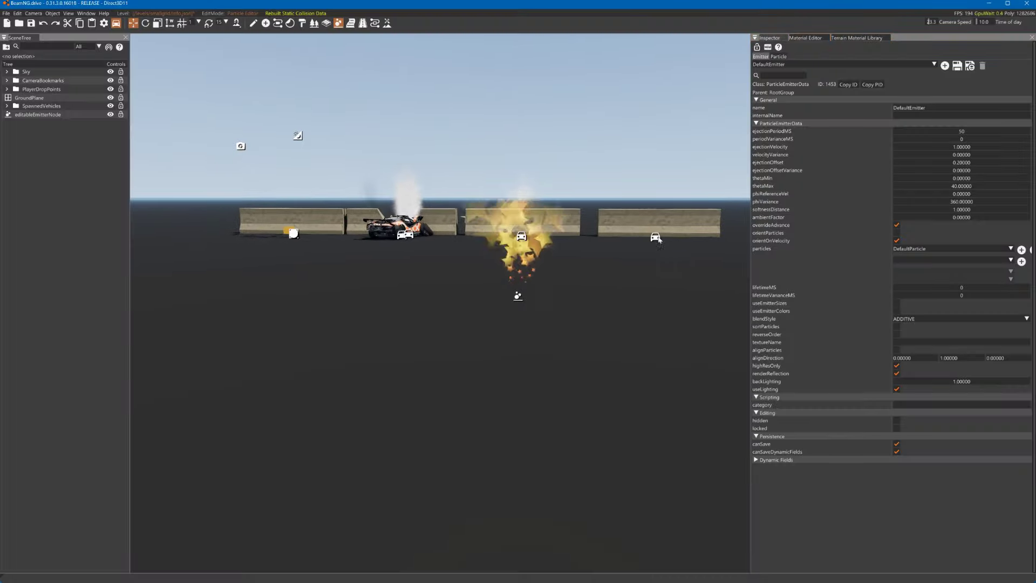
left_click(623, 237)
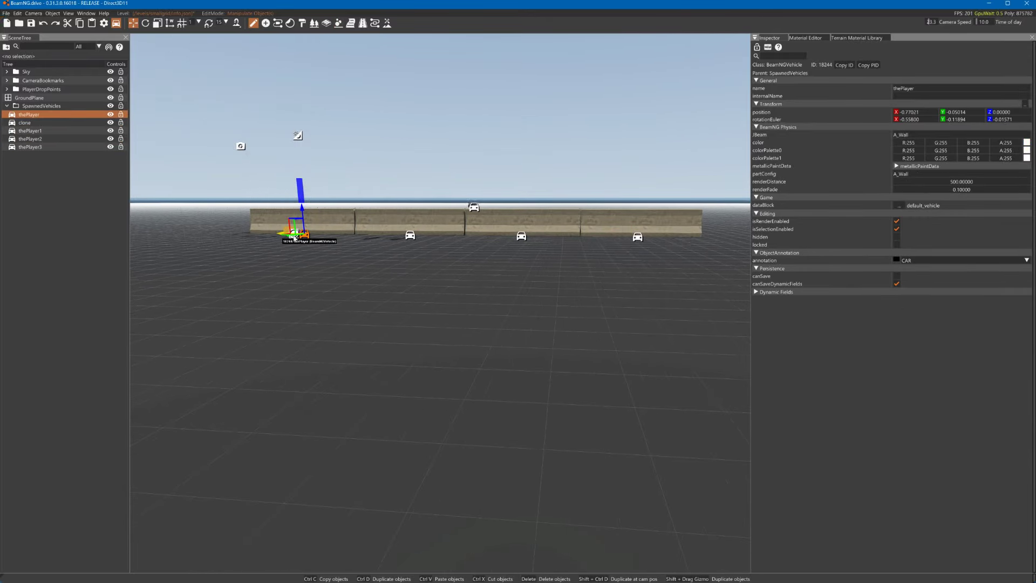
left_click(410, 234, "ctrl")
left_click_drag(425, 199, 900, 217, "shift")
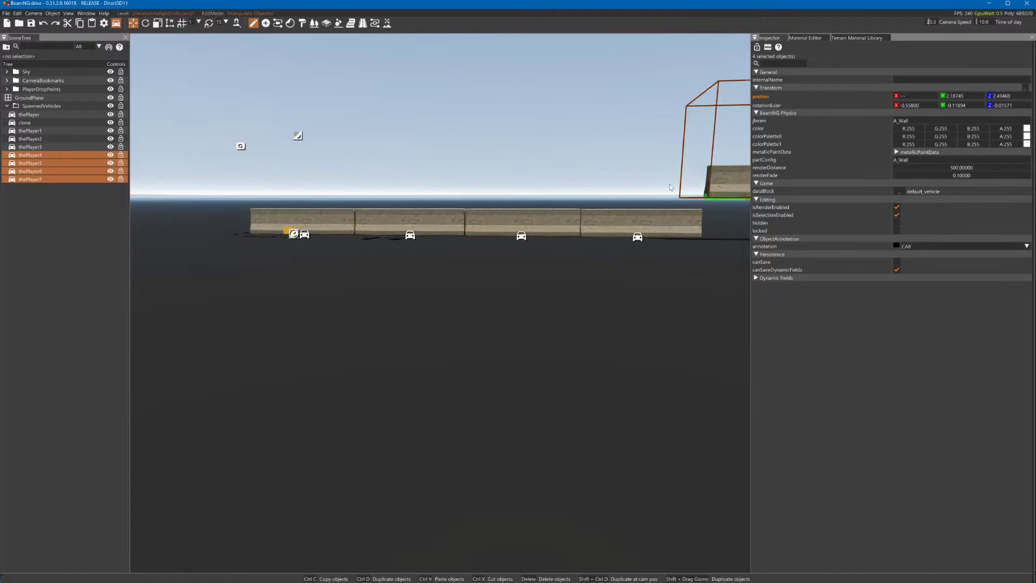
right_click_drag(671, 188, 755, 178)
double_click(1002, 96)
type("0")
key("Return")
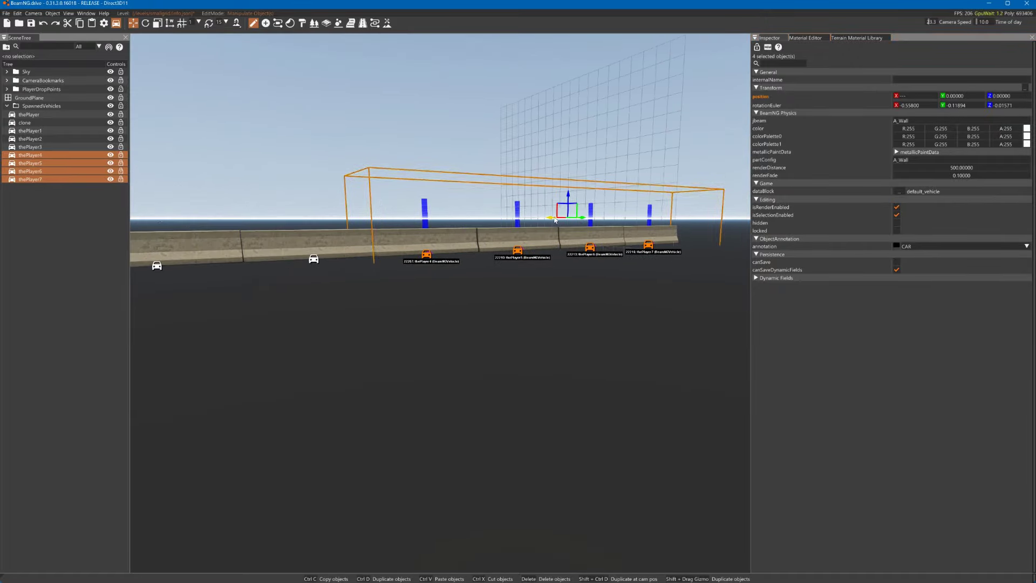
Duplicate all eight barriers as a second row beside the first, set the copies' Z position to 0, and close the editor.
key("s")
right_click_drag(555, 218, 610, 216)
key("a")
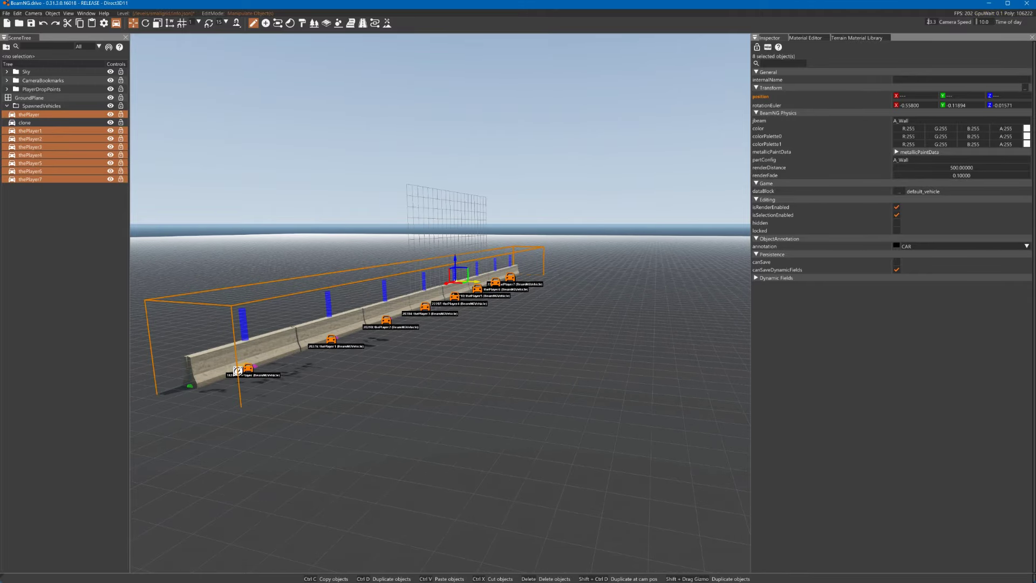
left_click_drag(474, 281, 574, 309, "shift")
double_click(999, 96)
type("0")
key("Return")
right_click_drag(620, 294, 642, 280)
key("a")
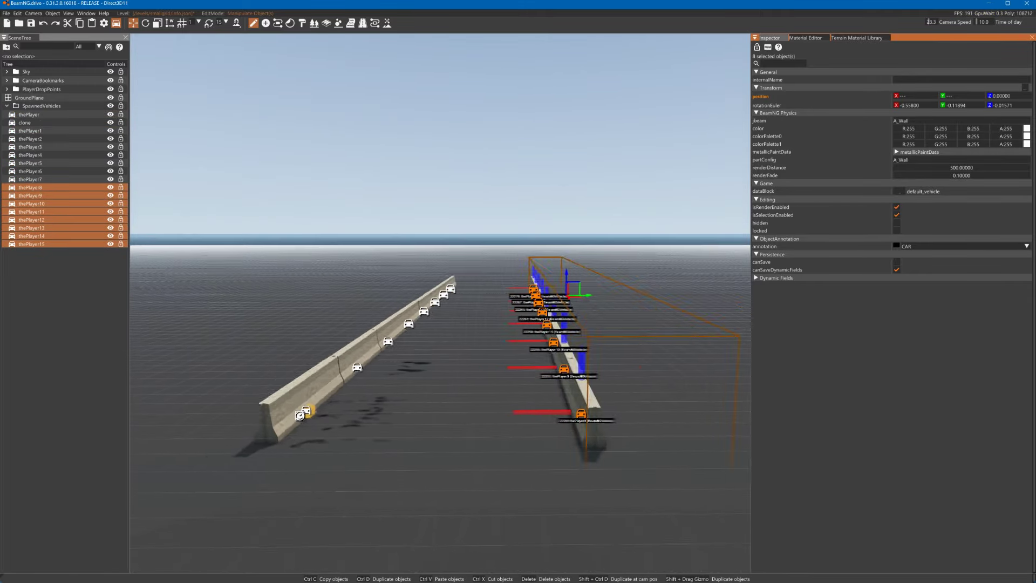
left_click(546, 202)
key("F11")
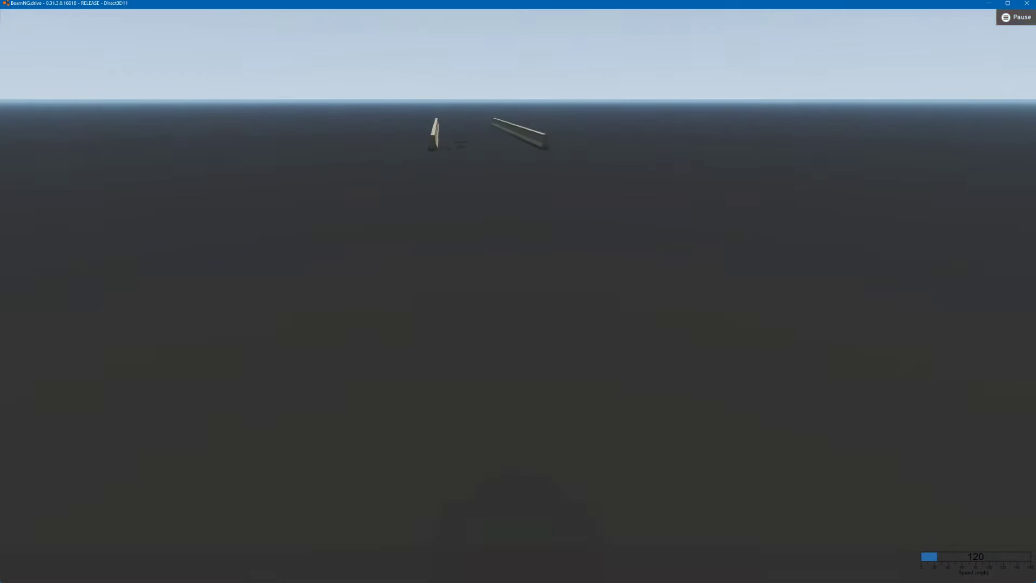
Replace the current car with the jet-powered Wentward DT40L bus configuration.
key("ctrl+e")
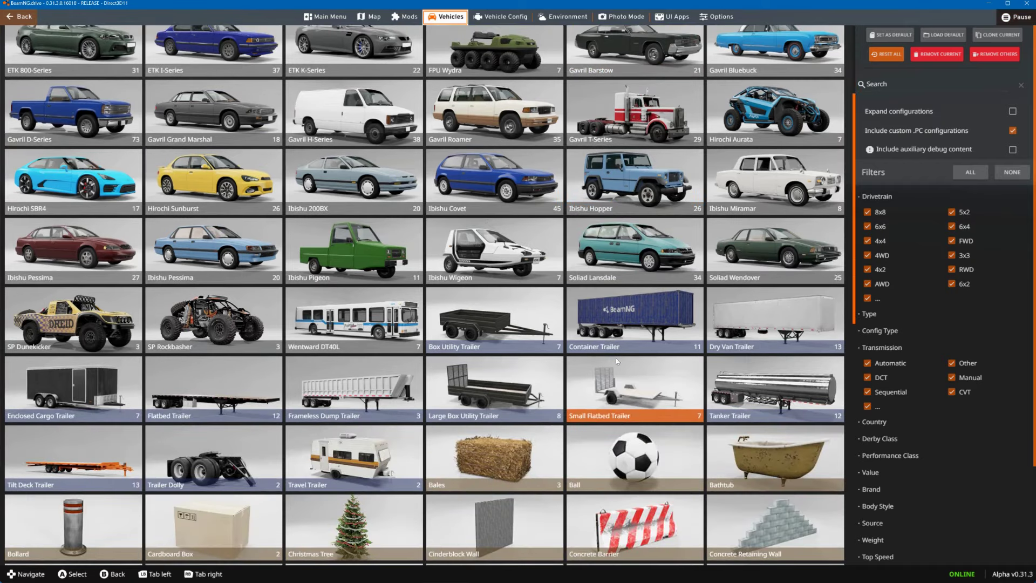
left_click(354, 320)
left_click(656, 88)
left_click(910, 554)
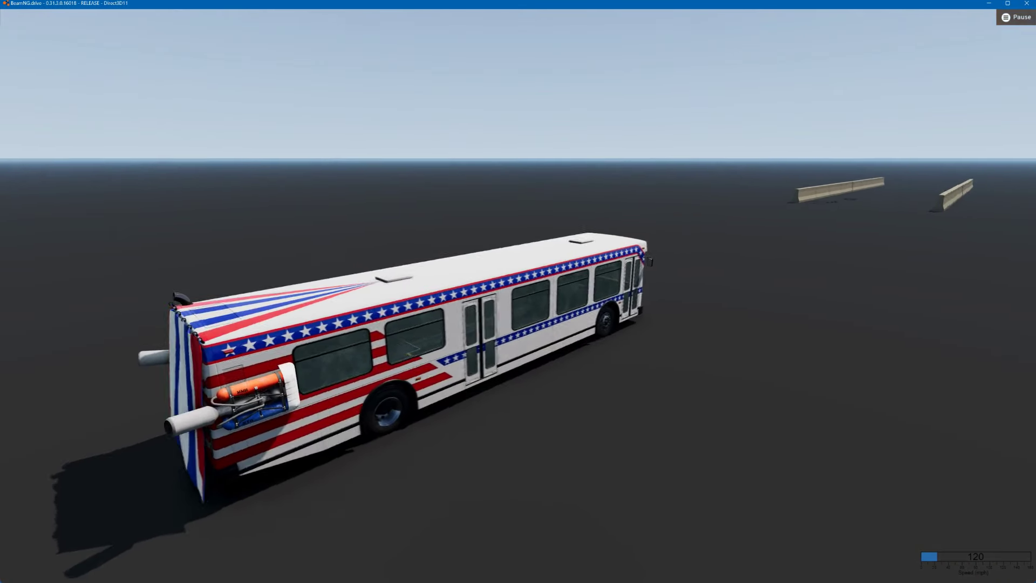